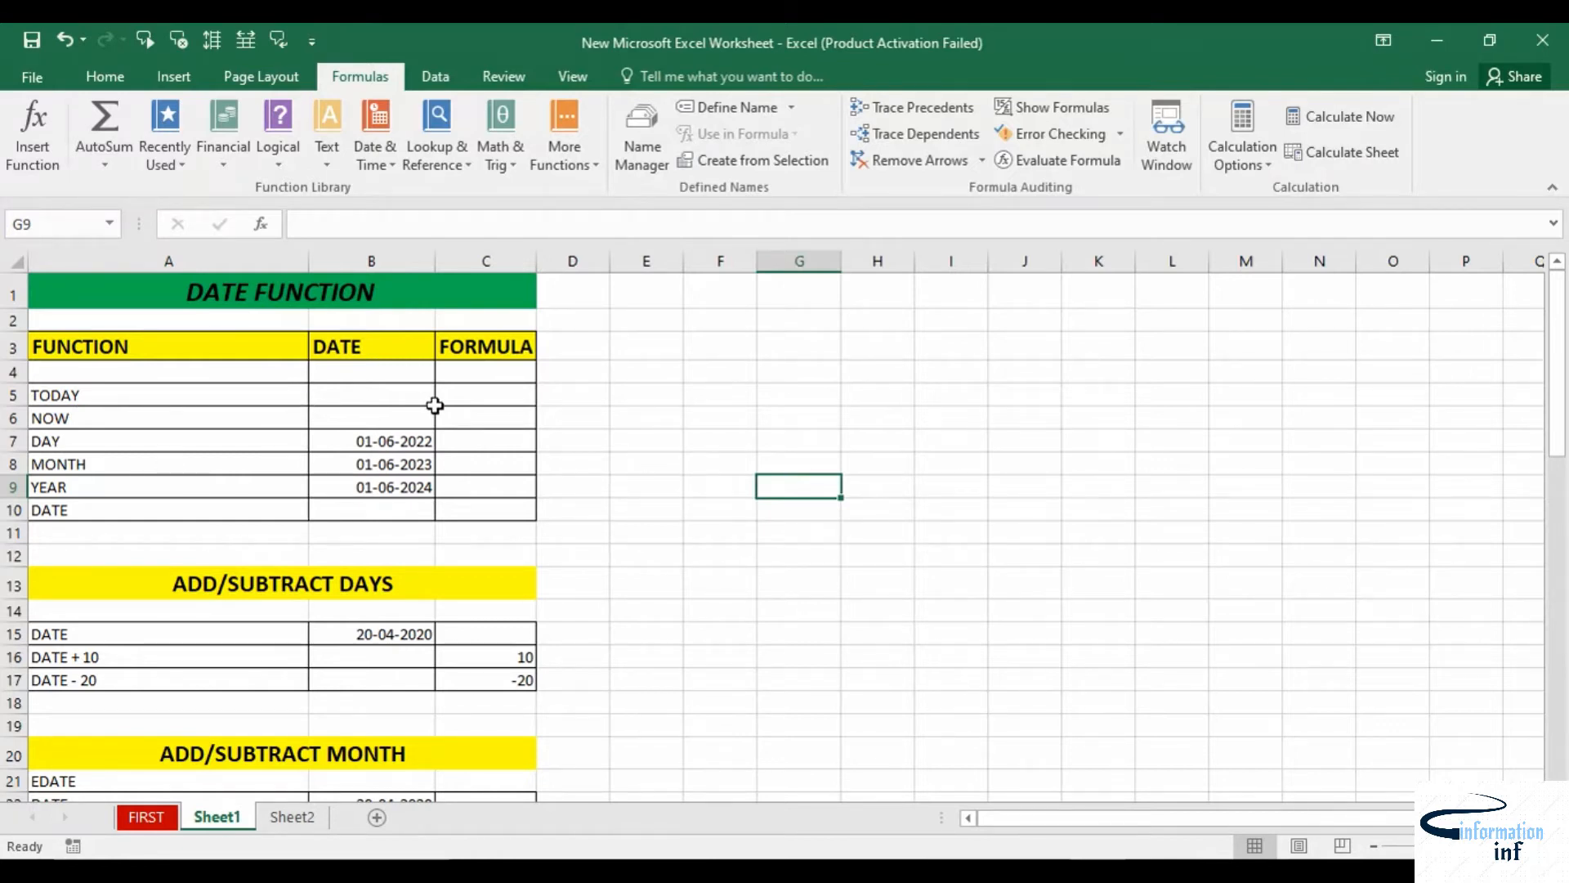
# Enter the formula =TODAY() in cell C5 for the TODAY row
pyautogui.click(456, 394)
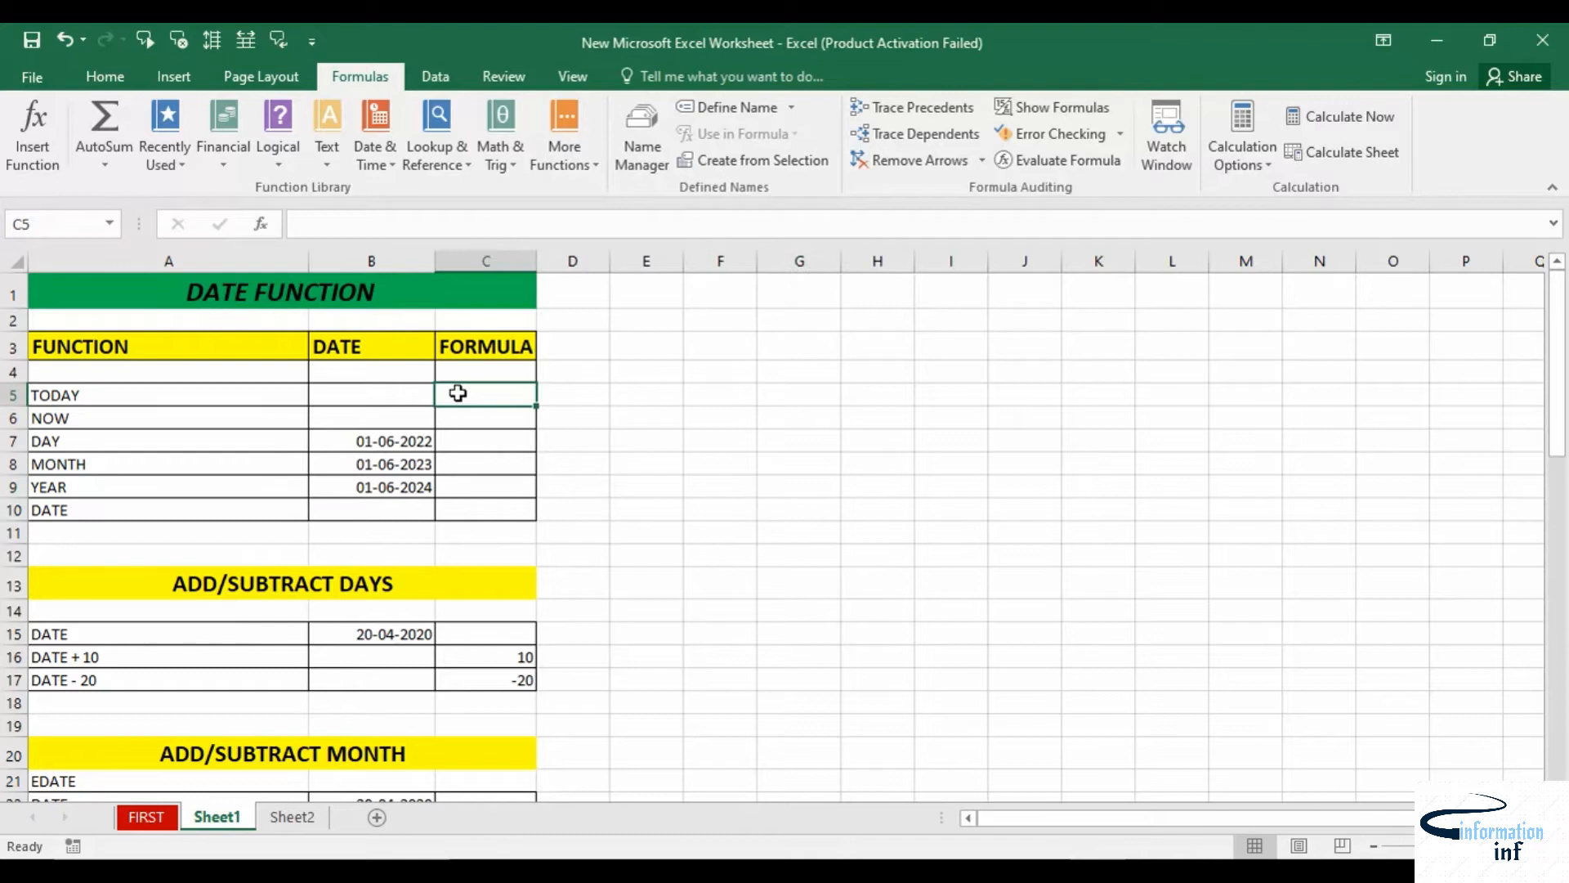
pyautogui.write('=TOD')
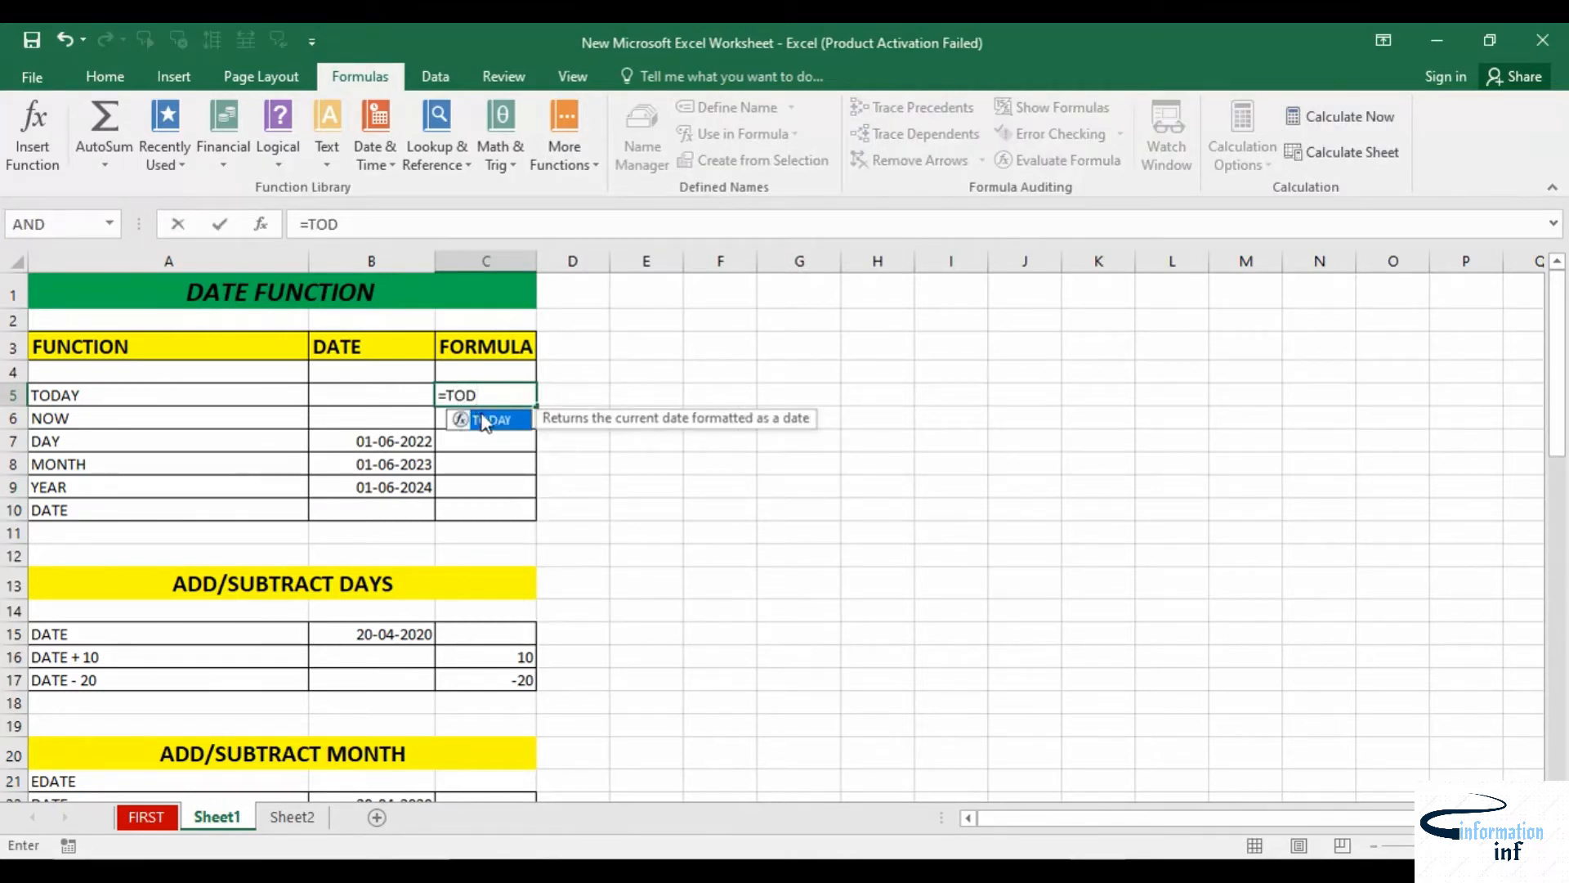
pyautogui.doubleClick(489, 420)
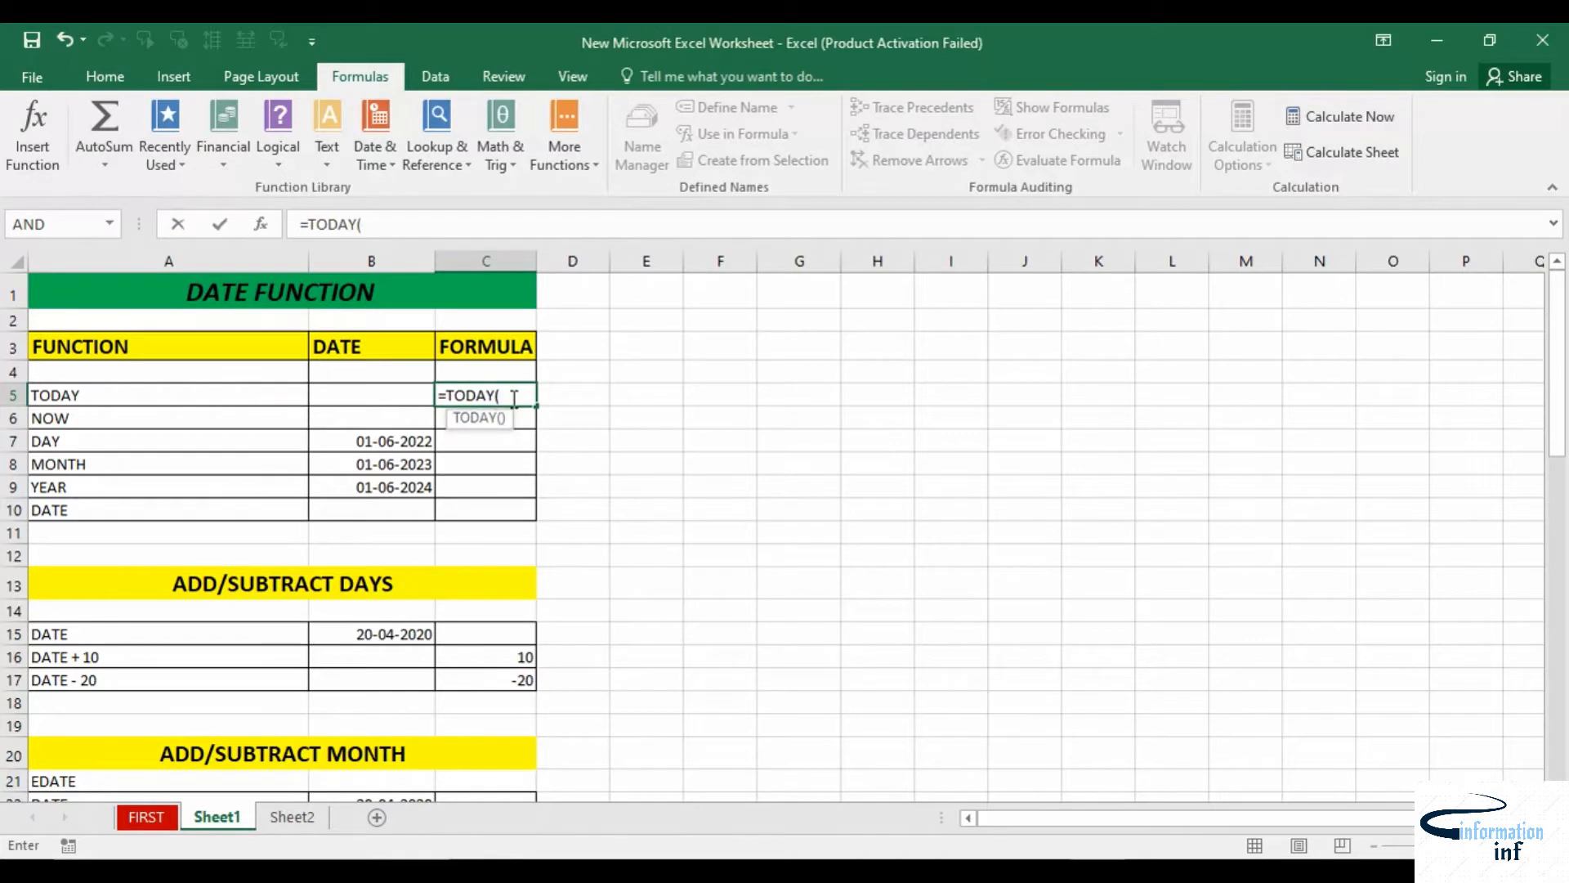
pyautogui.write(')')
pyautogui.press('Return')
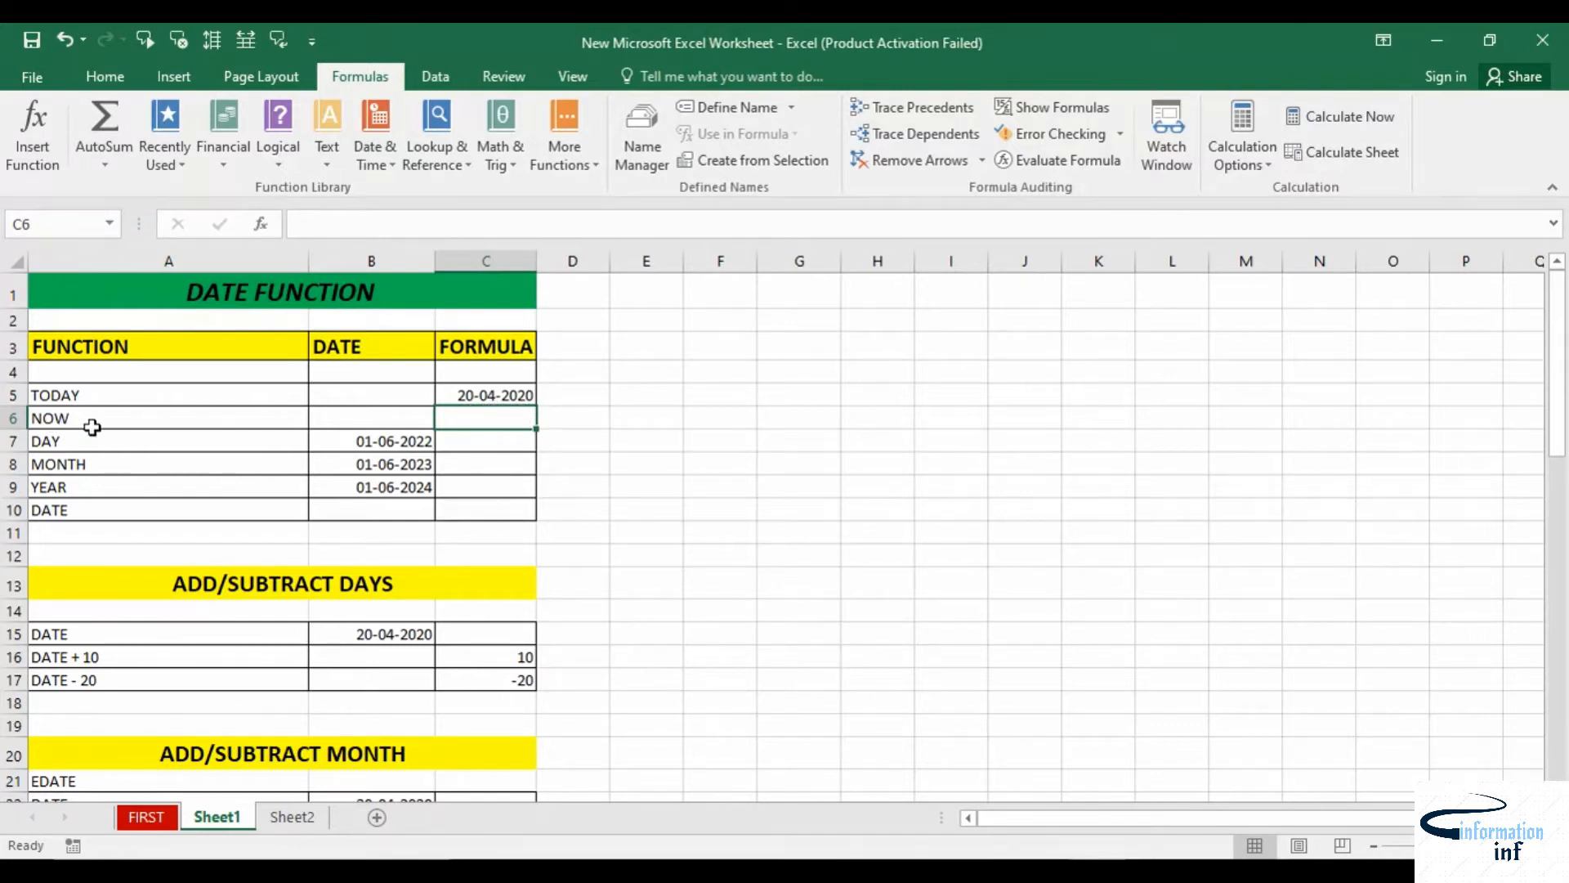
# Enter the formula =NOW() in cell C6 to return the current date and time
pyautogui.write('=')
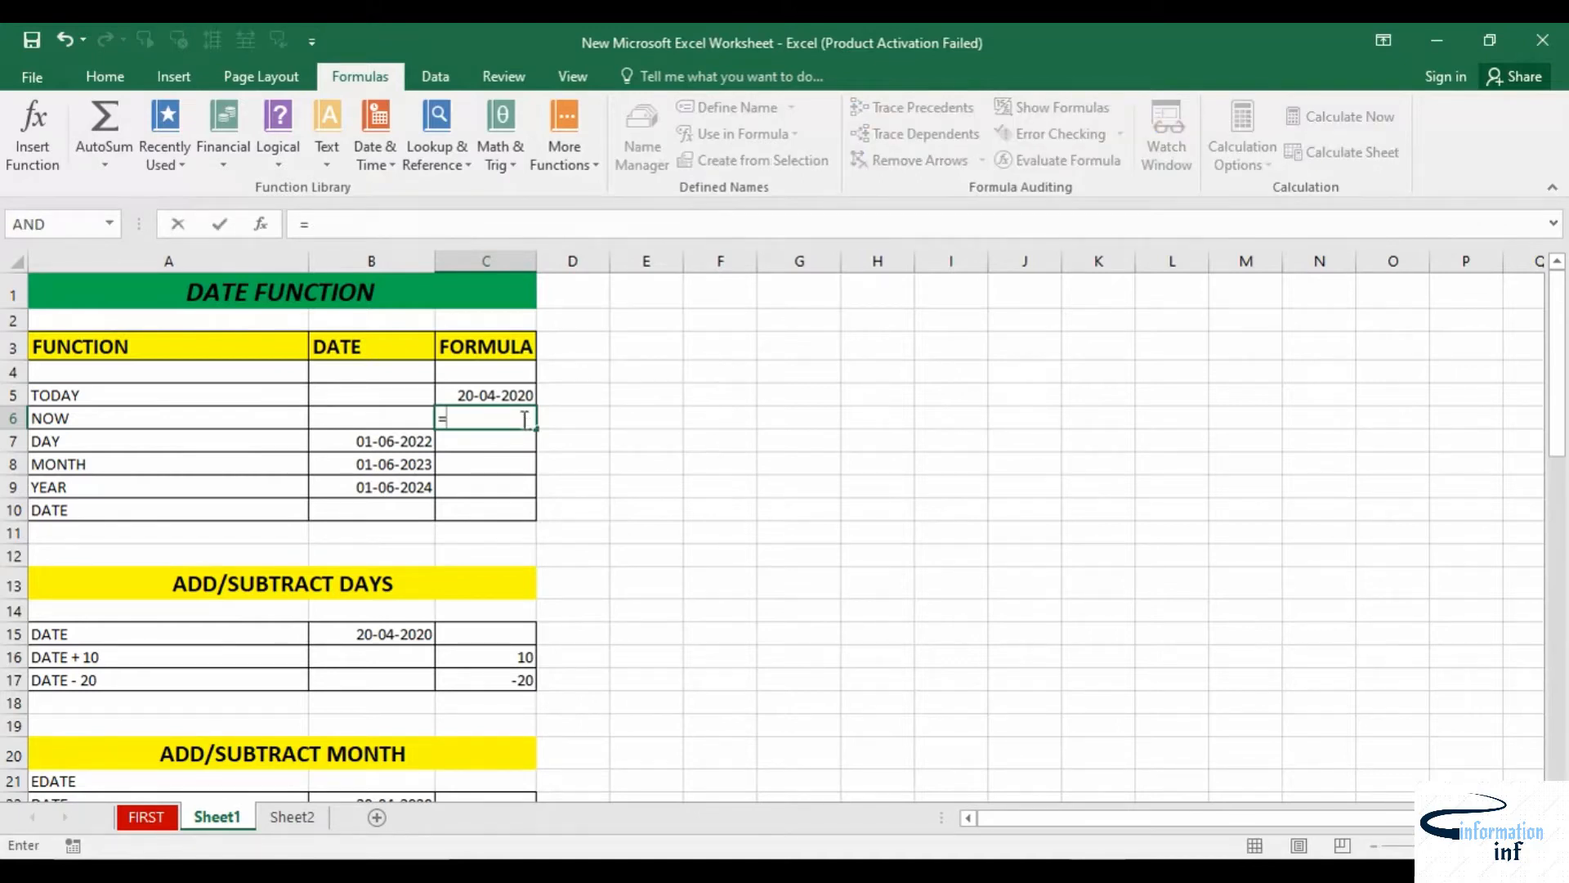
pyautogui.write('NOW')
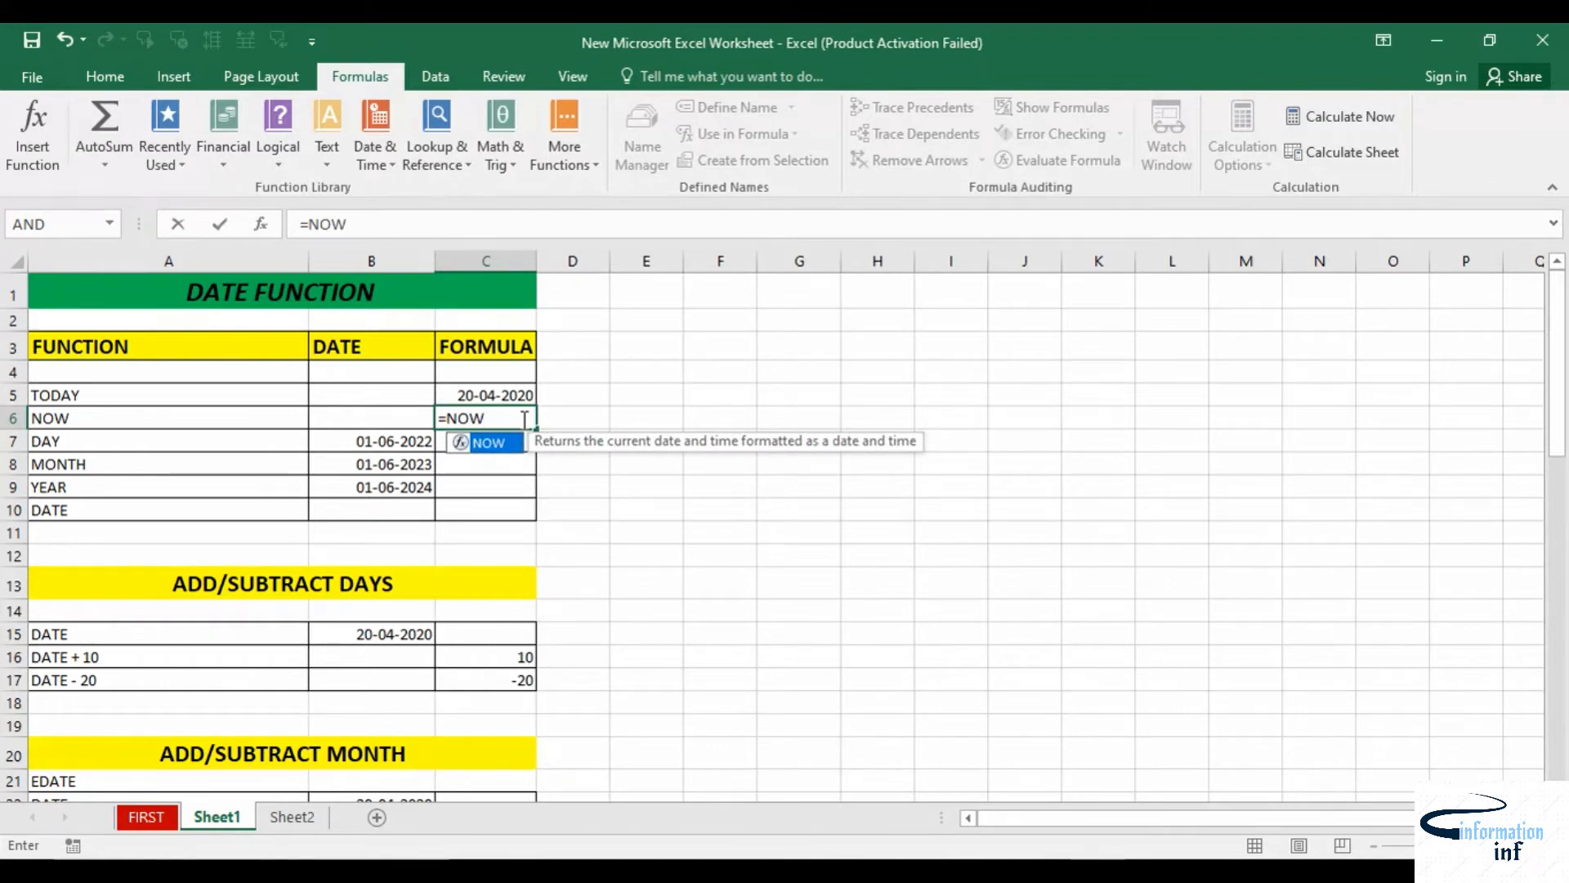
pyautogui.write('(')
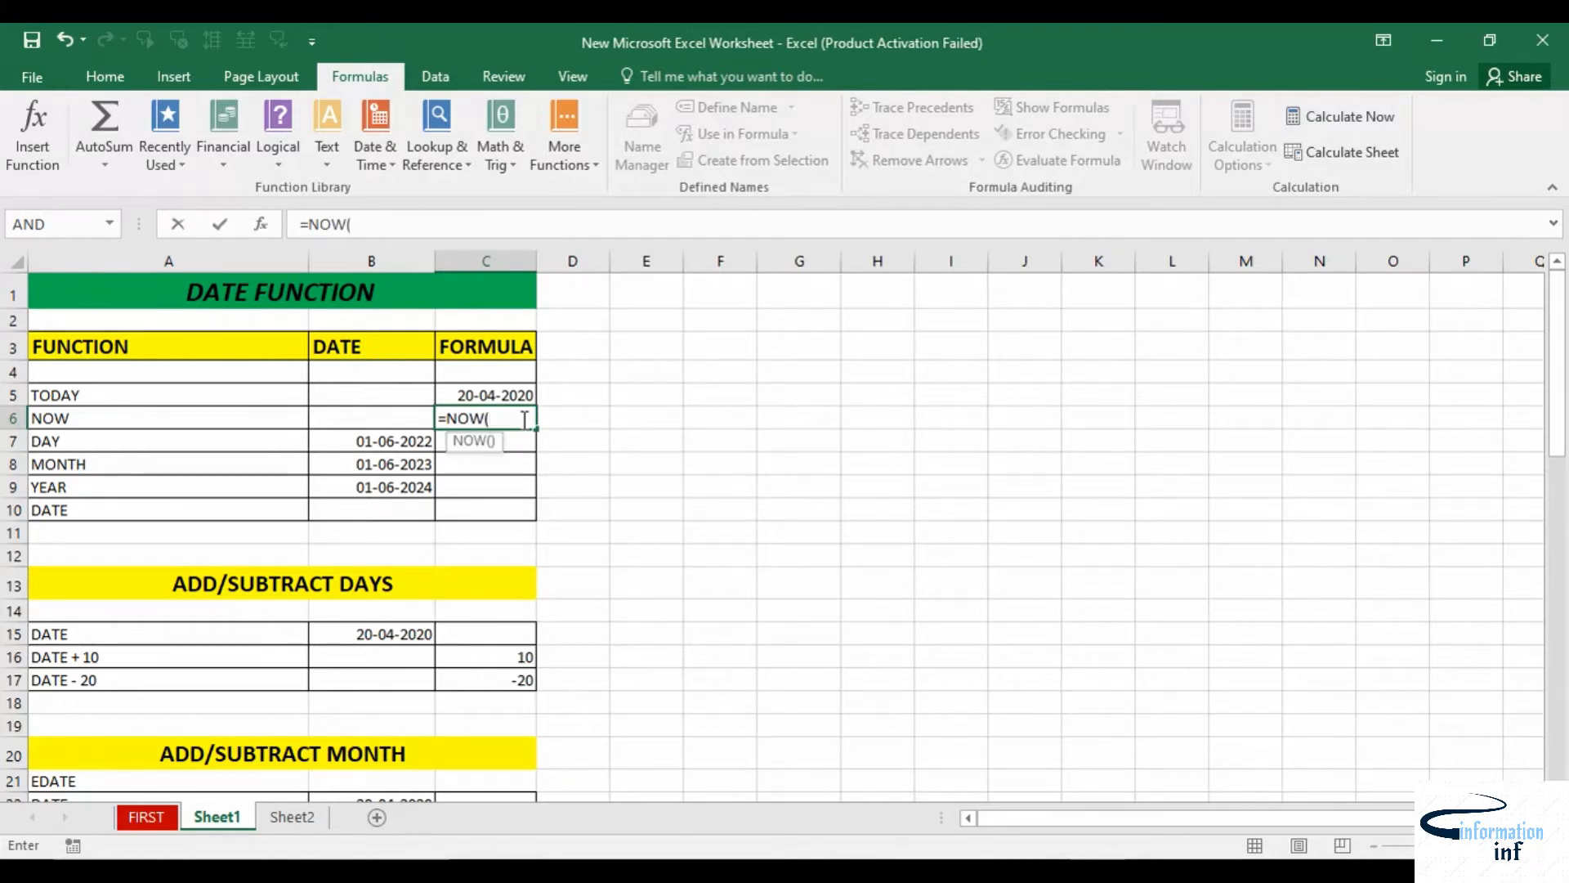
pyautogui.press('BackSpace')
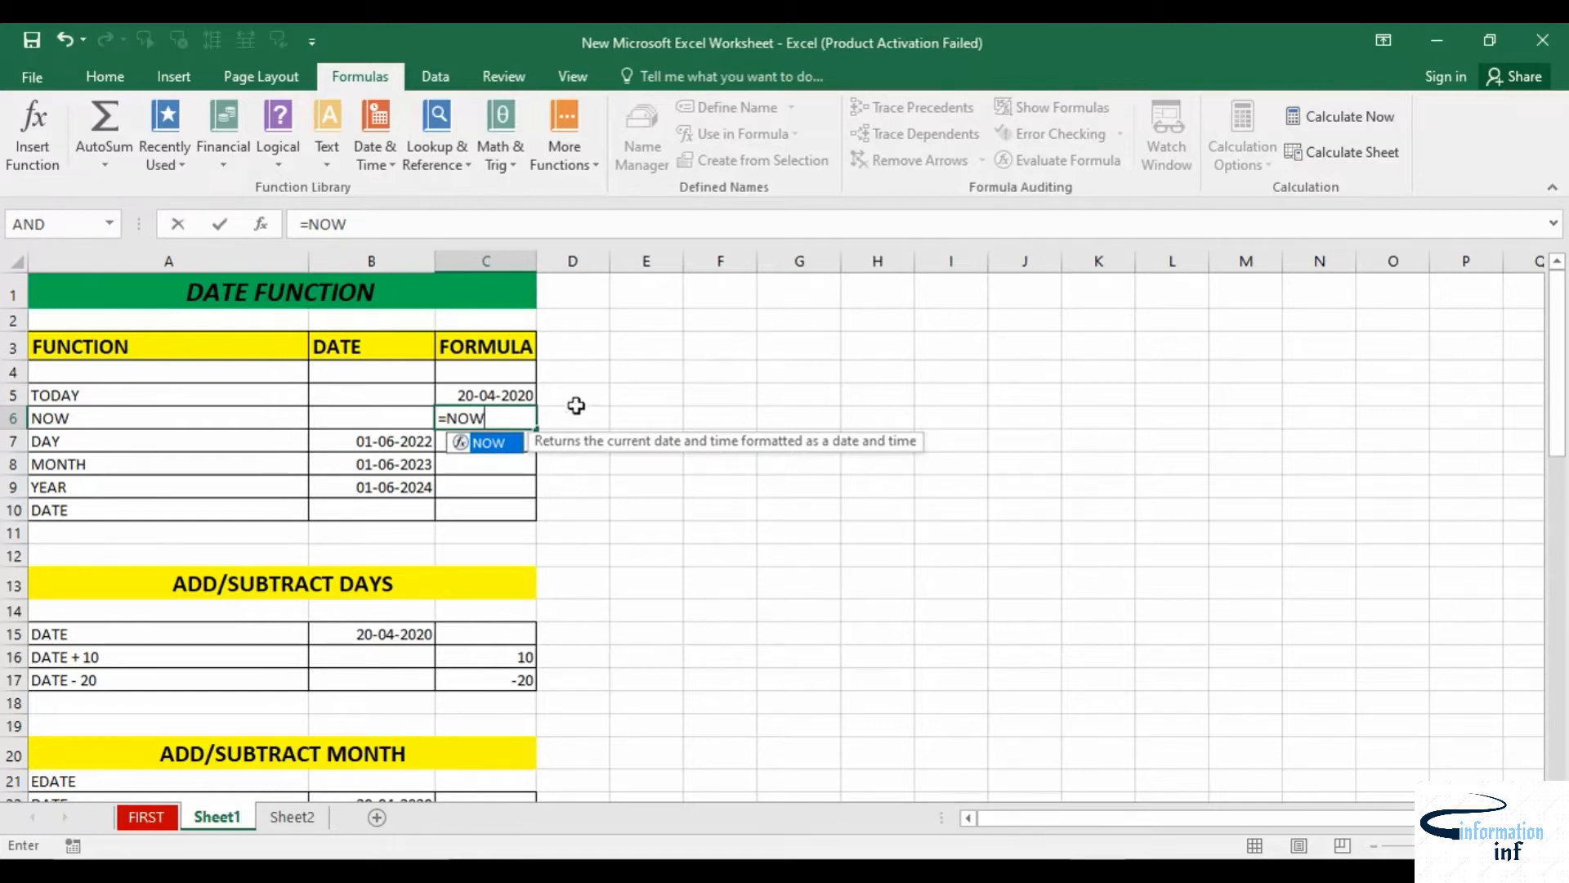
pyautogui.write('(')
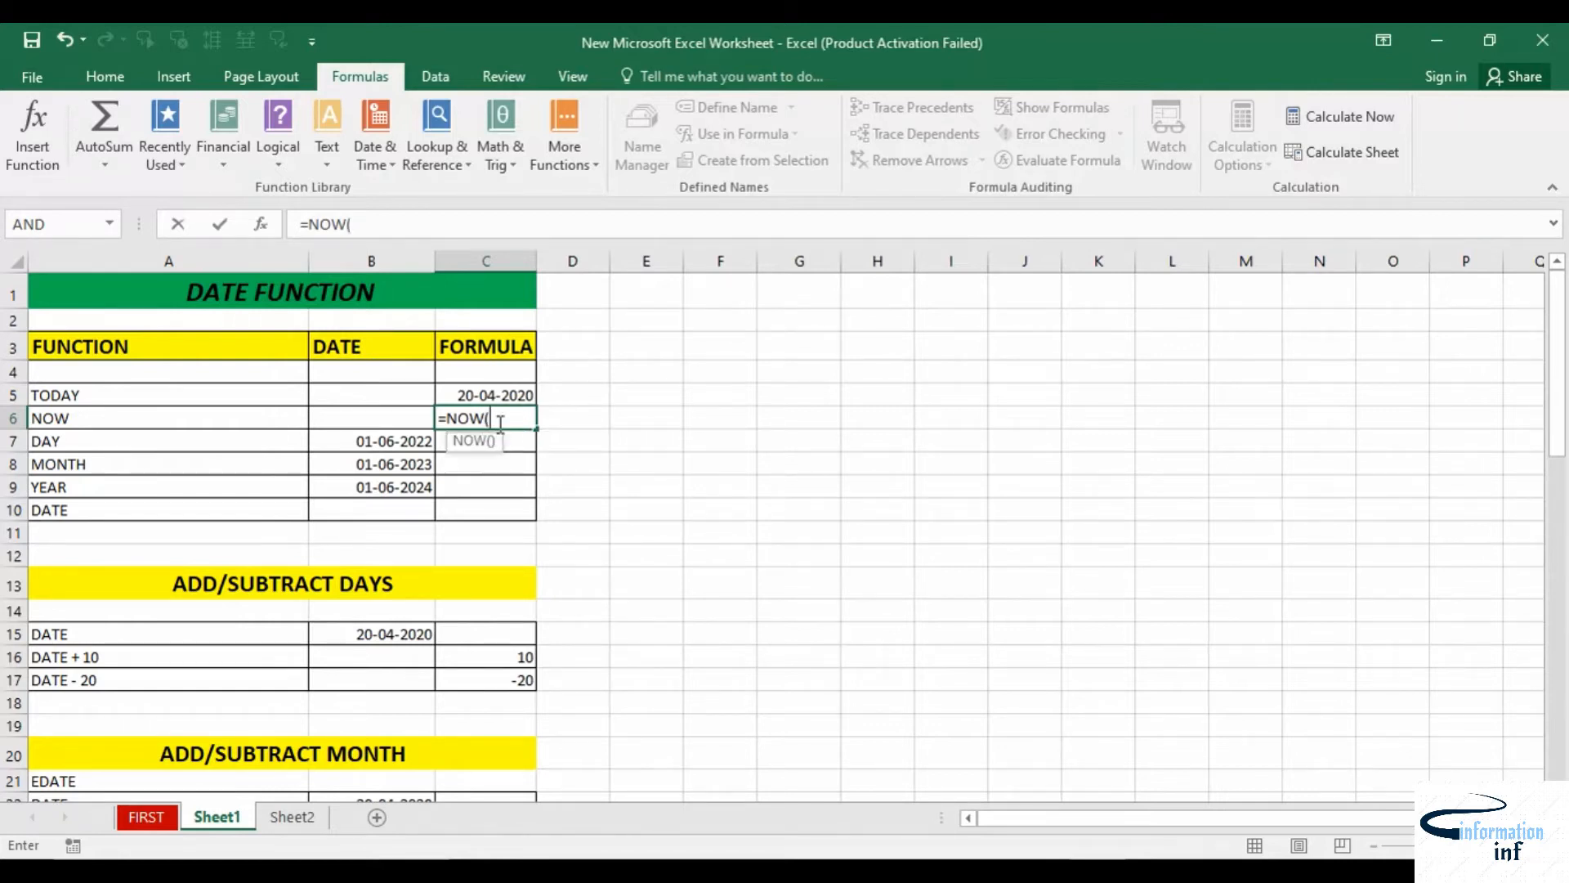
pyautogui.write(')')
pyautogui.press('Return')
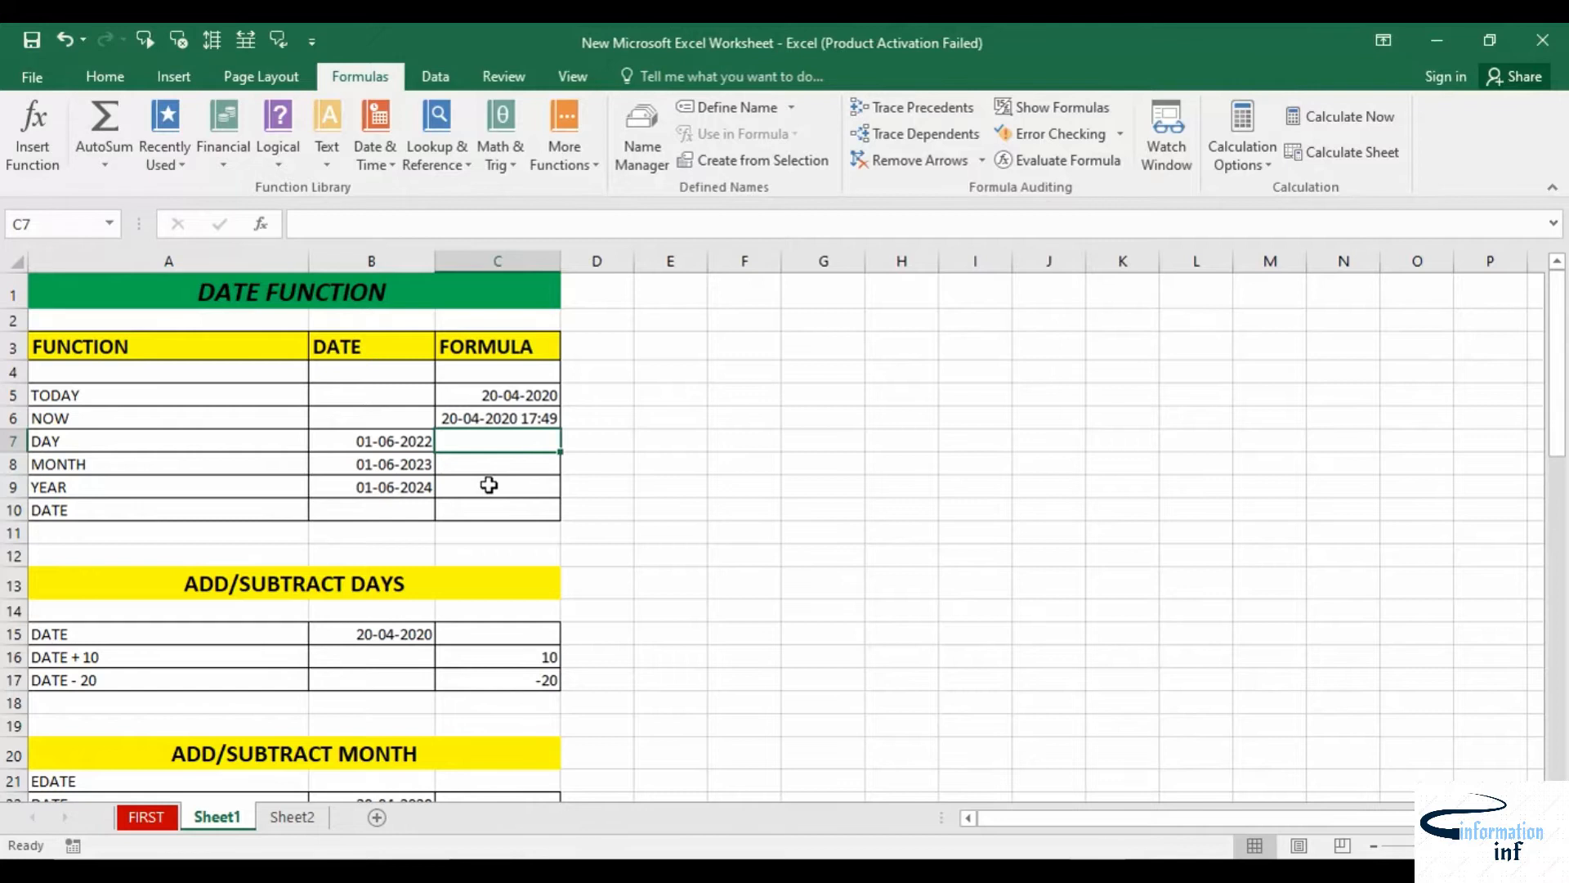
# Enter =DAY(B7) in cell C7 to extract the day from the date in the DAY row
pyautogui.doubleClick(484, 440)
pyautogui.write('=')
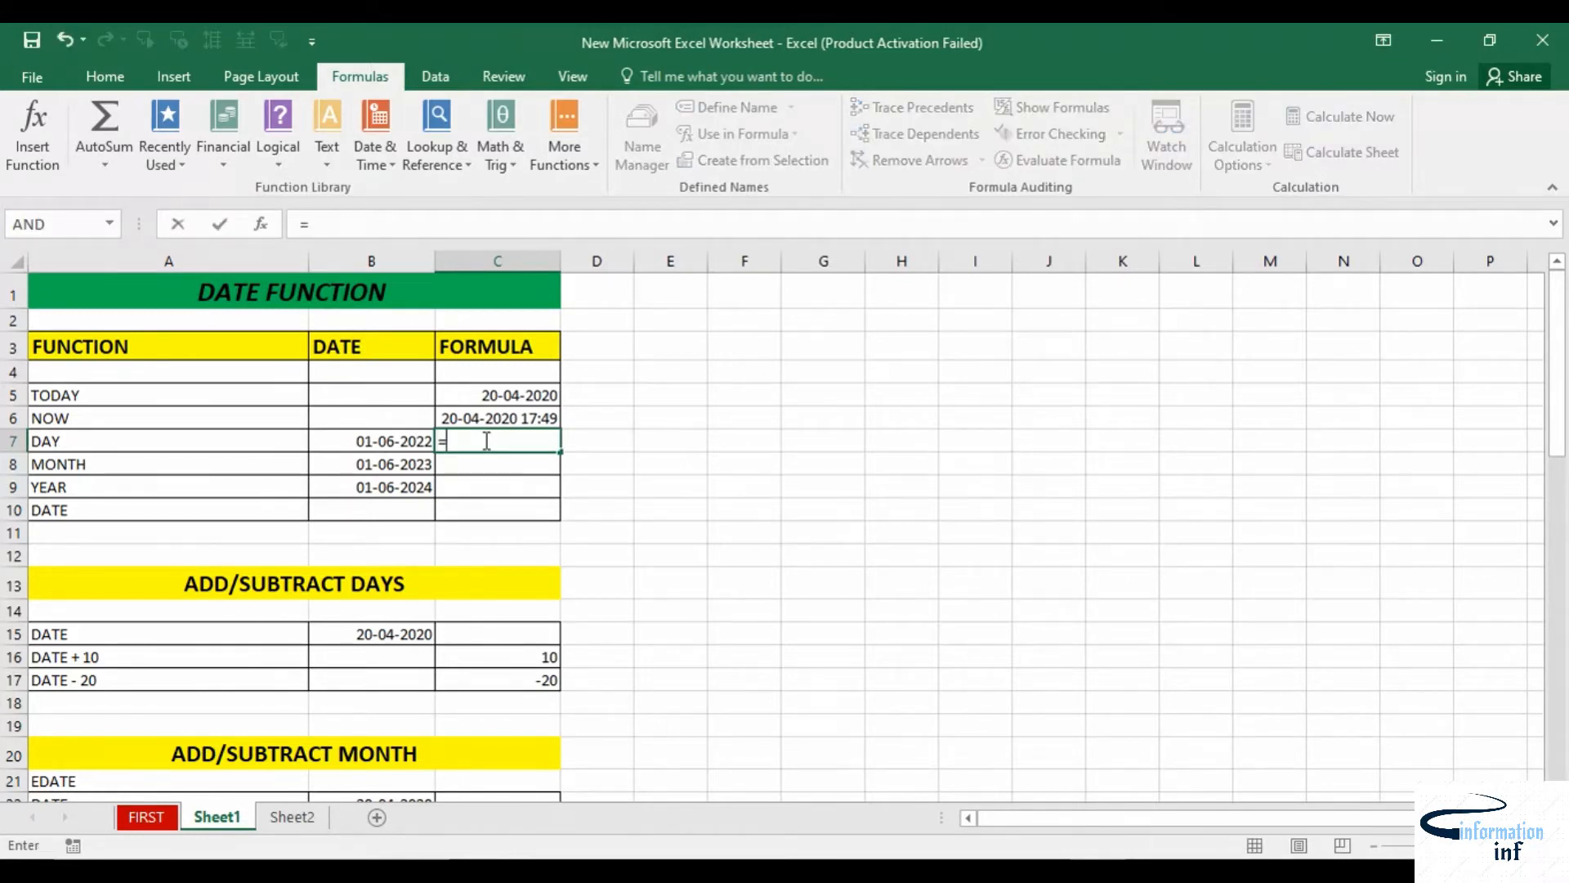
pyautogui.write('DA')
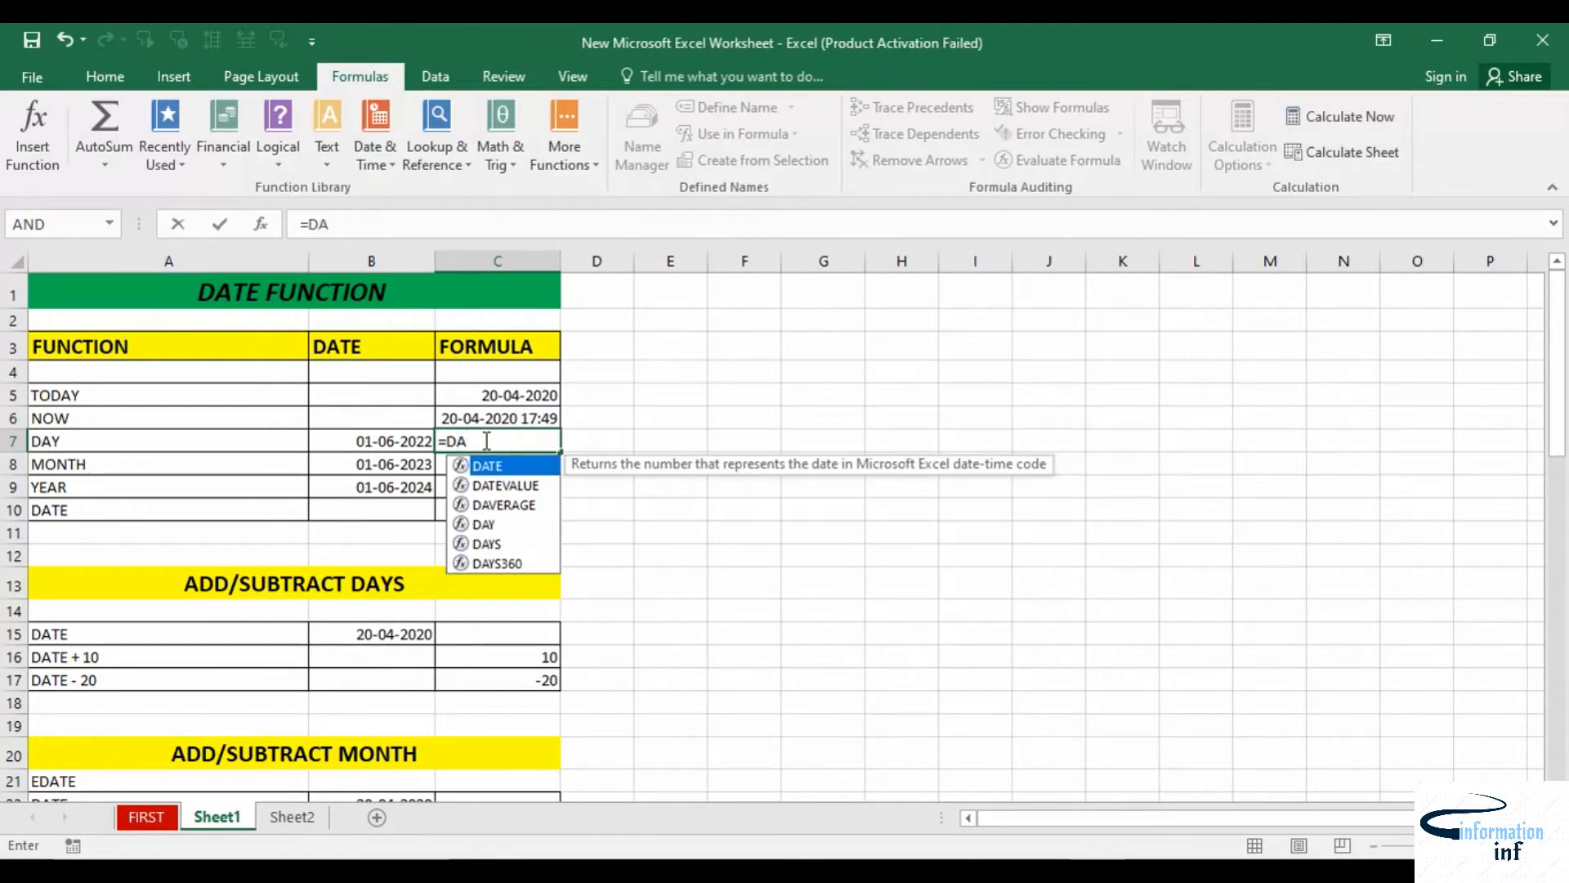
pyautogui.write('Y')
pyautogui.doubleClick(496, 465)
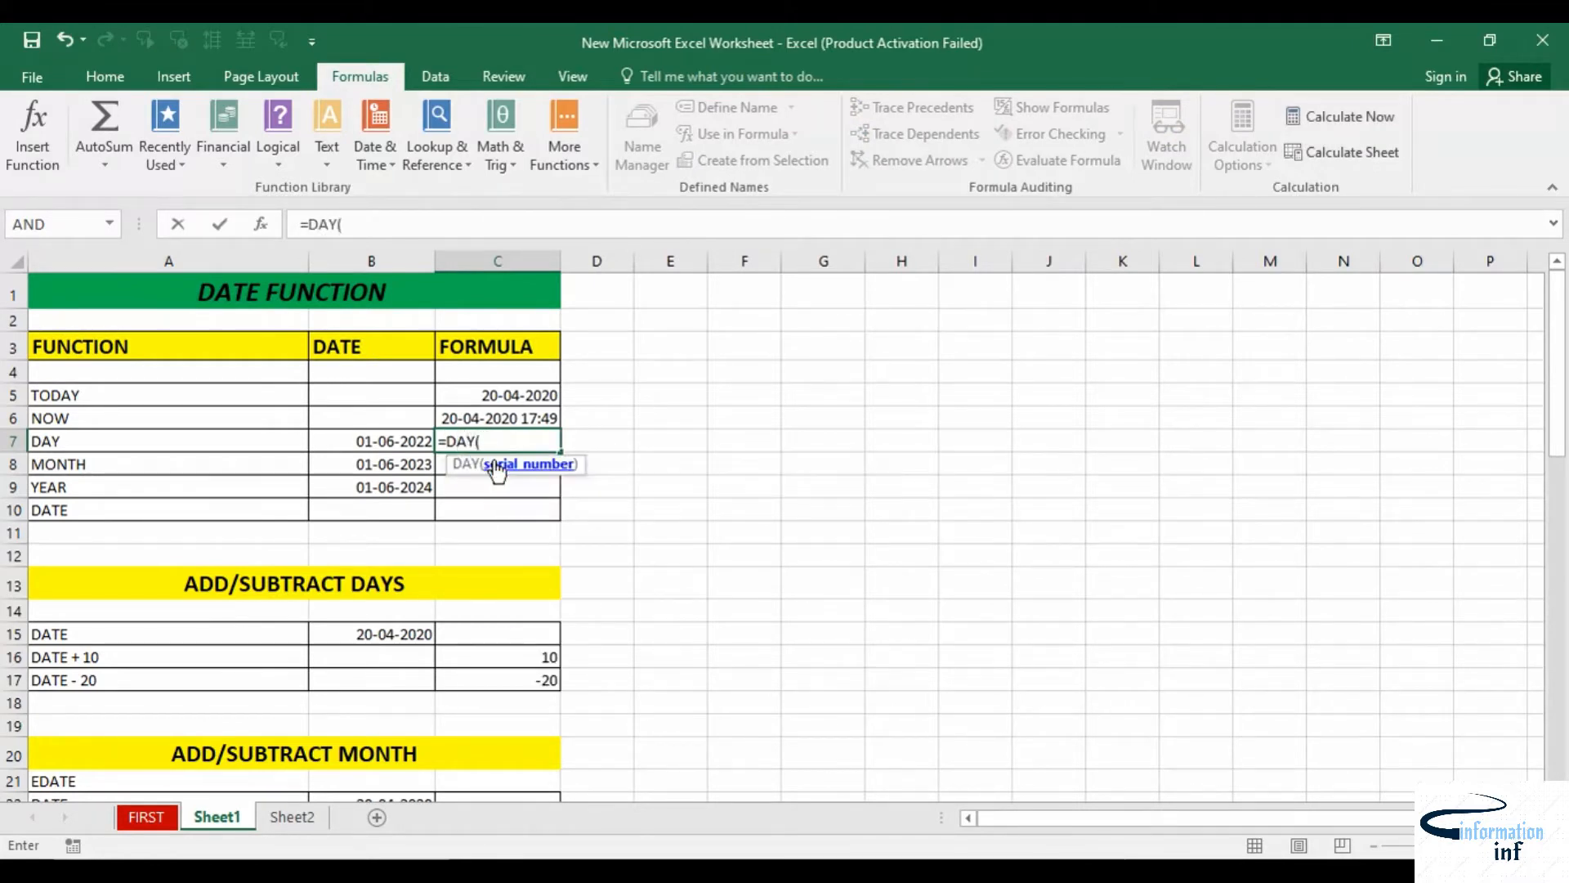
pyautogui.click(395, 444)
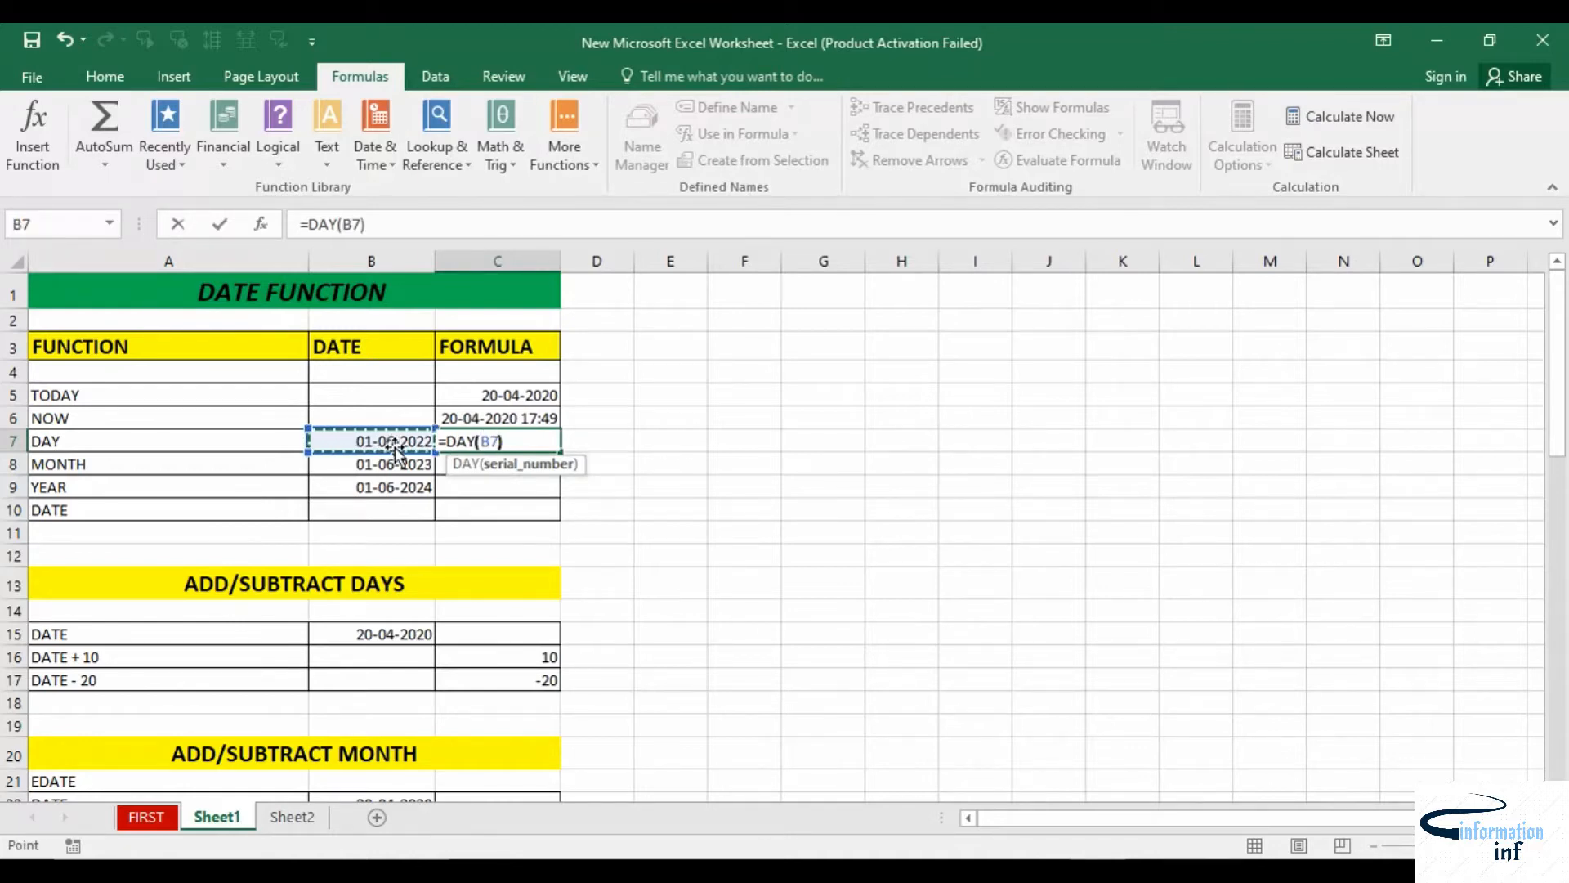
pyautogui.press('Return')
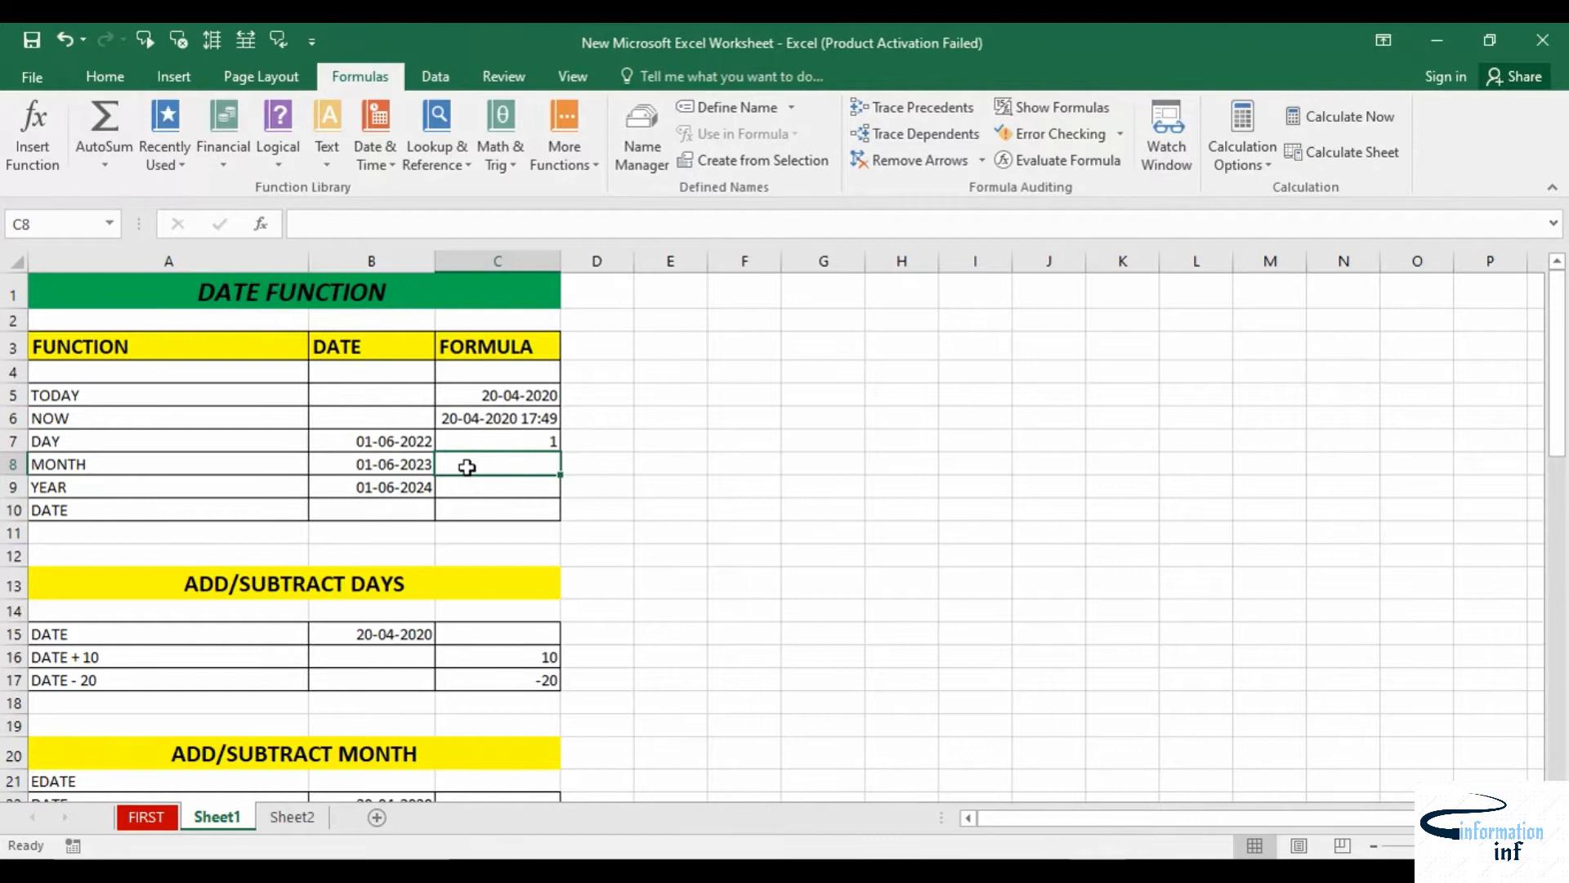
# Enter a MONTH formula in cell C8 that extracts the month from the date in B8
pyautogui.write('=M')
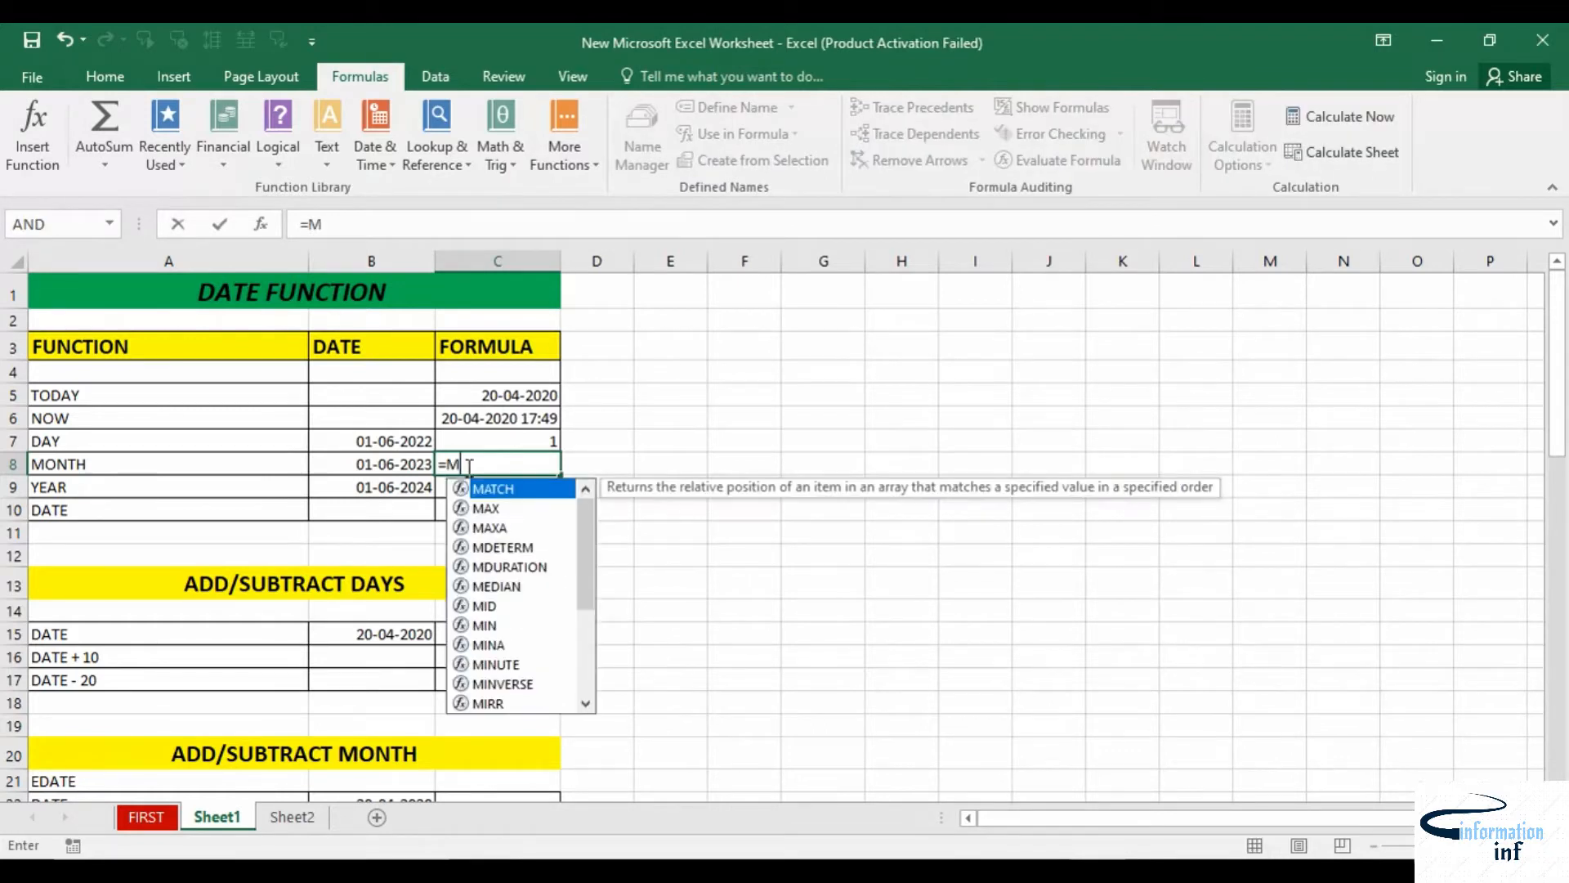
pyautogui.write('ONTH')
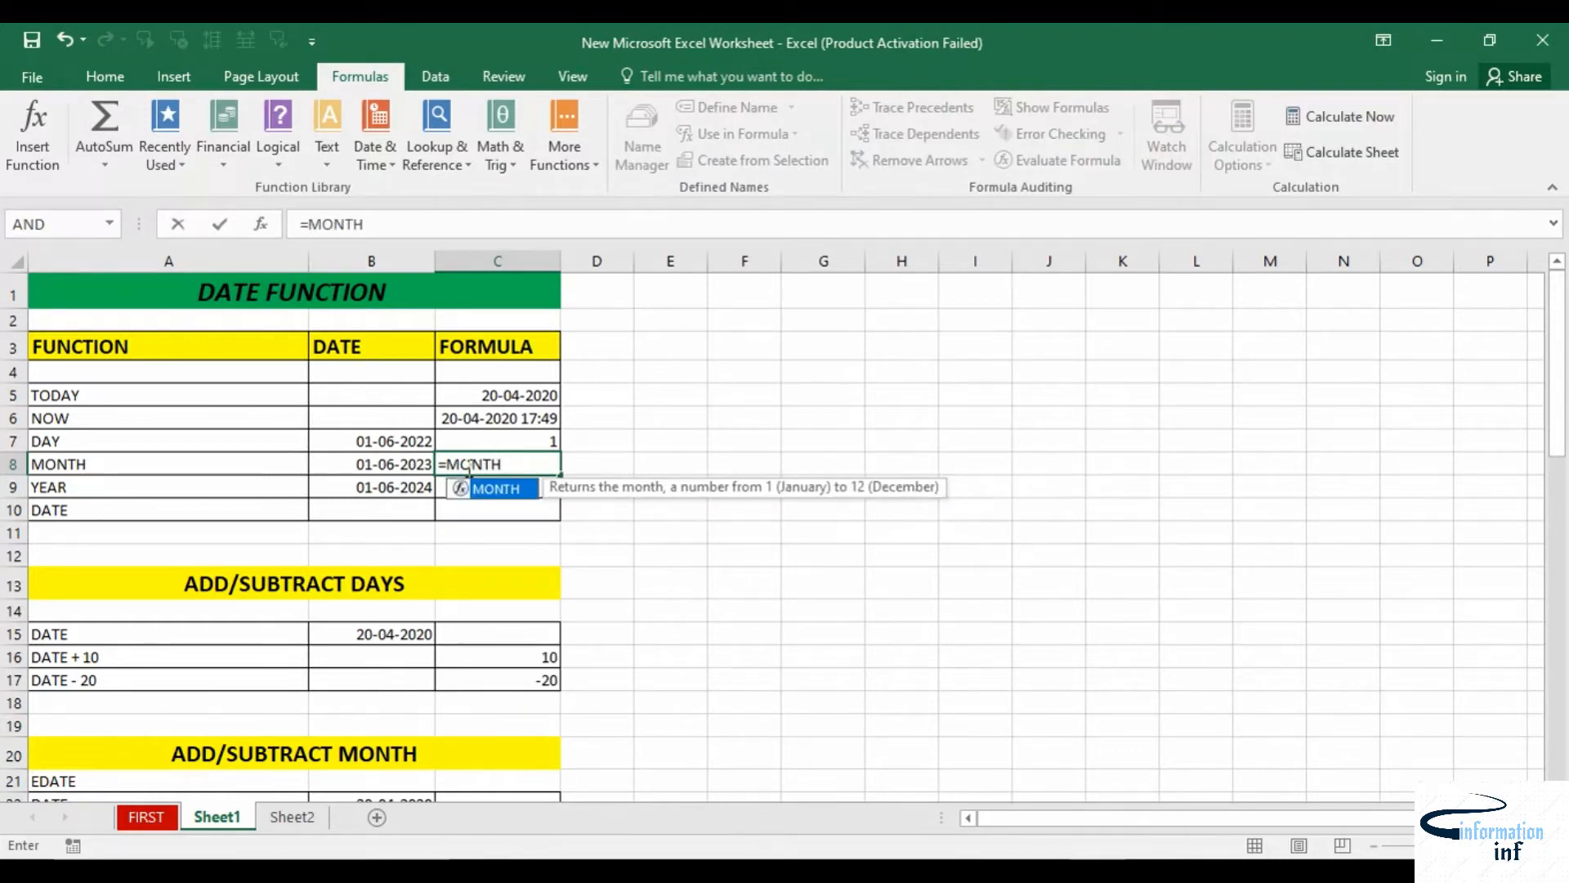
pyautogui.write('(')
pyautogui.click(418, 465)
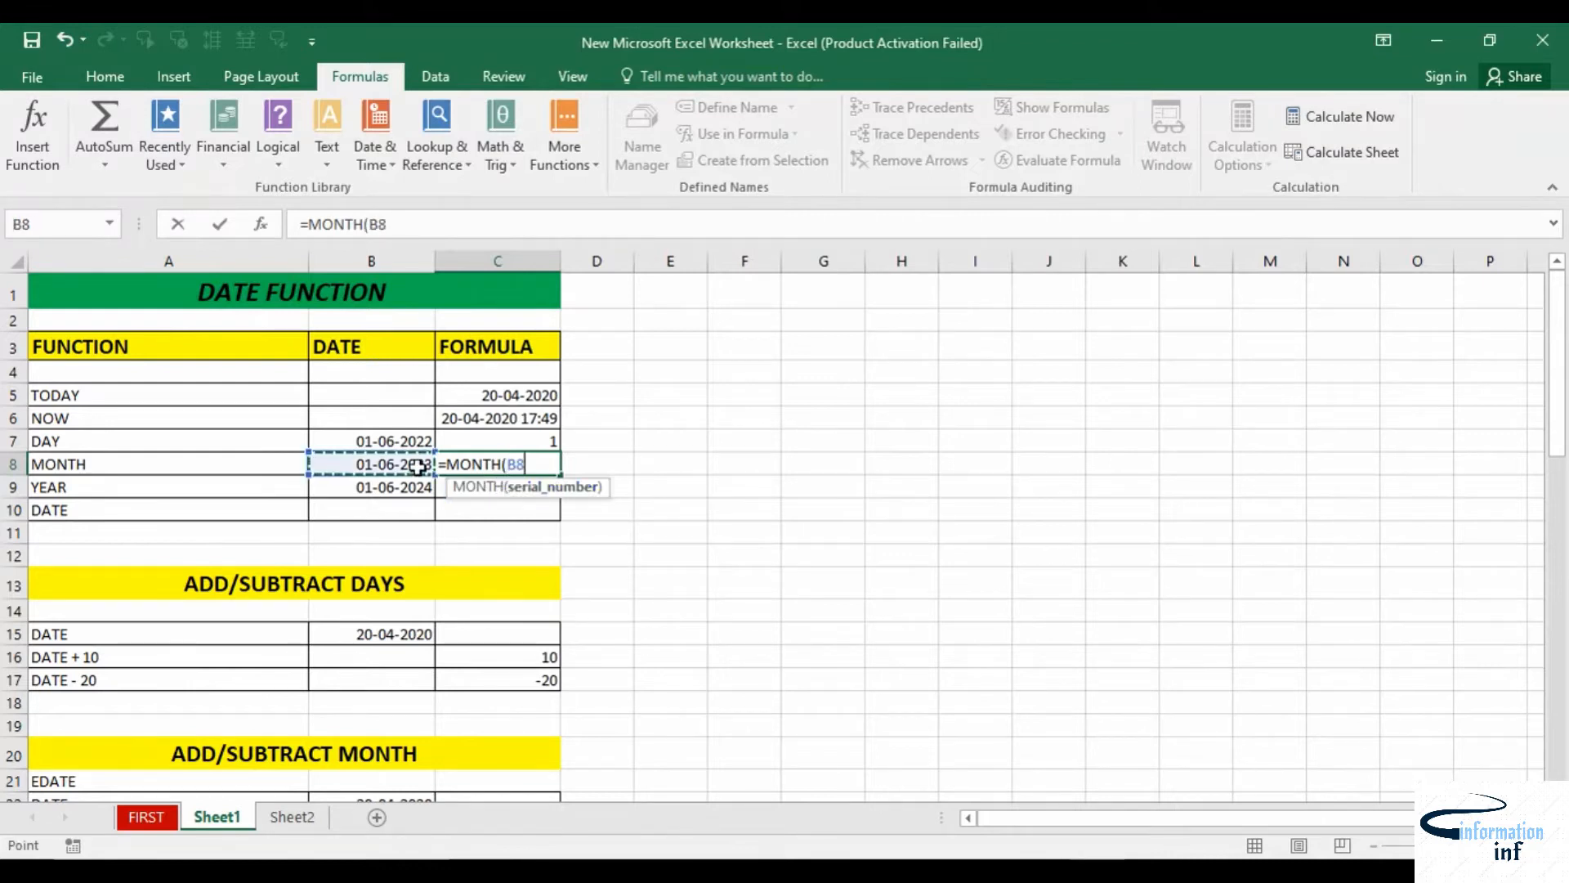
pyautogui.press('Return')
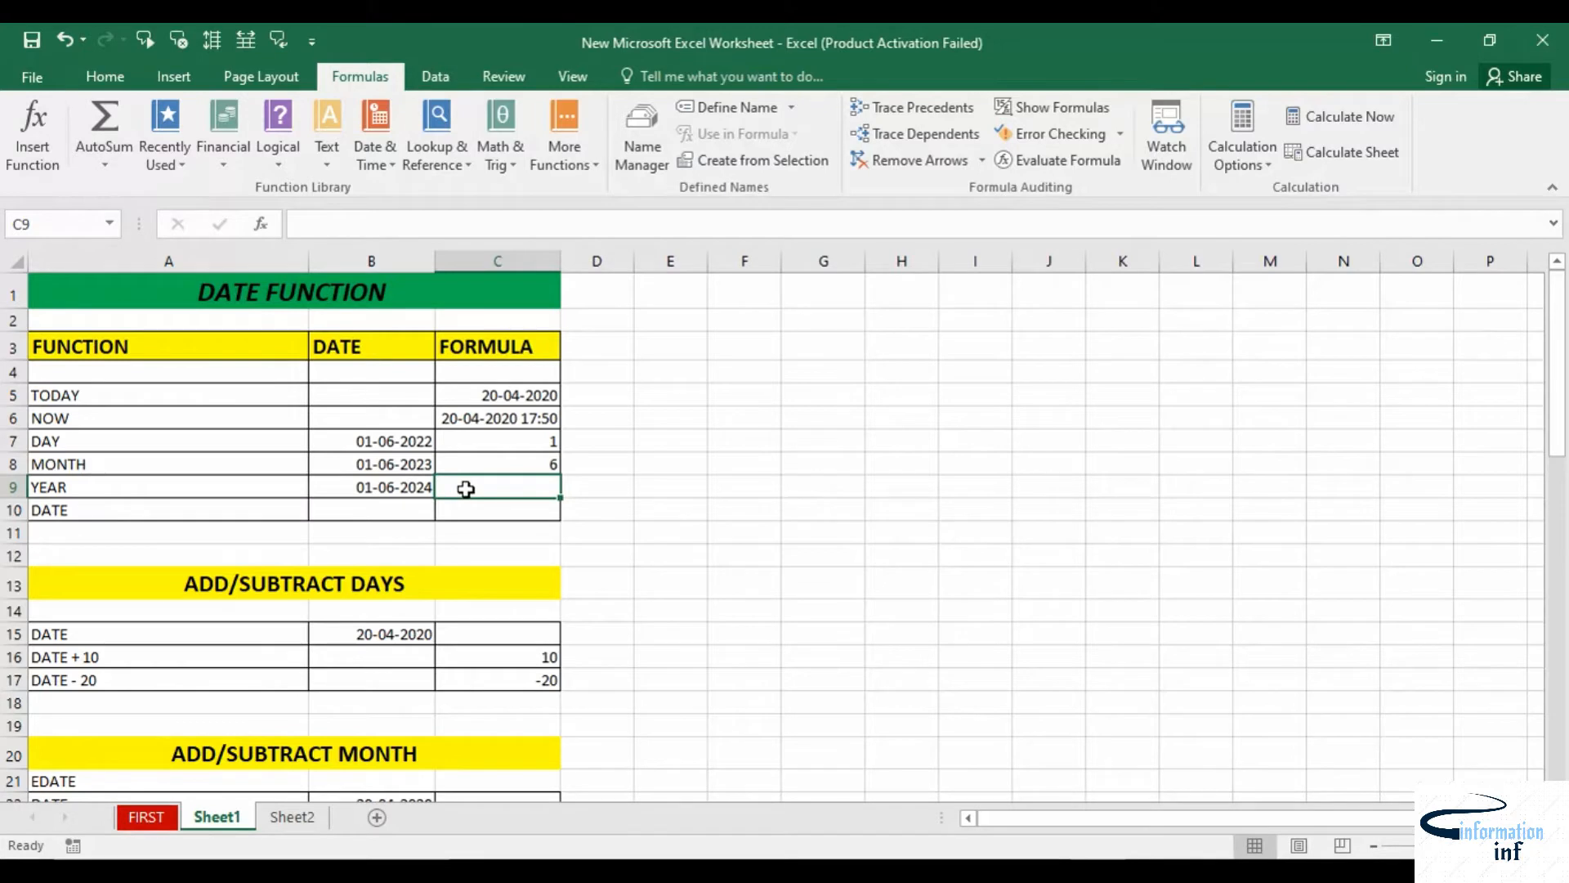
# Enter a YEAR formula in cell C9 that extracts the year from the date in B9
pyautogui.write('=YE')
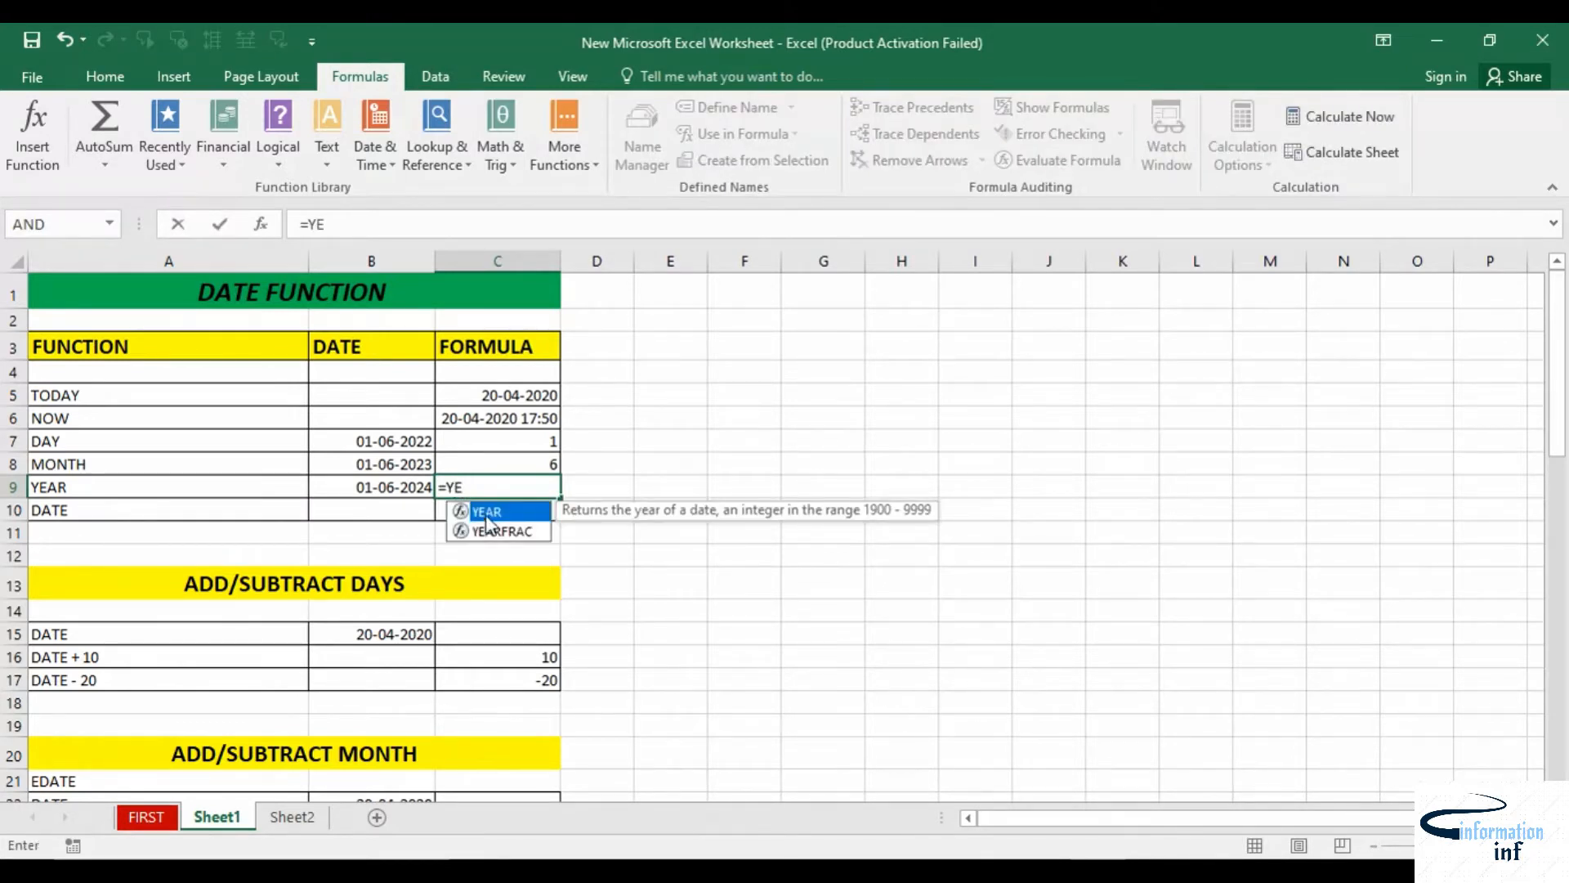
pyautogui.doubleClick(482, 512)
pyautogui.click(421, 487)
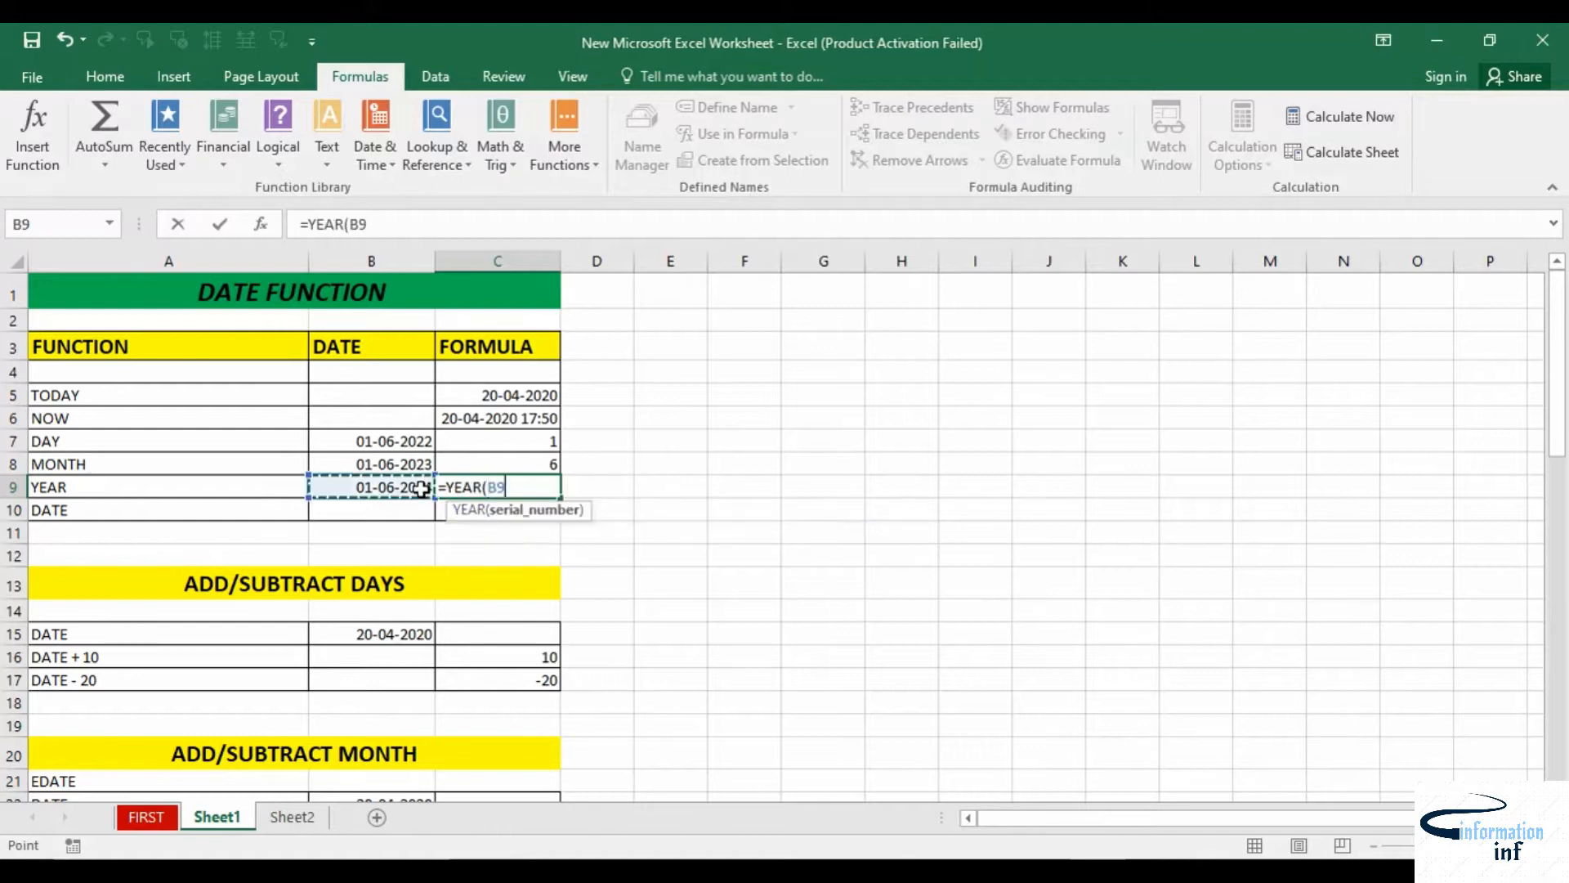
pyautogui.press('Return')
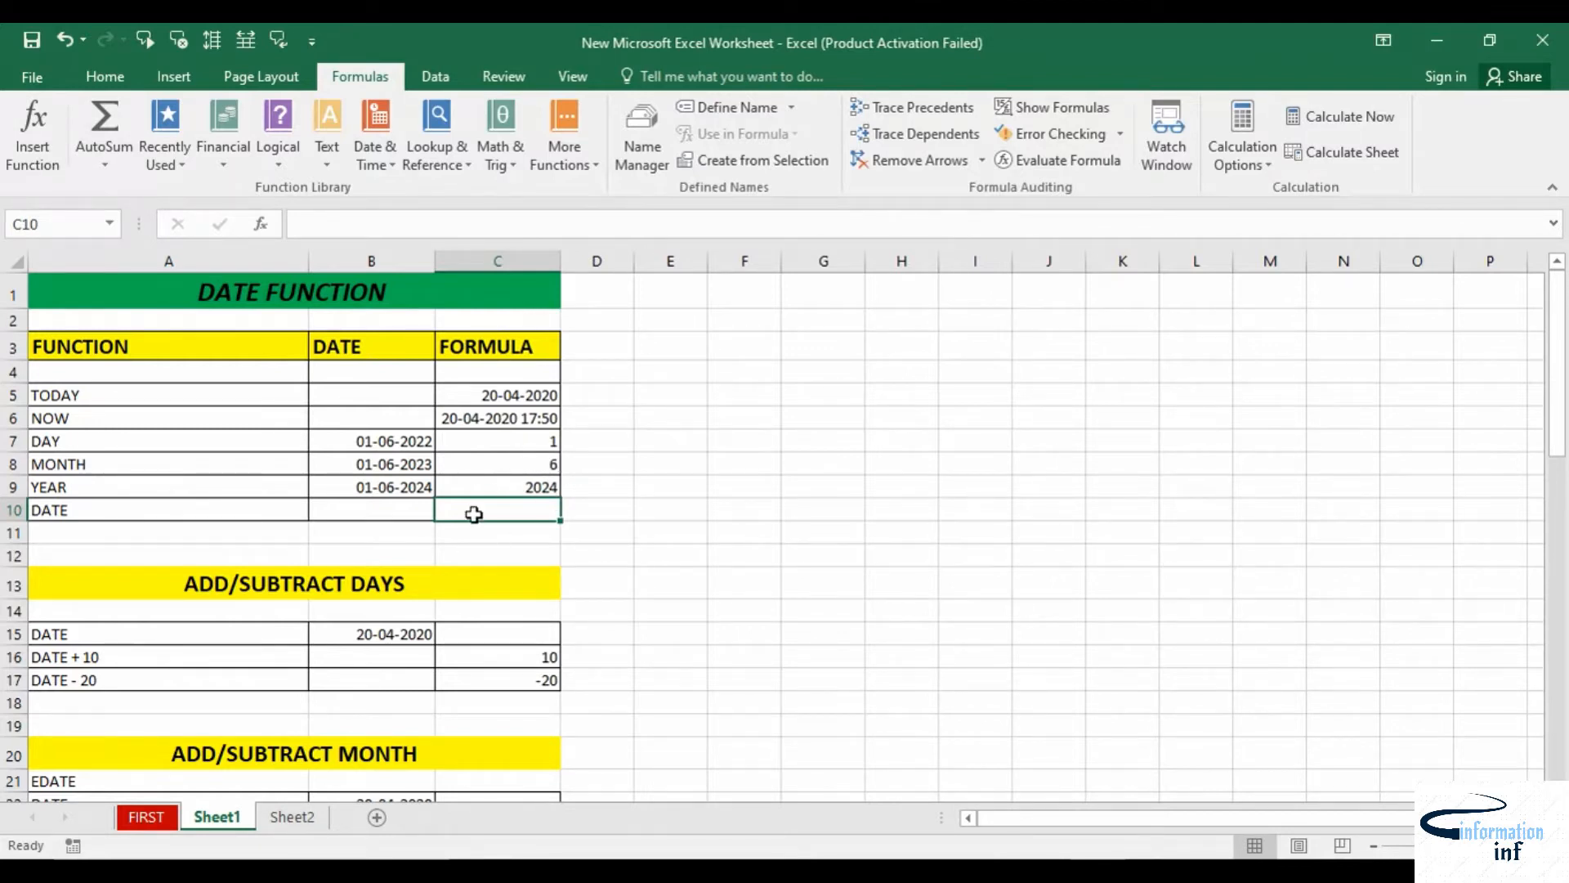
# Enter =DATE(C9, C8, C7) in cell C10 to build a date from the extracted year, month and day
pyautogui.write('=DATE(')
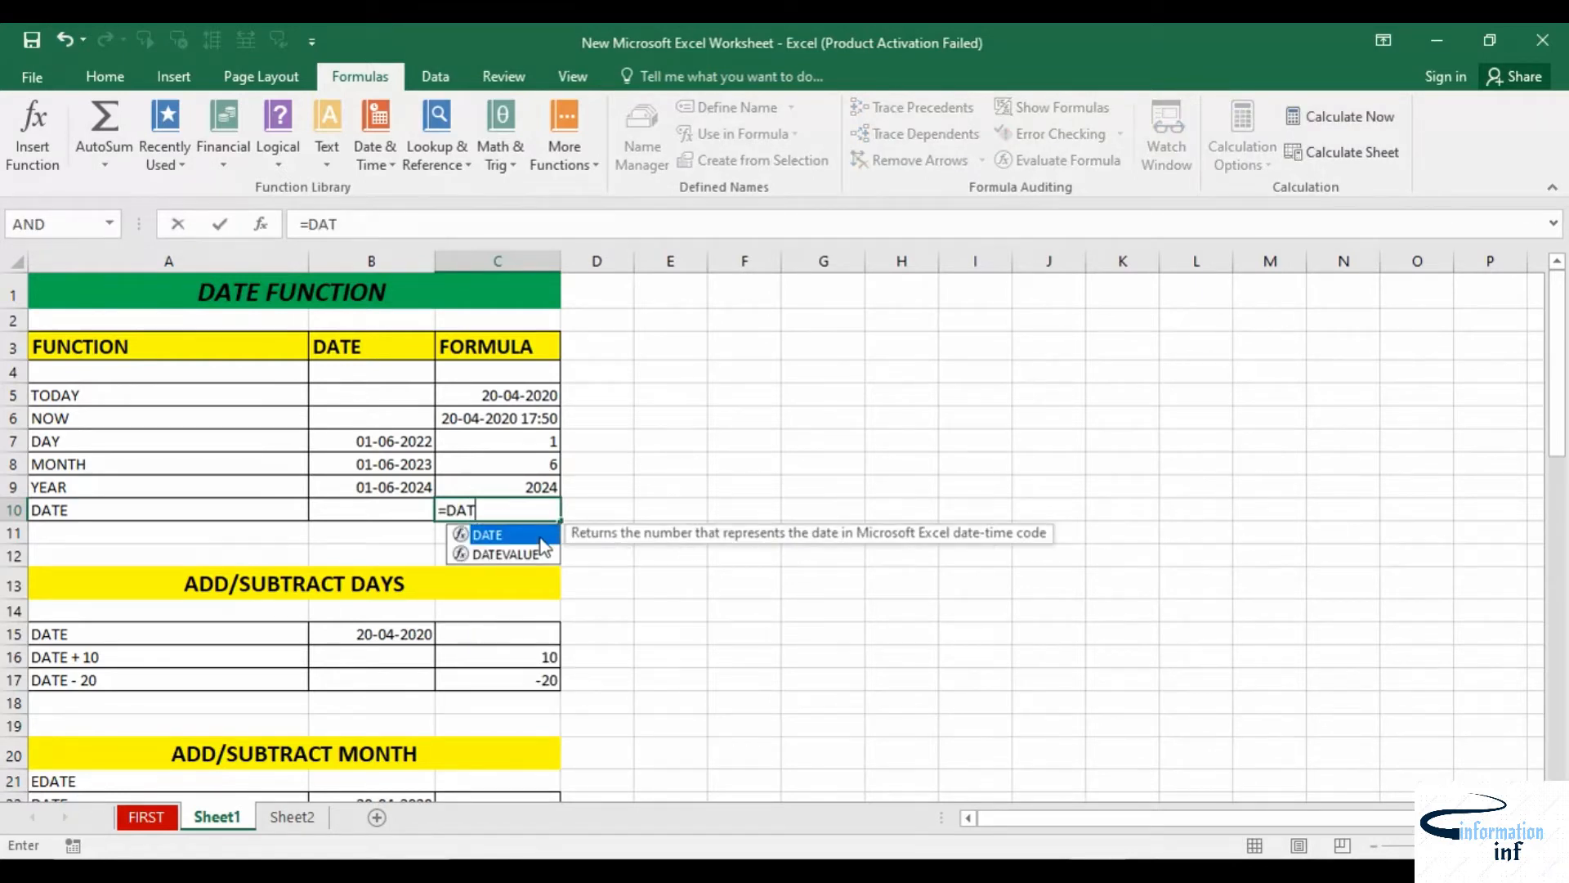
pyautogui.doubleClick(515, 534)
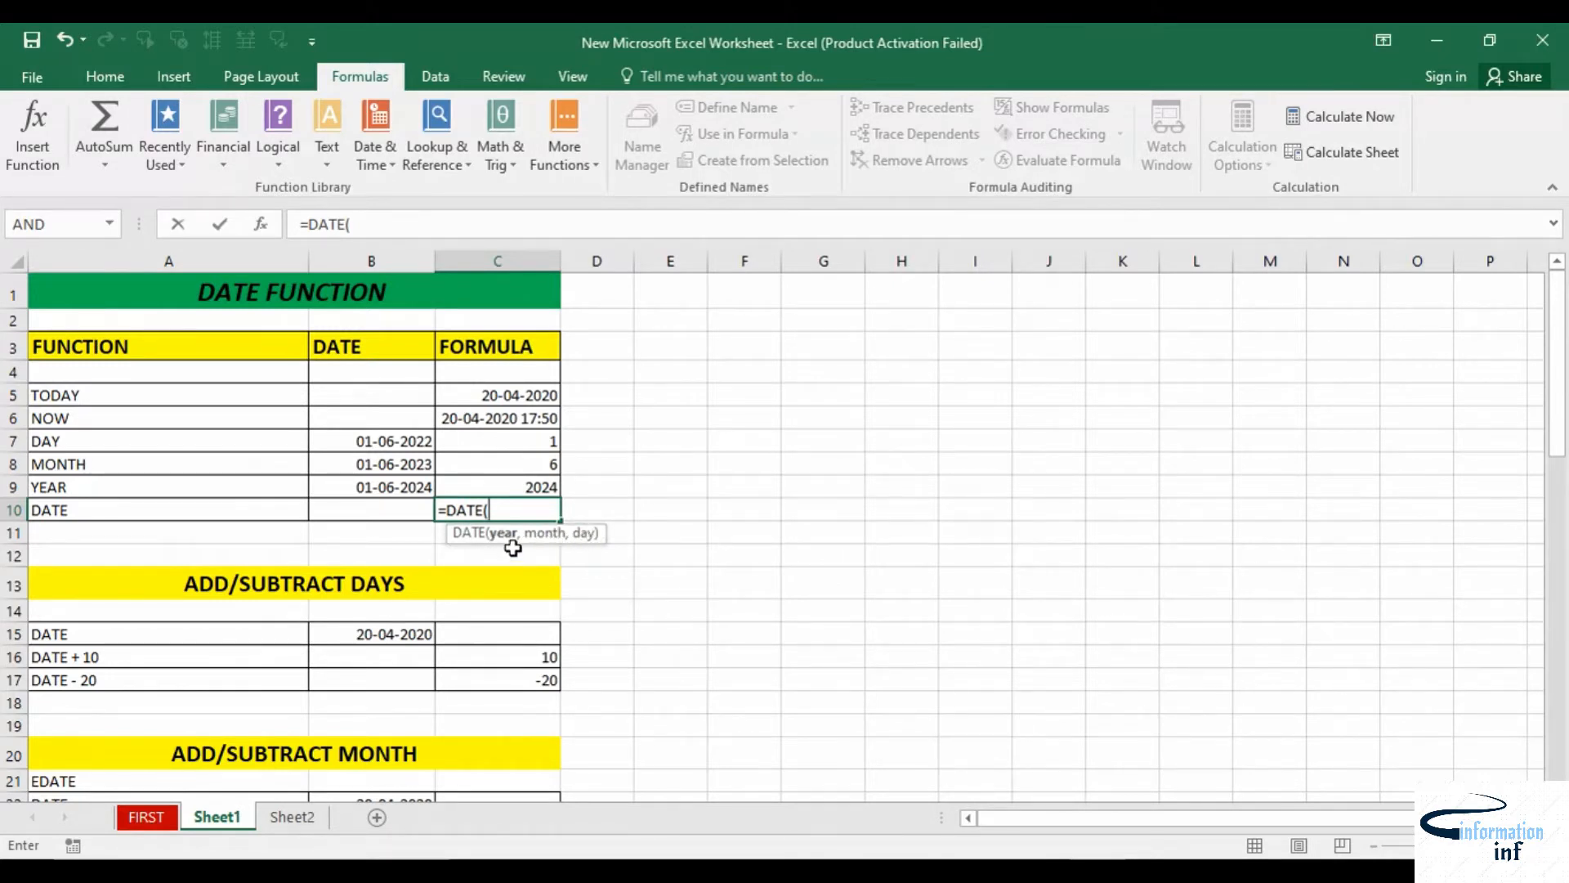
pyautogui.click(523, 488)
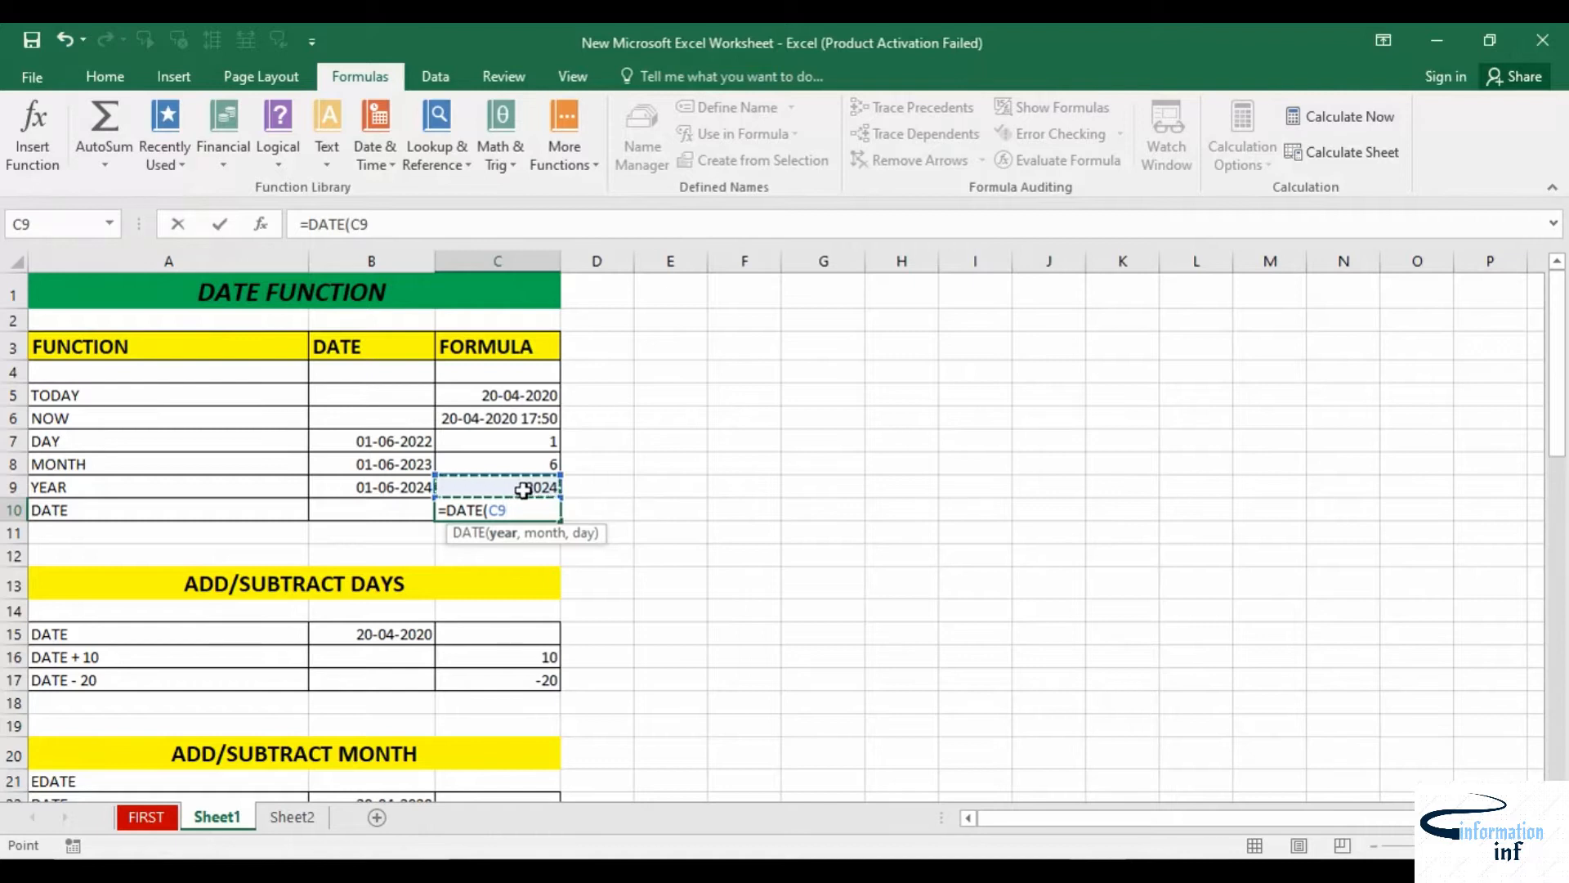
pyautogui.write(',')
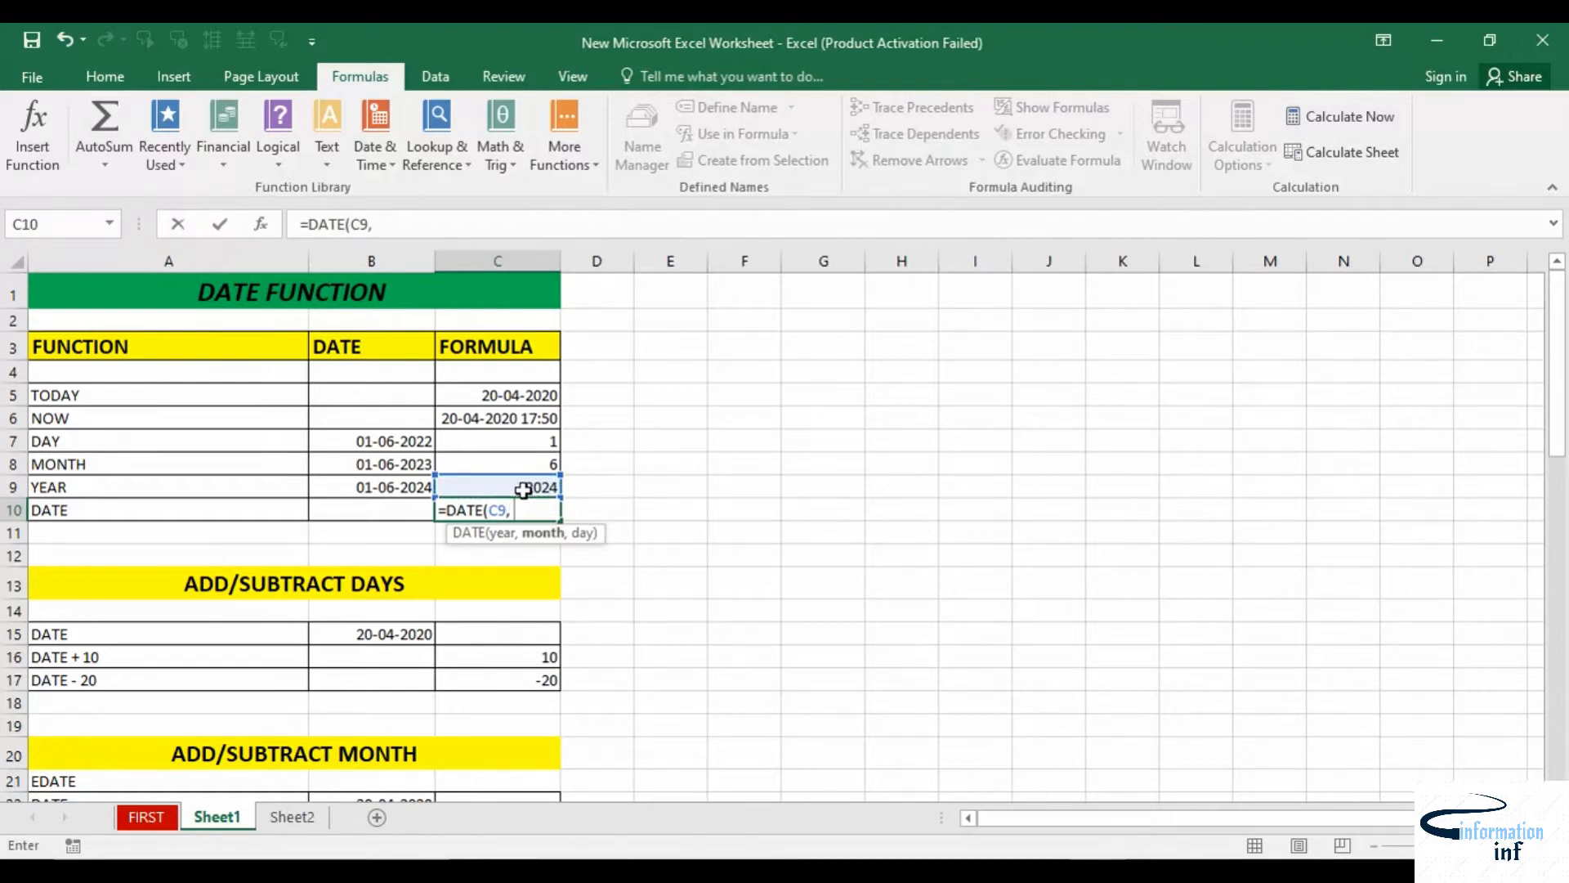
pyautogui.click(527, 465)
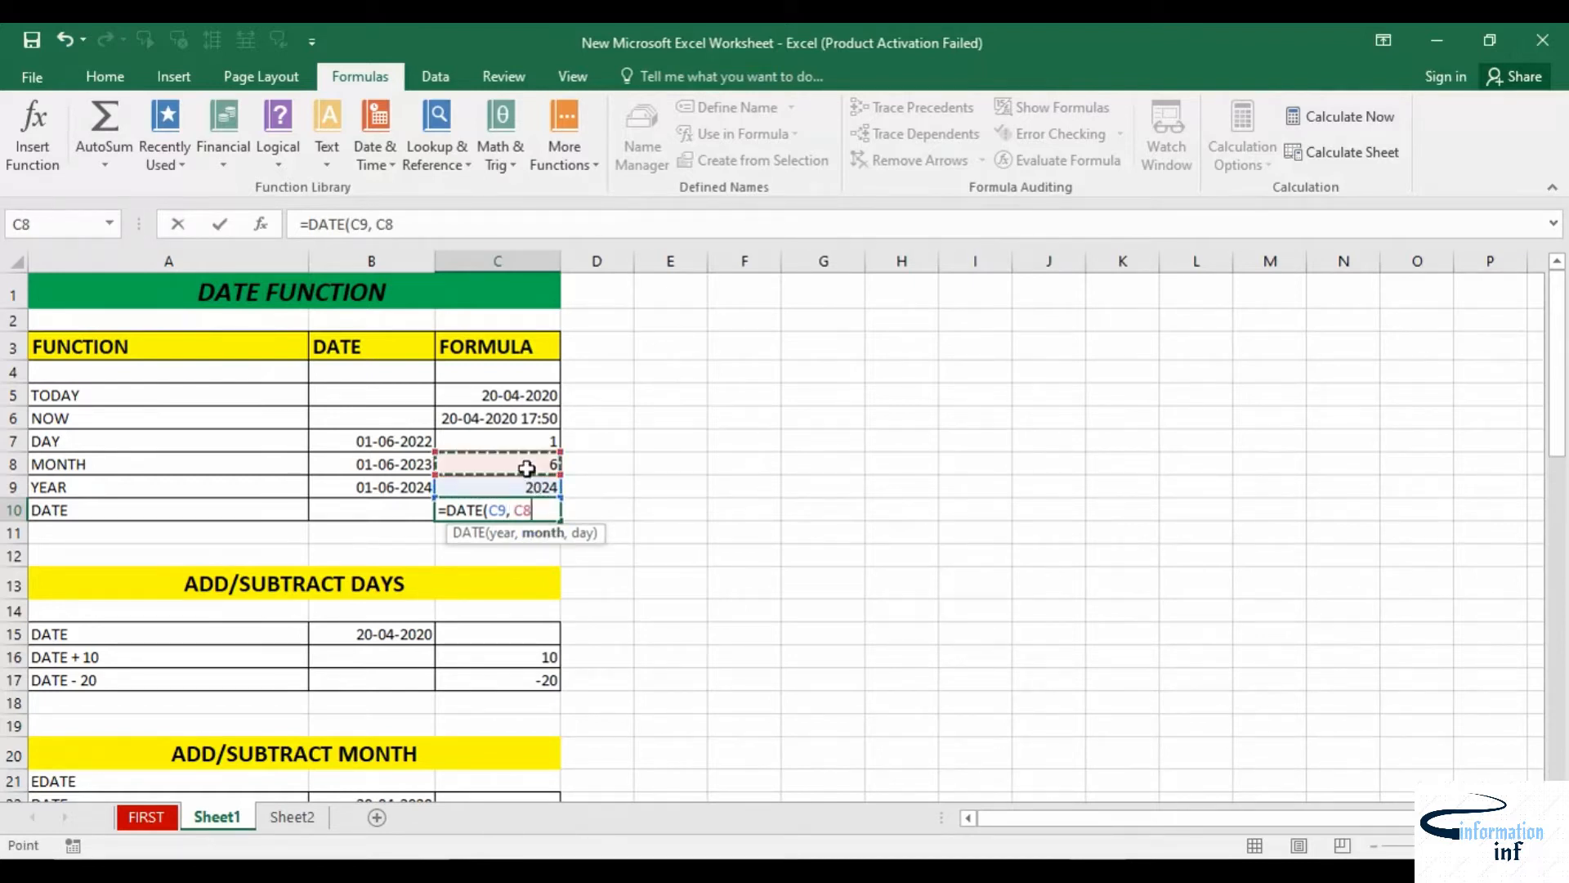
pyautogui.write(',')
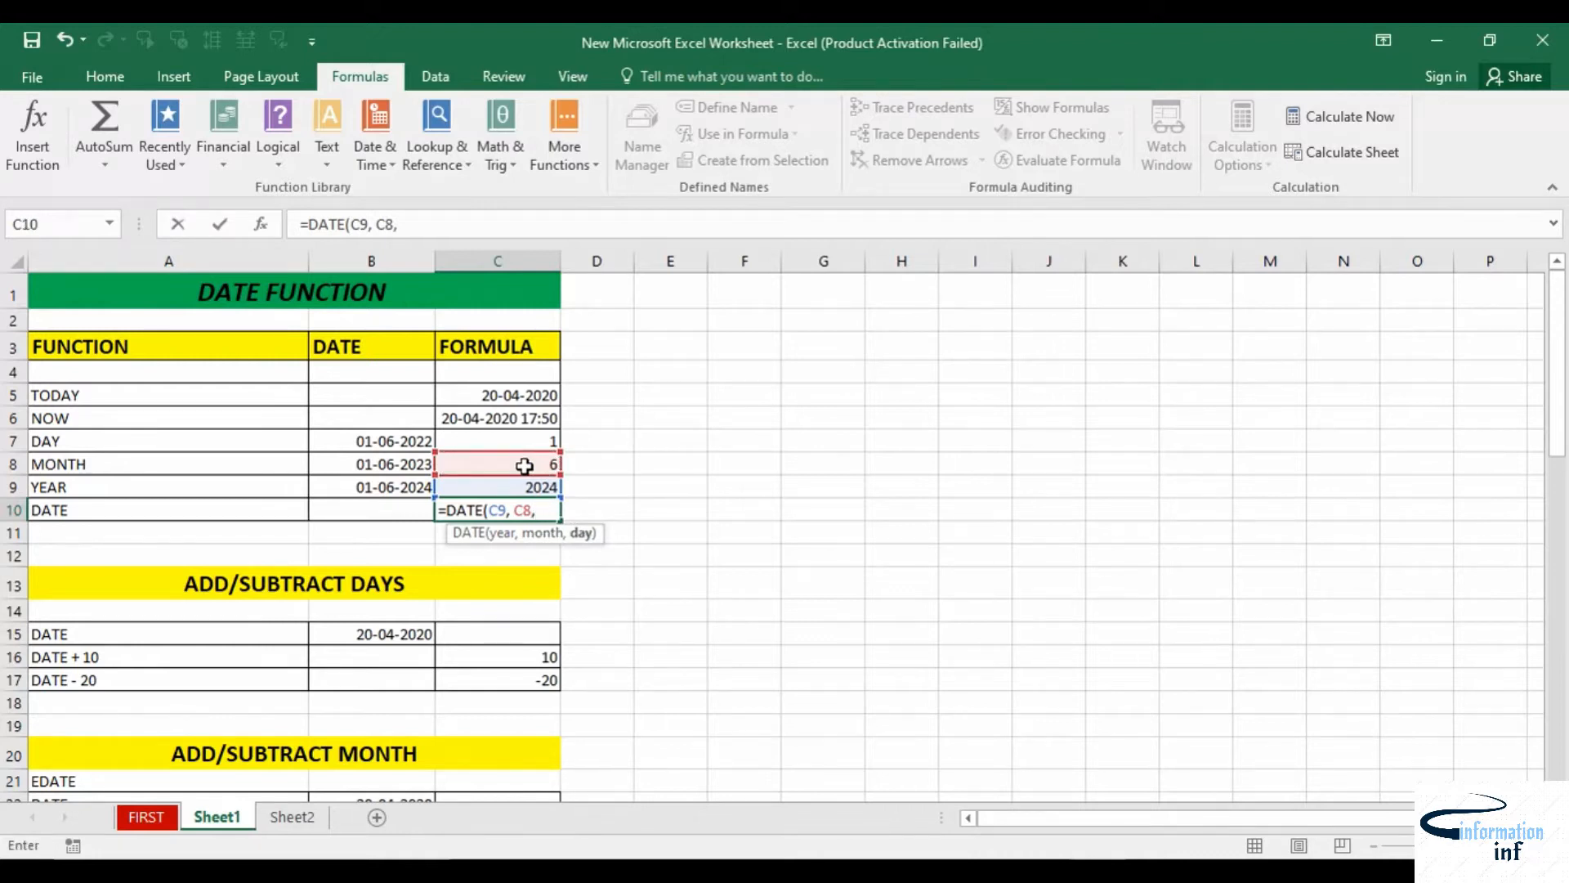
pyautogui.click(518, 439)
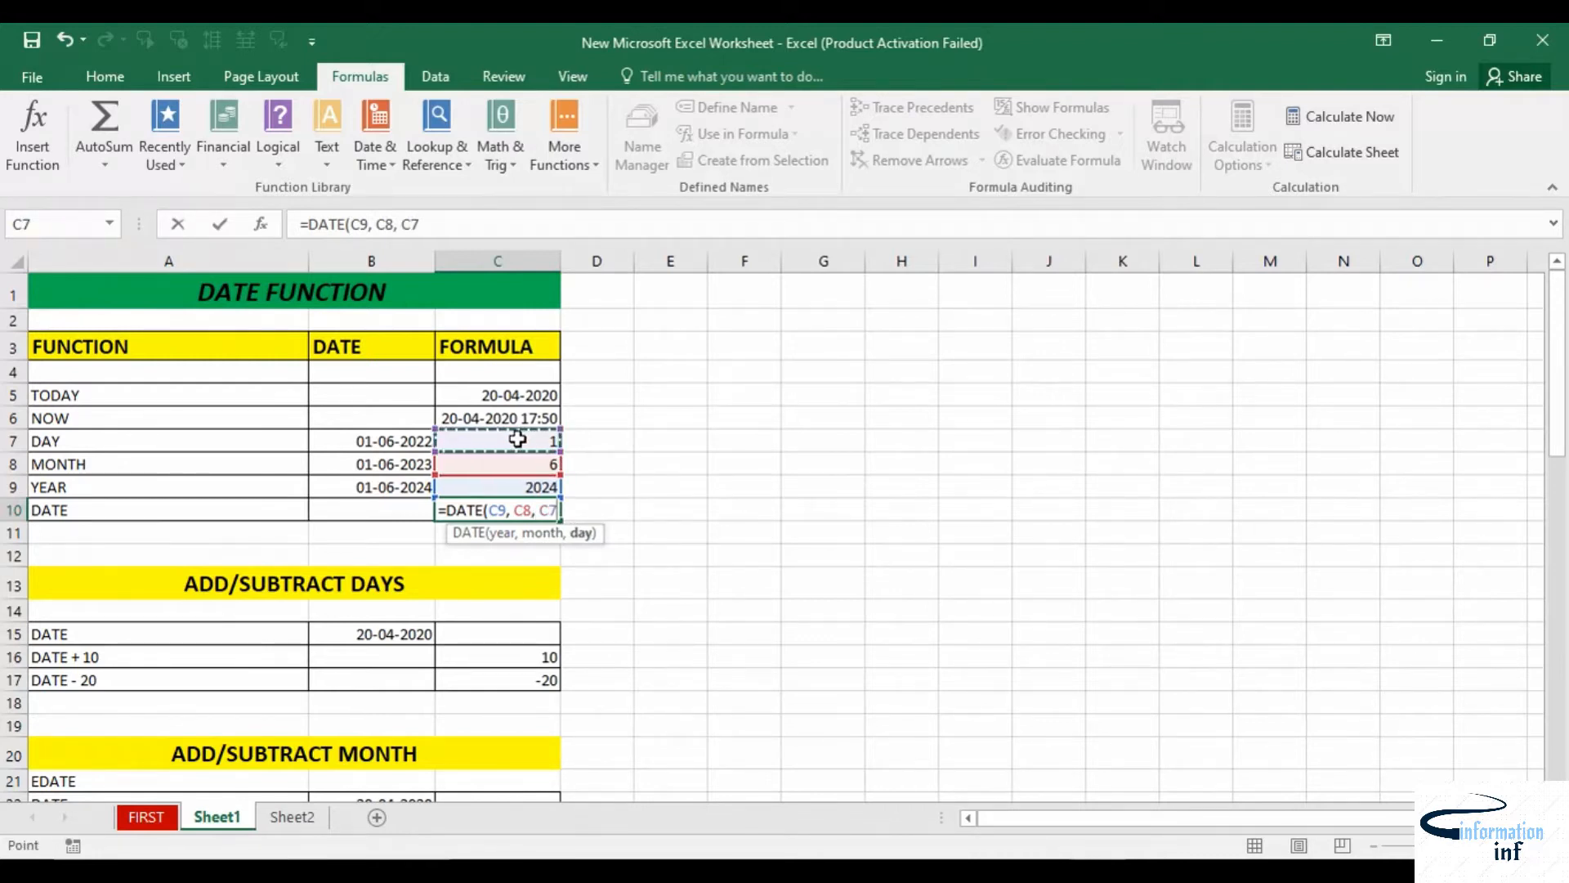
pyautogui.write(')')
pyautogui.press('Return')
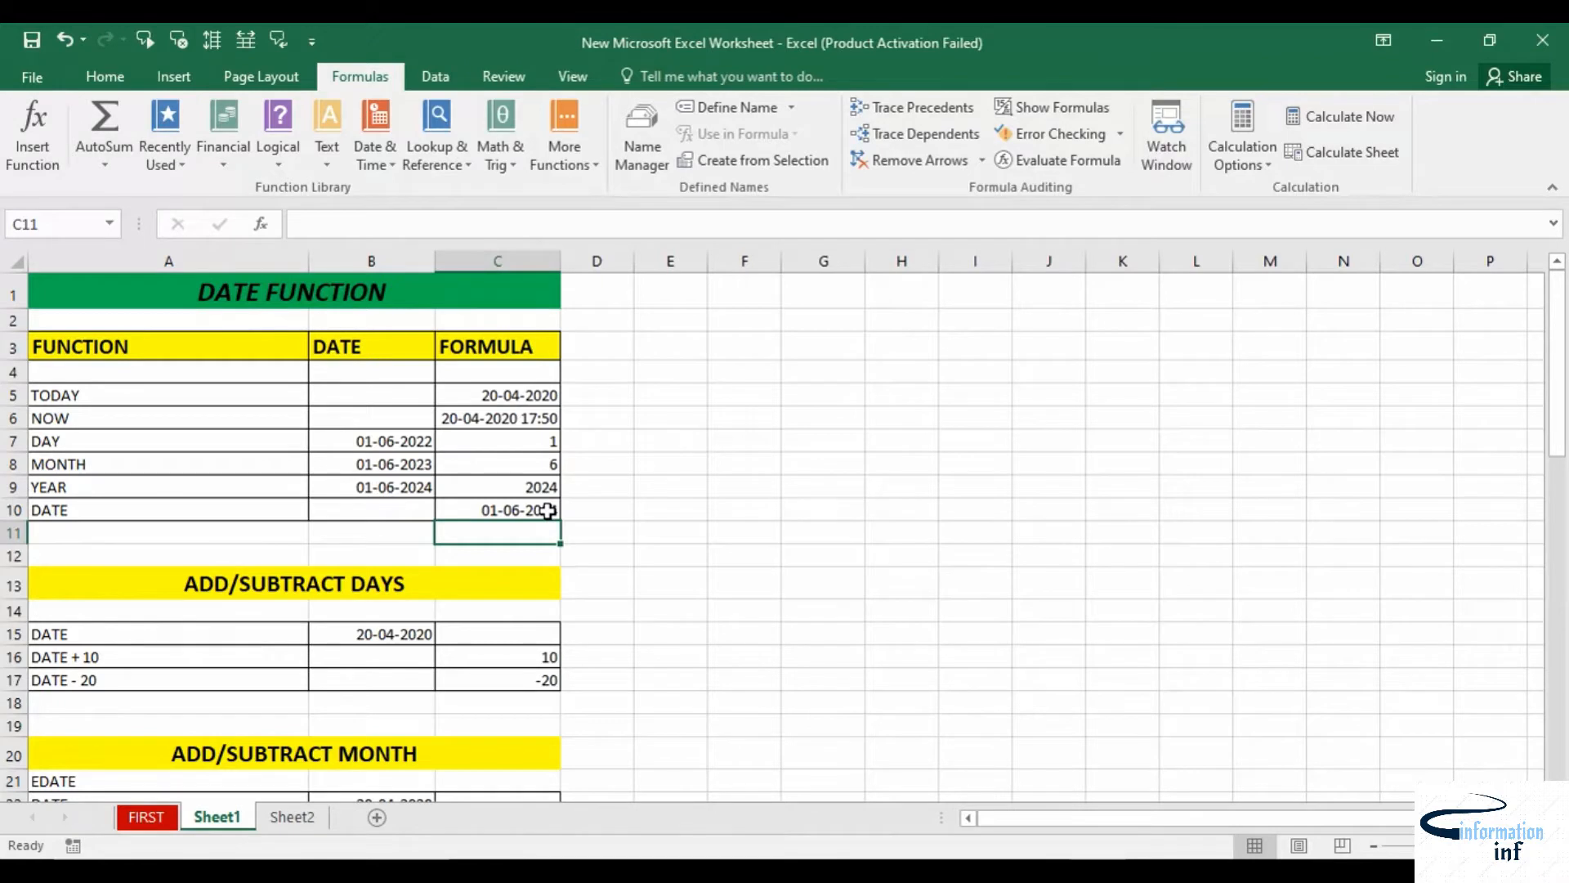
# Enter =B15+10 in cell B16 to add 10 days to the date in the ADD/SUBTRACT DAYS table
pyautogui.scroll(-2, 551, 510)
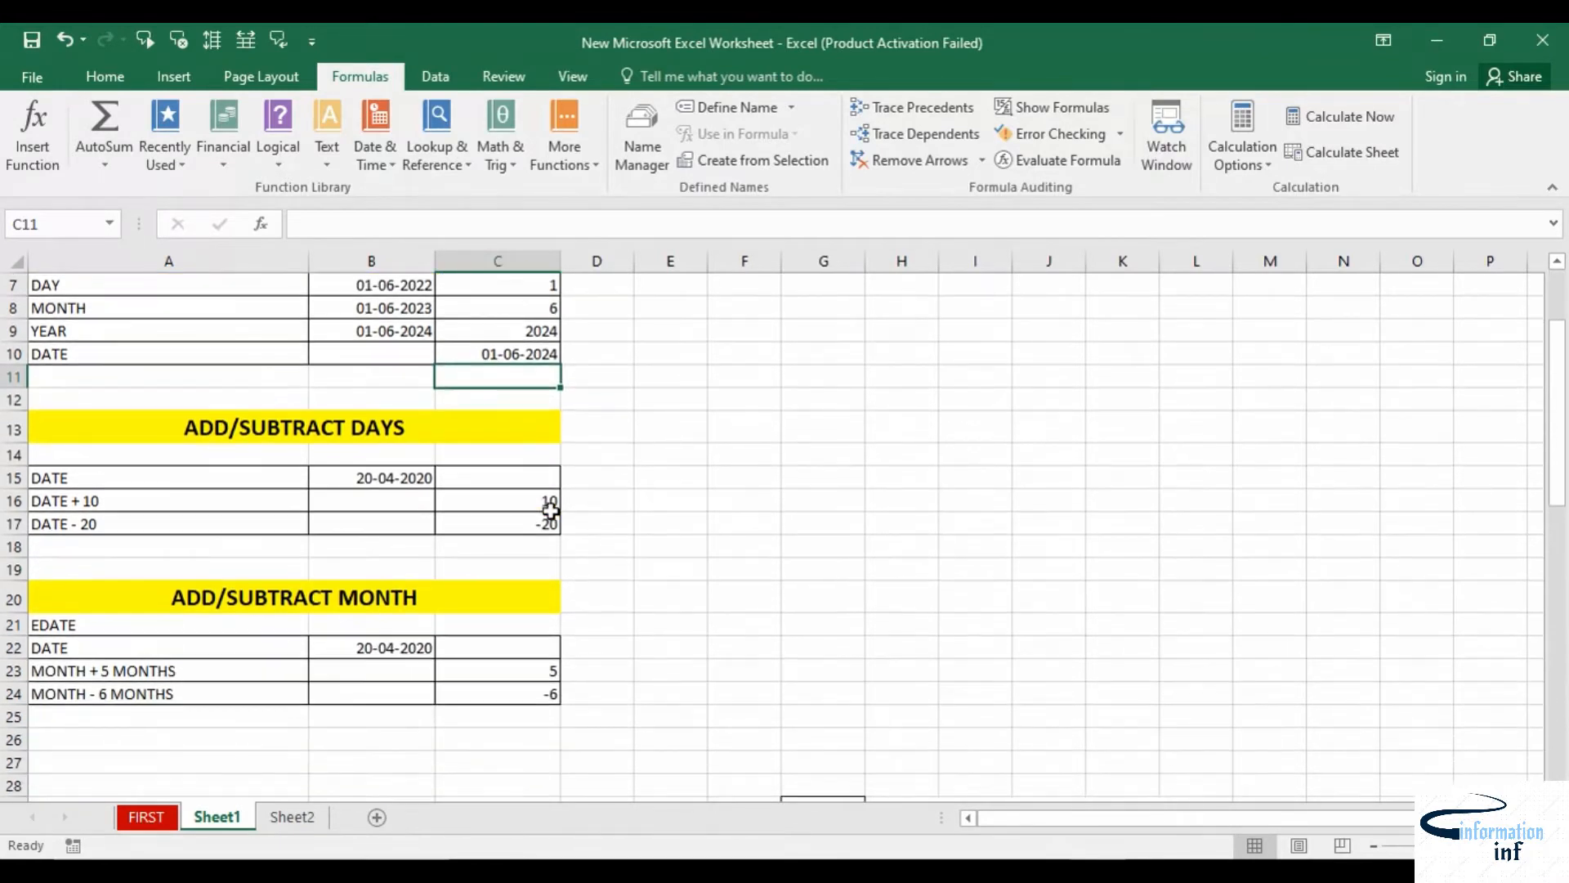
pyautogui.doubleClick(375, 496)
pyautogui.write('=')
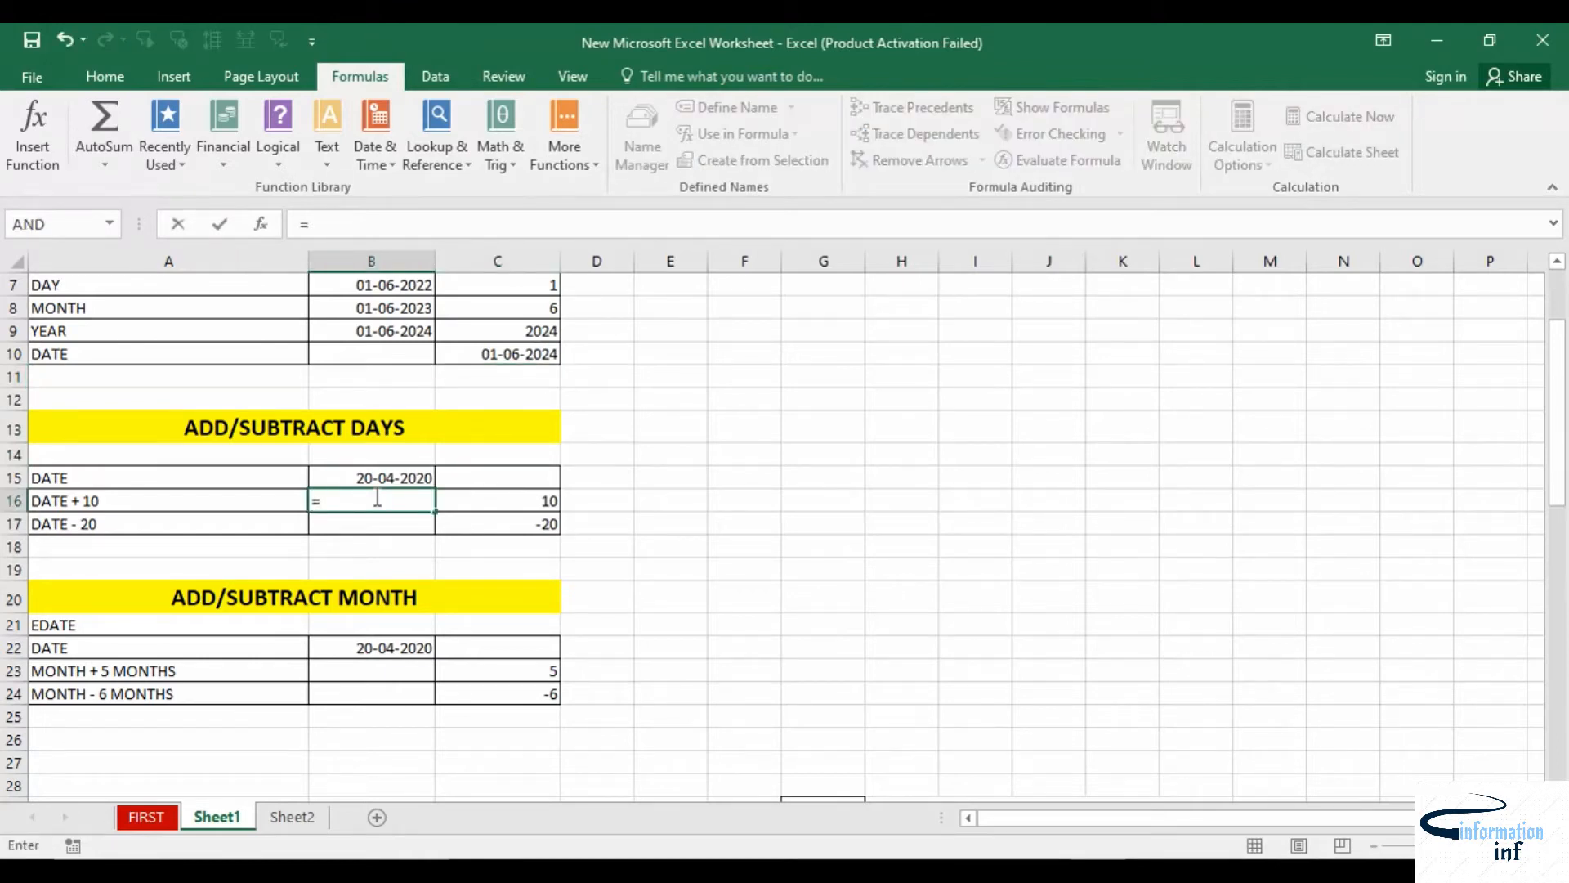
pyautogui.click(378, 472)
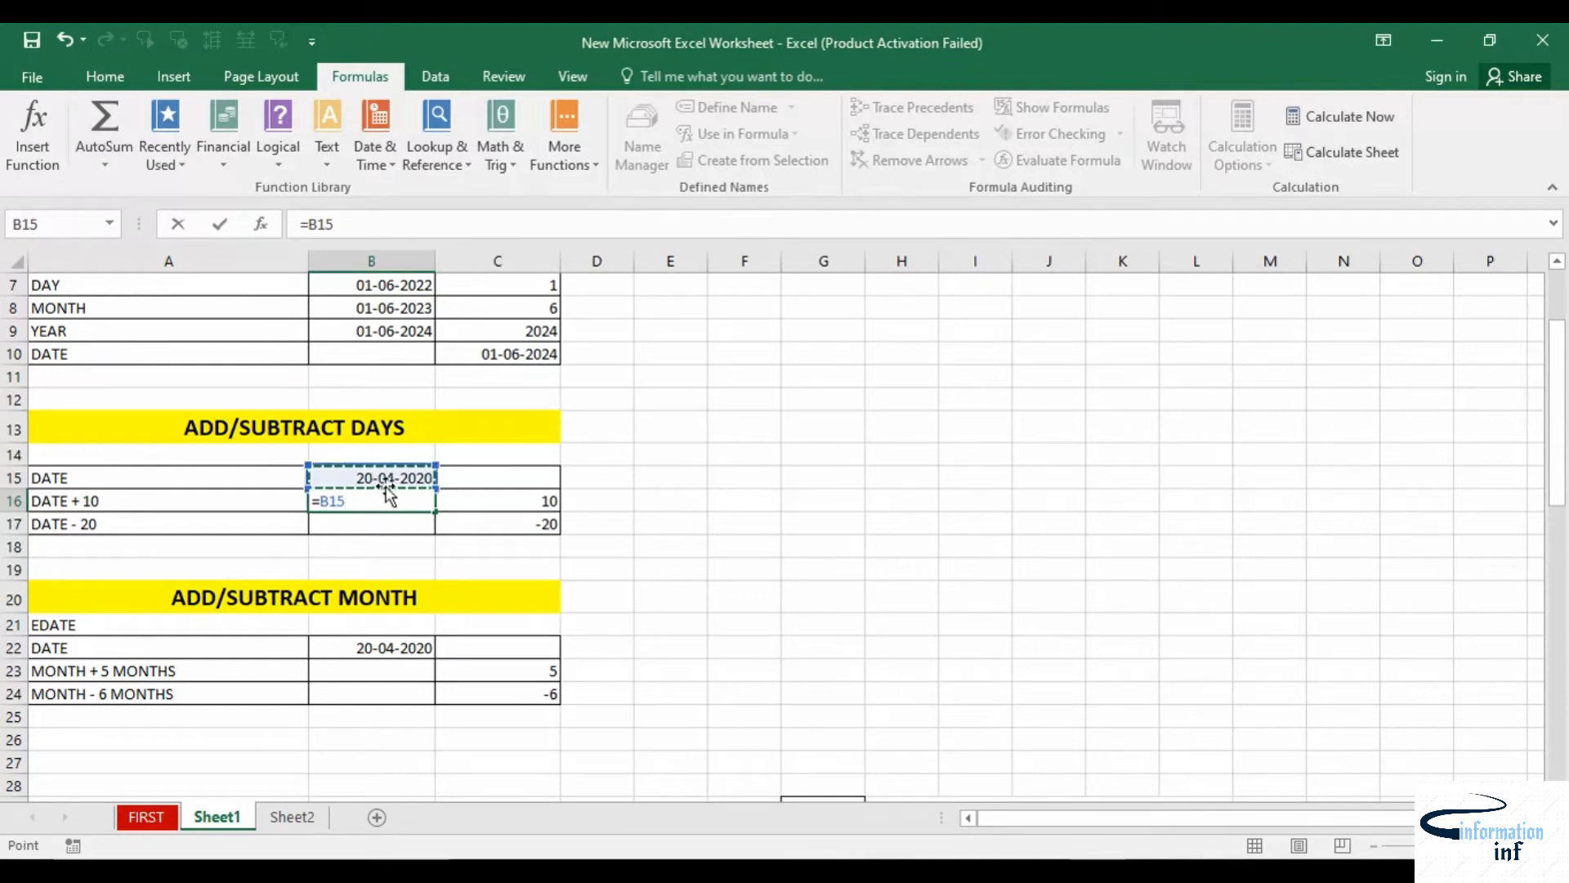
pyautogui.write('+10')
pyautogui.press('Return')
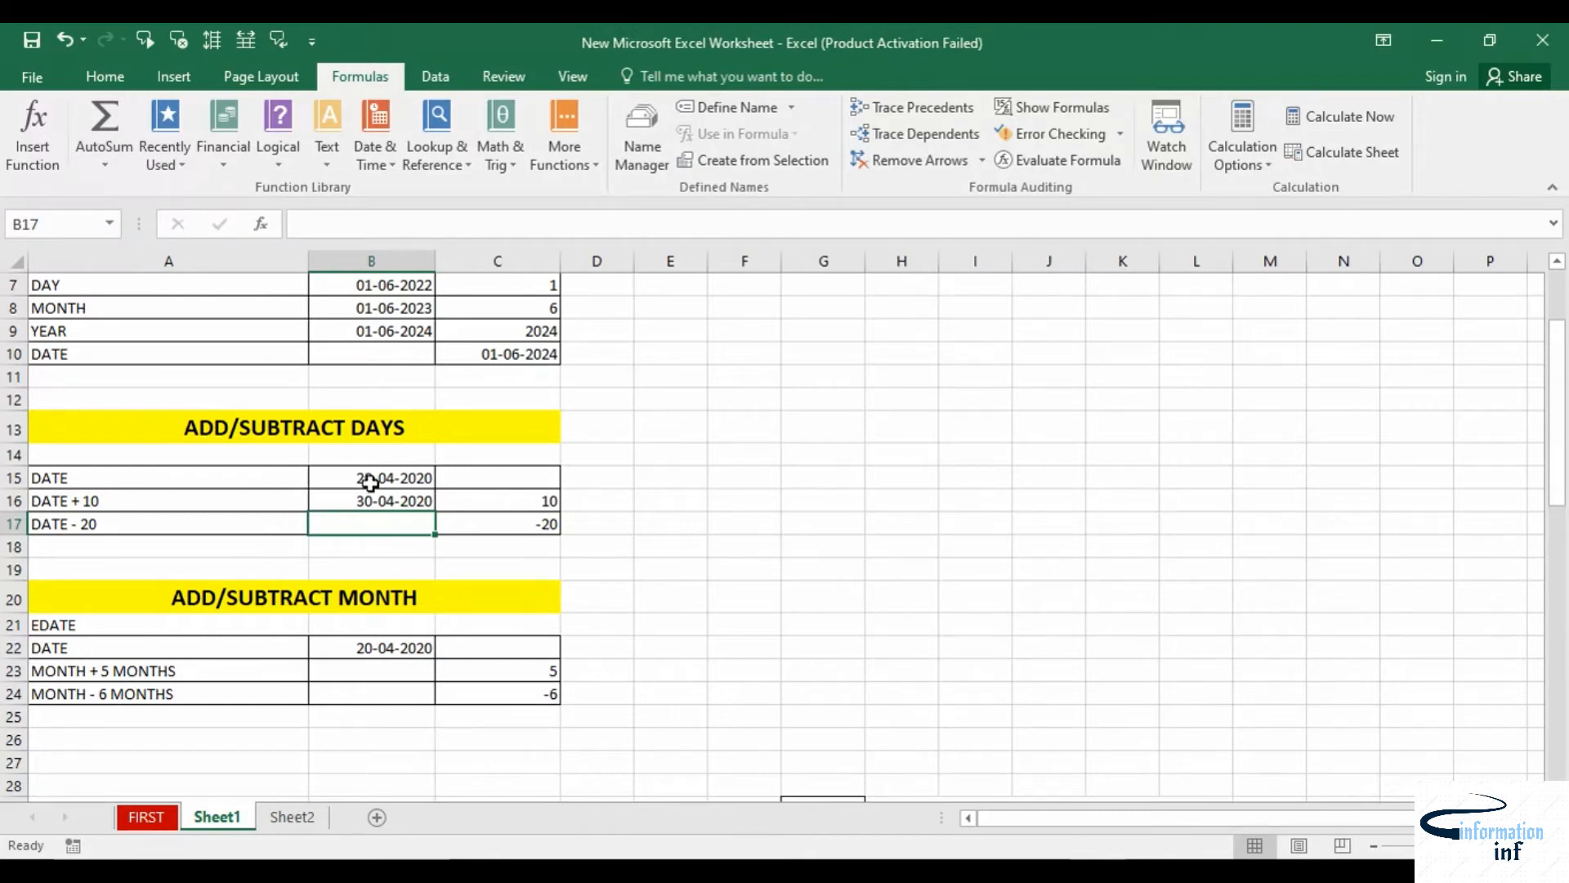
# Enter =B15-20 in cell B17 to subtract 20 days from the date in the ADD/SUBTRACT DAYS table
pyautogui.write('=')
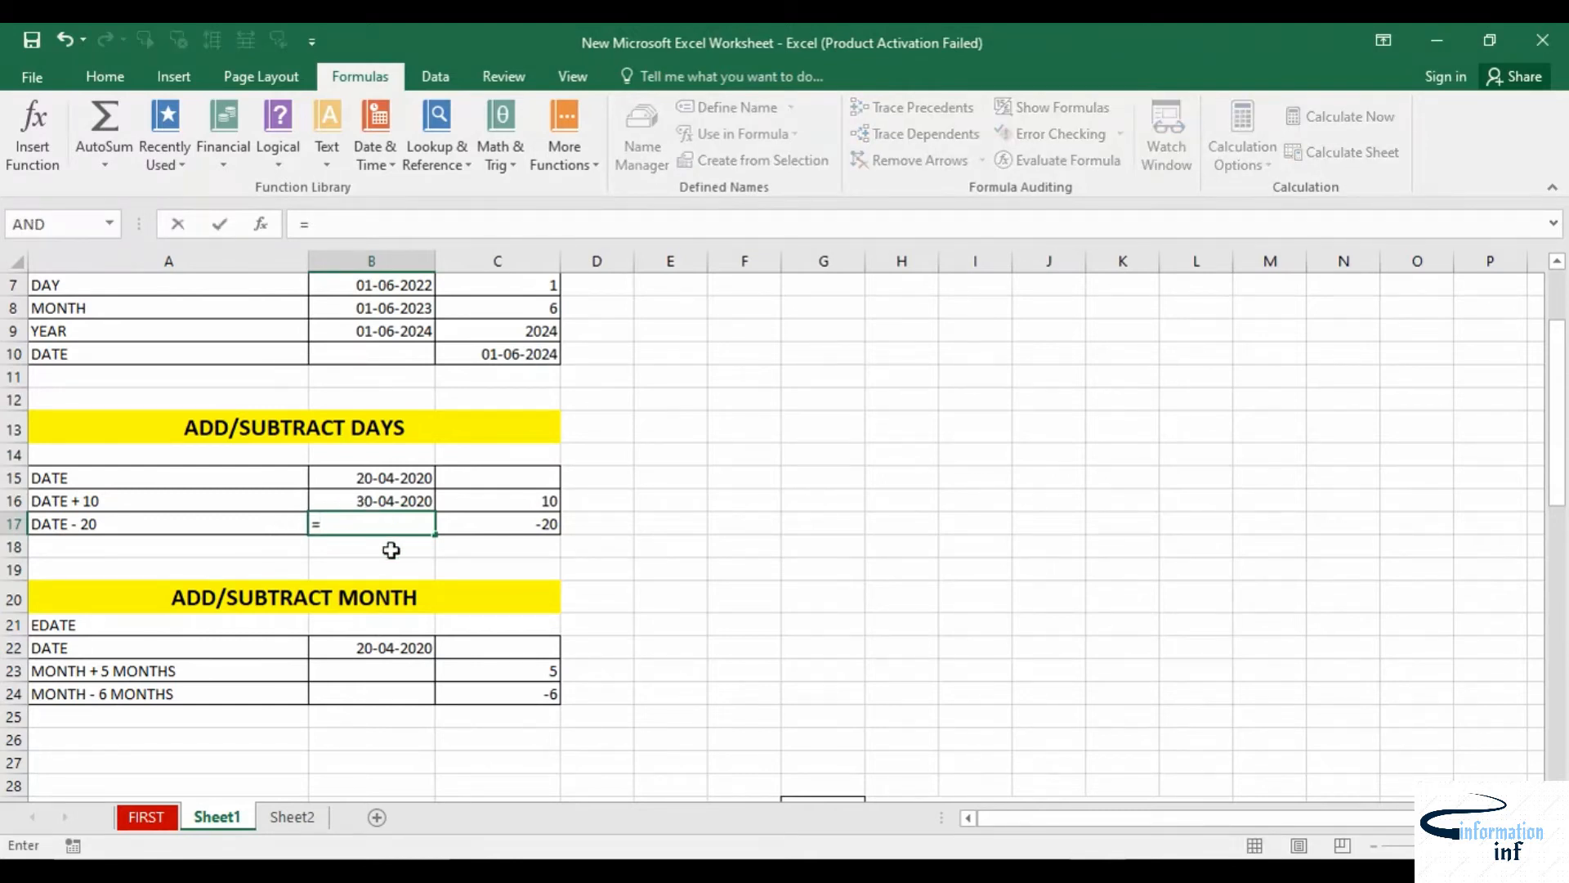
pyautogui.click(372, 482)
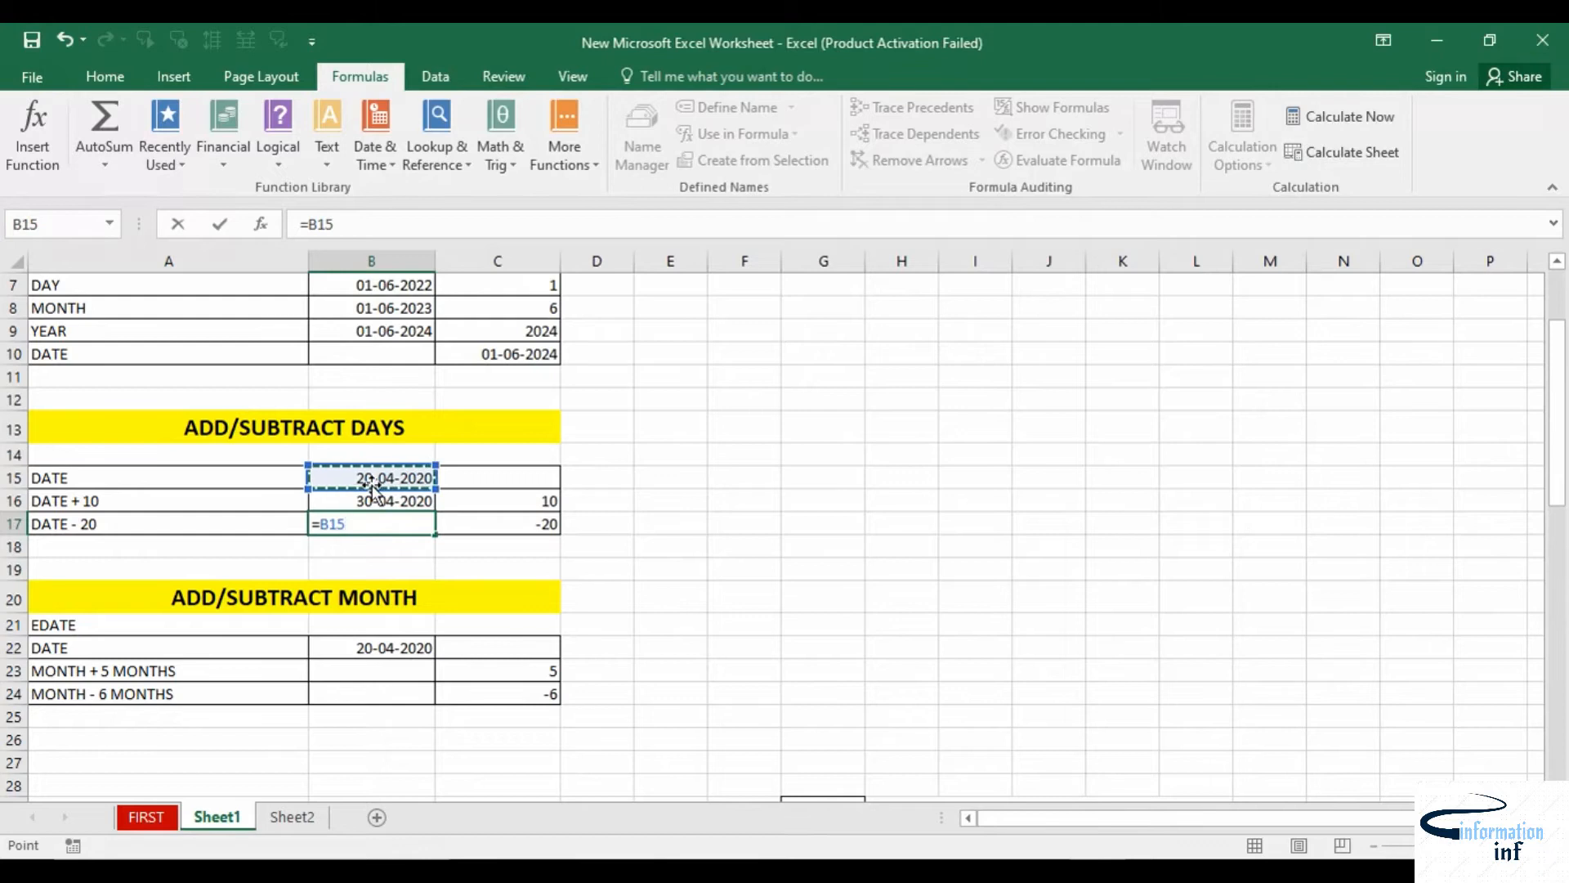
pyautogui.write('-20')
pyautogui.press('Return')
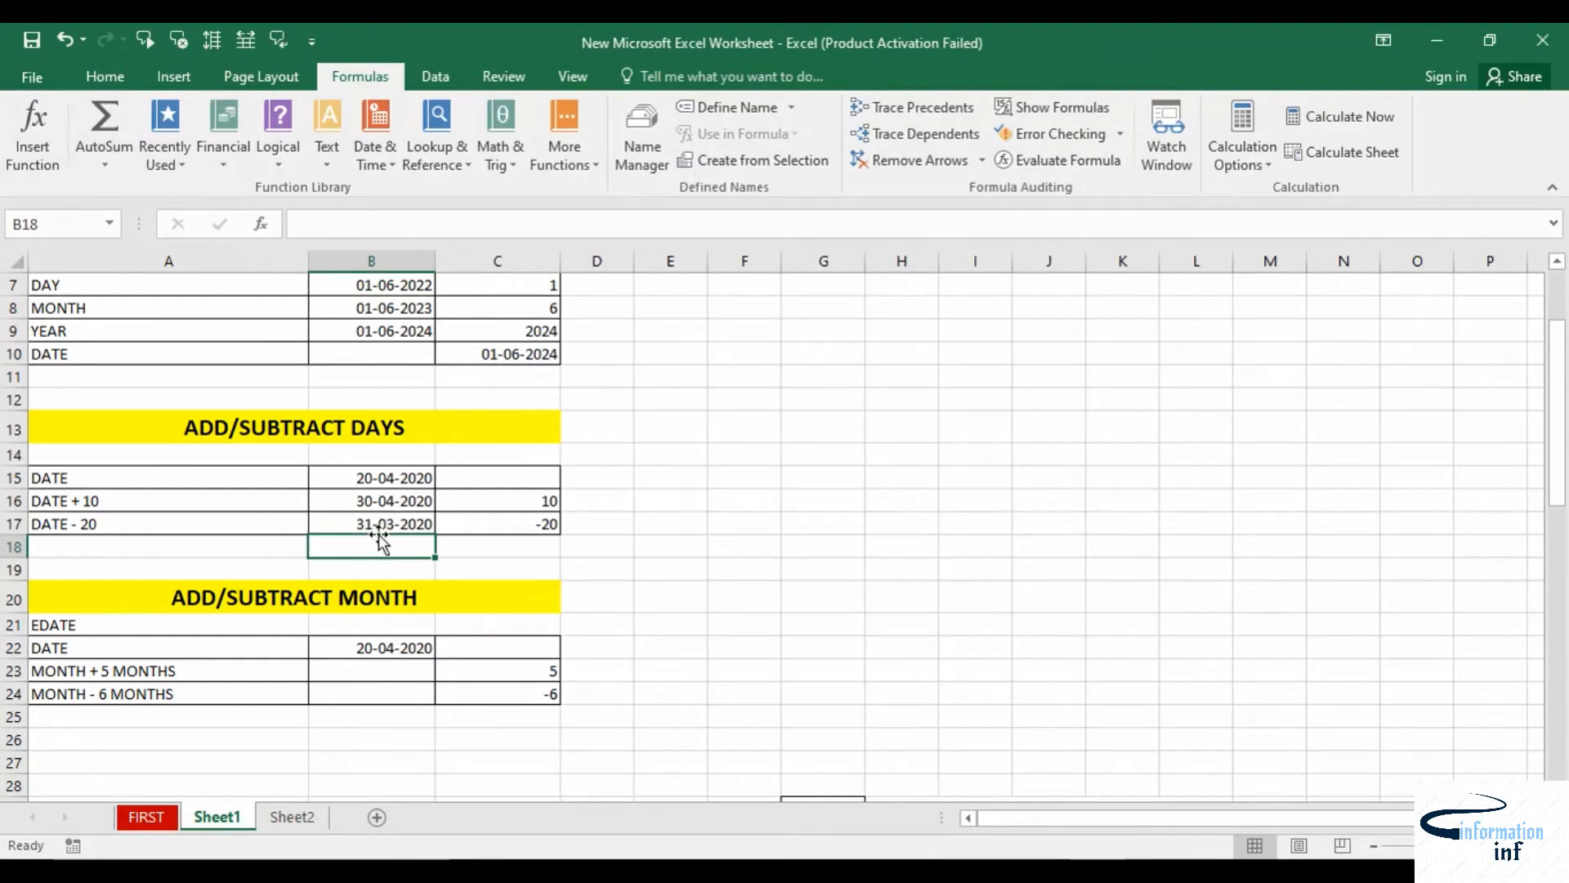
# Enter =EDATE(B22, 5) in cell B23 to add 5 months to the date in the ADD/SUBTRACT MONTH table
pyautogui.scroll(-2, 381, 532)
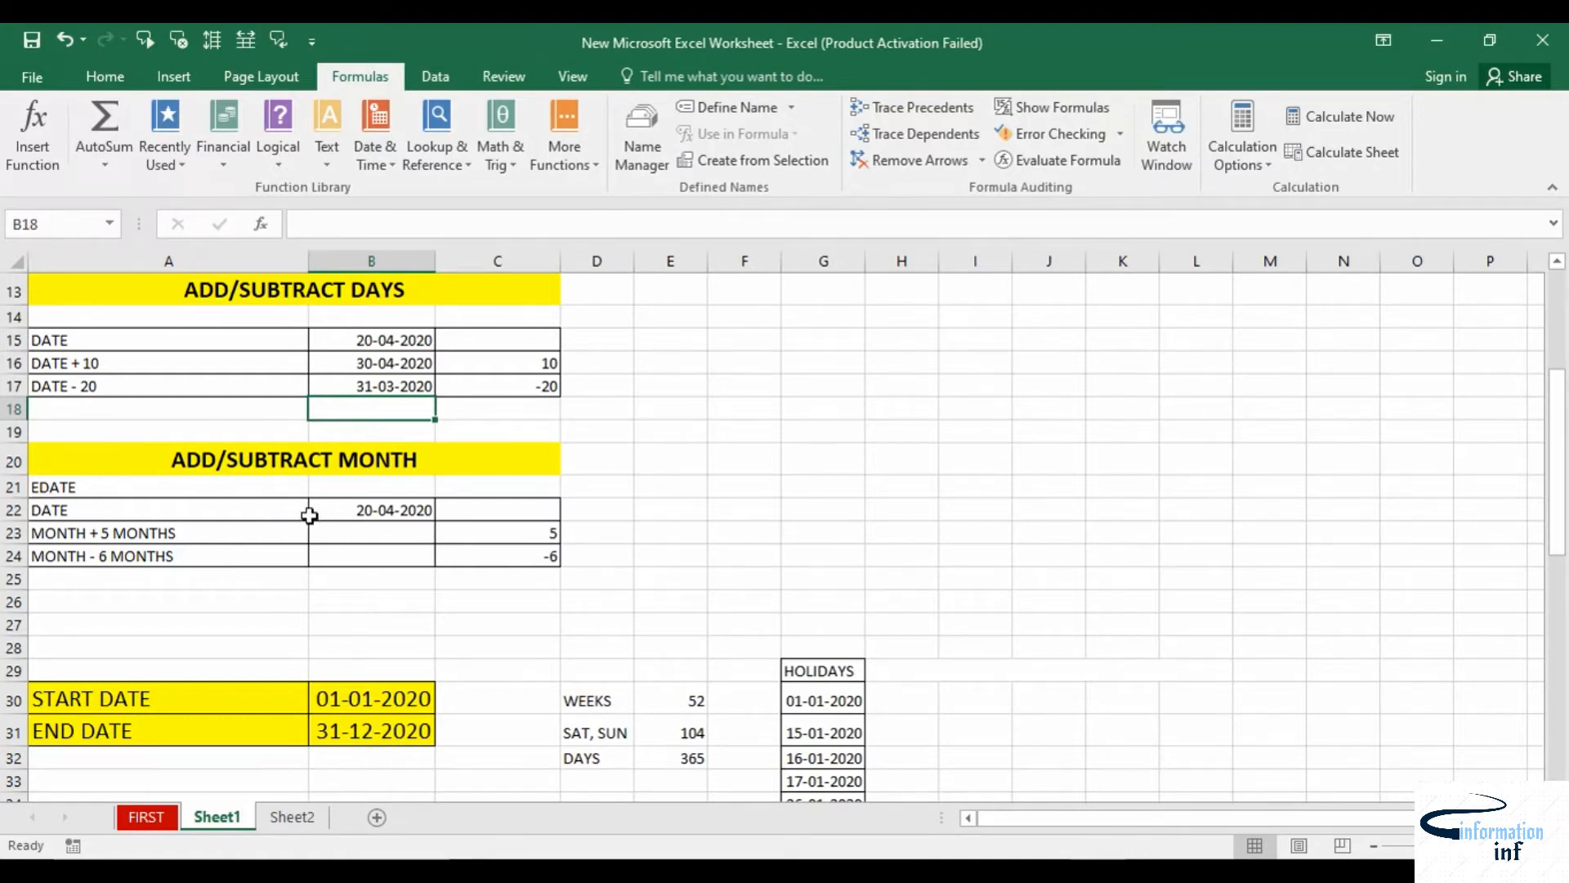
pyautogui.doubleClick(331, 532)
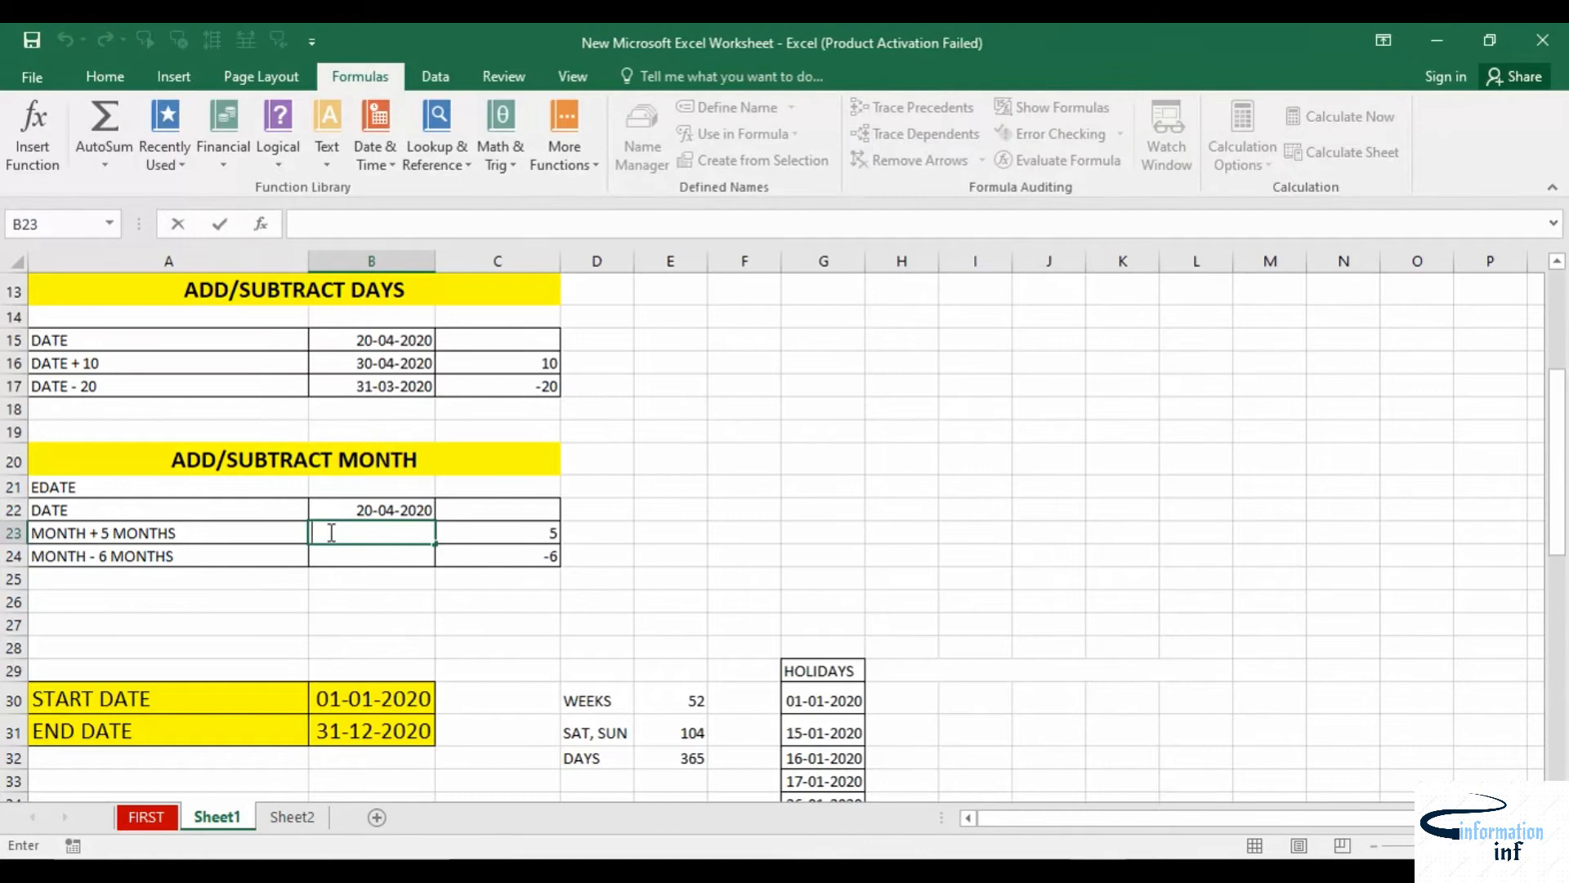
pyautogui.write('=EDA')
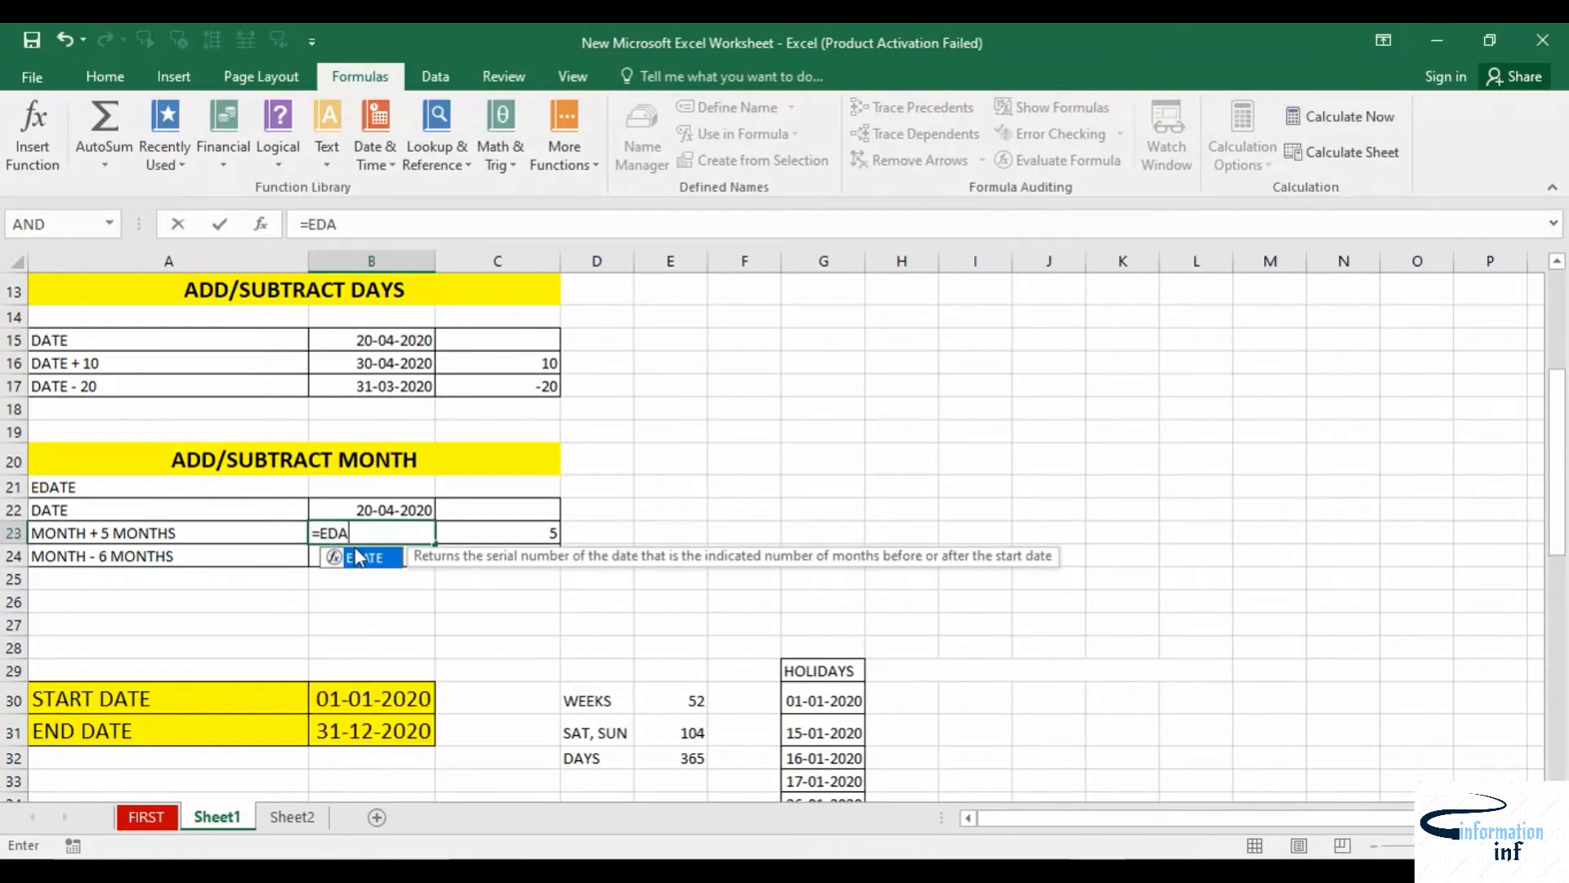
pyautogui.doubleClick(362, 556)
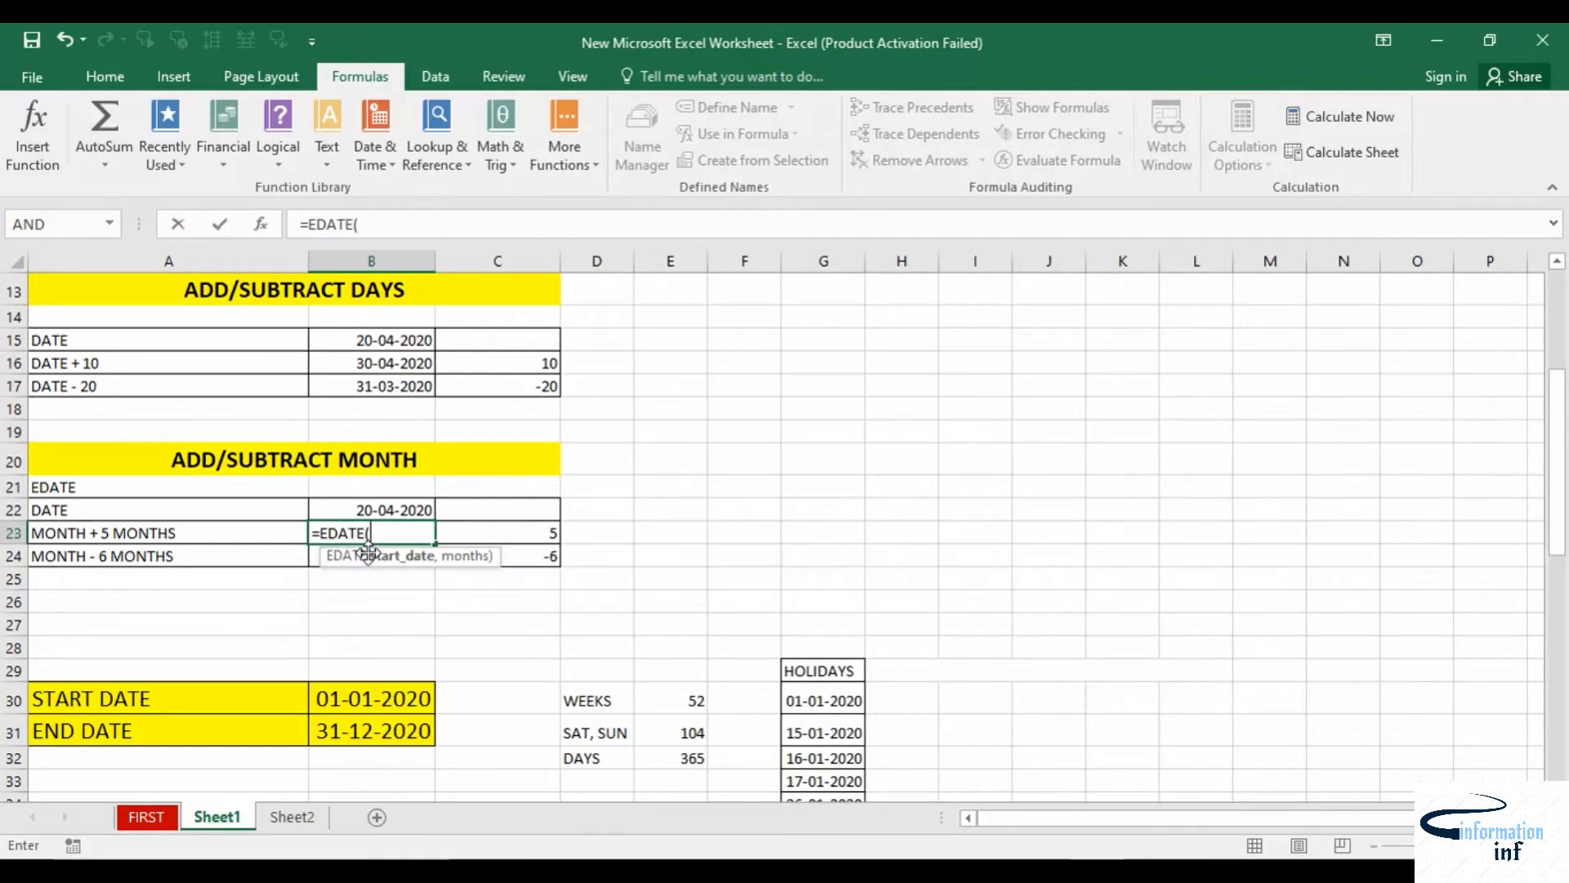
pyautogui.click(393, 509)
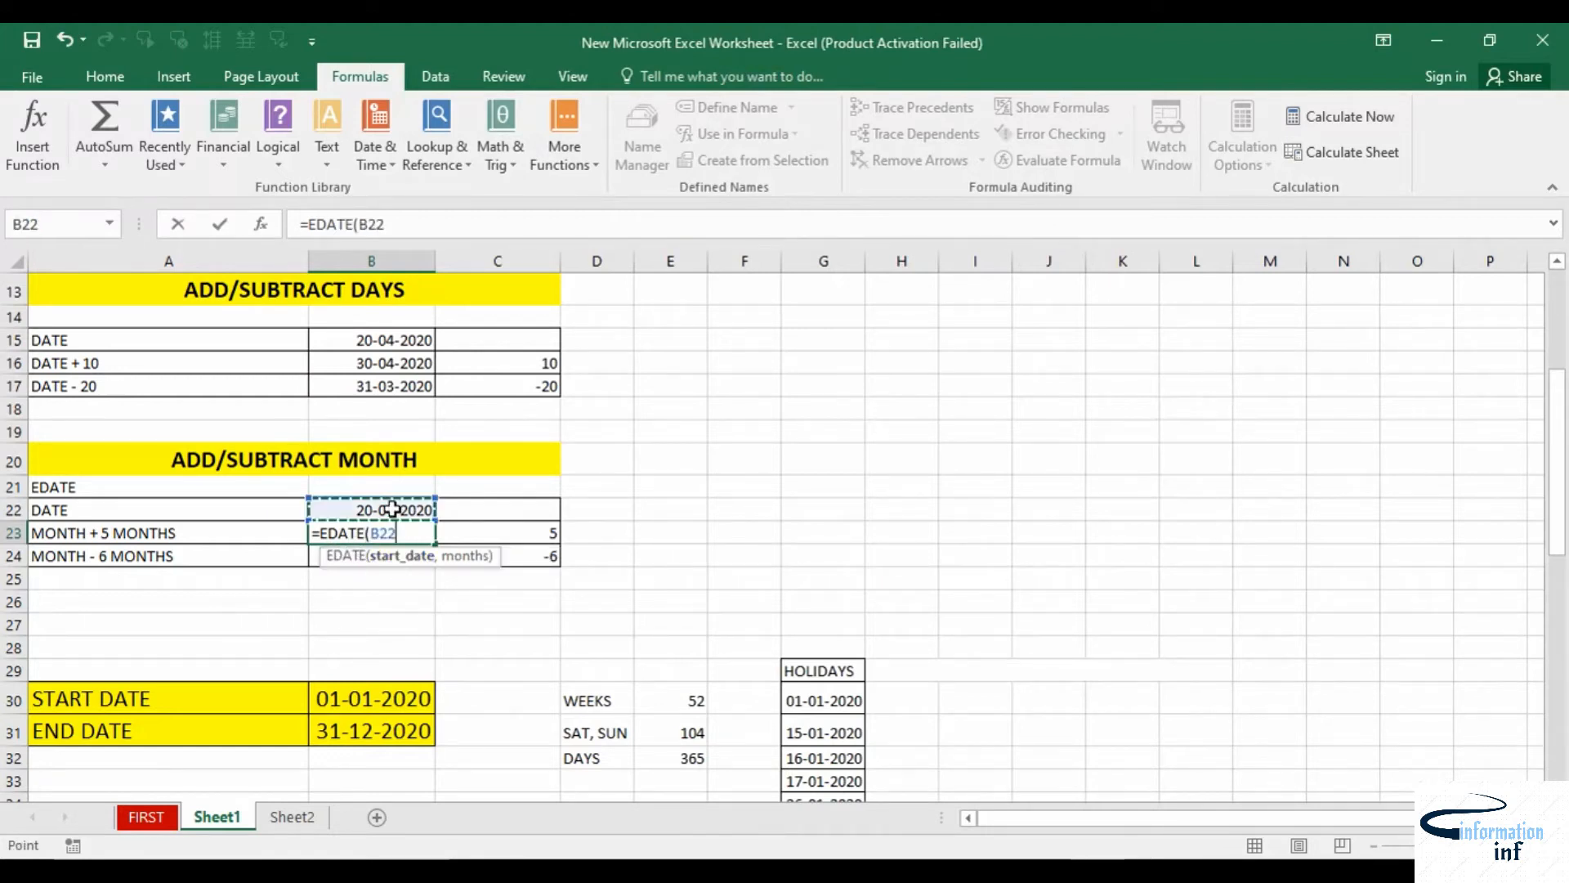
pyautogui.write(',')
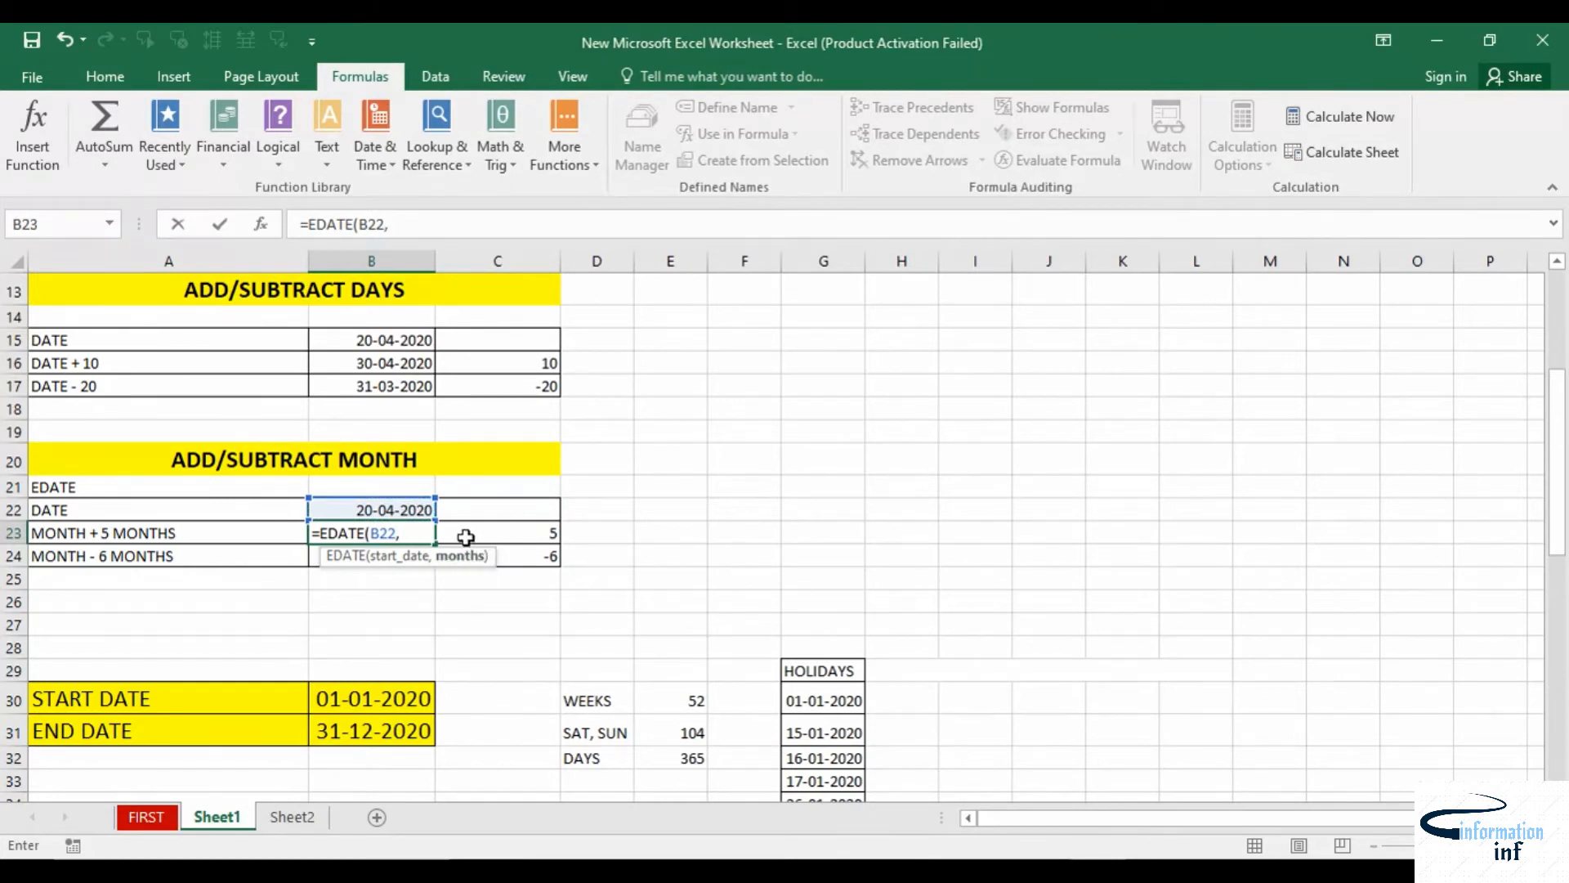
pyautogui.write(' 5)')
pyautogui.press('Return')
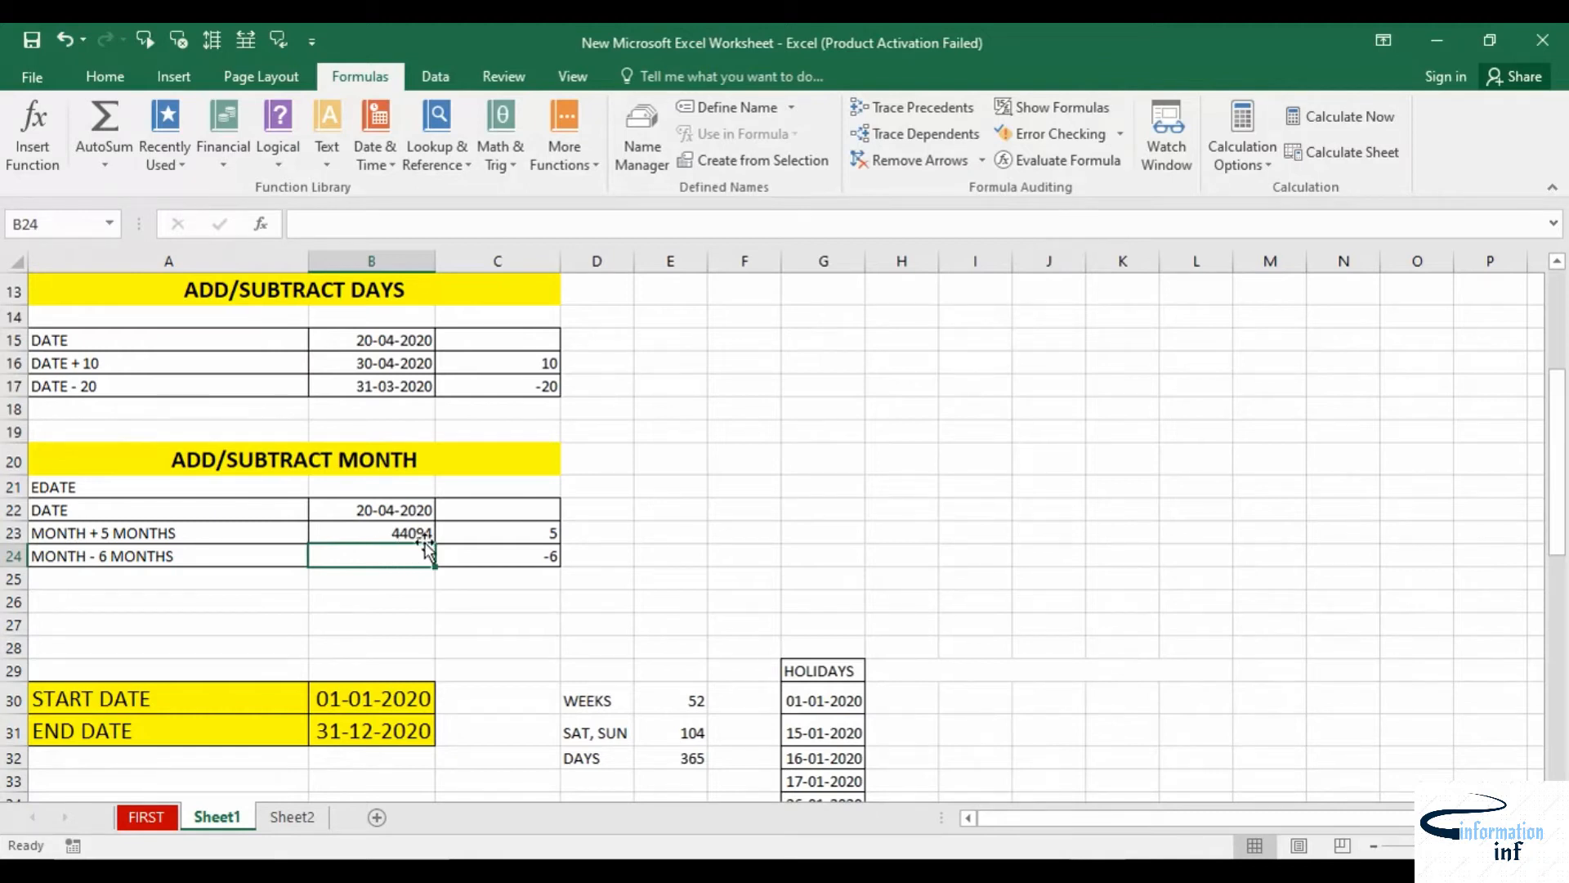
# Format cells B23 and B24 of the ADD/SUBTRACT MONTH table as Short Date
pyautogui.click(396, 532)
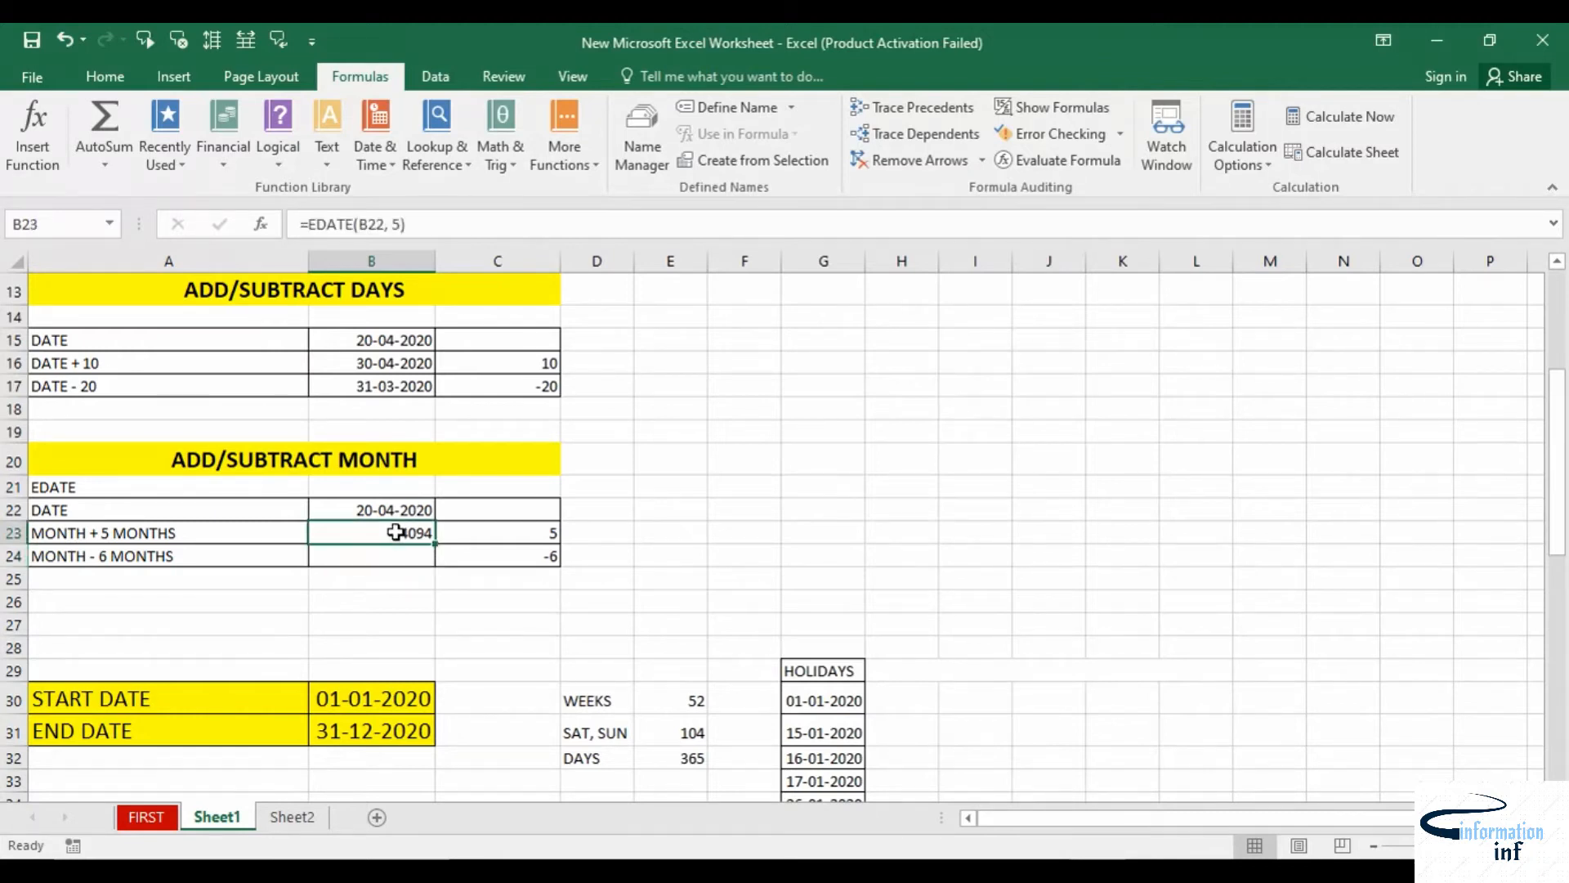
pyautogui.click(98, 73)
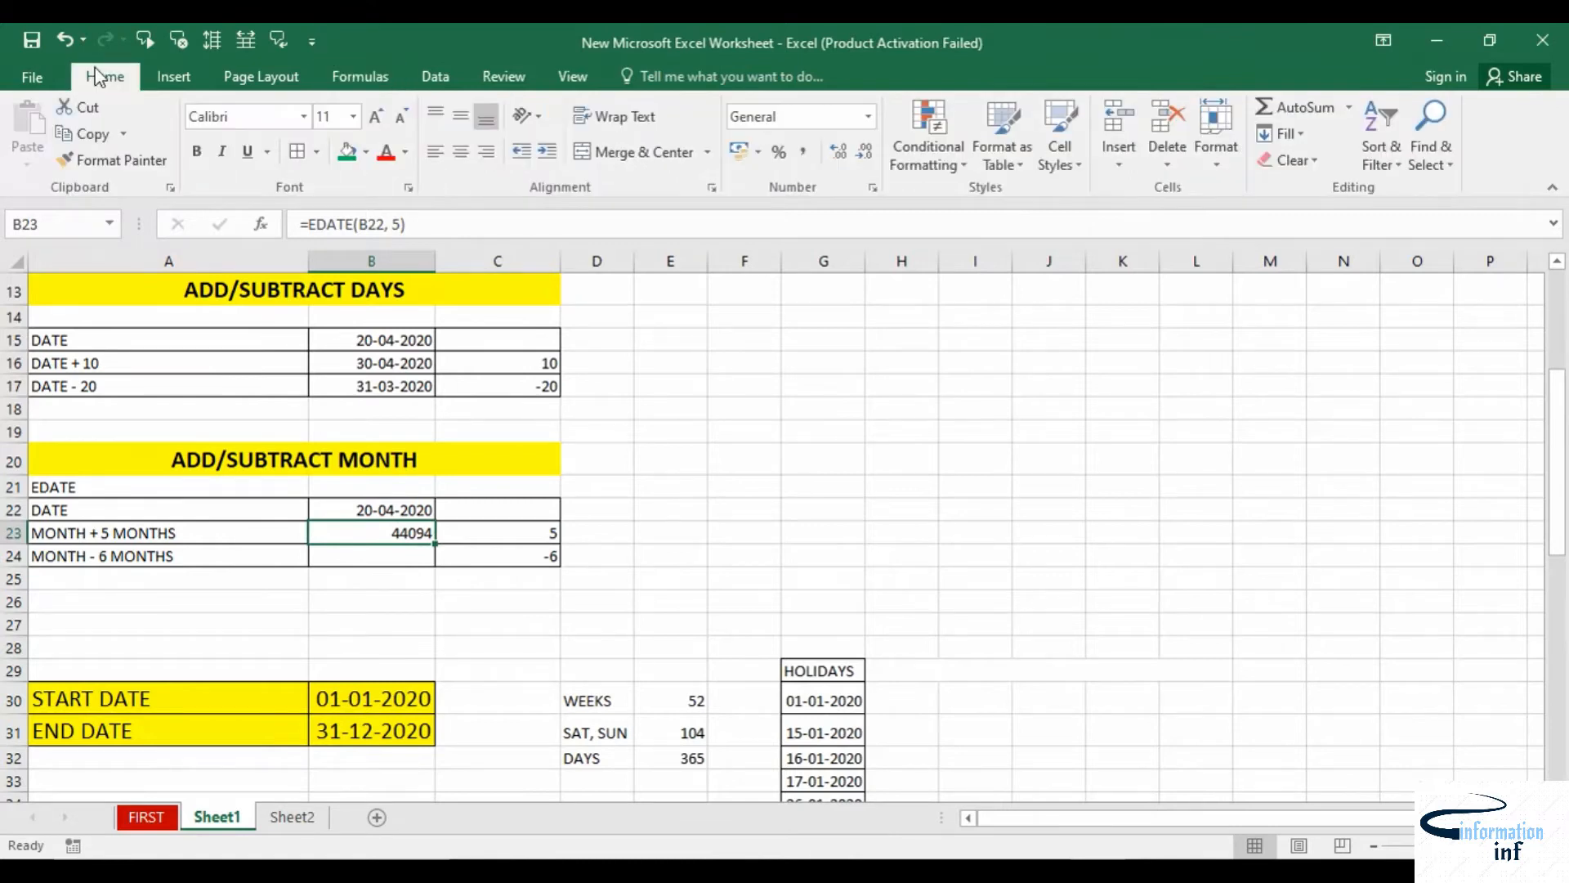
pyautogui.moveTo(354, 543); pyautogui.dragTo(368, 563)
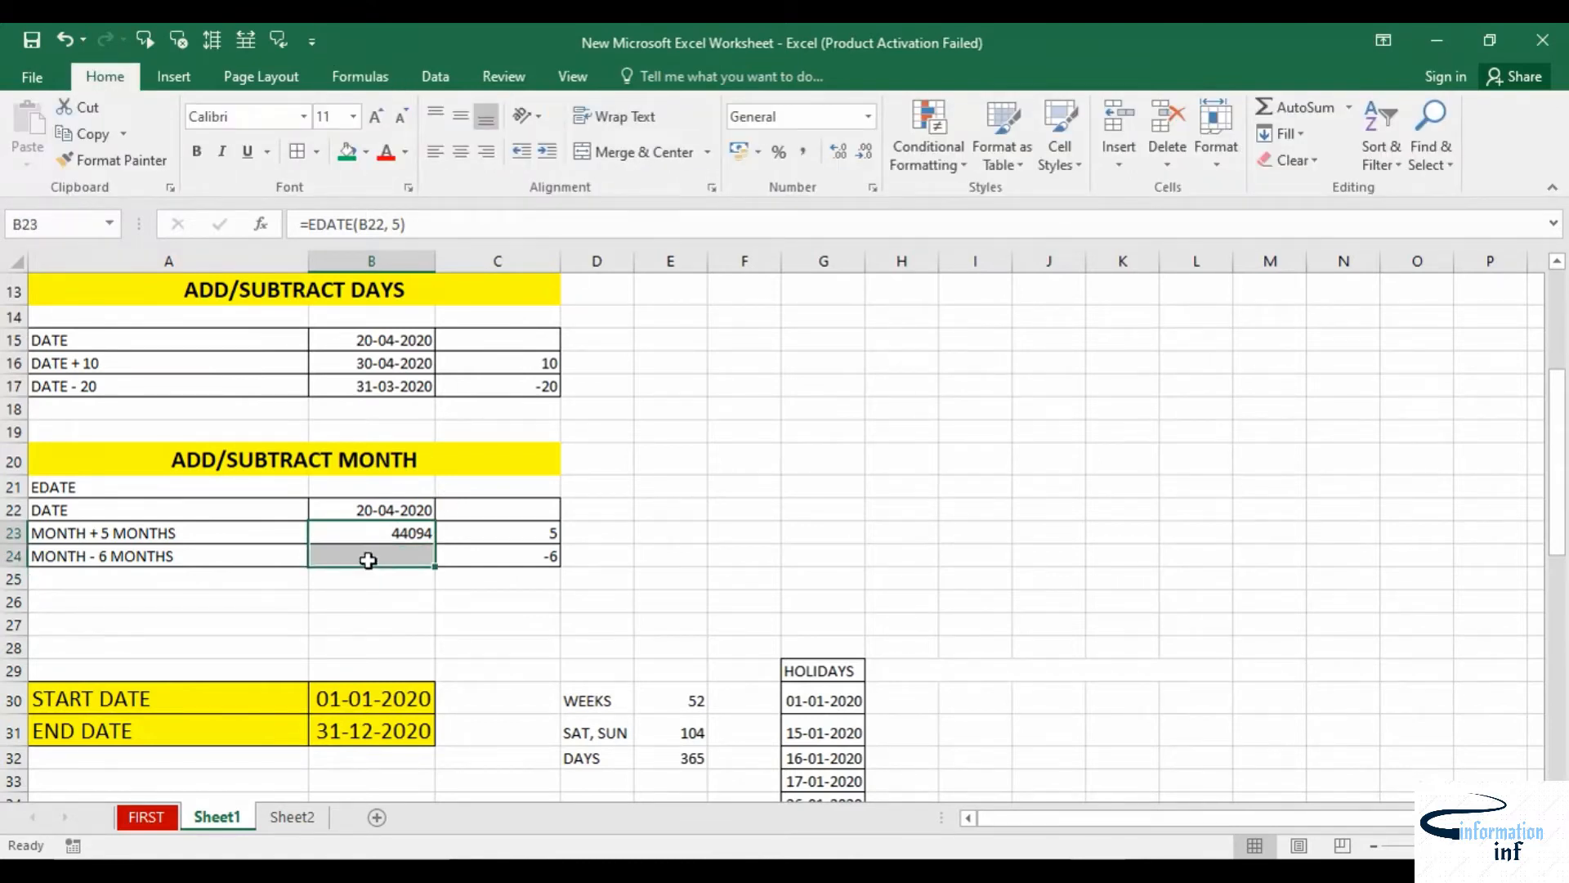
pyautogui.click(868, 117)
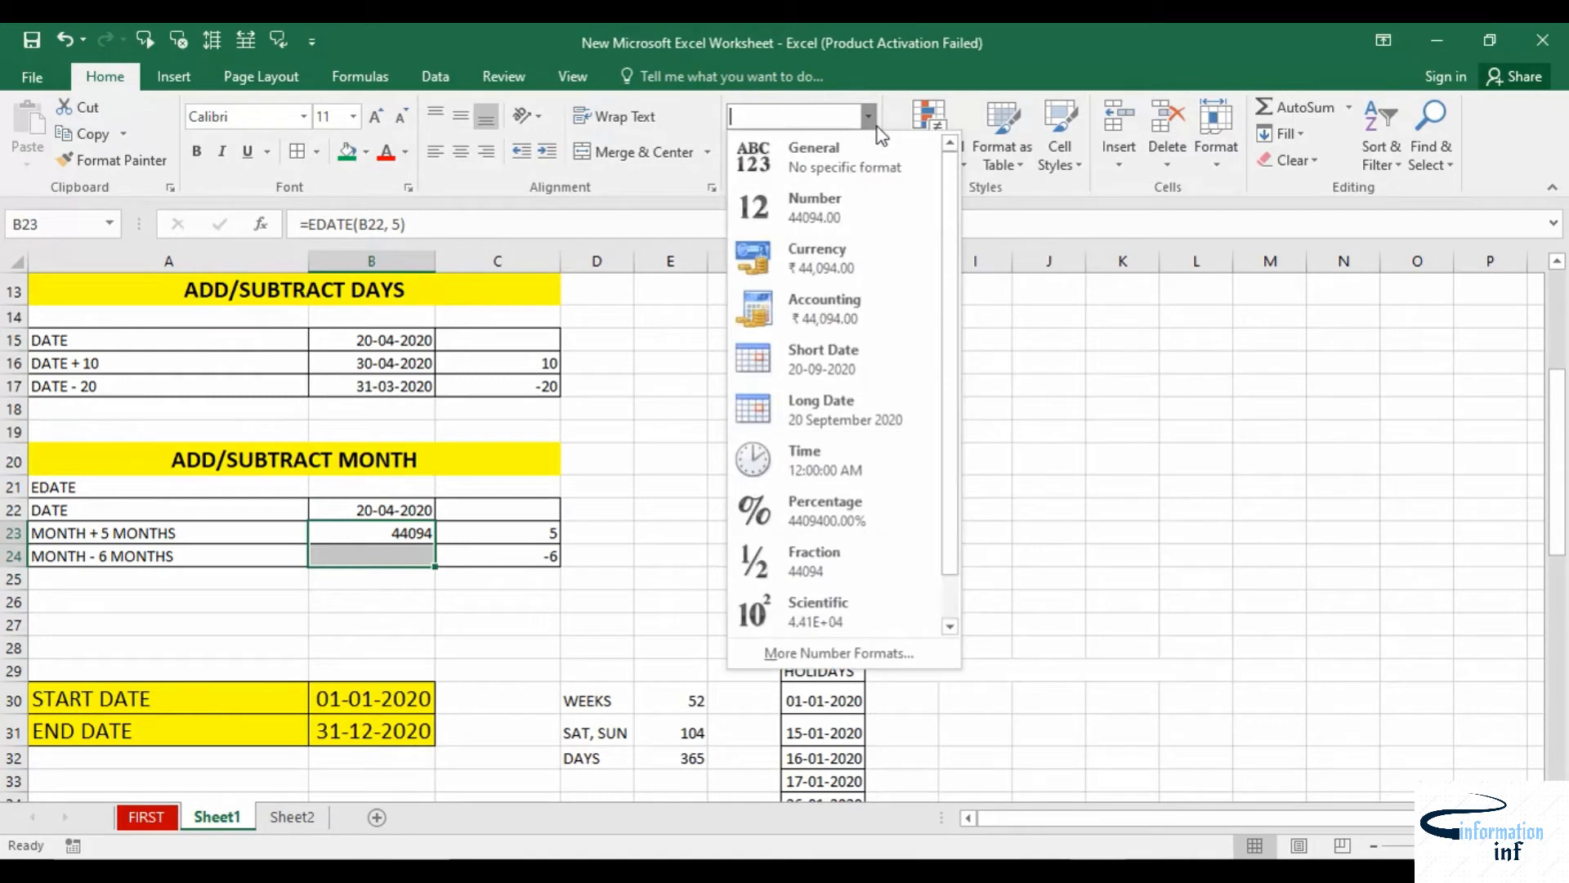
pyautogui.click(818, 360)
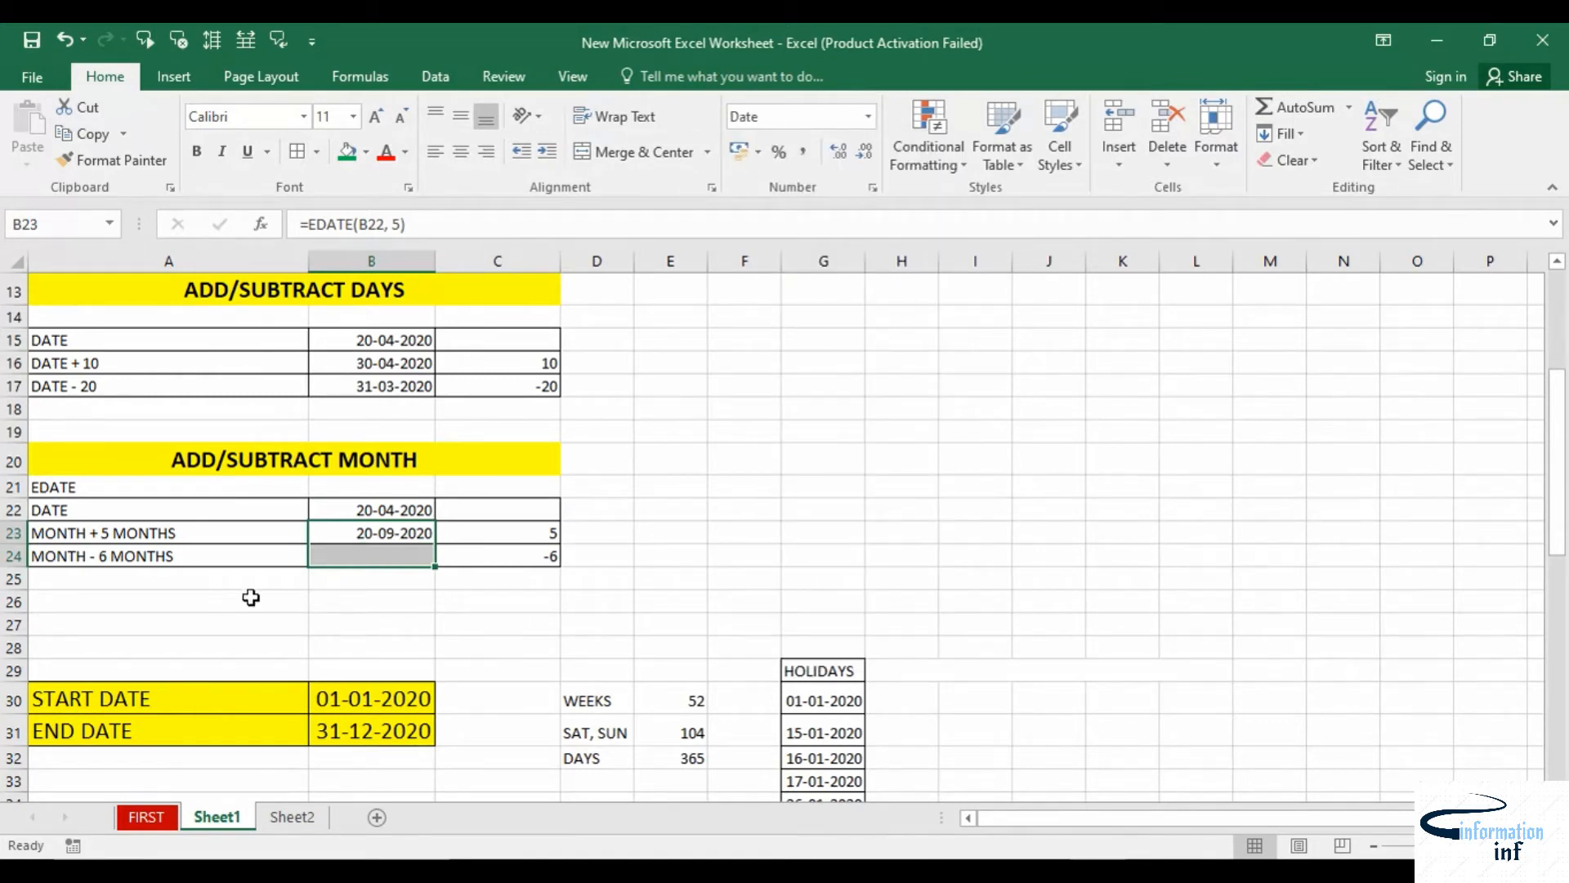
# Enter =EDATE(B22, -6) in cell B24 to subtract 6 months from the date in B22
pyautogui.click(384, 555)
pyautogui.click(381, 516)
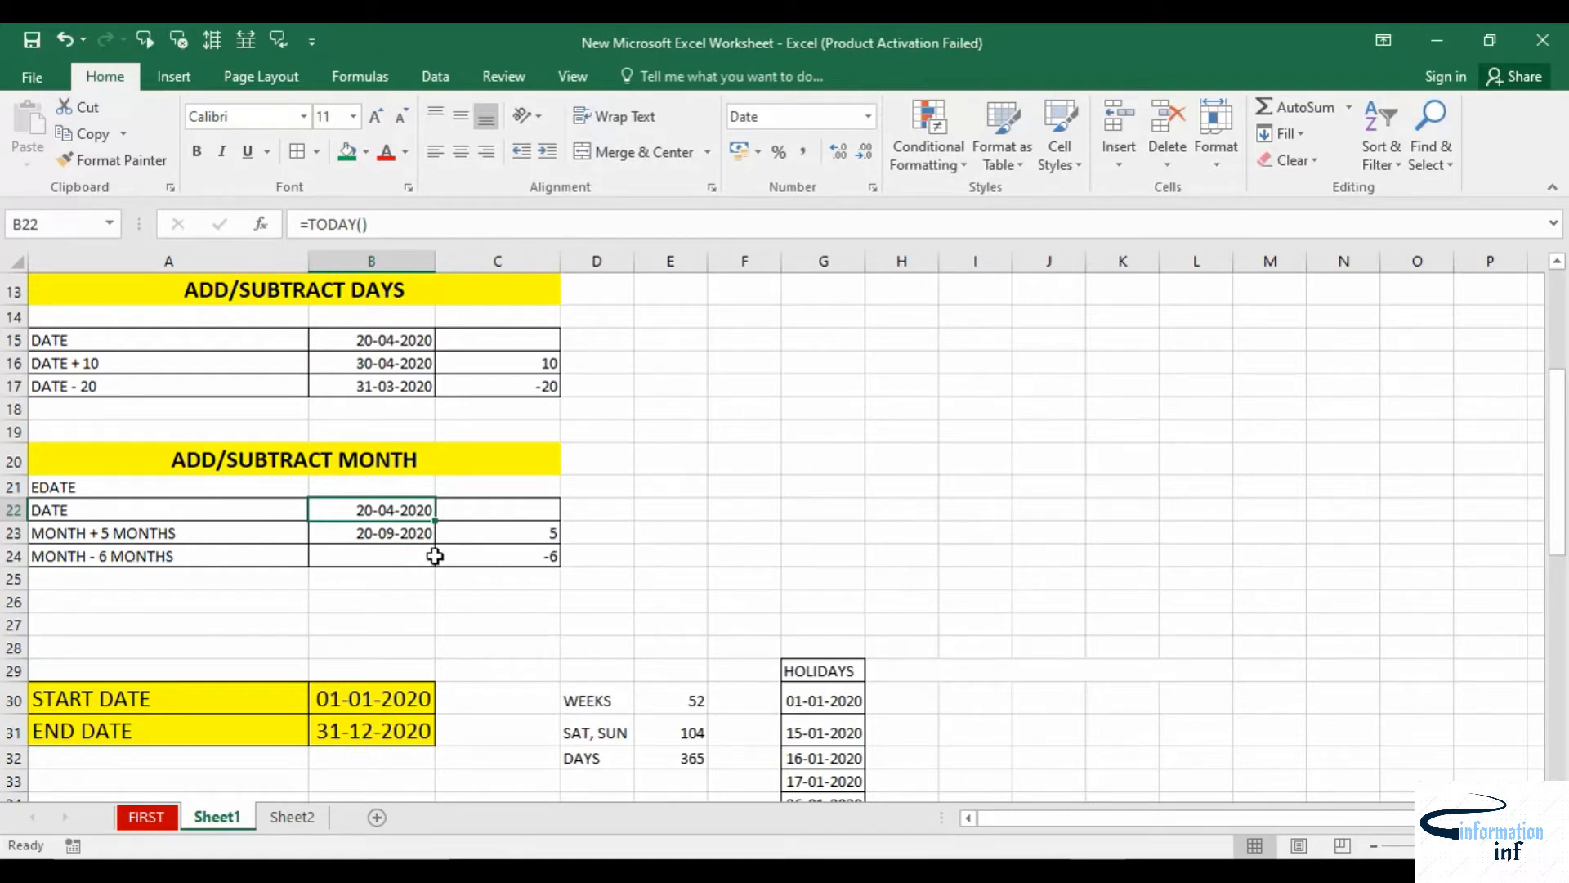
pyautogui.click(405, 558)
pyautogui.write('=')
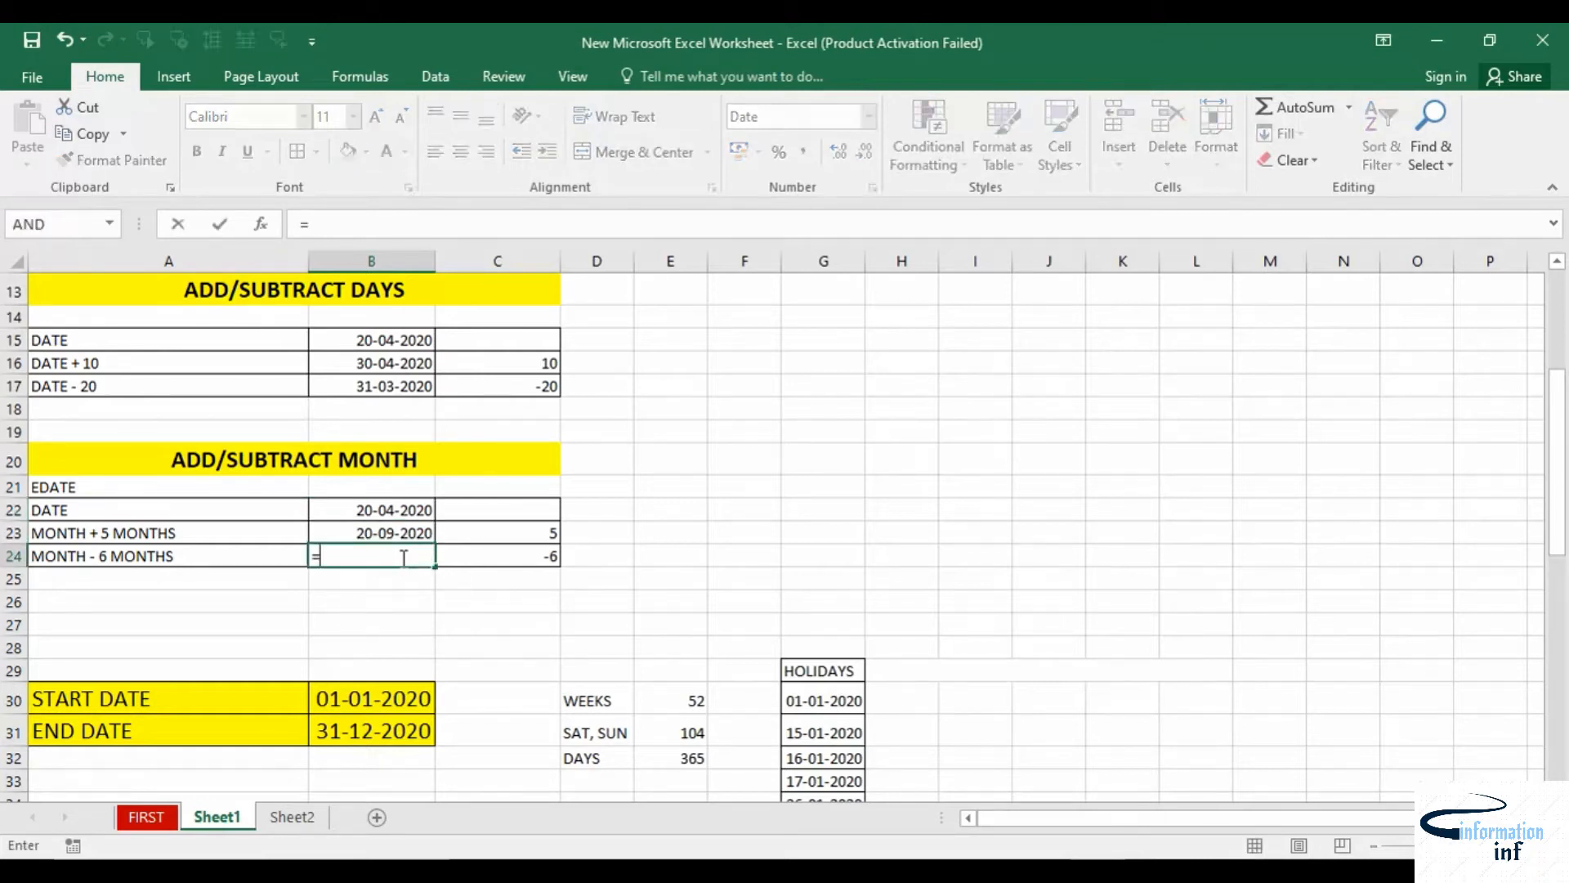
pyautogui.write('ED')
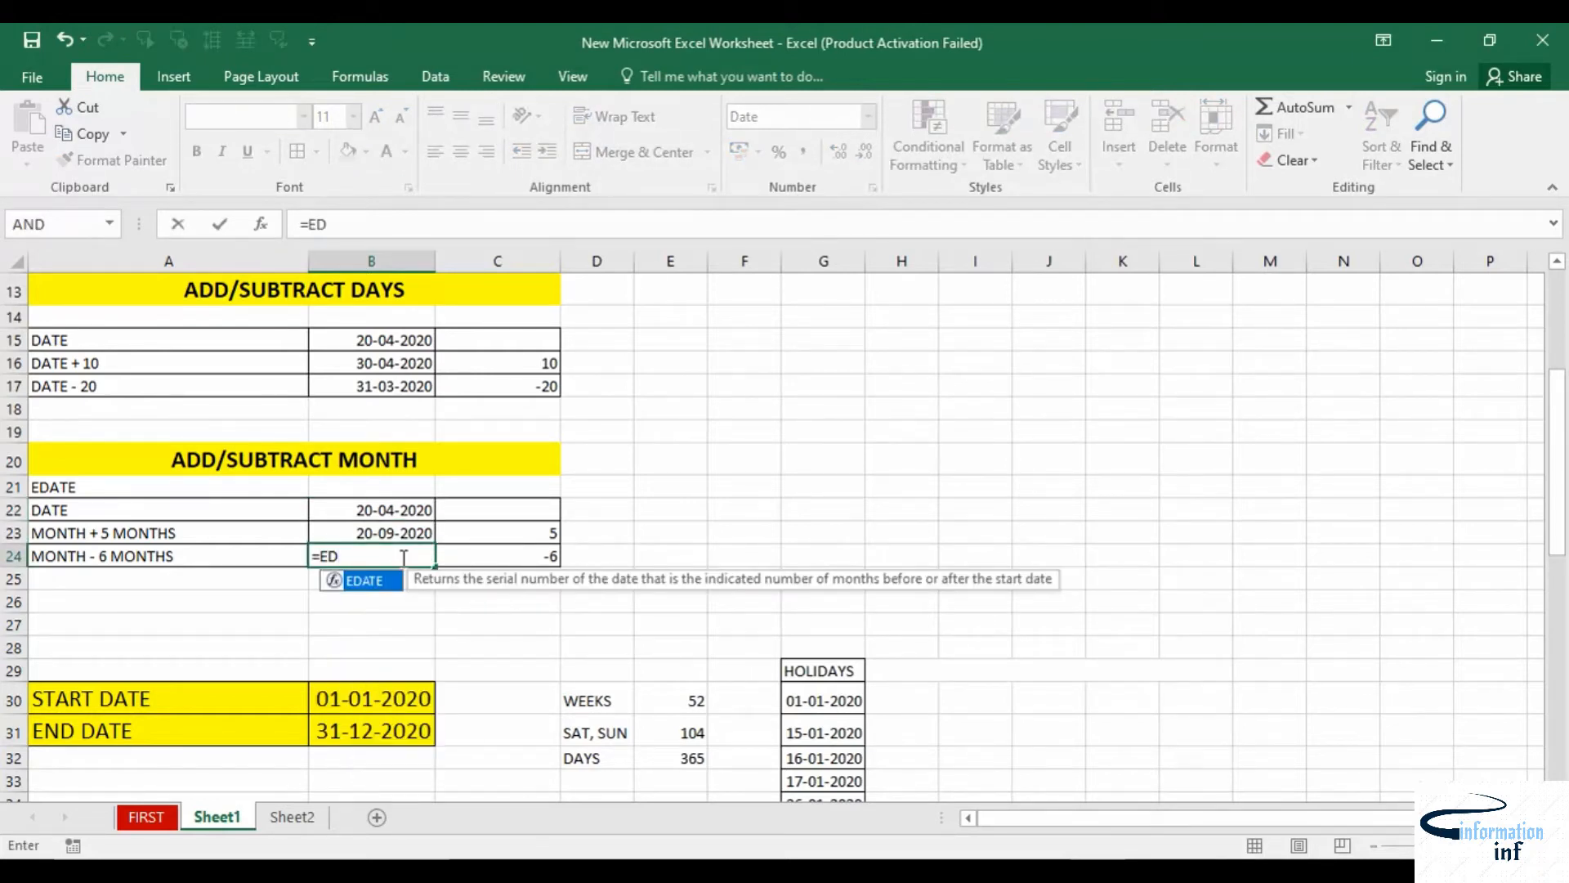
pyautogui.doubleClick(365, 582)
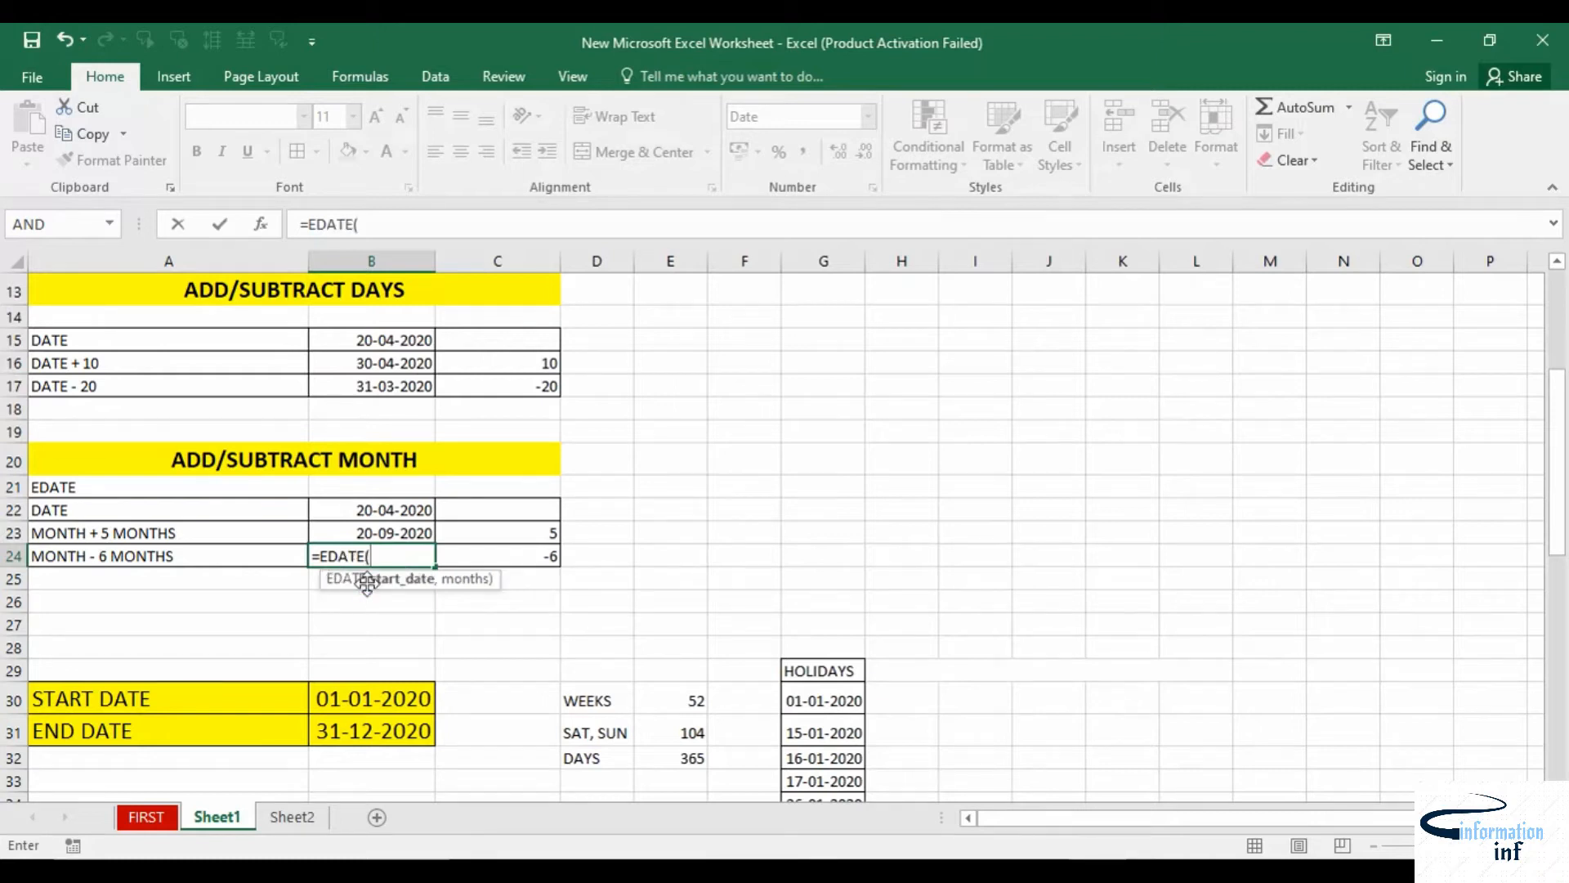
pyautogui.click(394, 511)
pyautogui.write(', -')
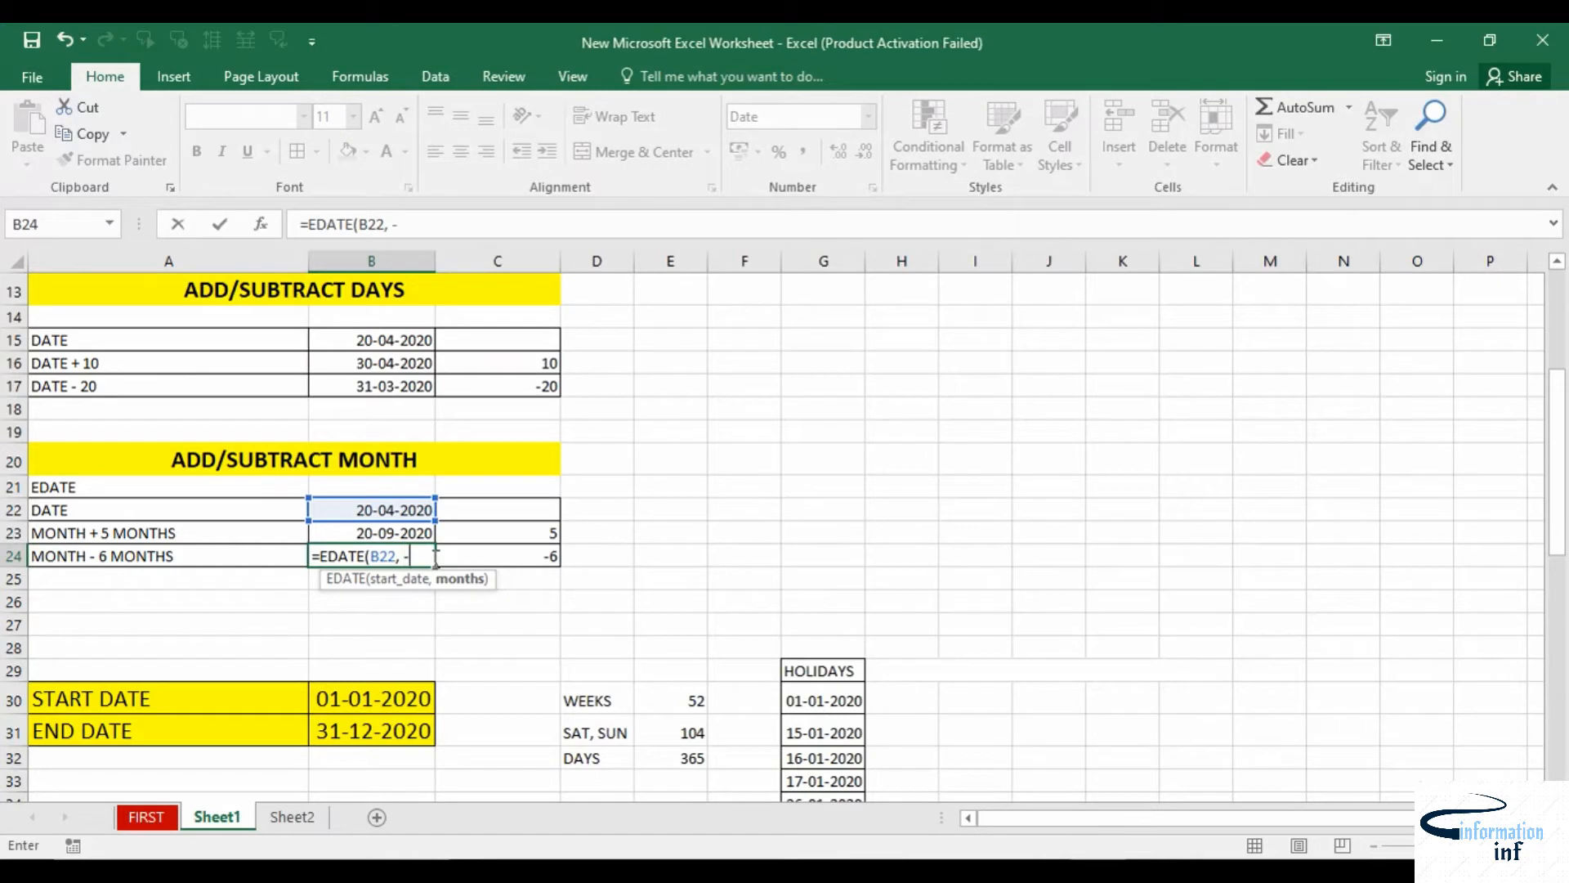
pyautogui.write(')')
pyautogui.press('Return')
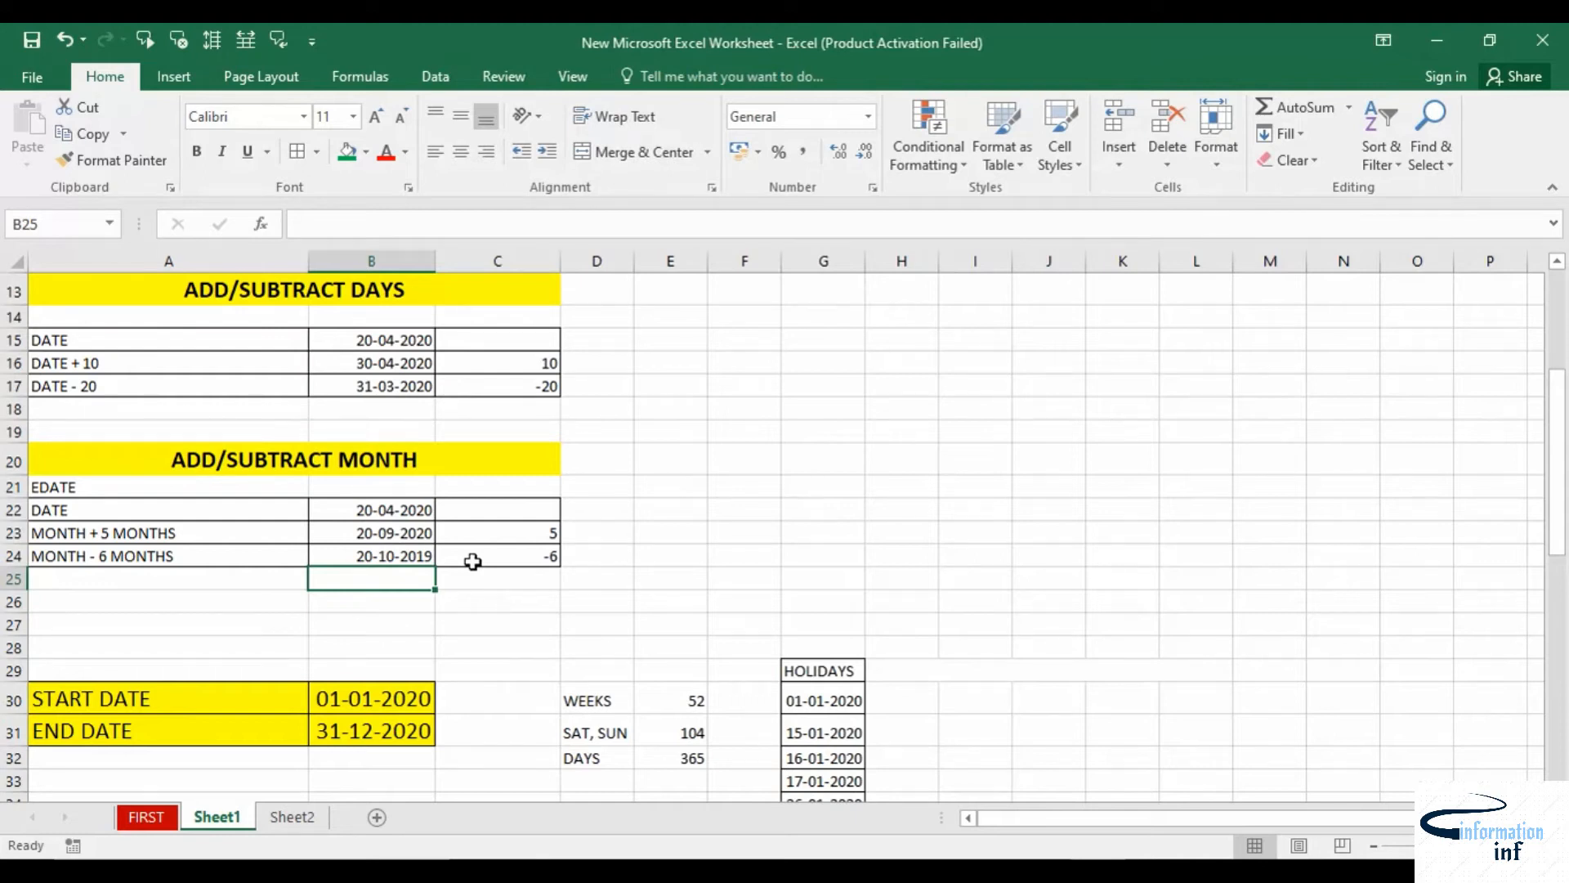
# Enter =NETWORKDAYS(B30, B31) in cell B36 to count the workdays between the start and end dates
pyautogui.scroll(-3, 472, 561)
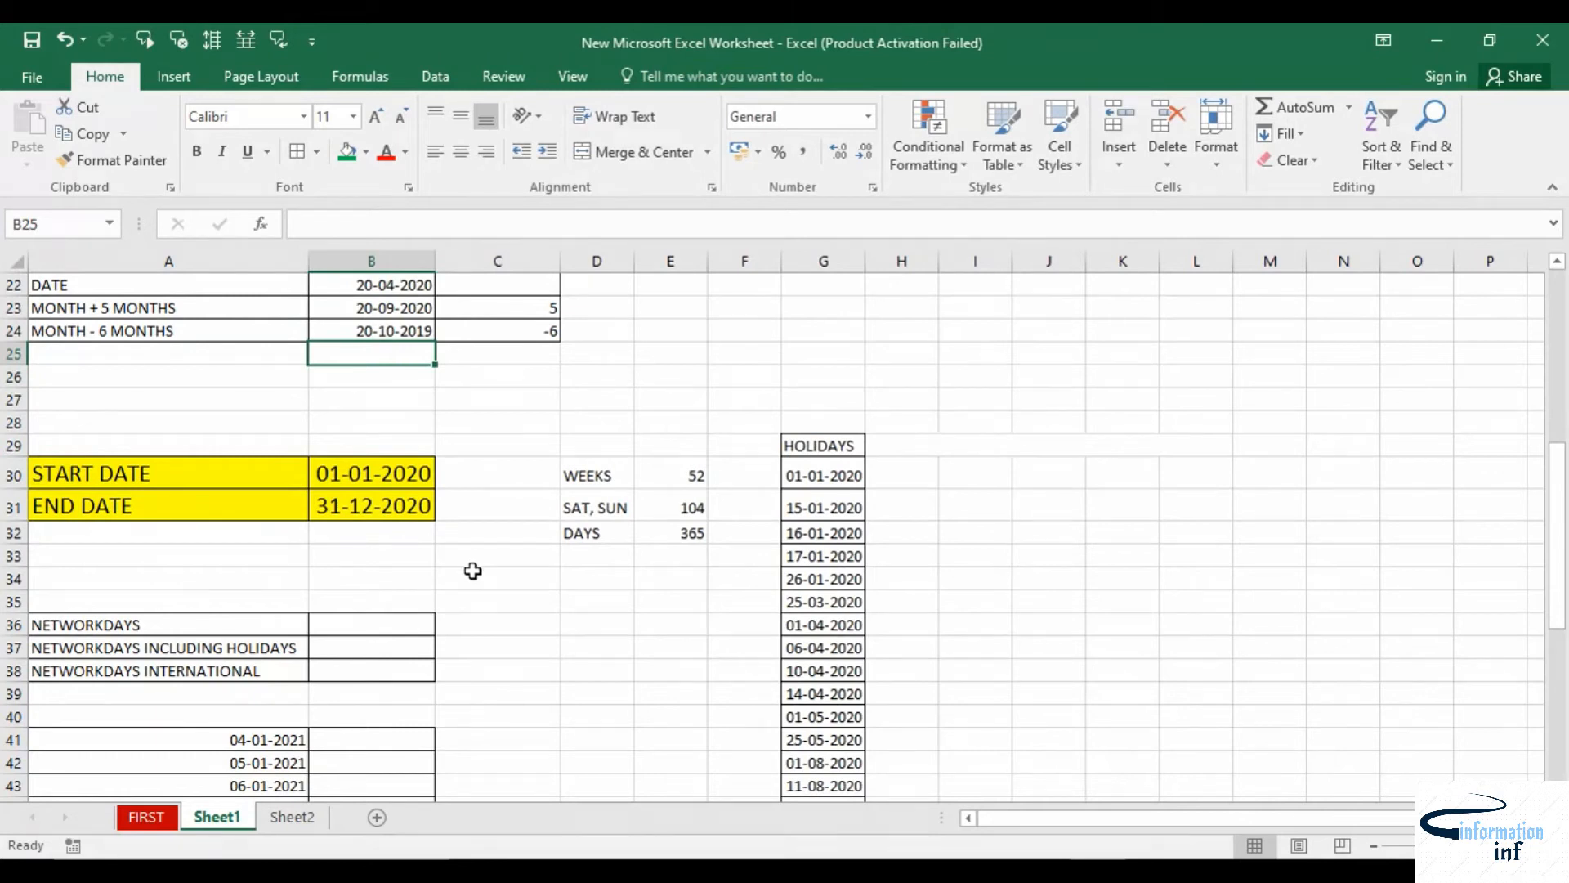
pyautogui.scroll(-1, 472, 572)
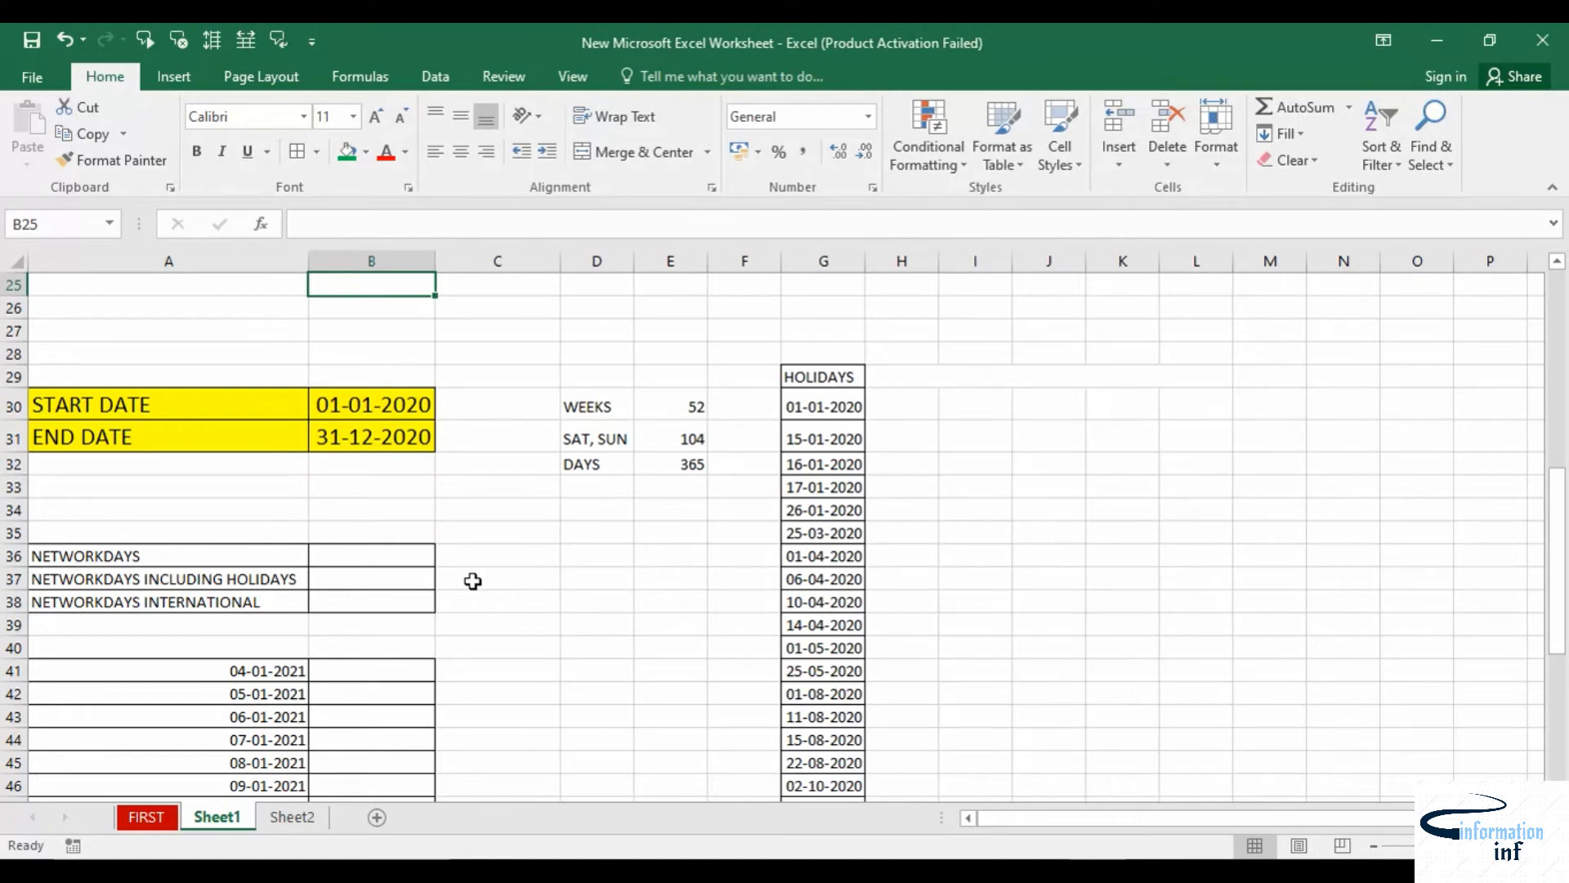
pyautogui.scroll(-1, 467, 582)
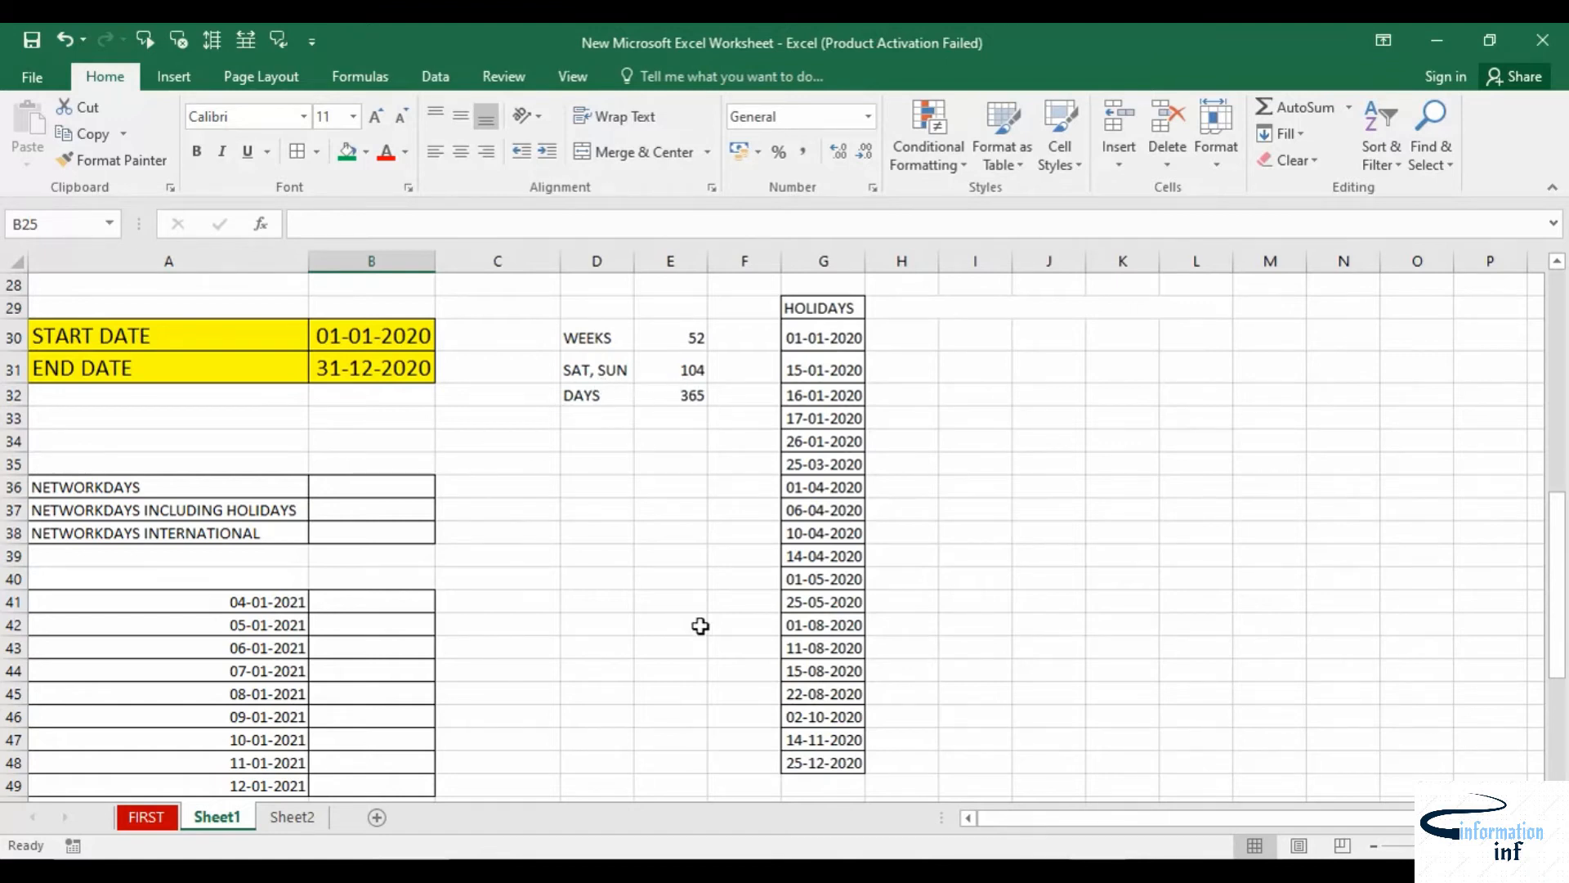
pyautogui.click(336, 489)
pyautogui.doubleClick(337, 489)
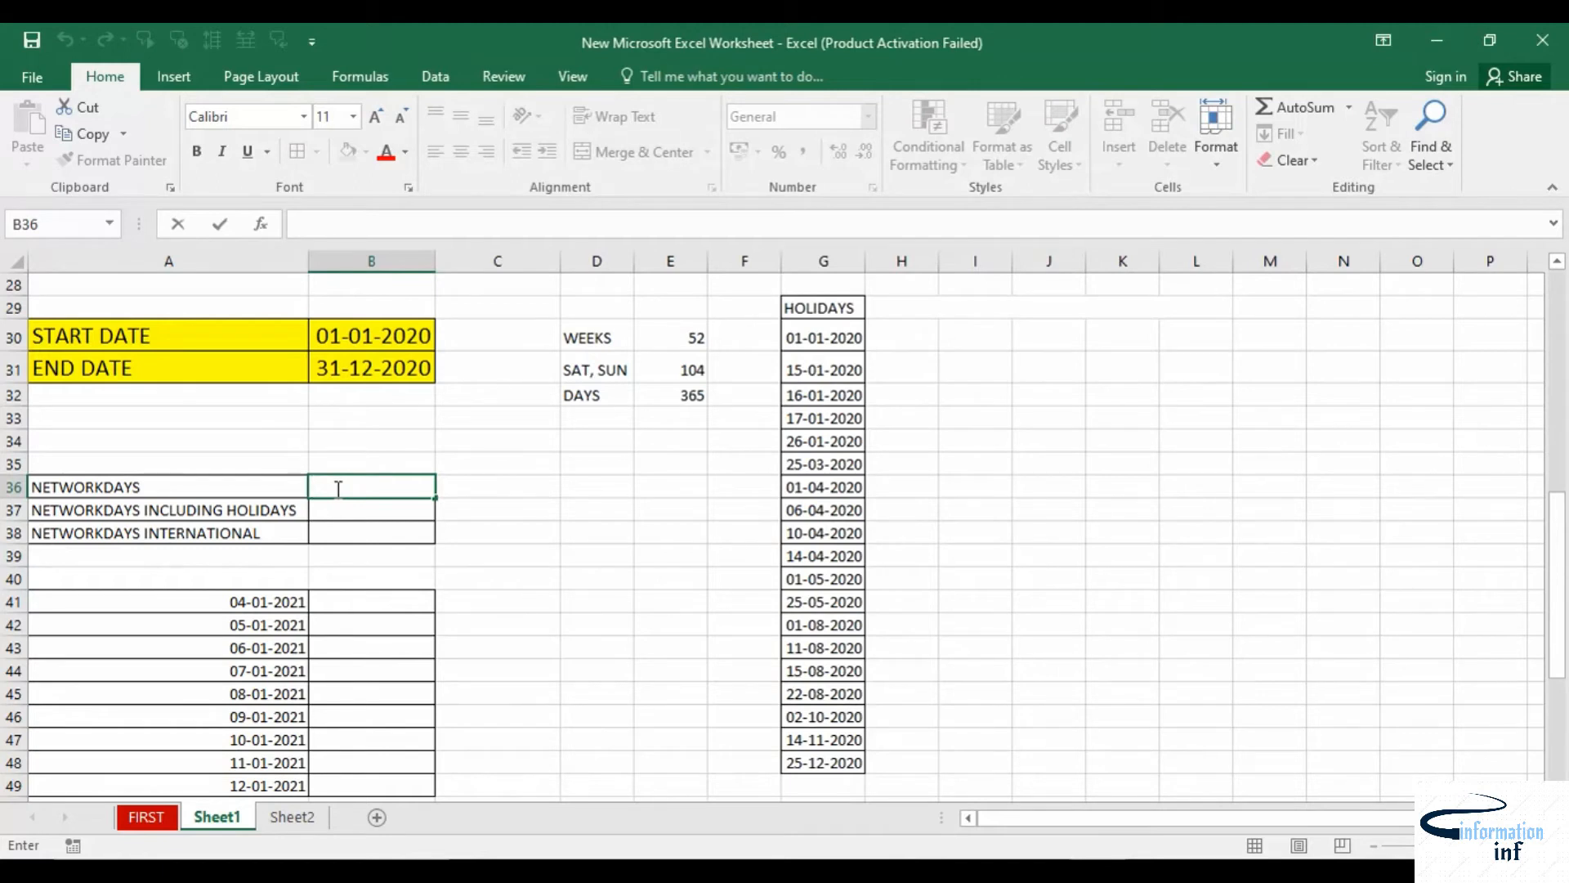
pyautogui.write('=')
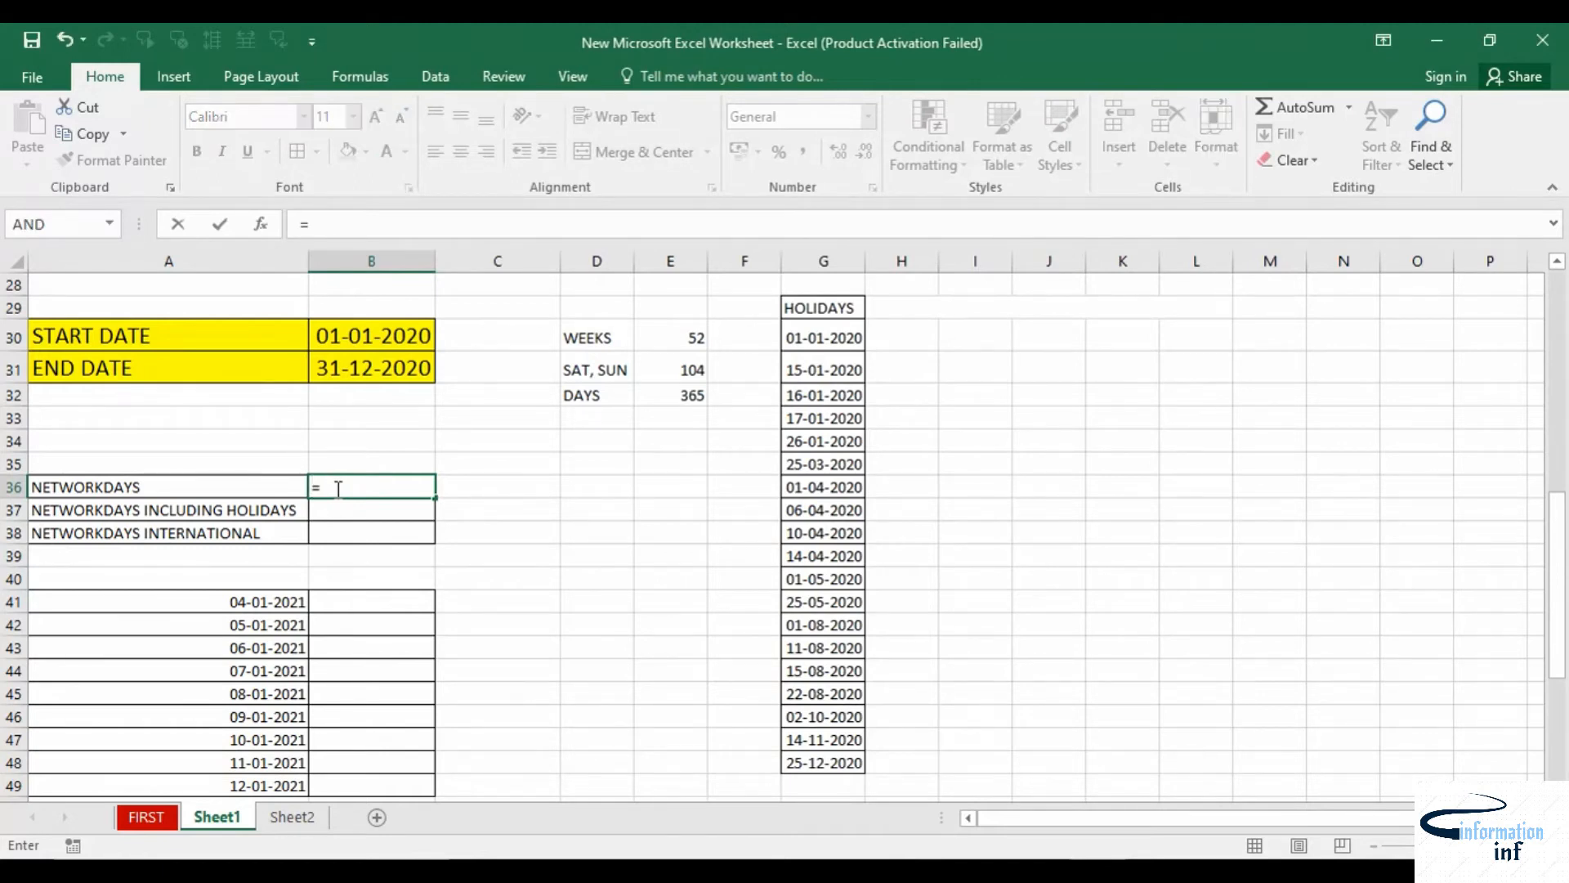
pyautogui.write('NET')
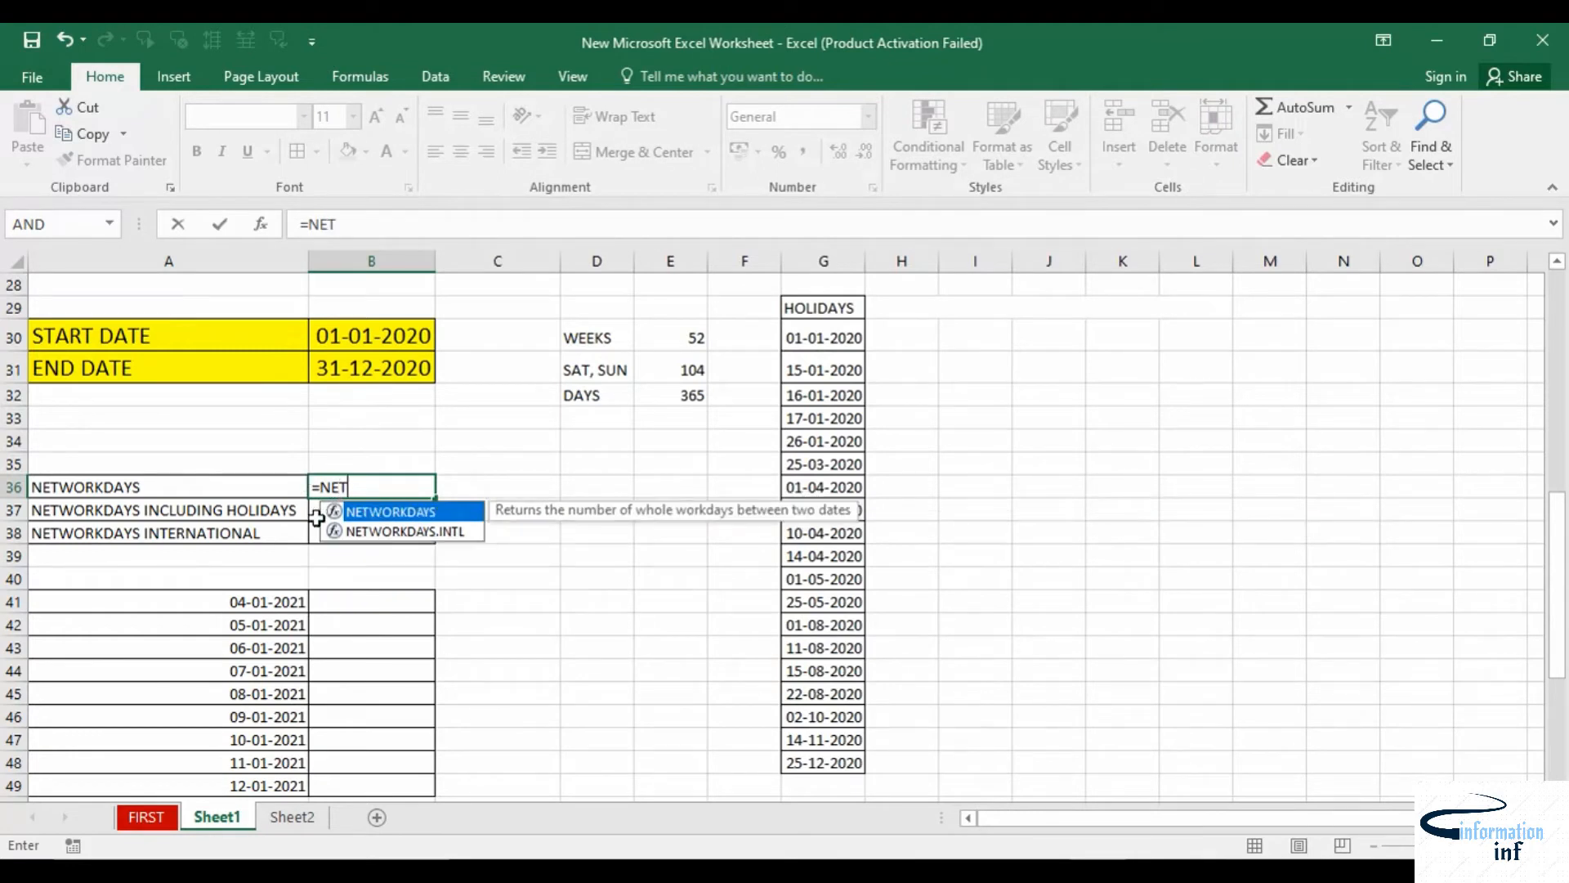
pyautogui.doubleClick(376, 512)
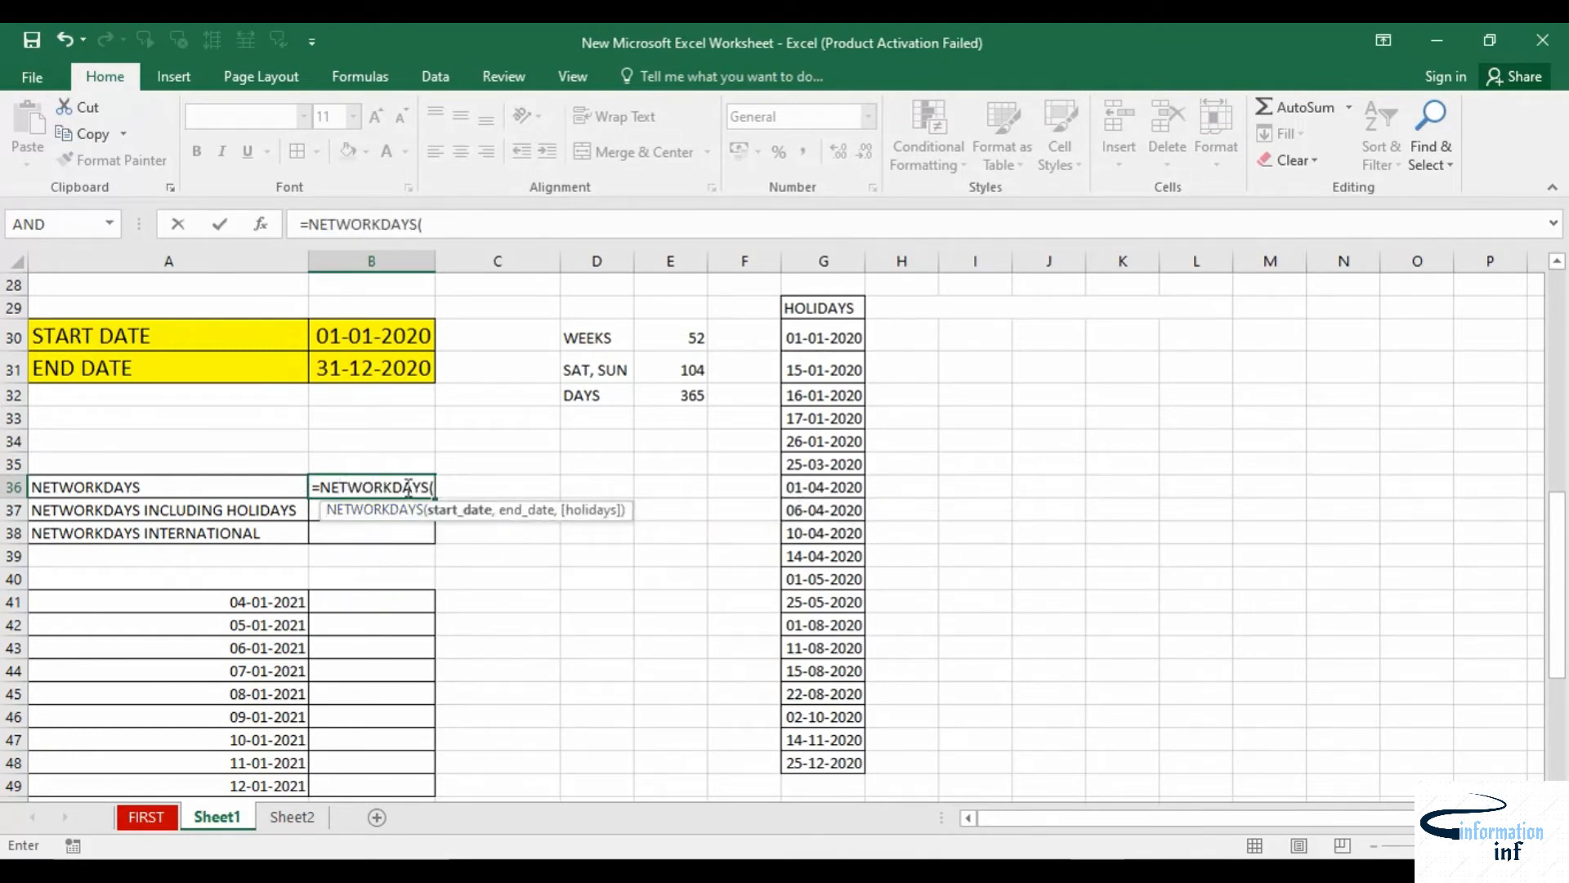
pyautogui.click(353, 340)
pyautogui.write(',')
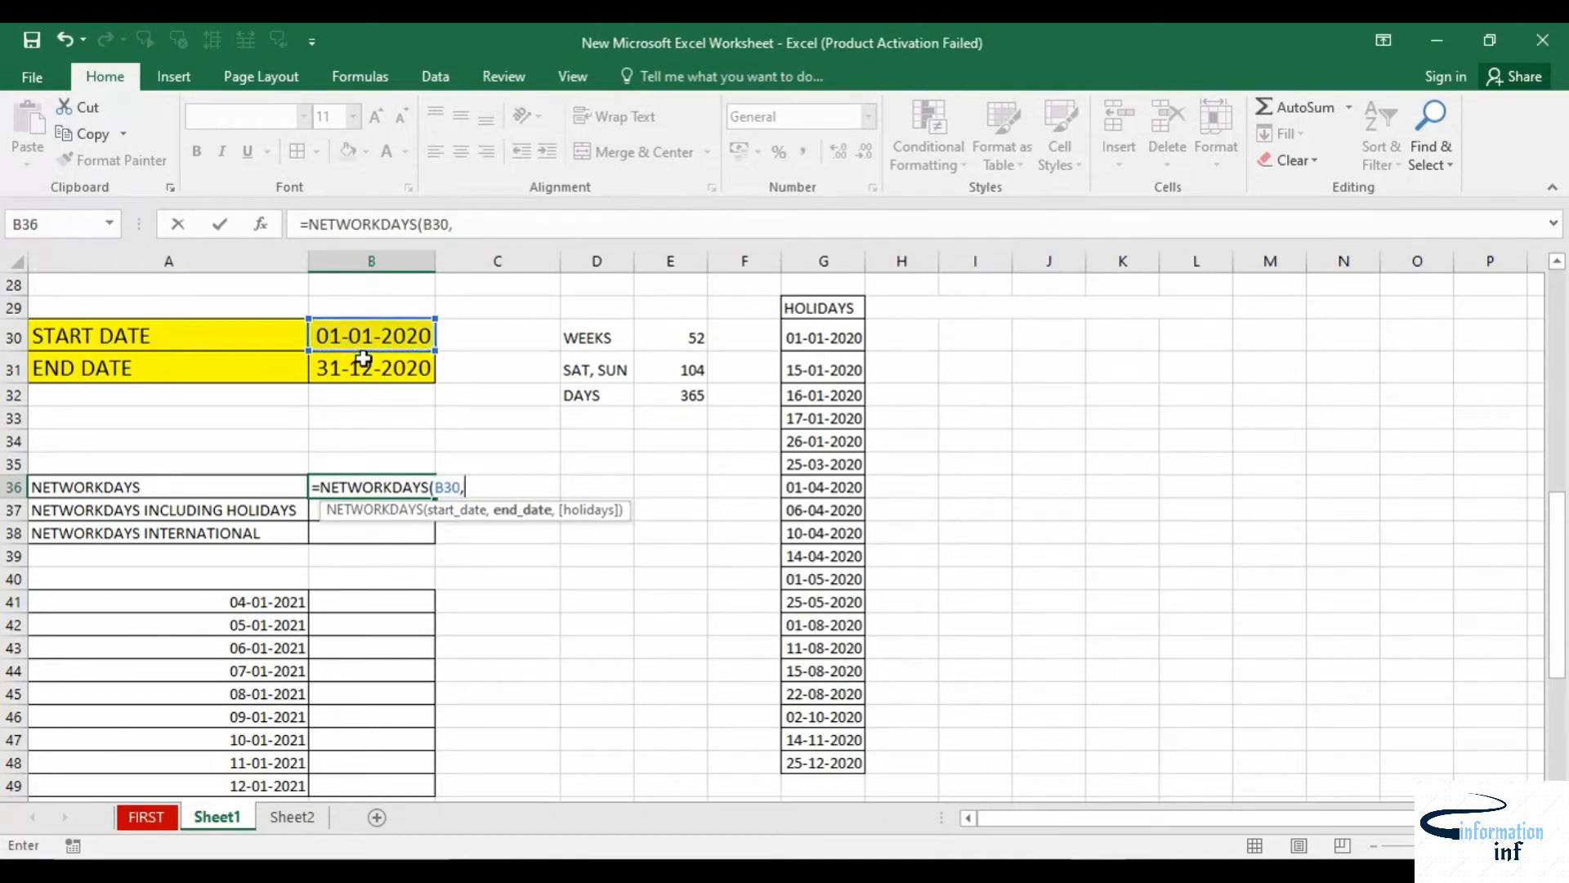
pyautogui.click(388, 377)
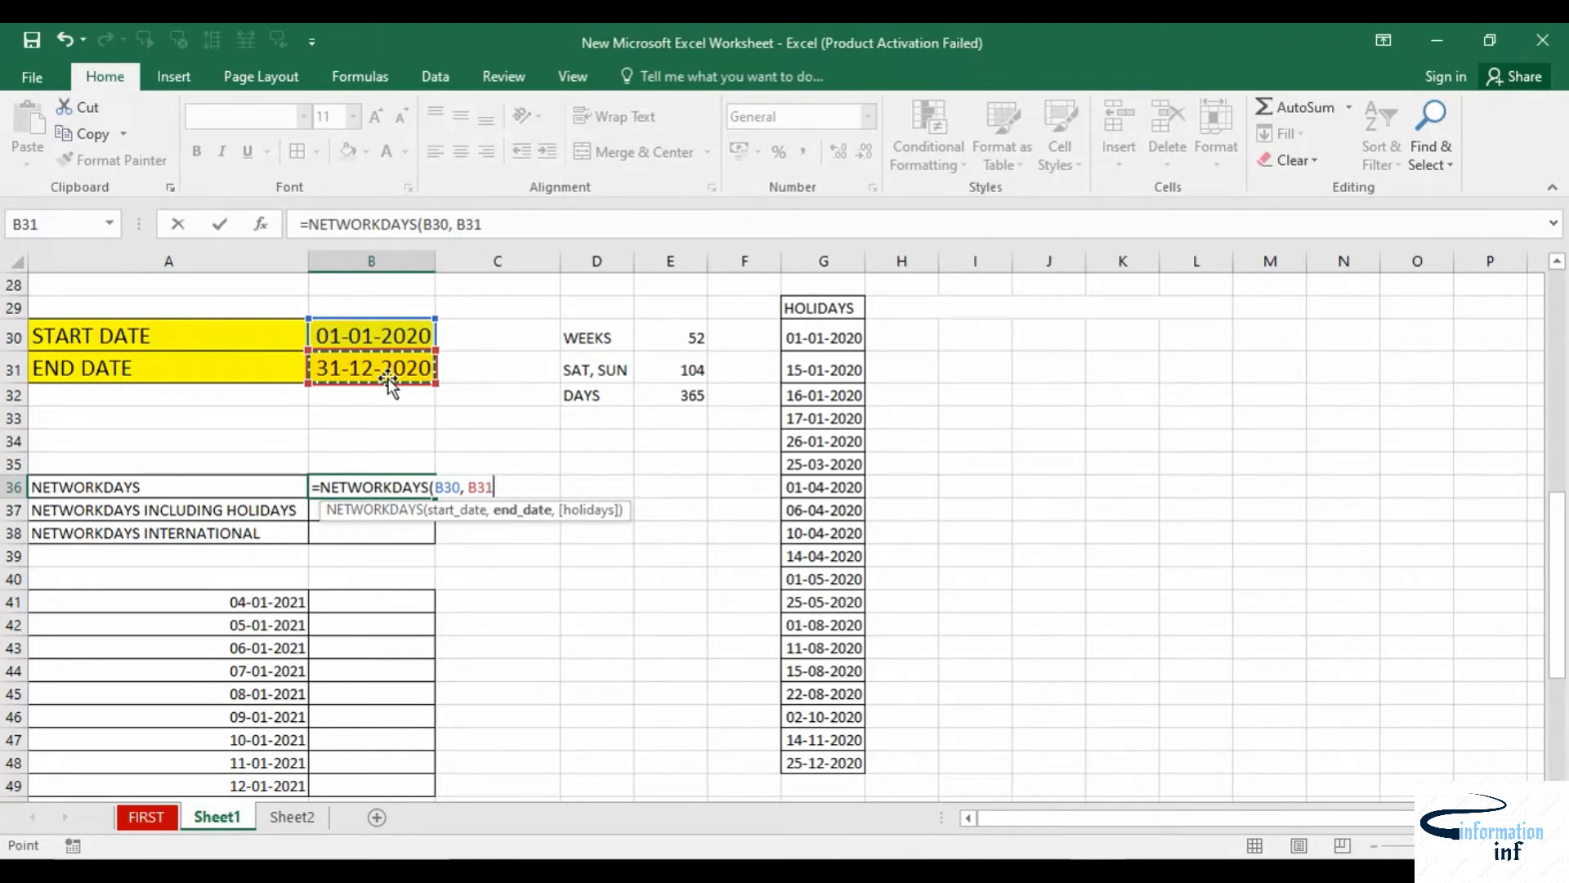
pyautogui.write(')')
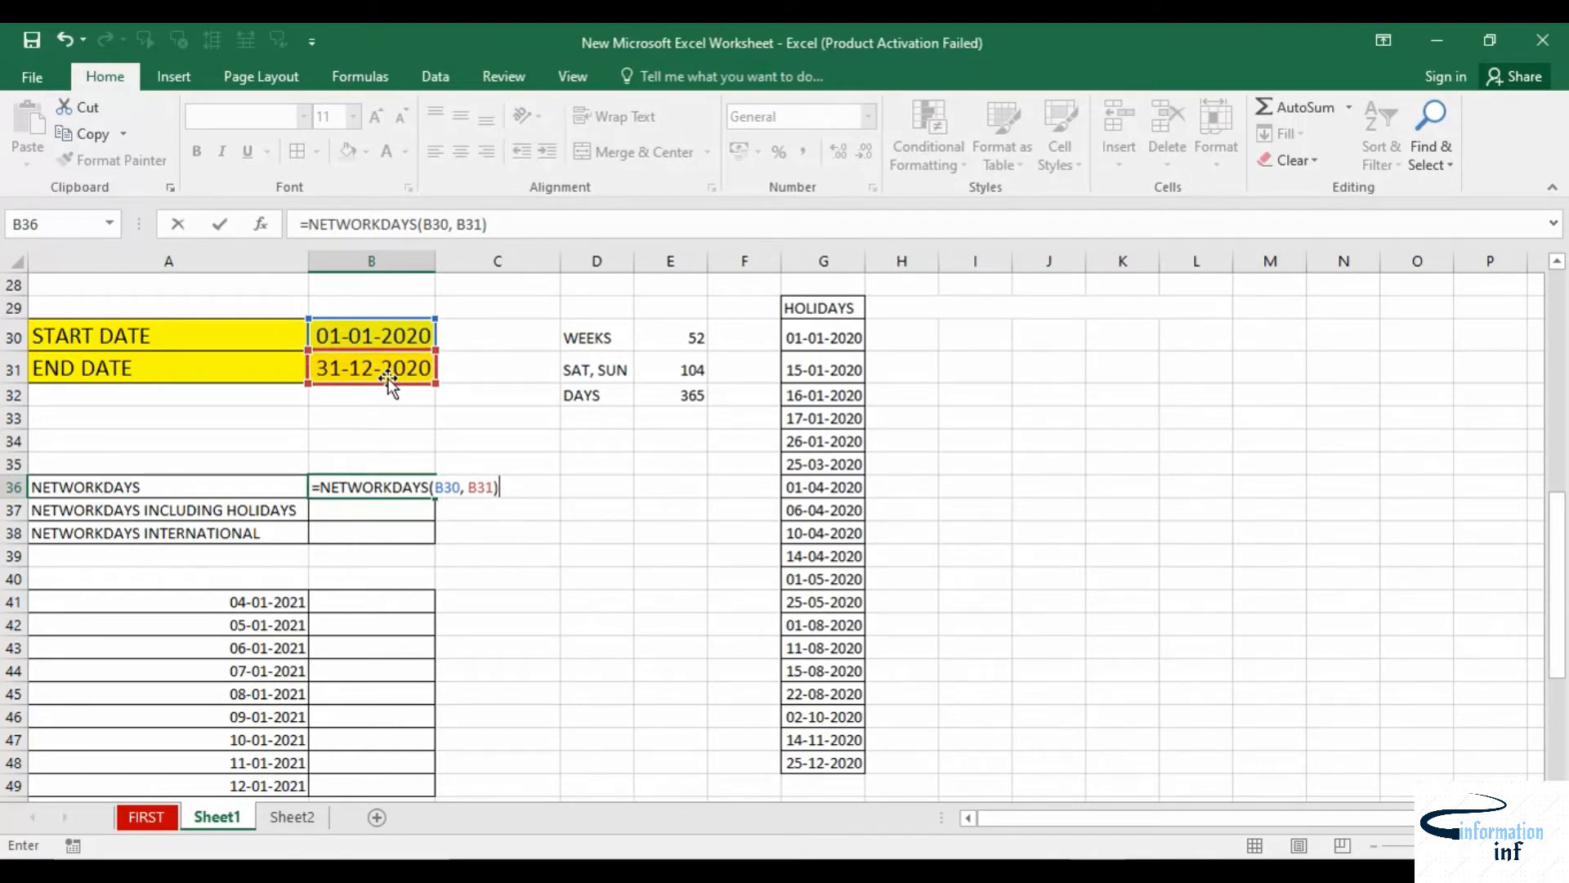
pyautogui.press('Return')
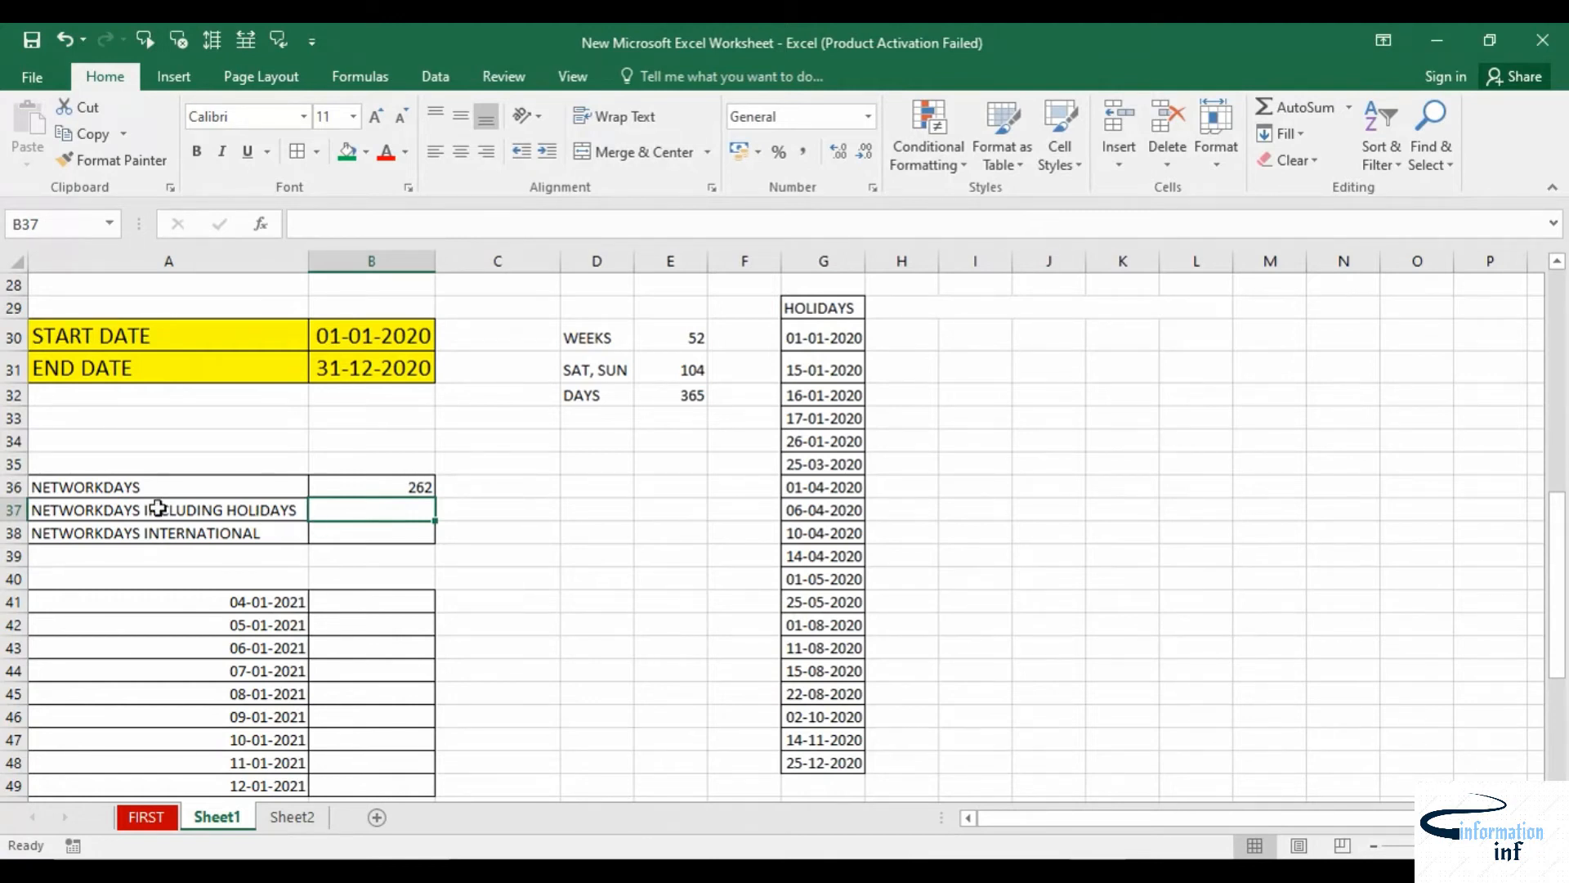
# Enter =NETWORKDAYS(B30, B31, G30:G48) in cell B37 to count the workdays with the listed holidays excluded
pyautogui.scroll(-1, 723, 468)
pyautogui.scroll(1, 744, 471)
pyautogui.scroll(-1, 845, 726)
pyautogui.scroll(1, 844, 726)
pyautogui.write('=NET')
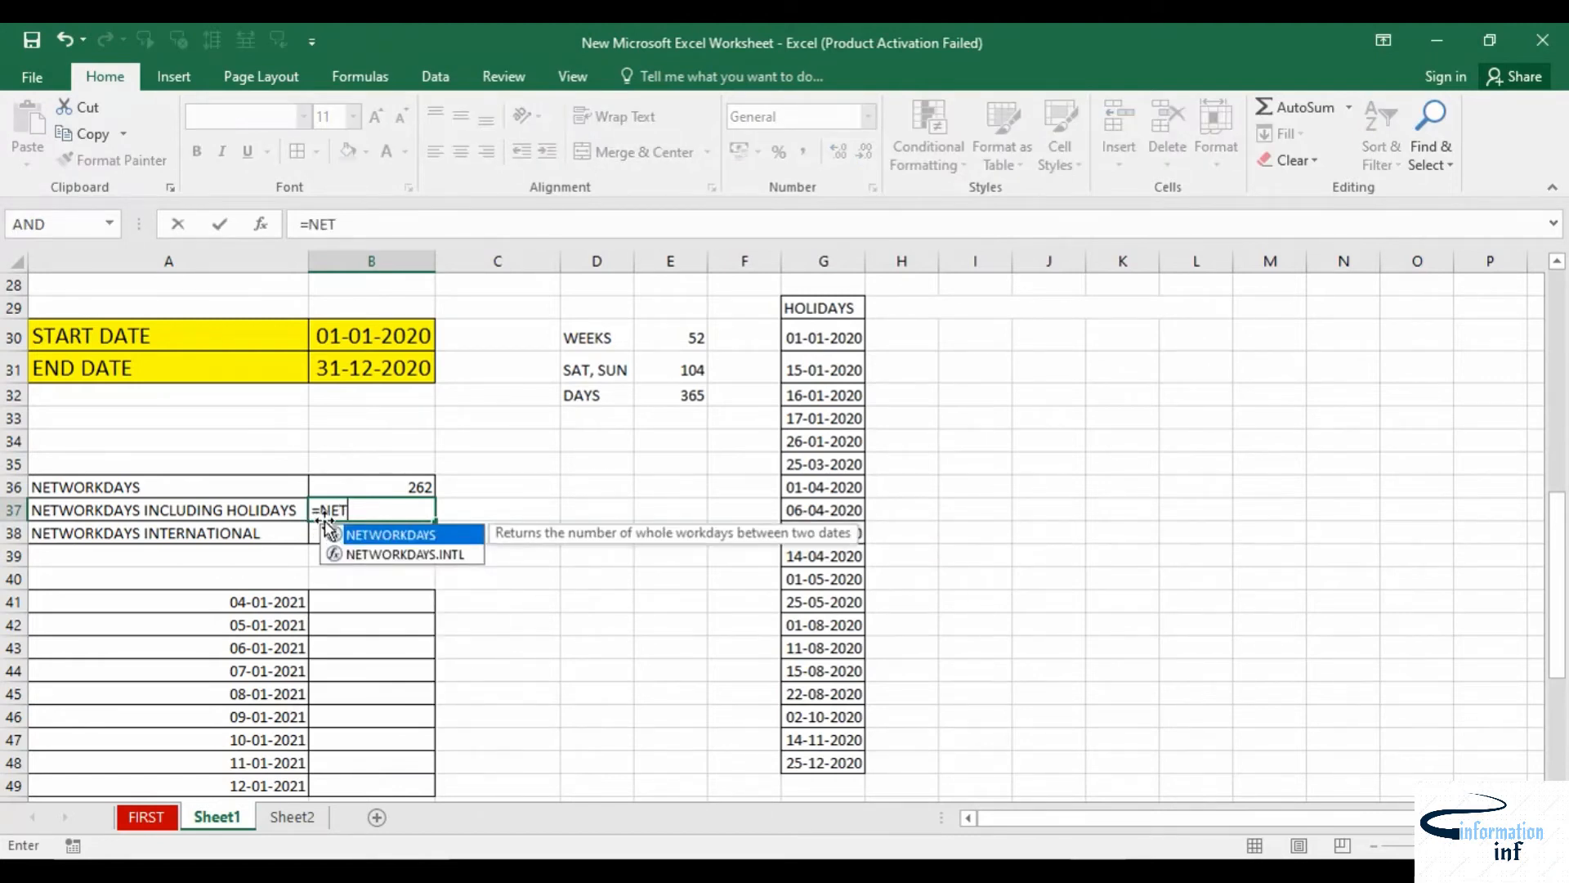
pyautogui.doubleClick(380, 536)
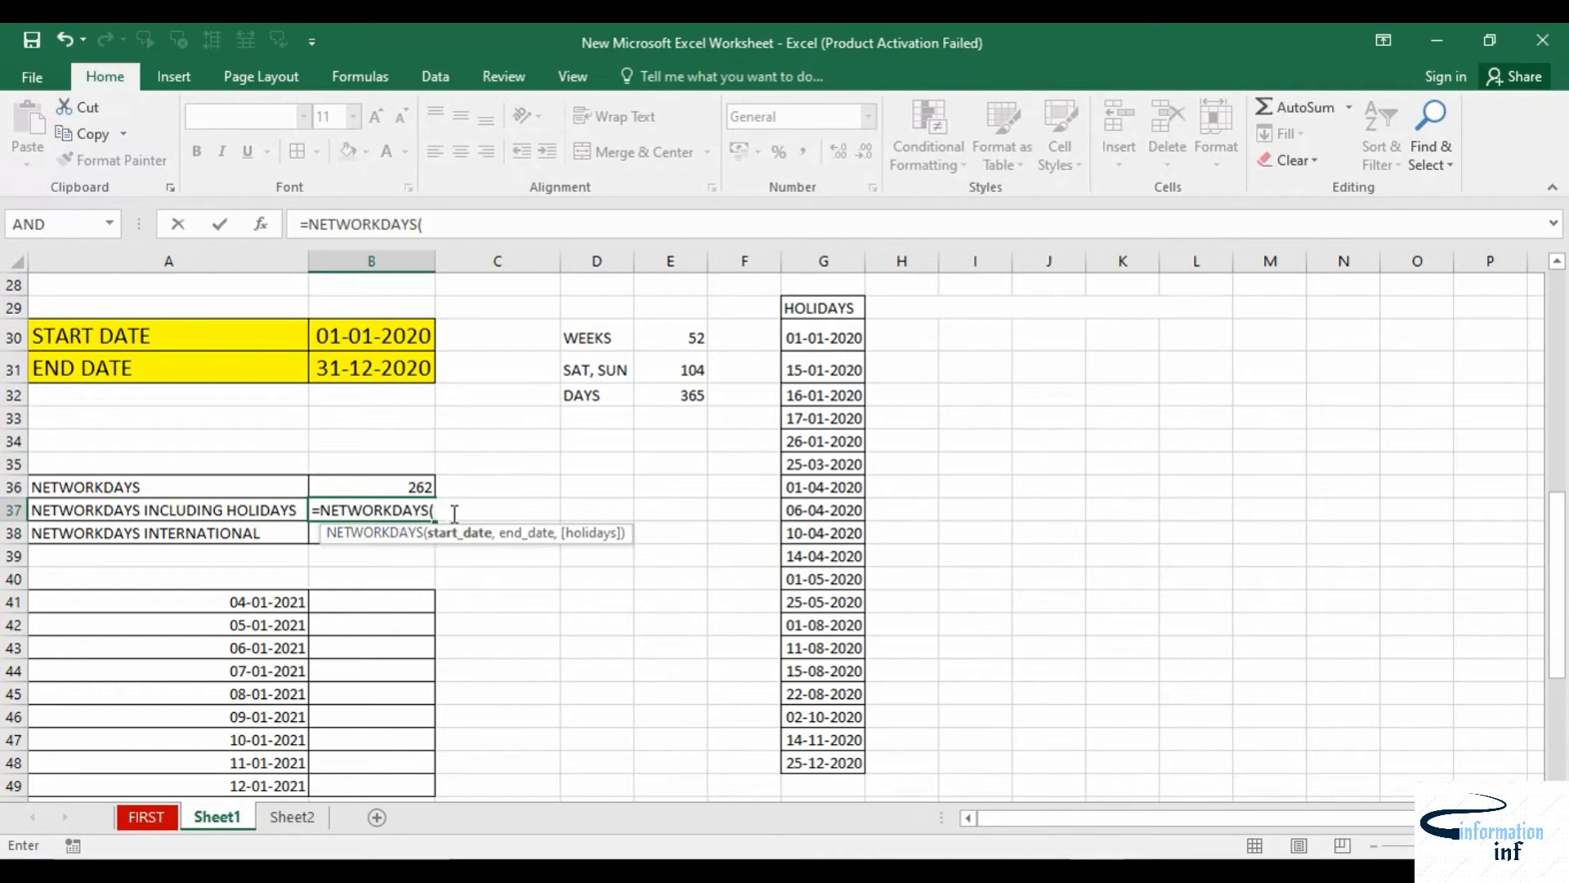
pyautogui.click(372, 335)
pyautogui.write(',')
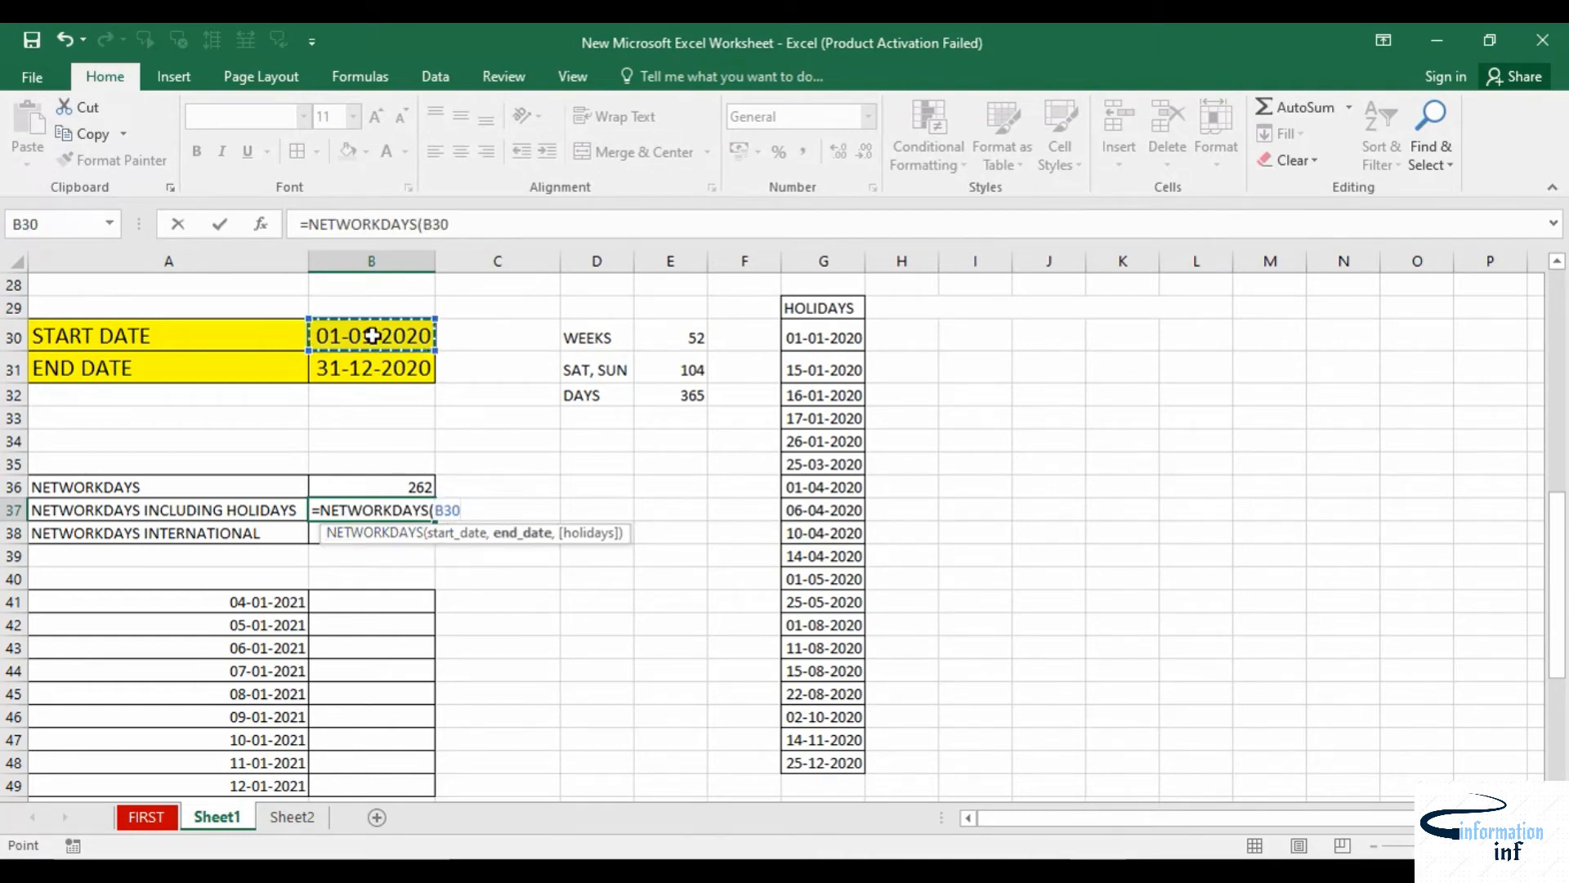
pyautogui.click(381, 367)
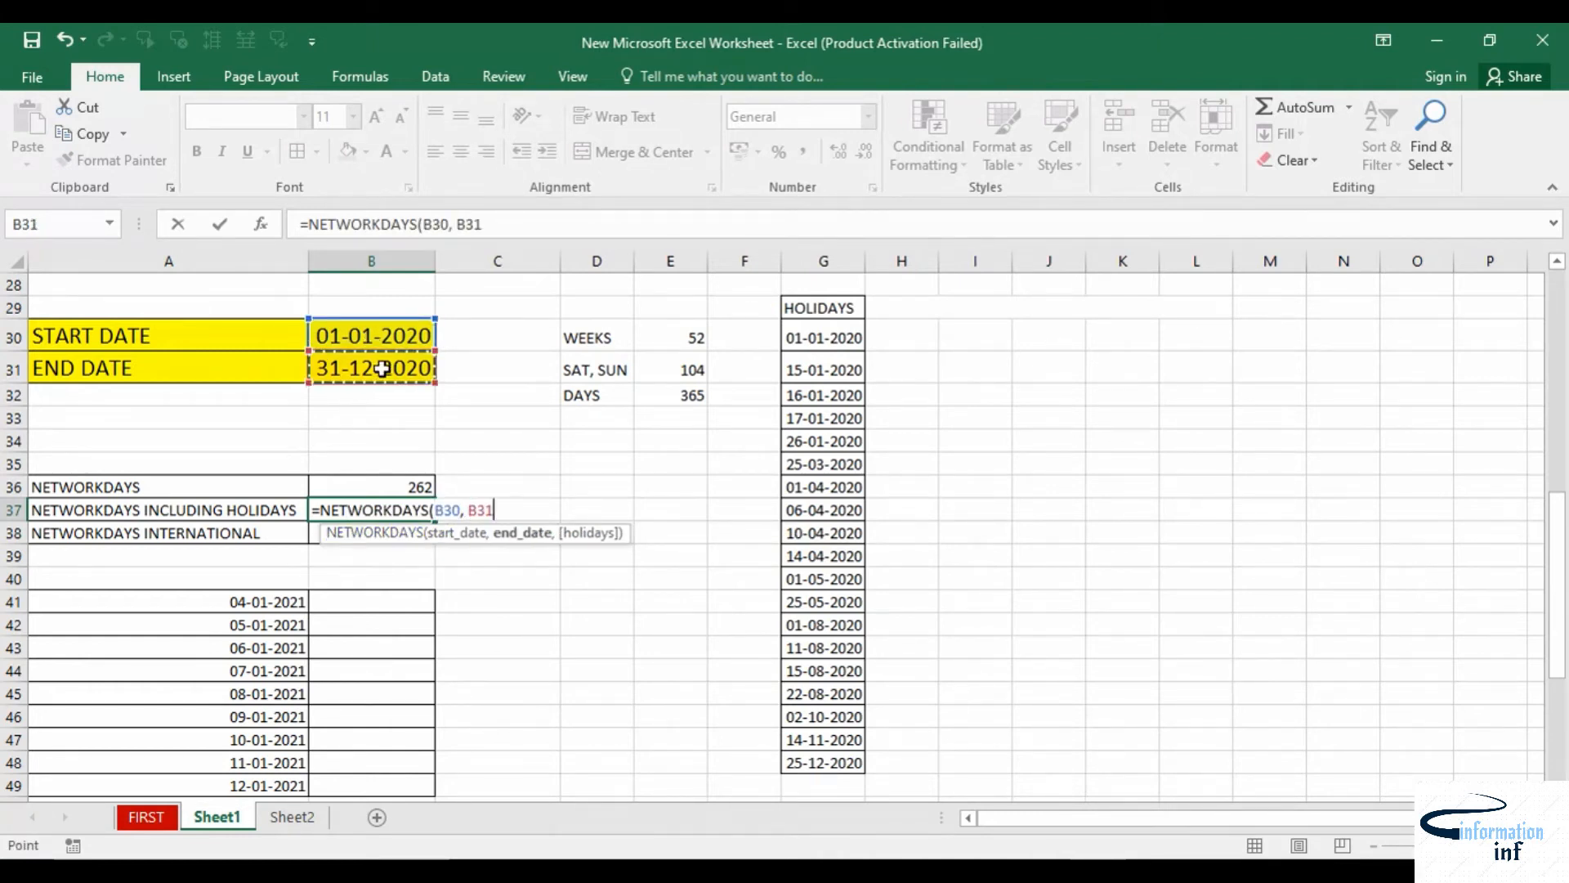
pyautogui.write(',')
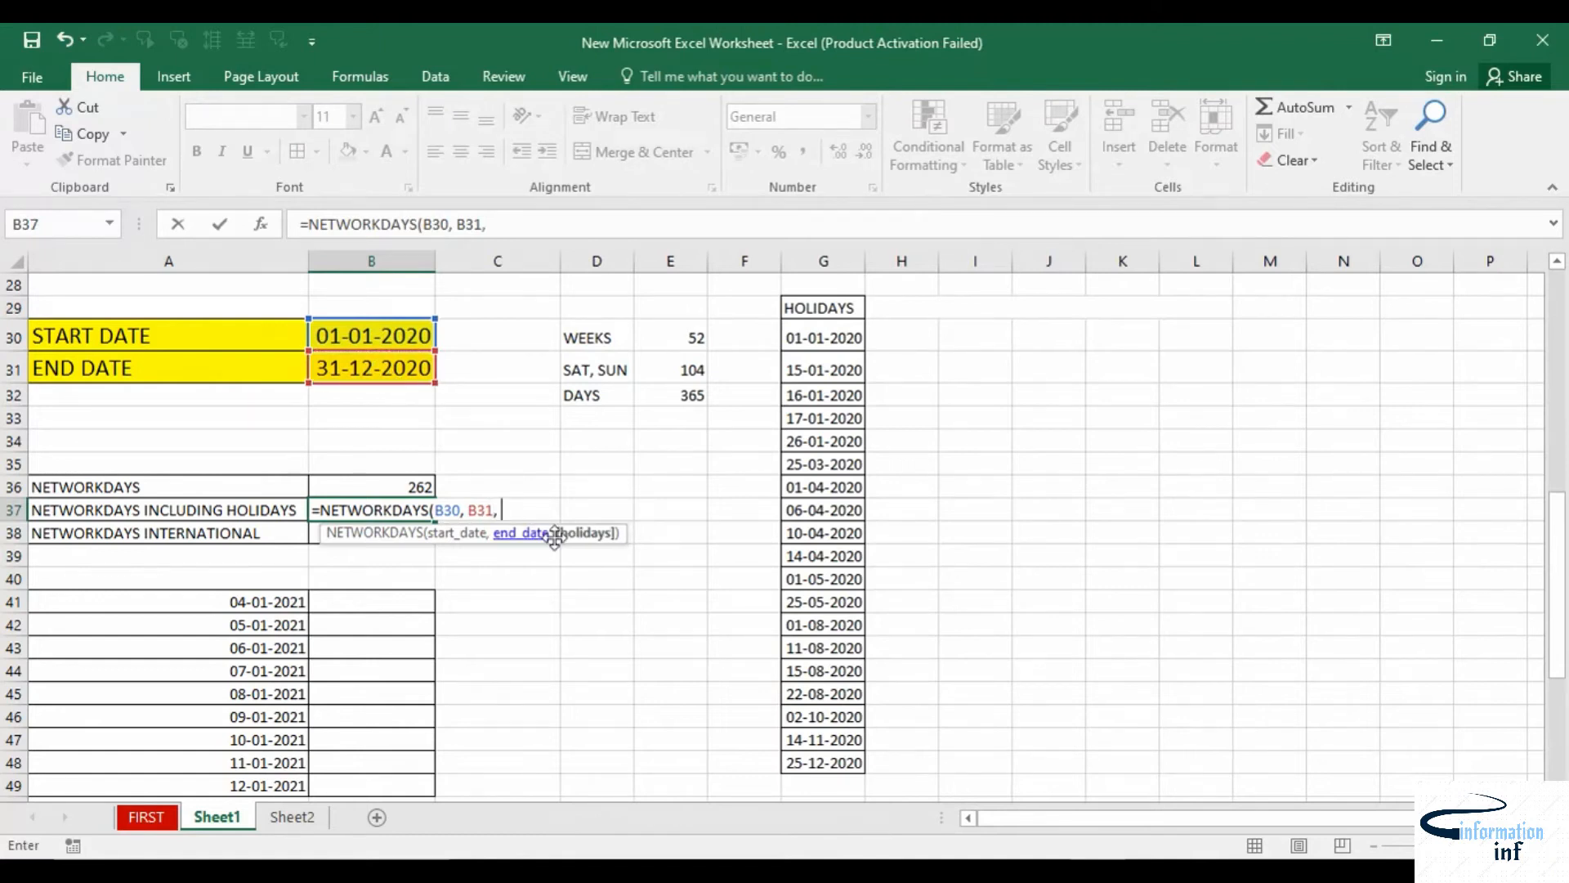
pyautogui.click(803, 337)
pyautogui.moveTo(803, 337); pyautogui.dragTo(837, 752)
pyautogui.write(')')
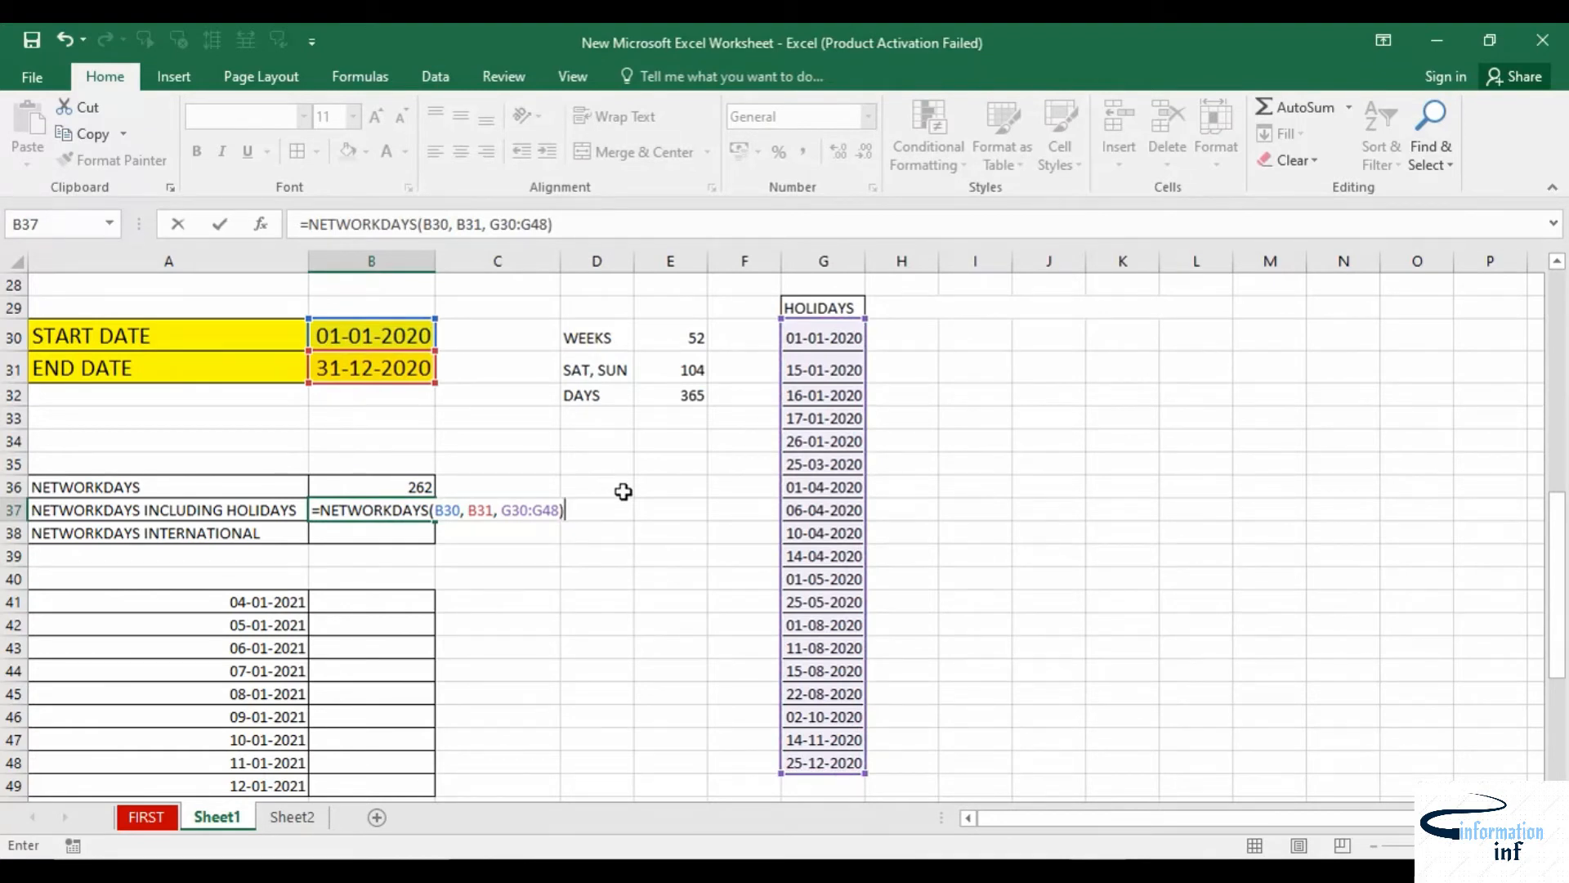
pyautogui.press('Return')
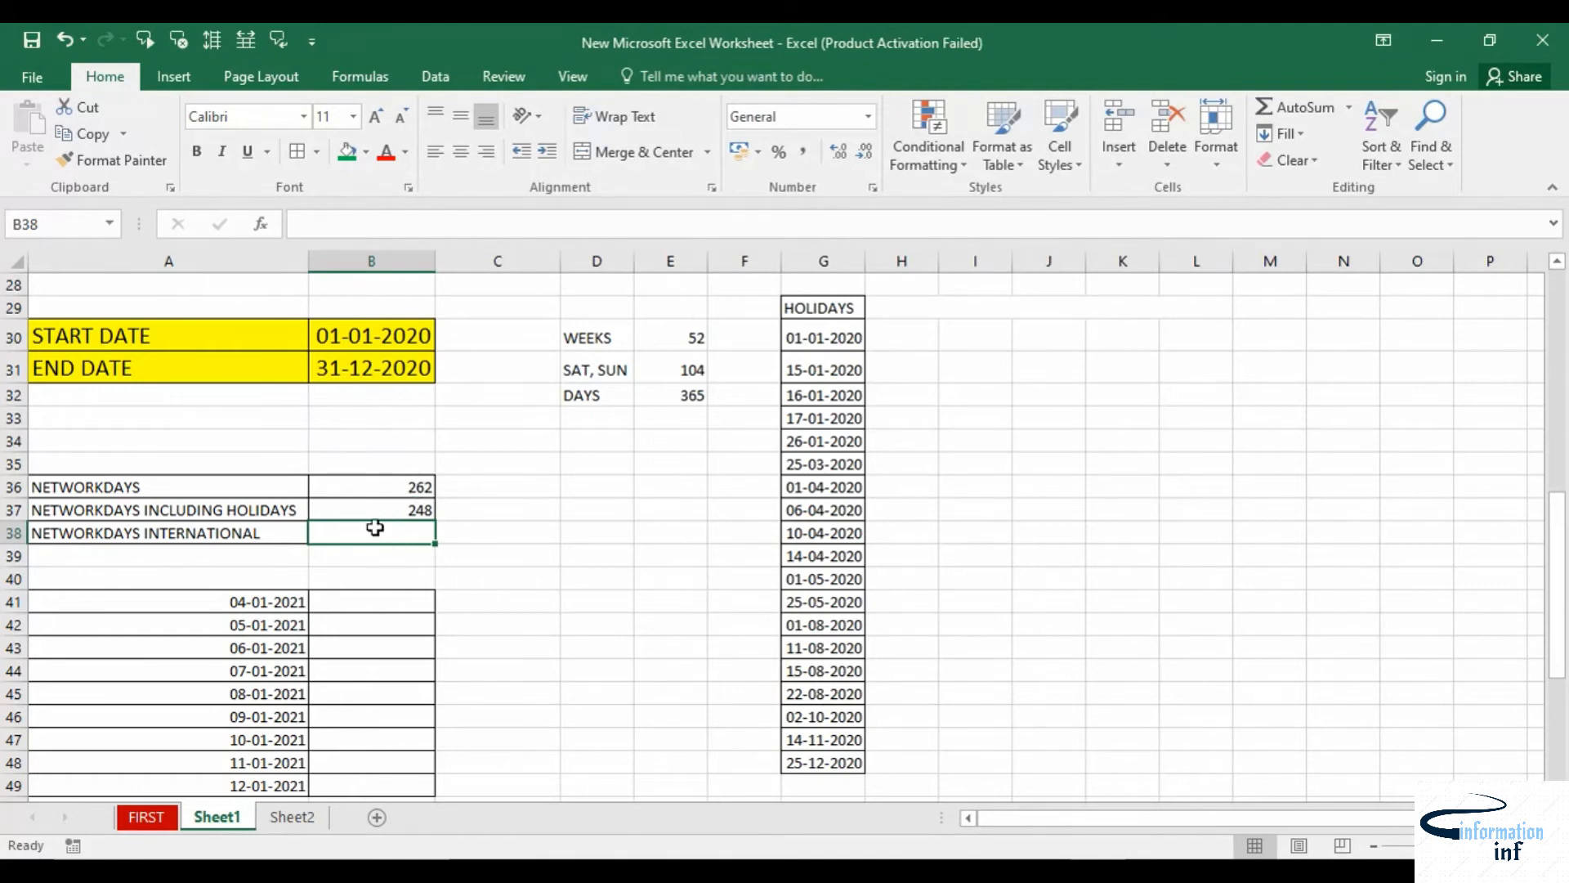
# Start a NETWORKDAYS.INTL formula in cell B38 with B30 as the start date and B31 as the end date
pyautogui.doubleClick(372, 533)
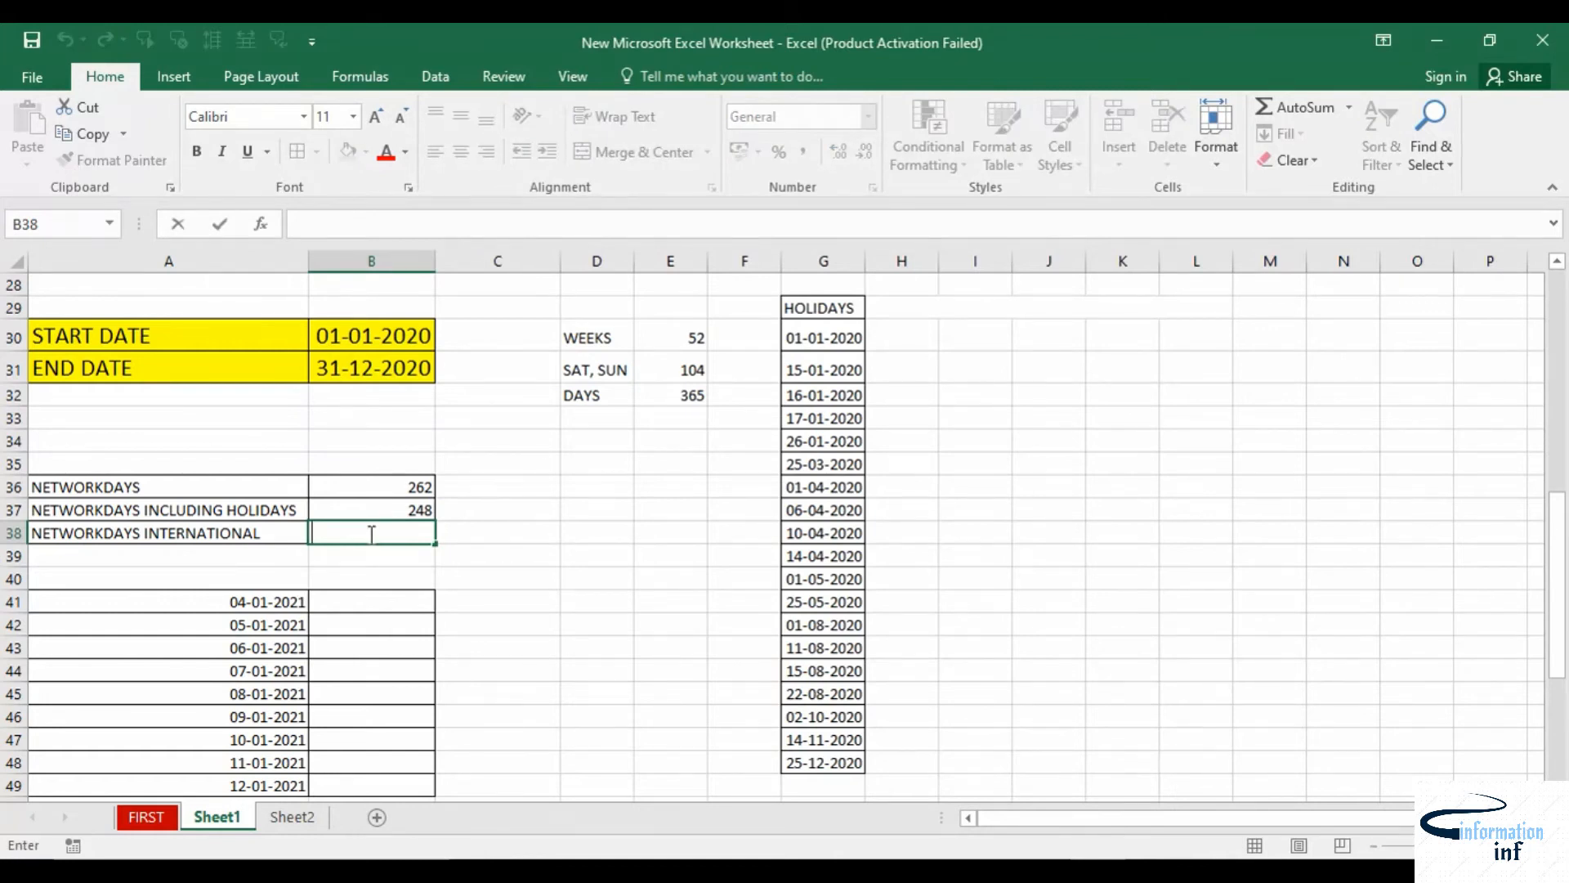
pyautogui.write('=NET')
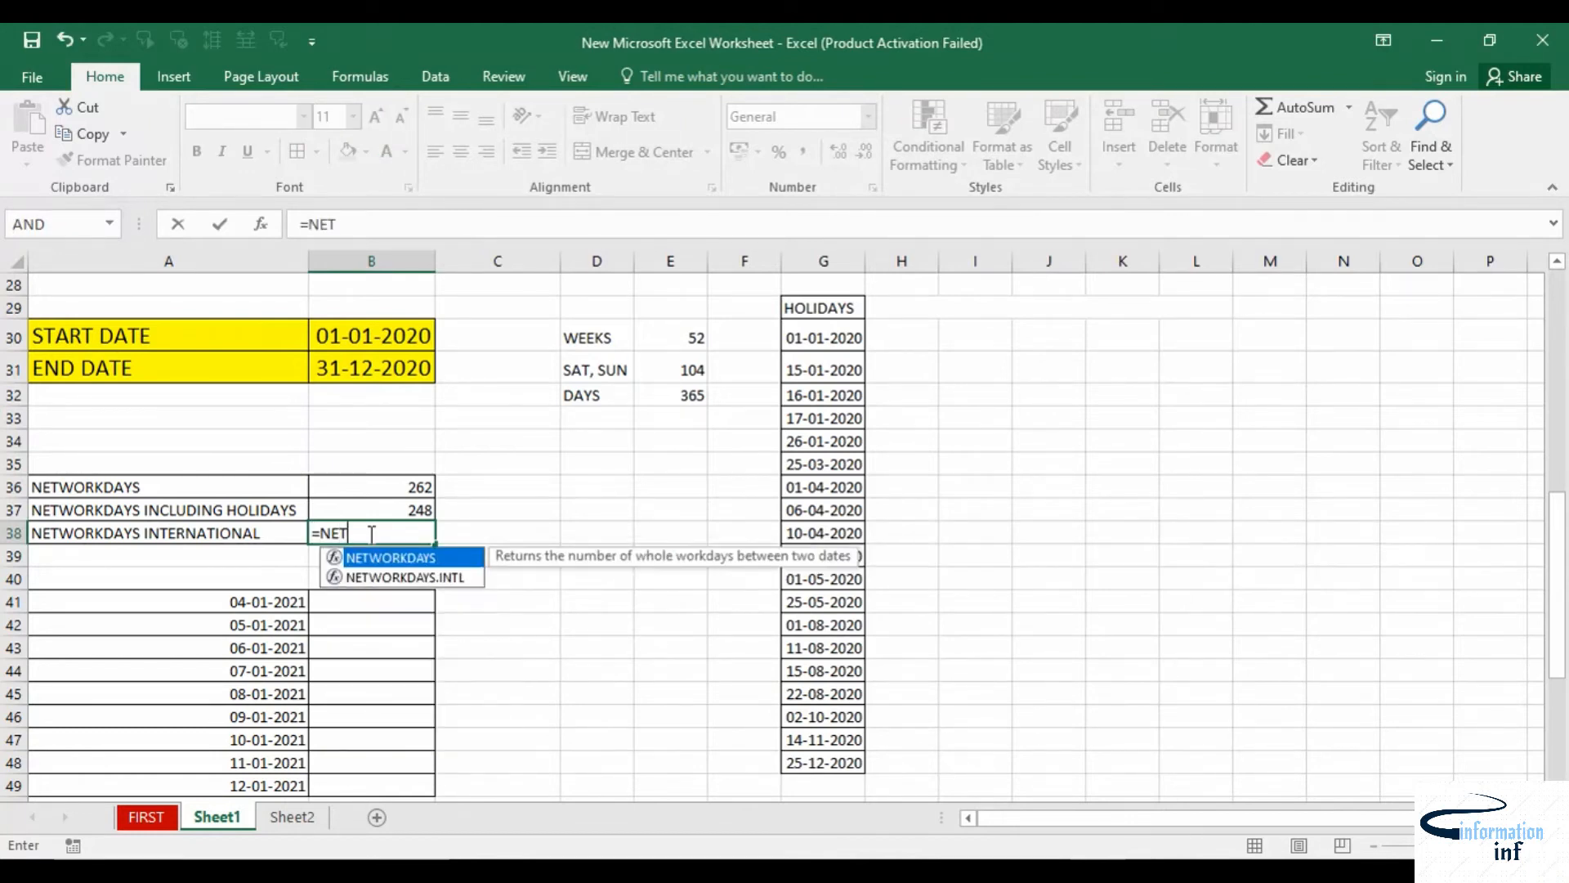
pyautogui.click(410, 578)
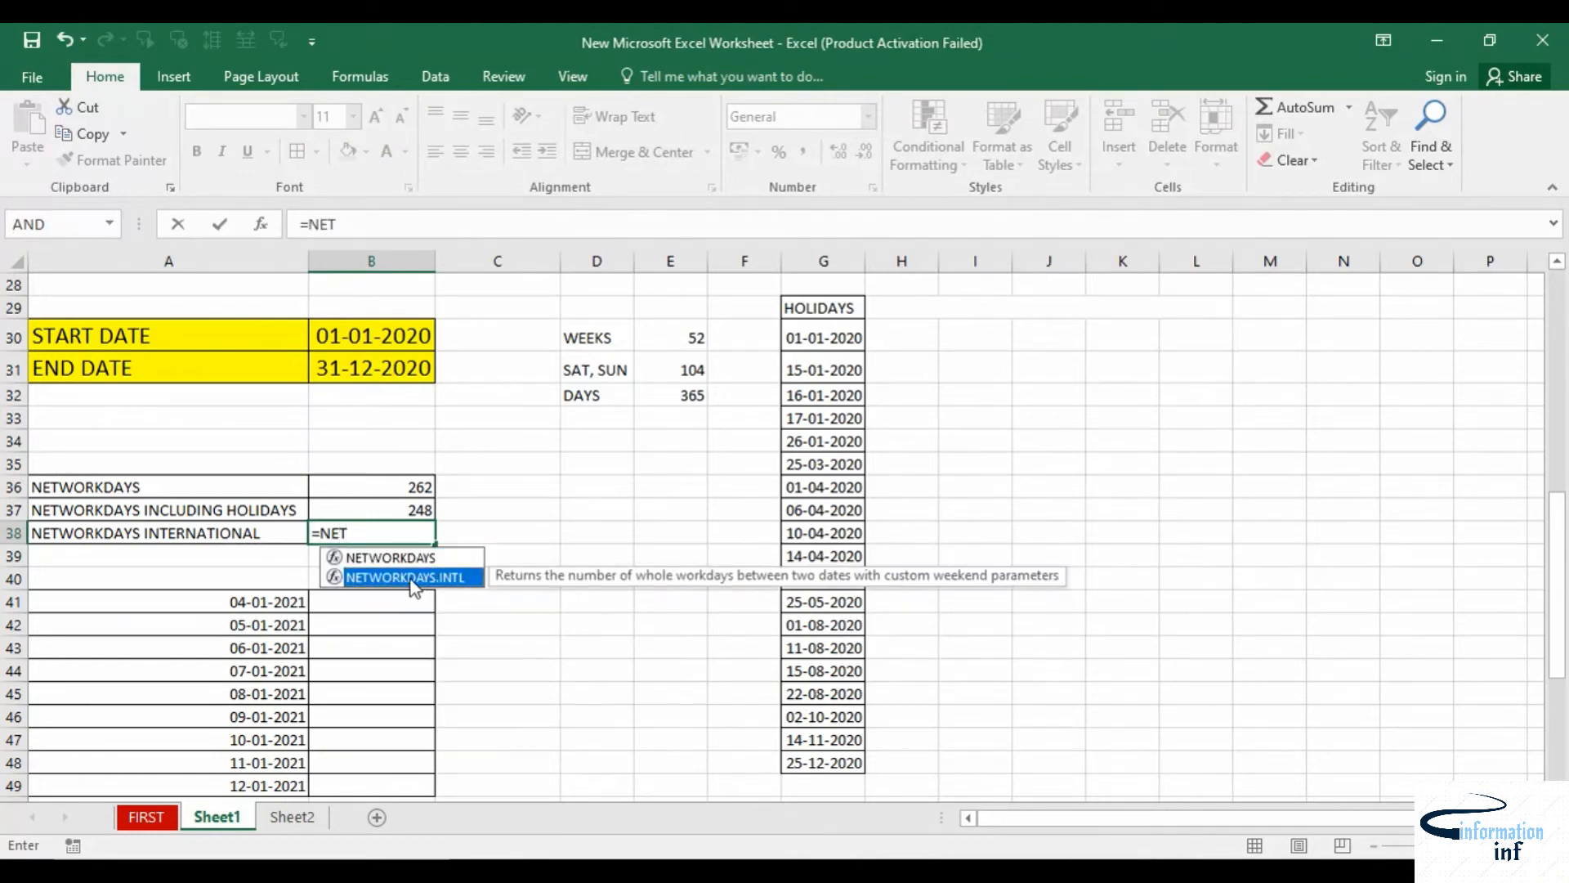
pyautogui.doubleClick(411, 577)
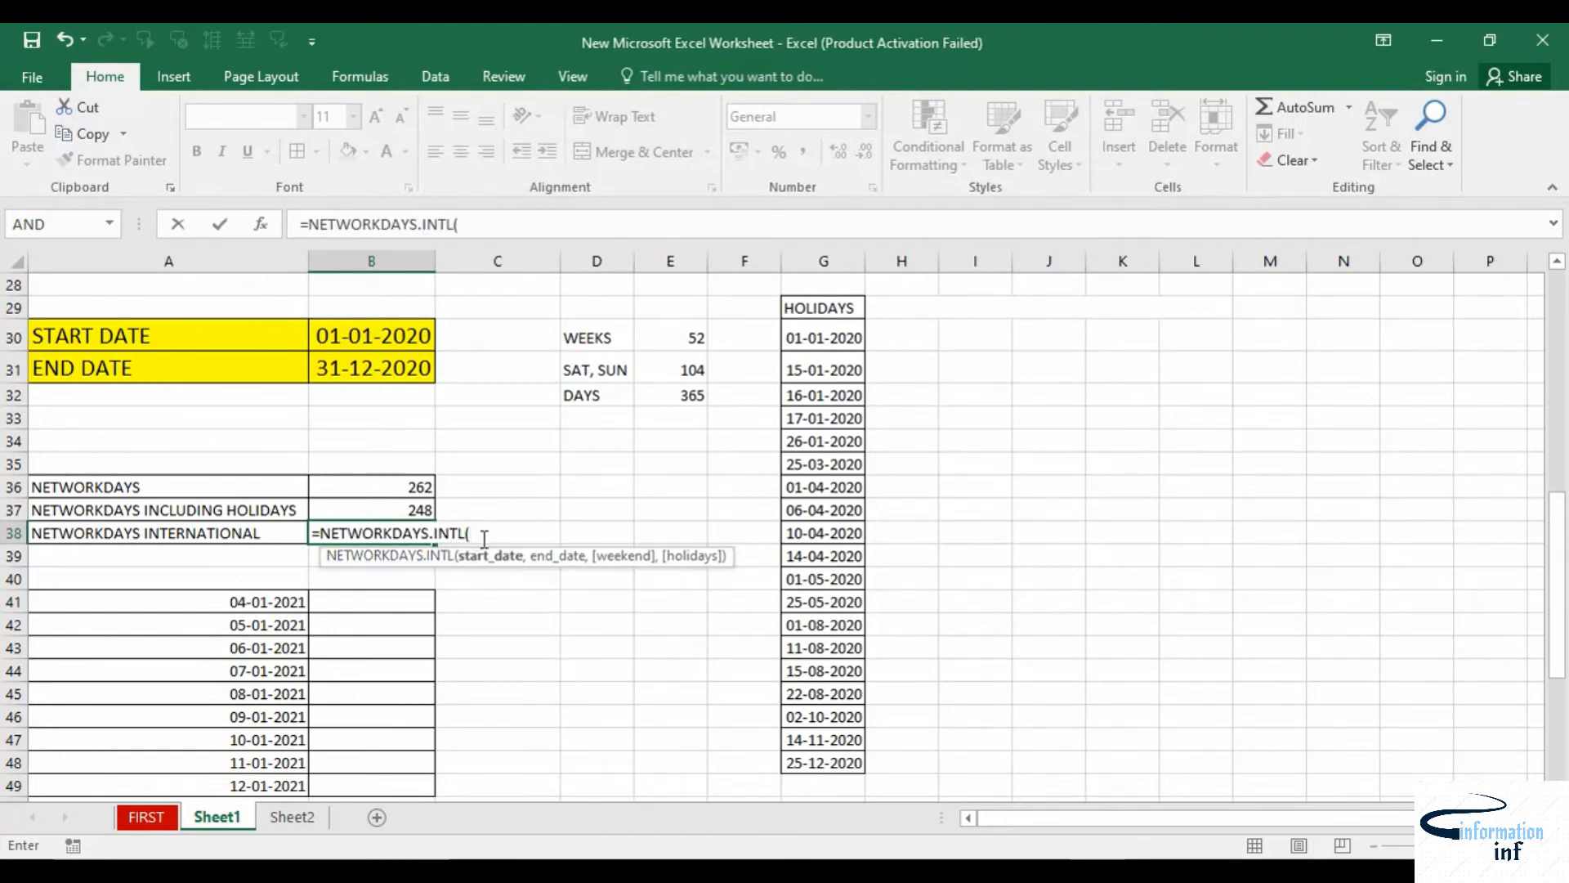
pyautogui.click(351, 335)
pyautogui.write(',')
pyautogui.click(368, 368)
pyautogui.write(',')
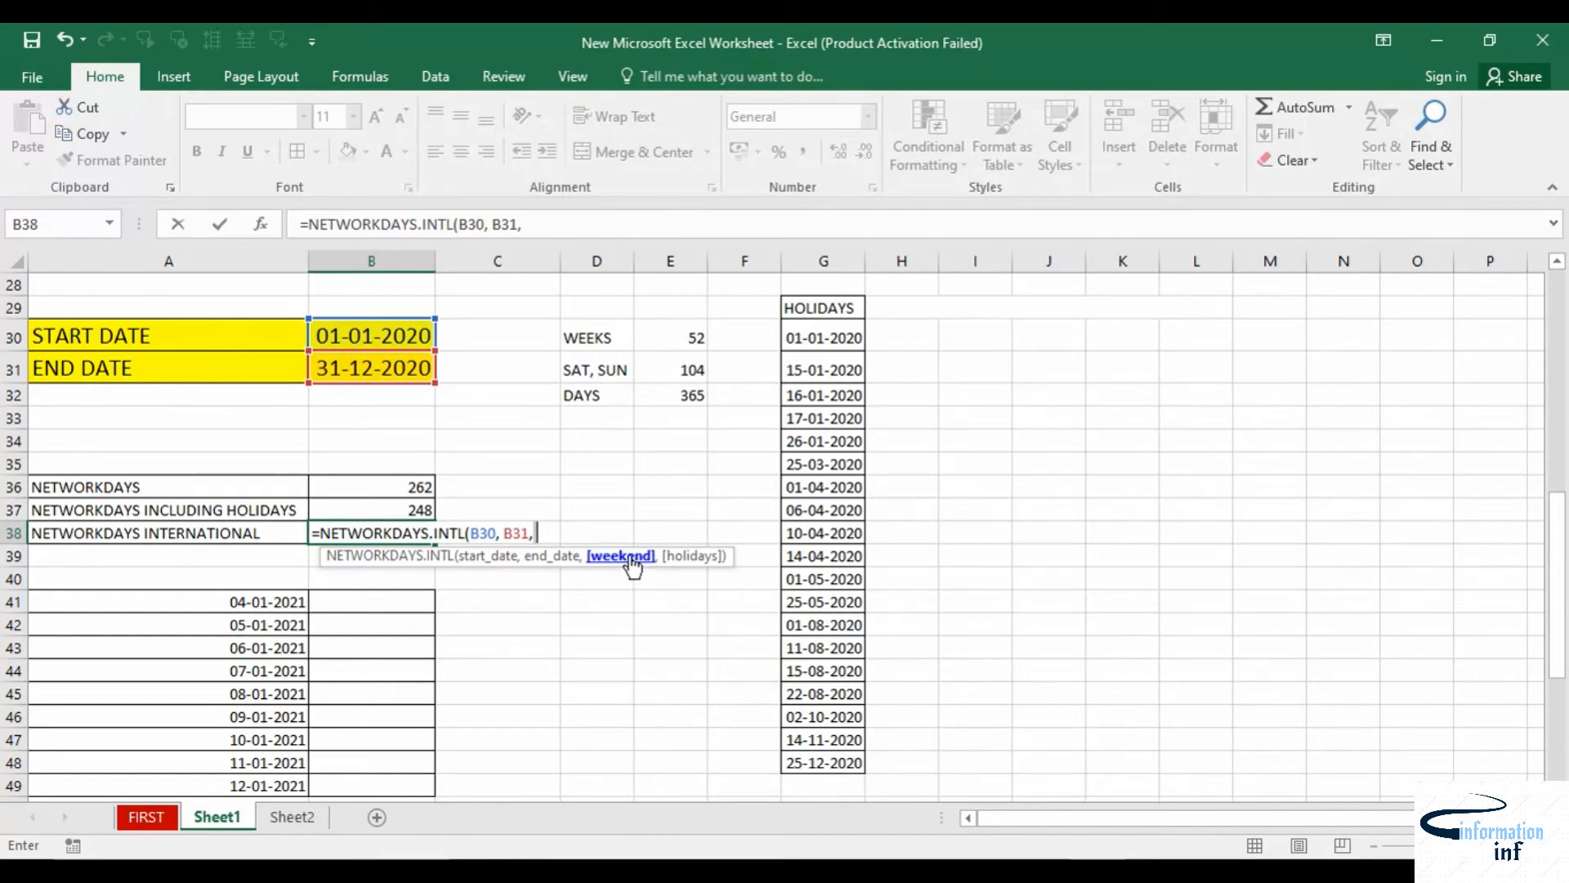
# Complete the B38 formula with weekend option 11 - Sunday only and G30:G48 as the holidays
pyautogui.click(546, 529)
pyautogui.write('S')
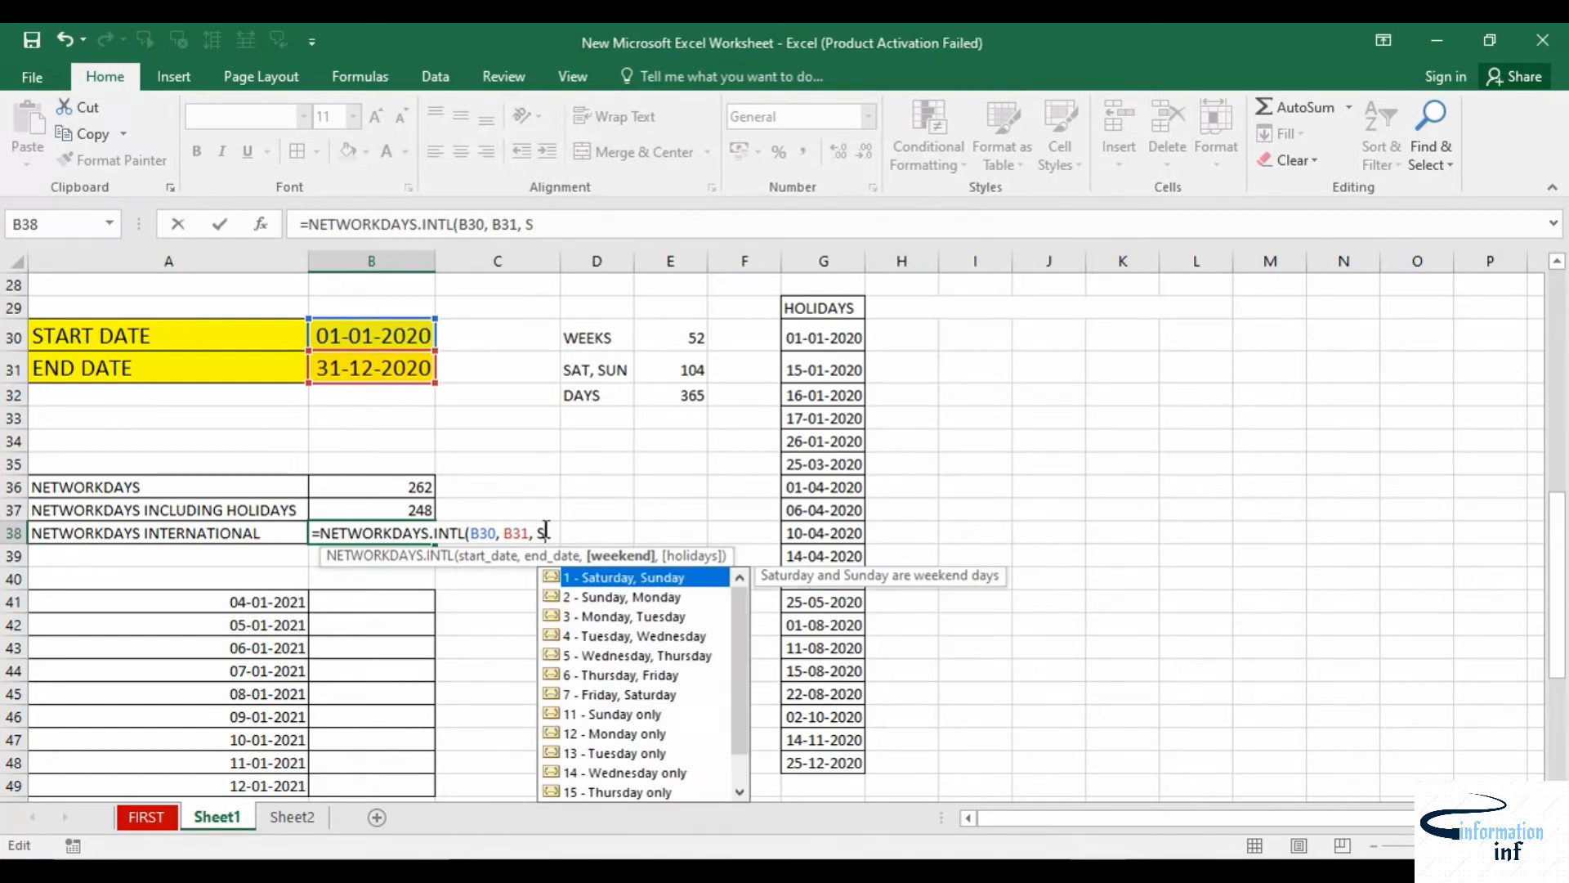
pyautogui.press('BackSpace')
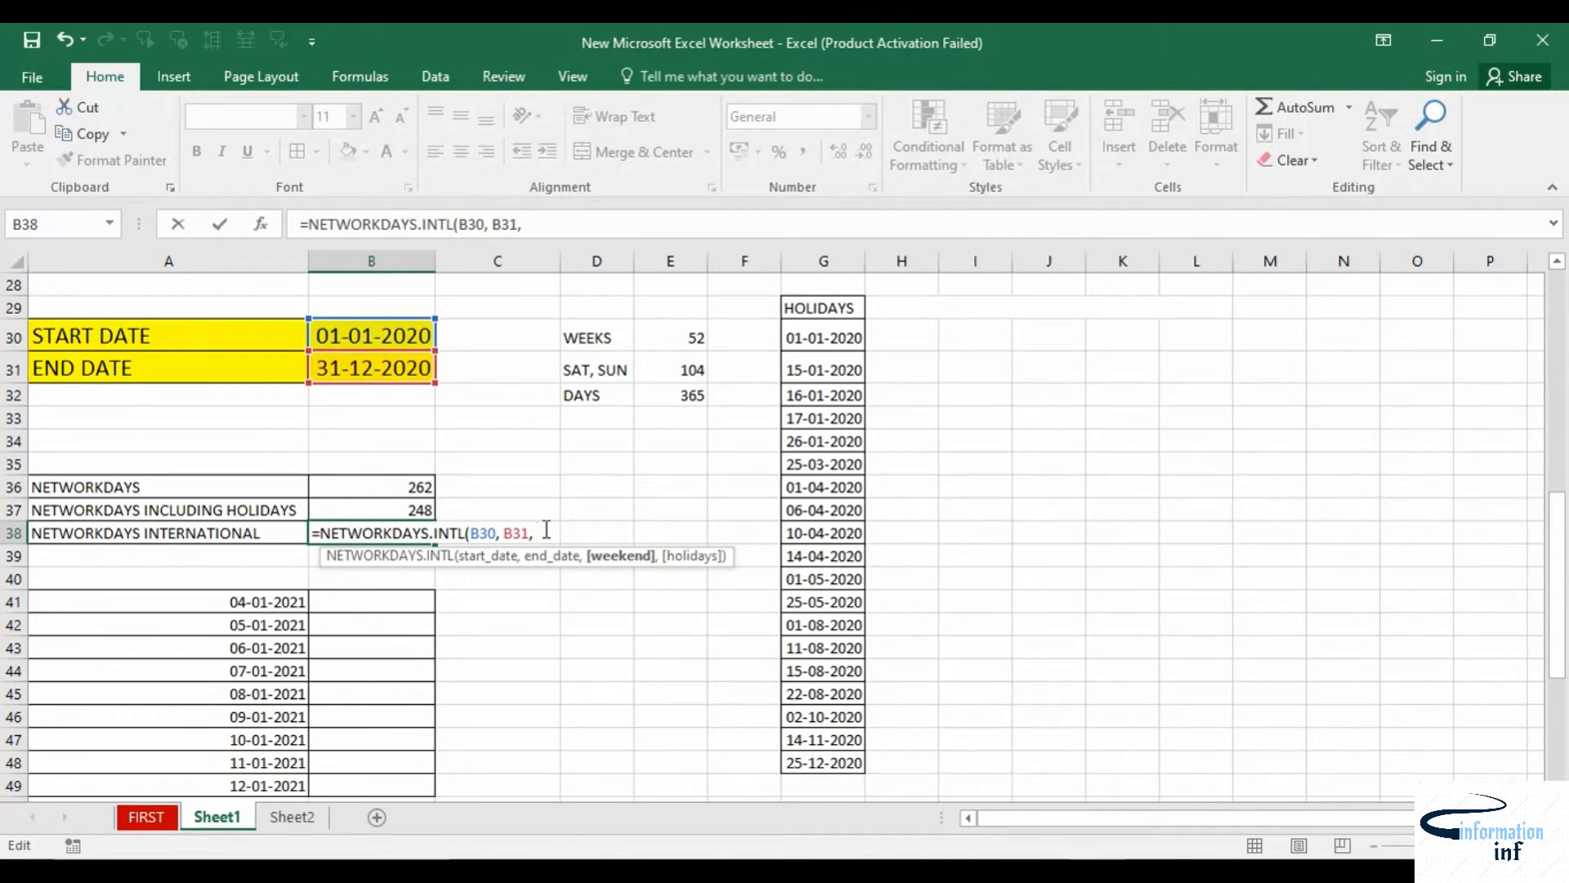
pyautogui.write('S')
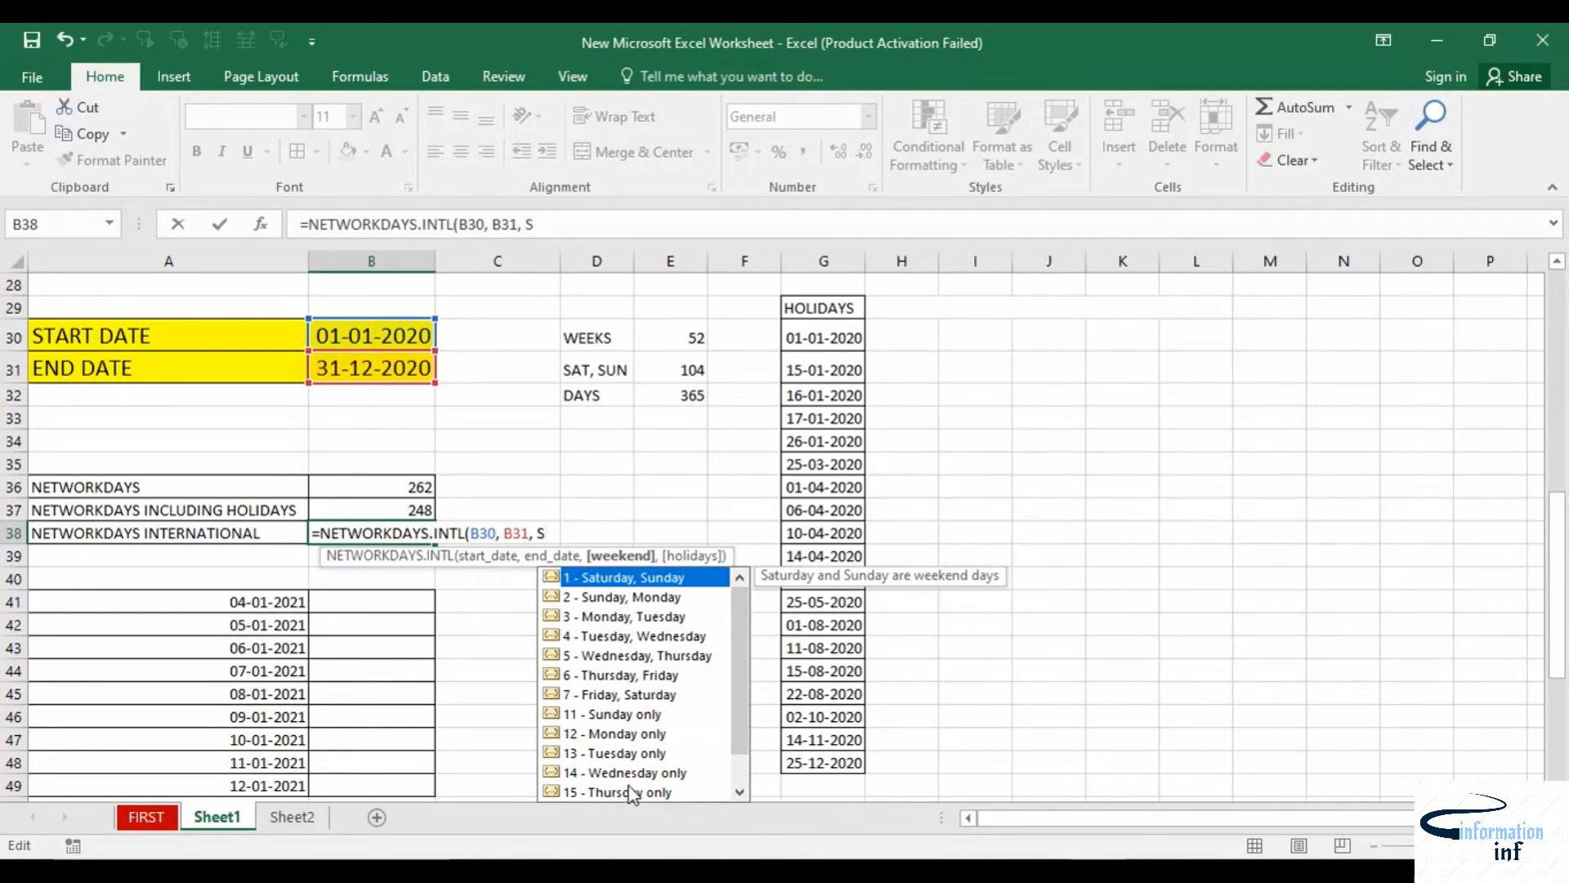
pyautogui.click(626, 716)
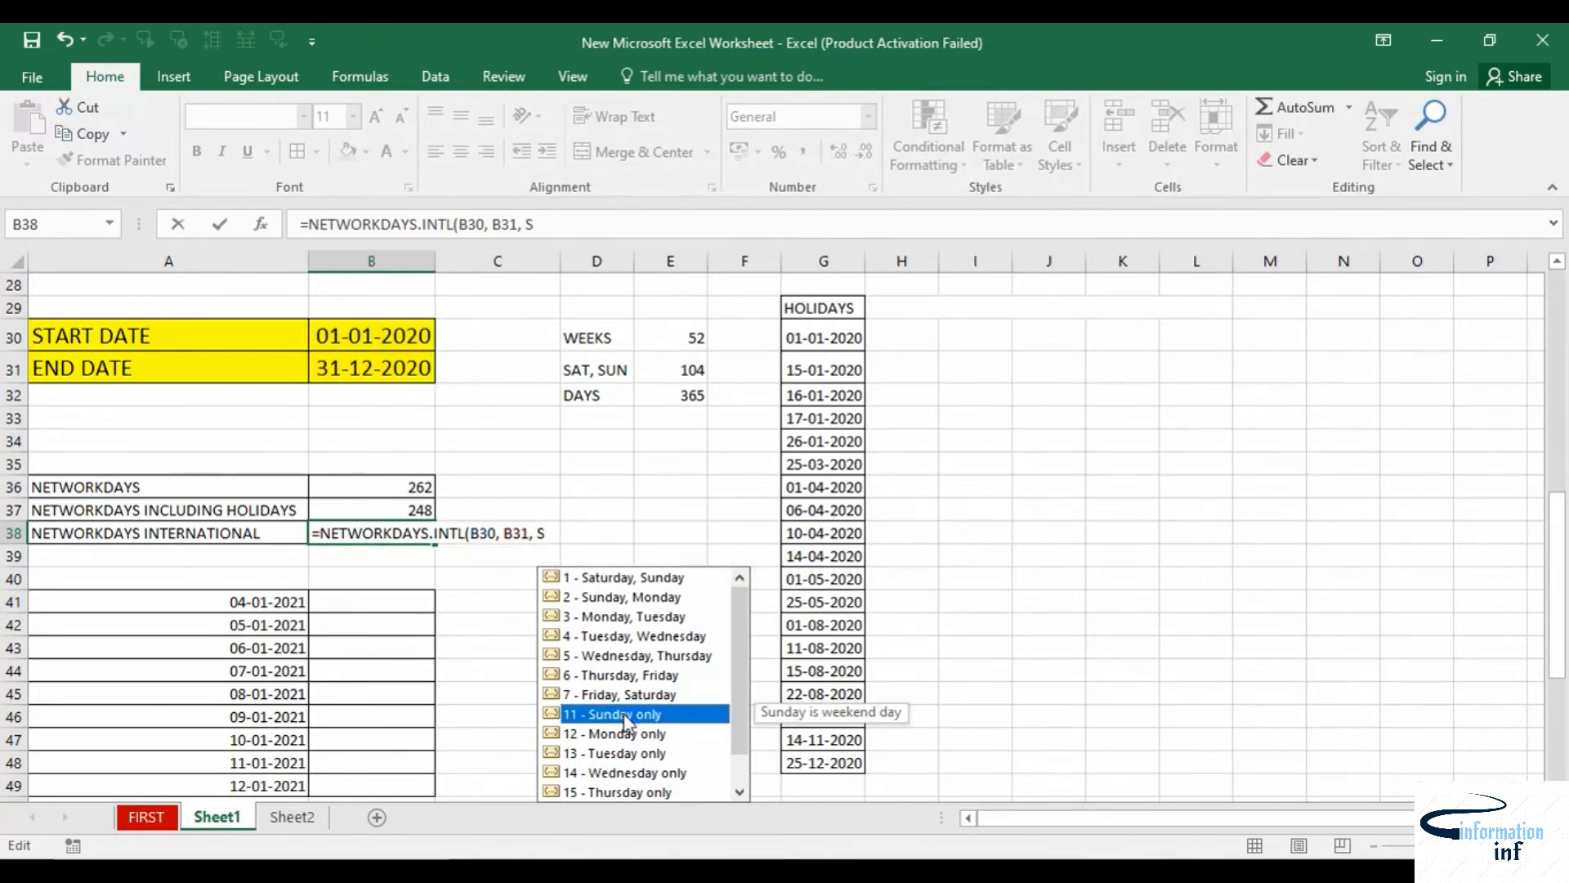
pyautogui.doubleClick(626, 716)
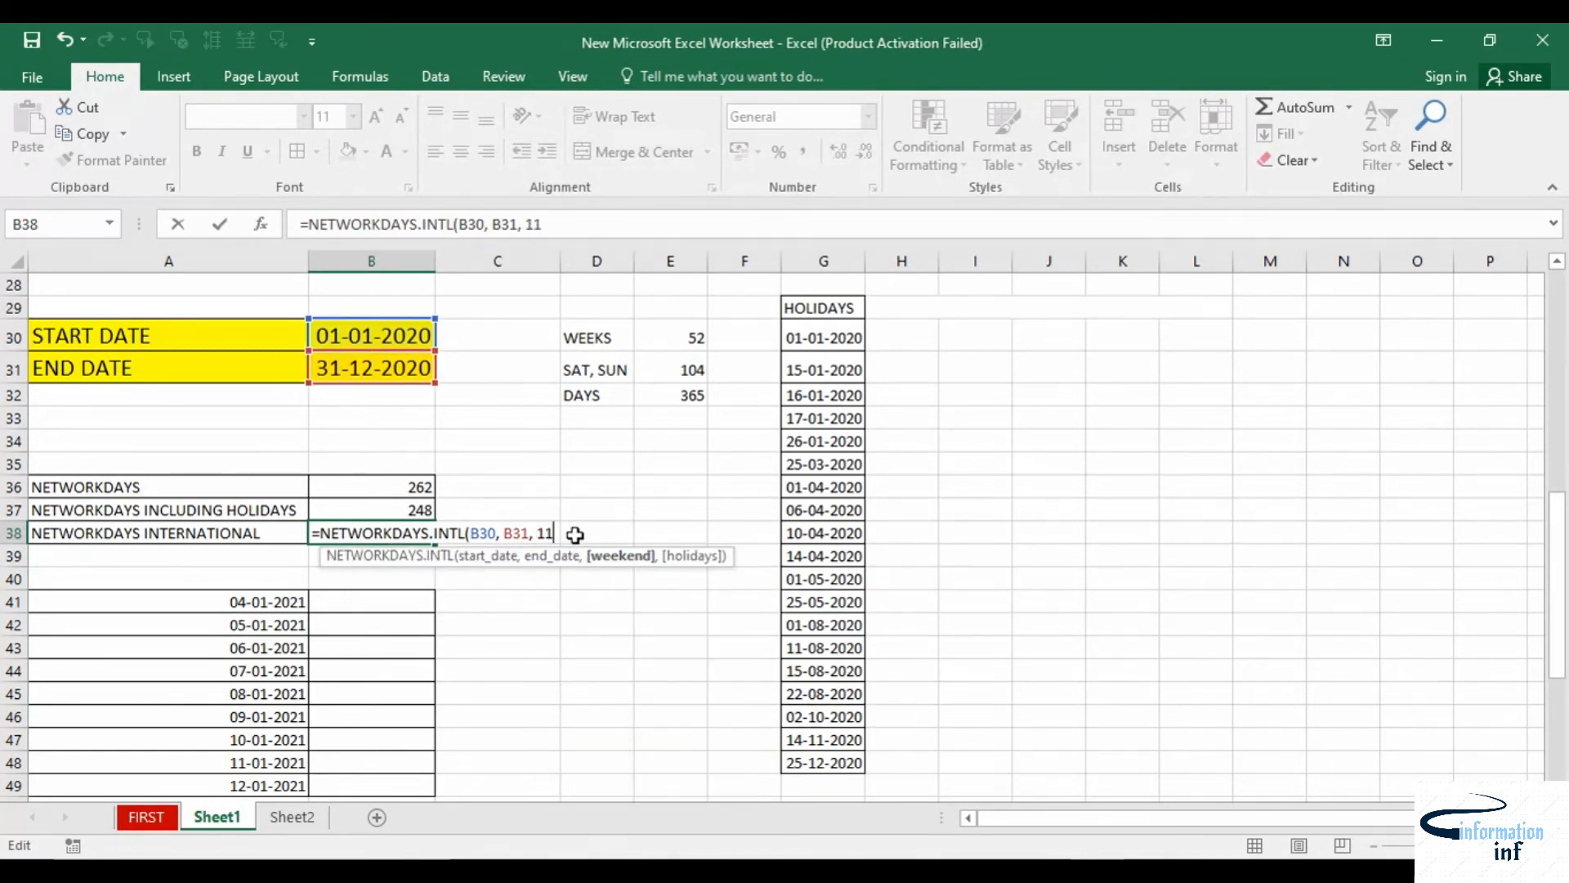
pyautogui.write(',')
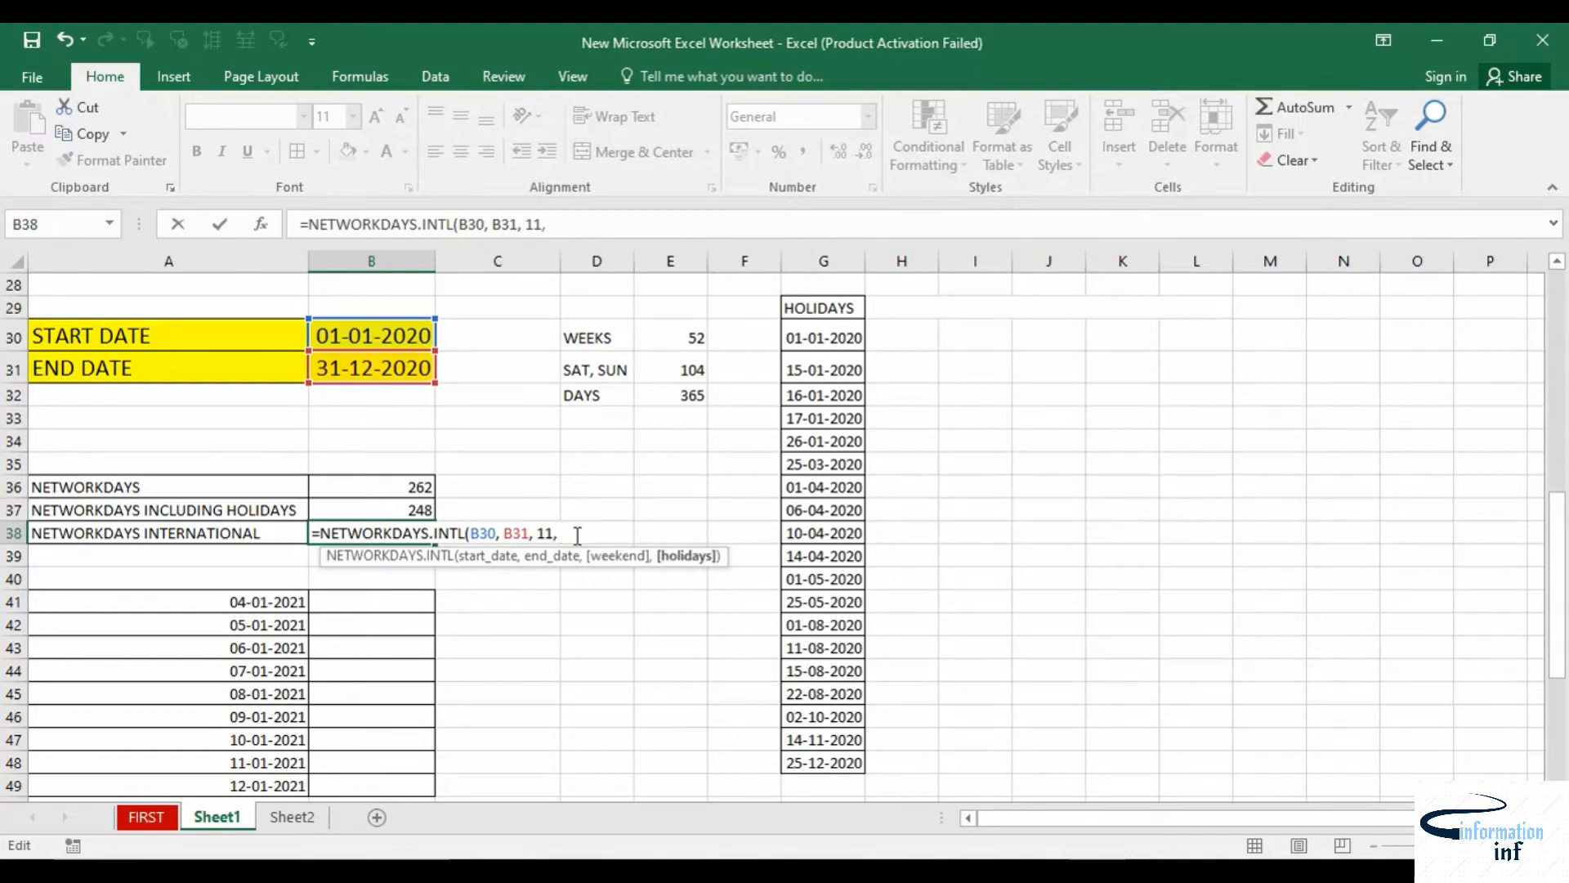
pyautogui.moveTo(806, 338); pyautogui.dragTo(811, 763)
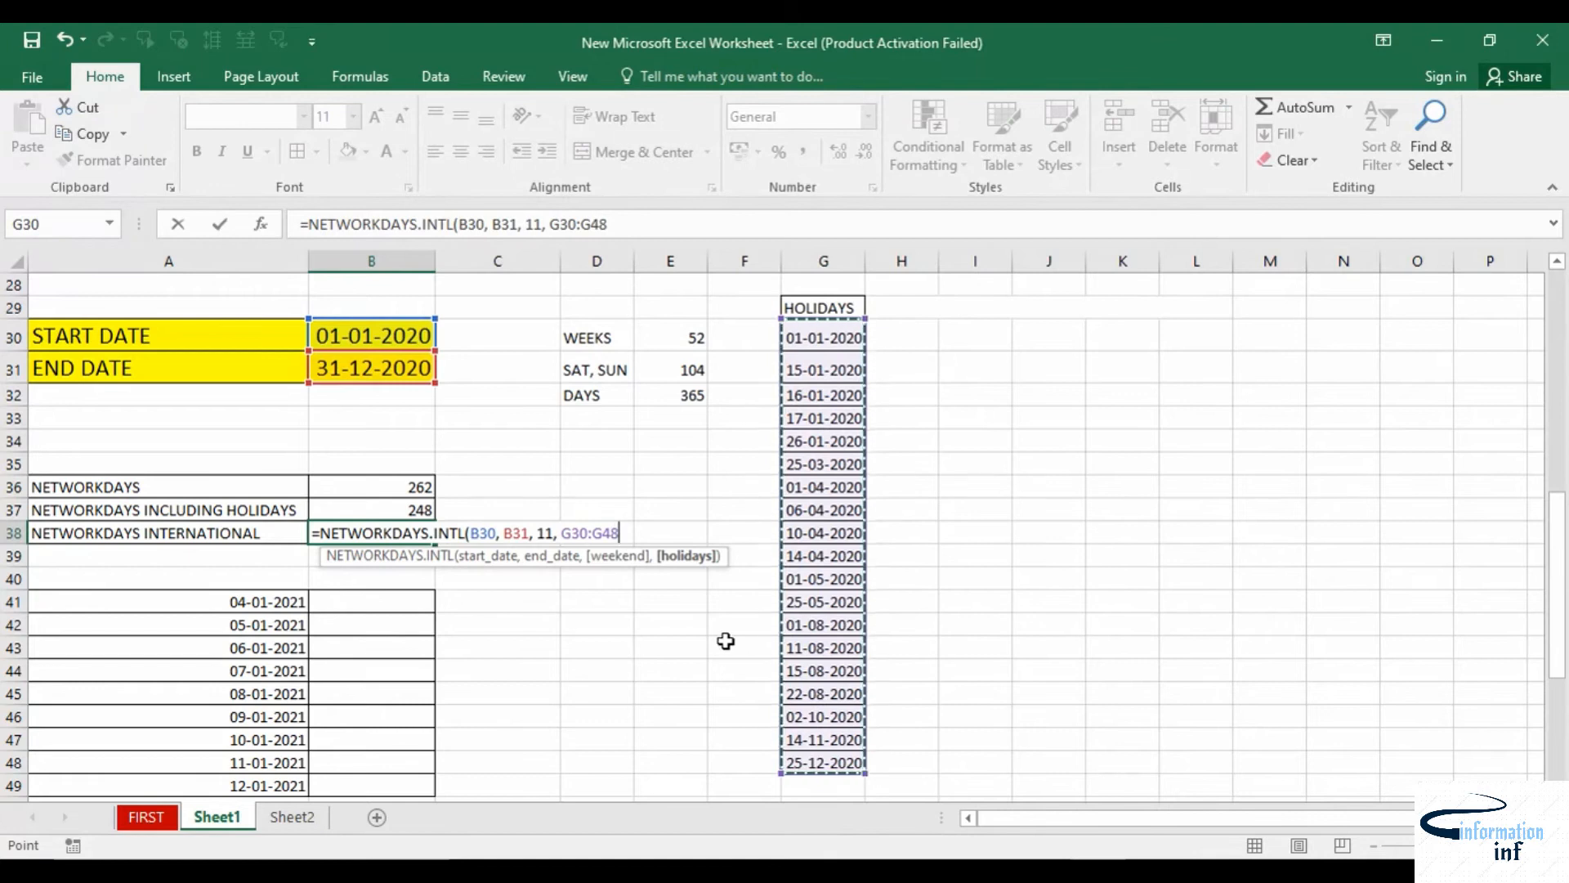
pyautogui.press('Return')
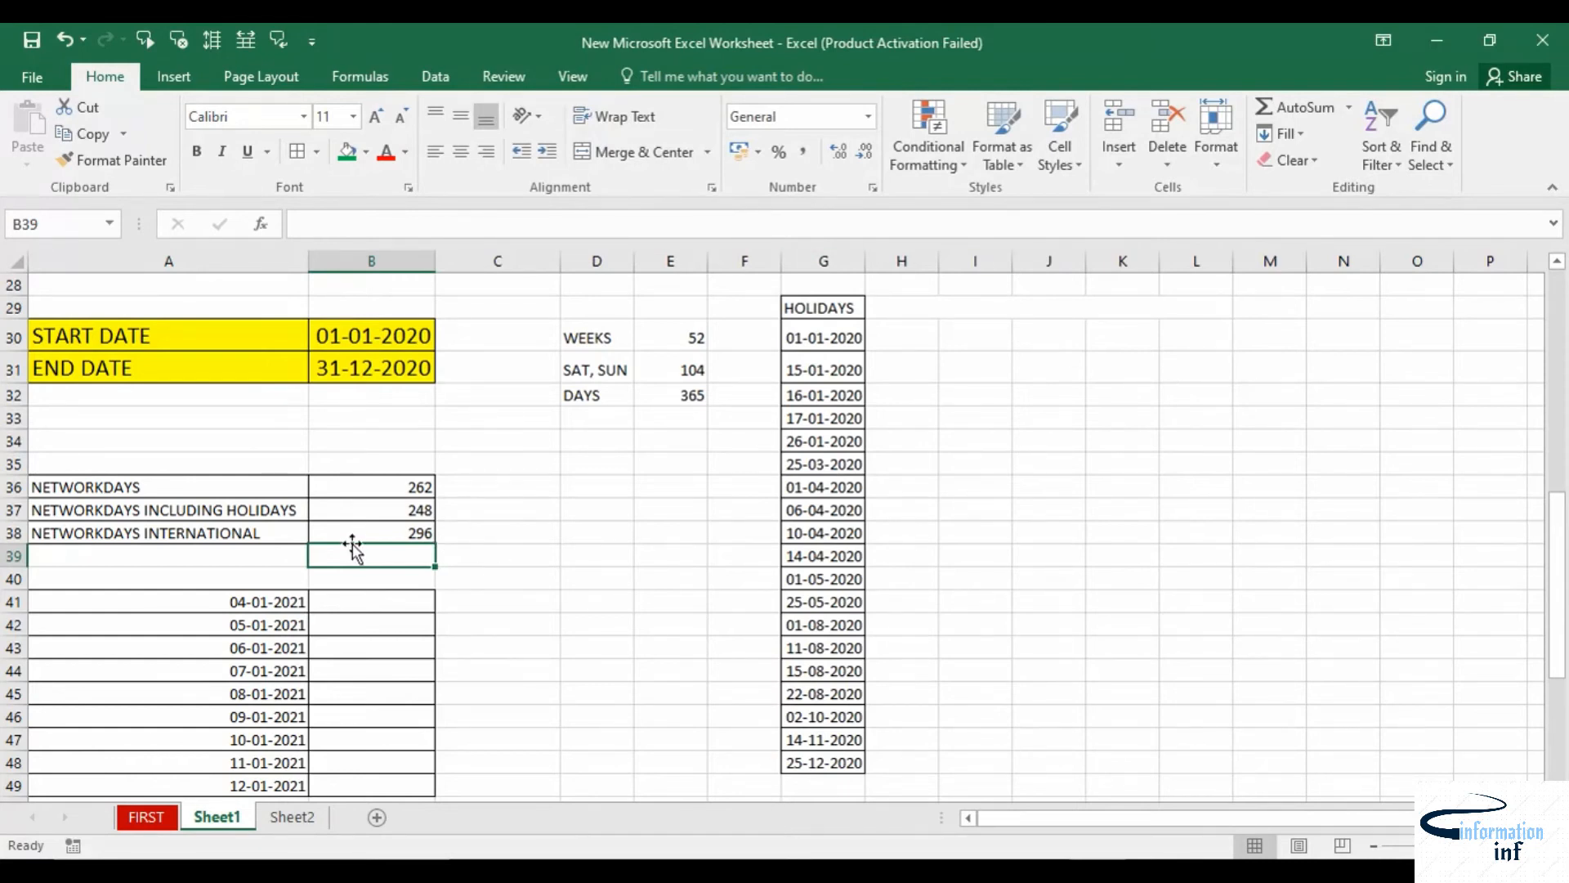
# Change the weekend argument of the NETWORKDAYS.INTL formula in B38 to 6 - Thursday, Friday
pyautogui.click(405, 533)
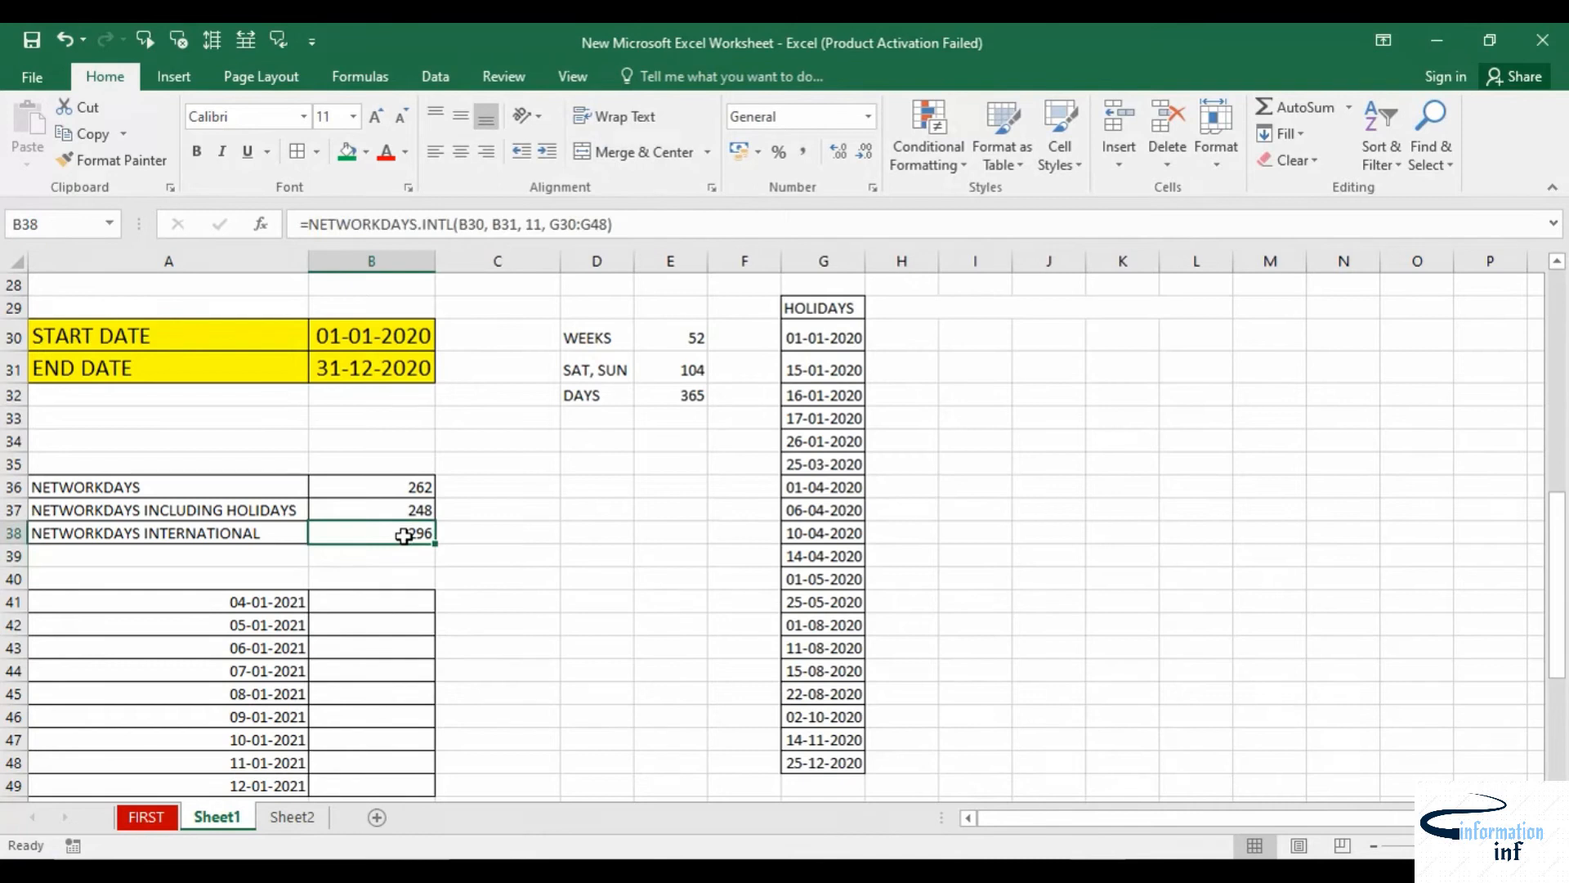
pyautogui.click(535, 223)
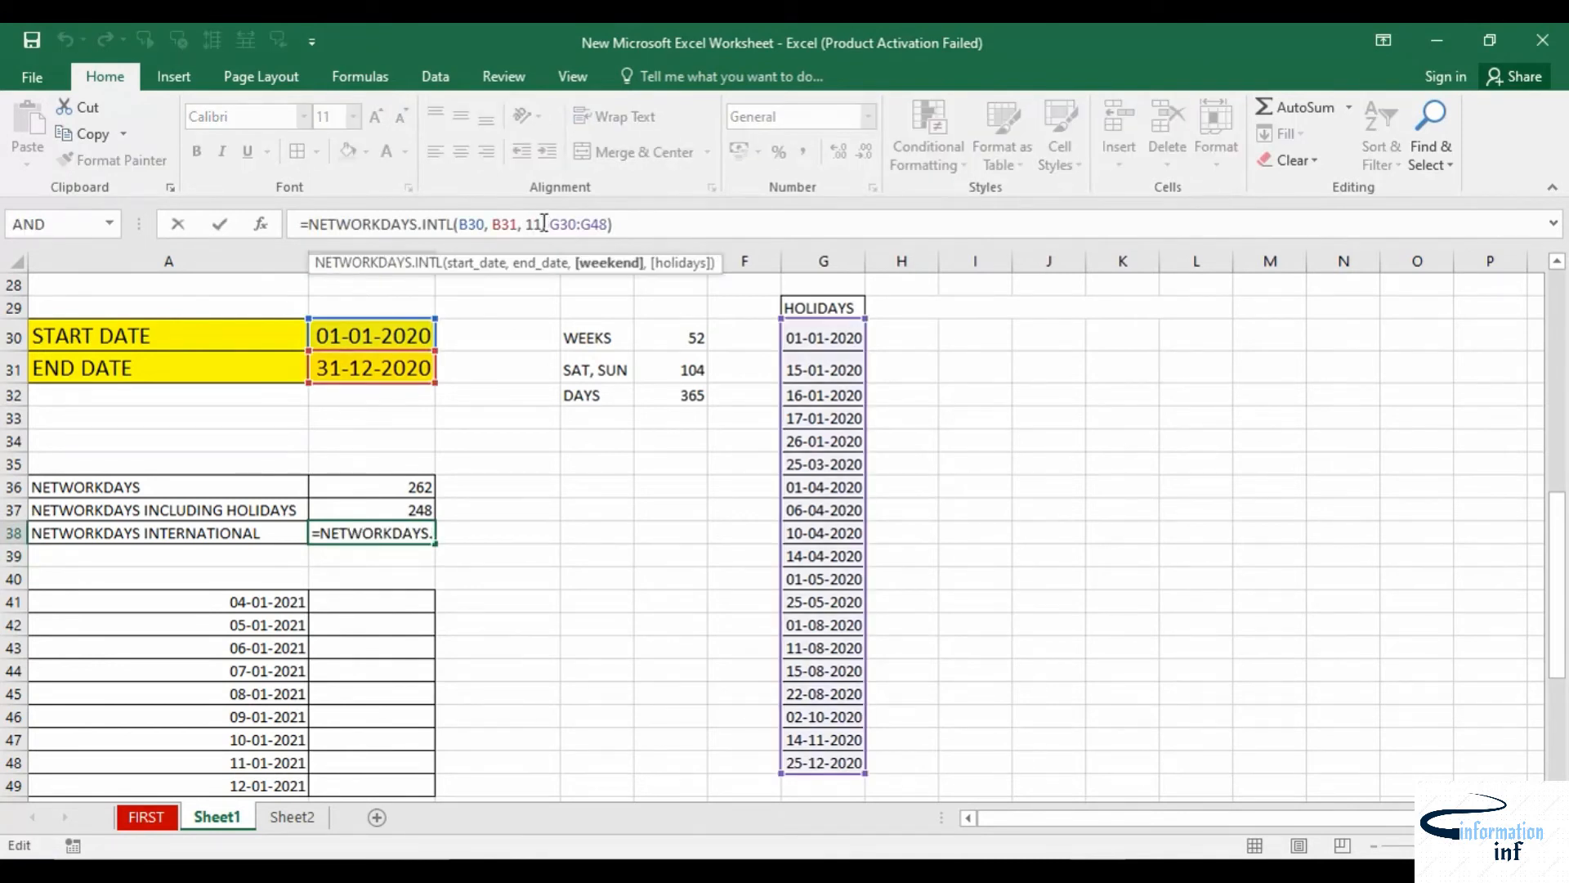
pyautogui.press('BackSpace')
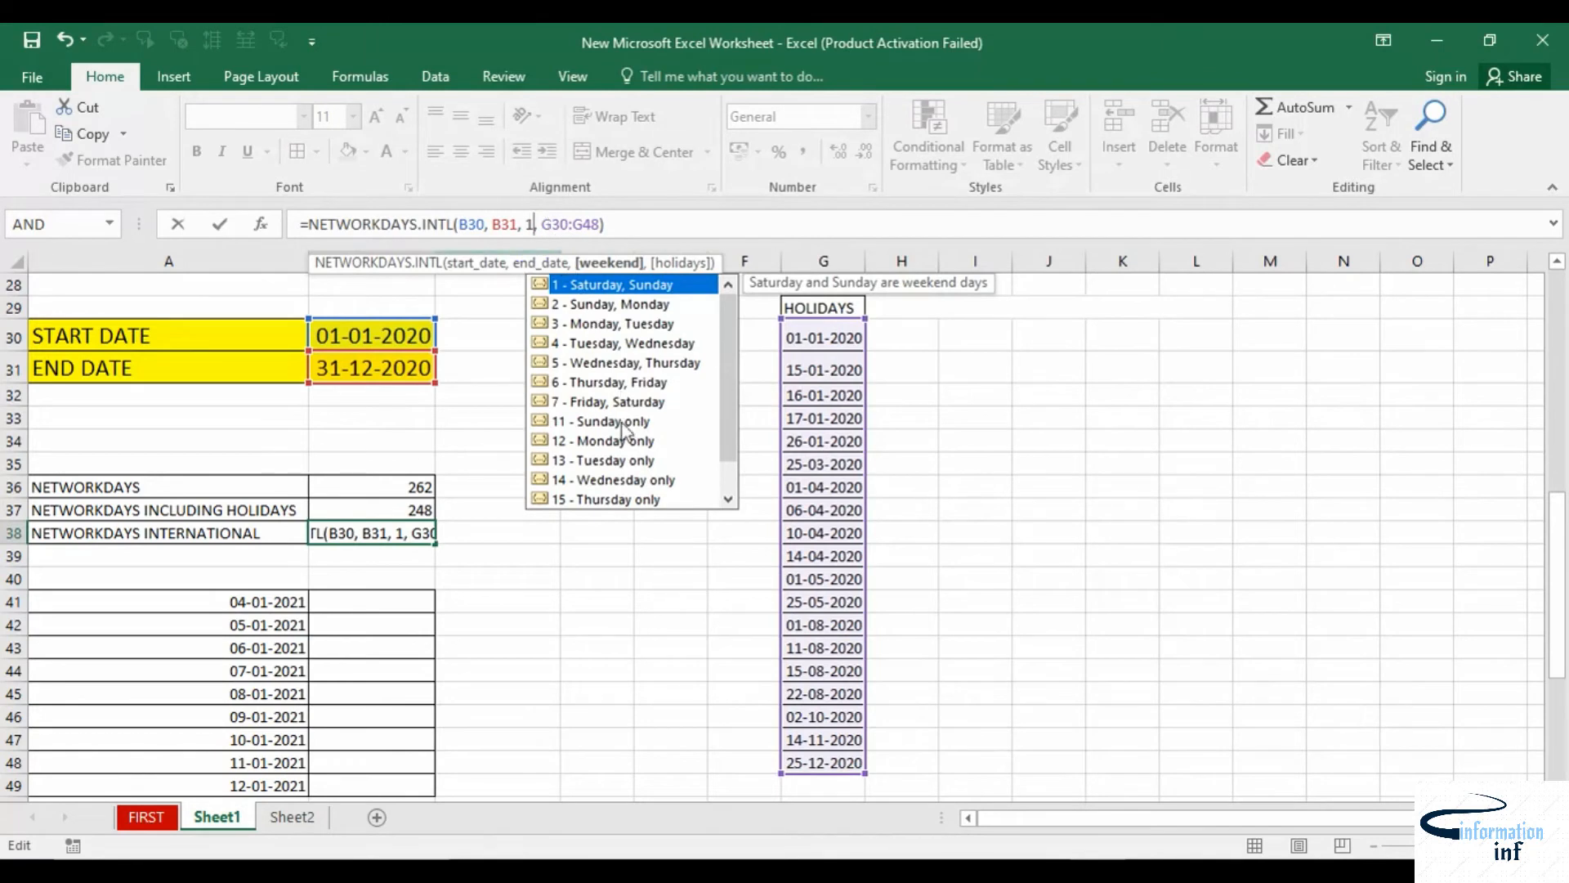
pyautogui.doubleClick(627, 382)
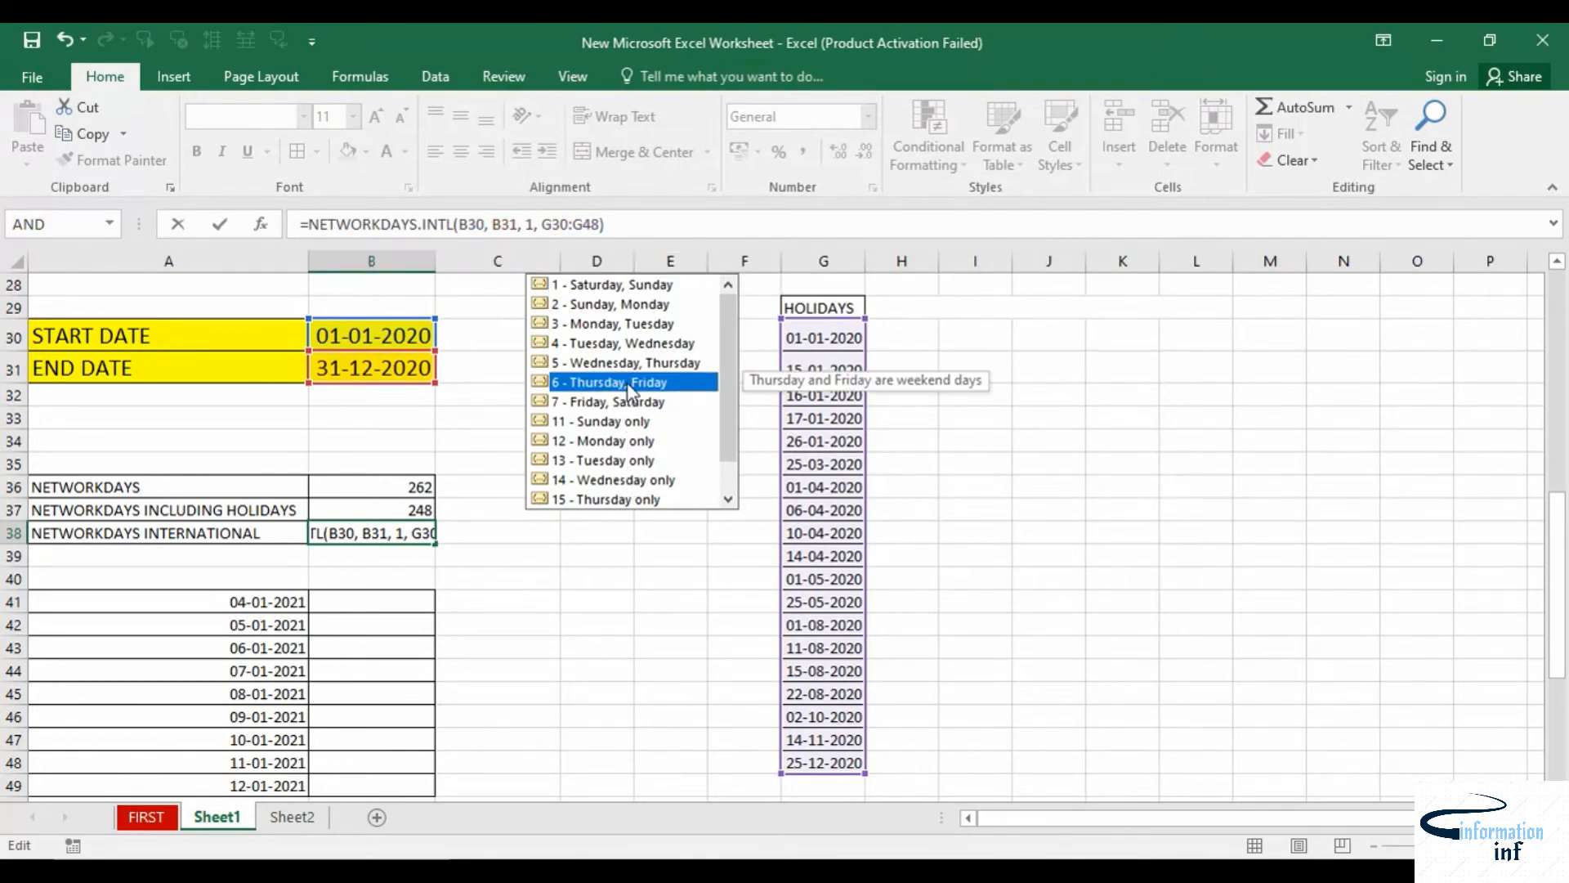
pyautogui.press('Return')
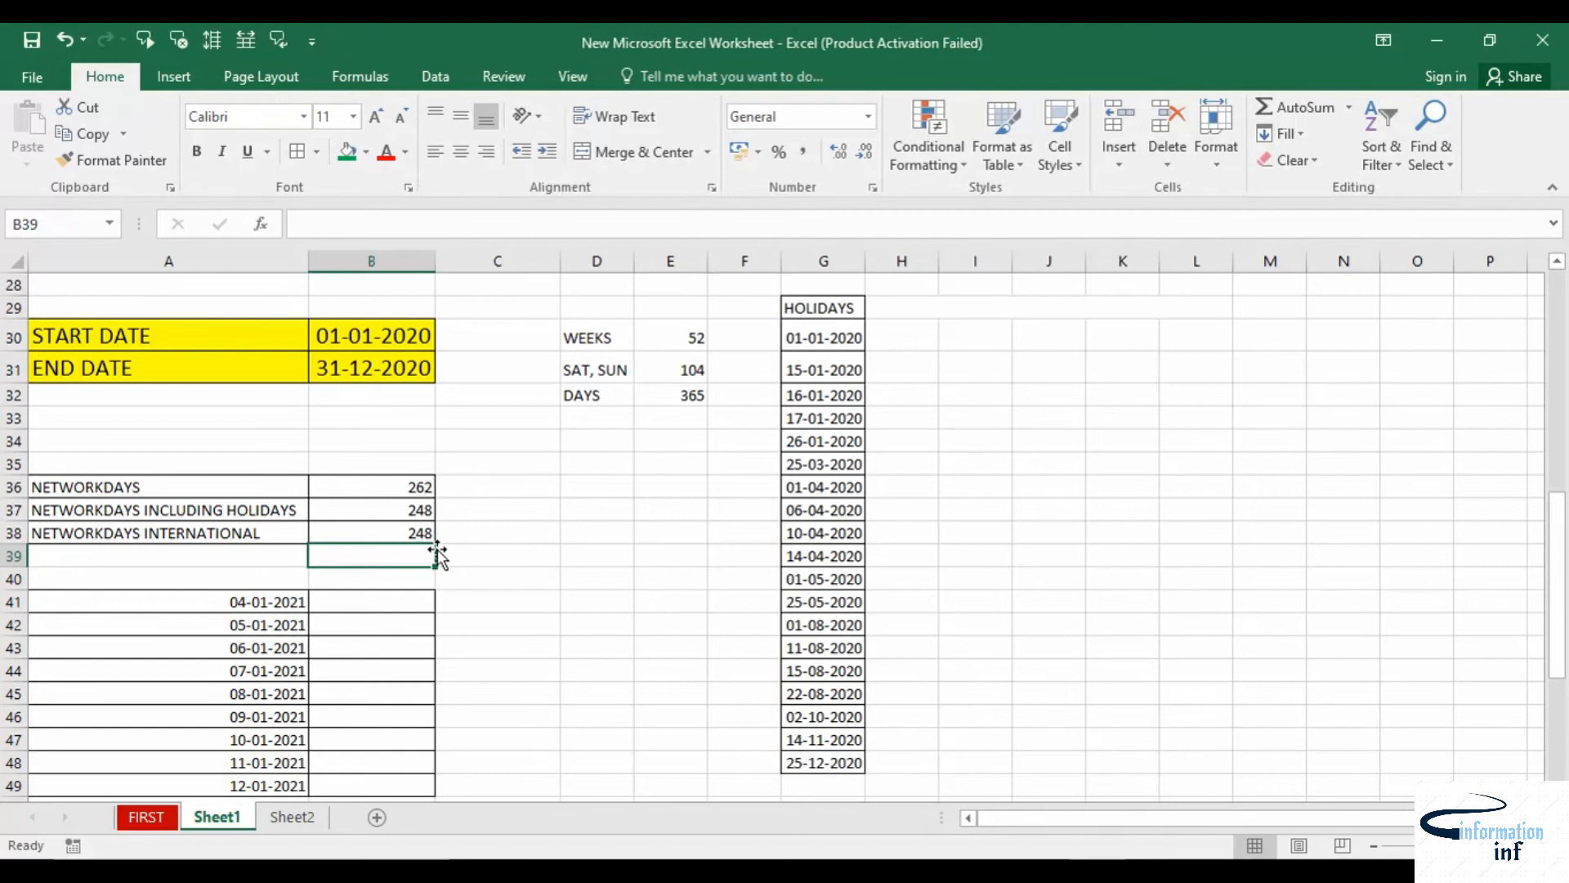
# Apply the custom number format dddd to the dates in A41:A49 so they show as weekday names
pyautogui.scroll(-2, 376, 549)
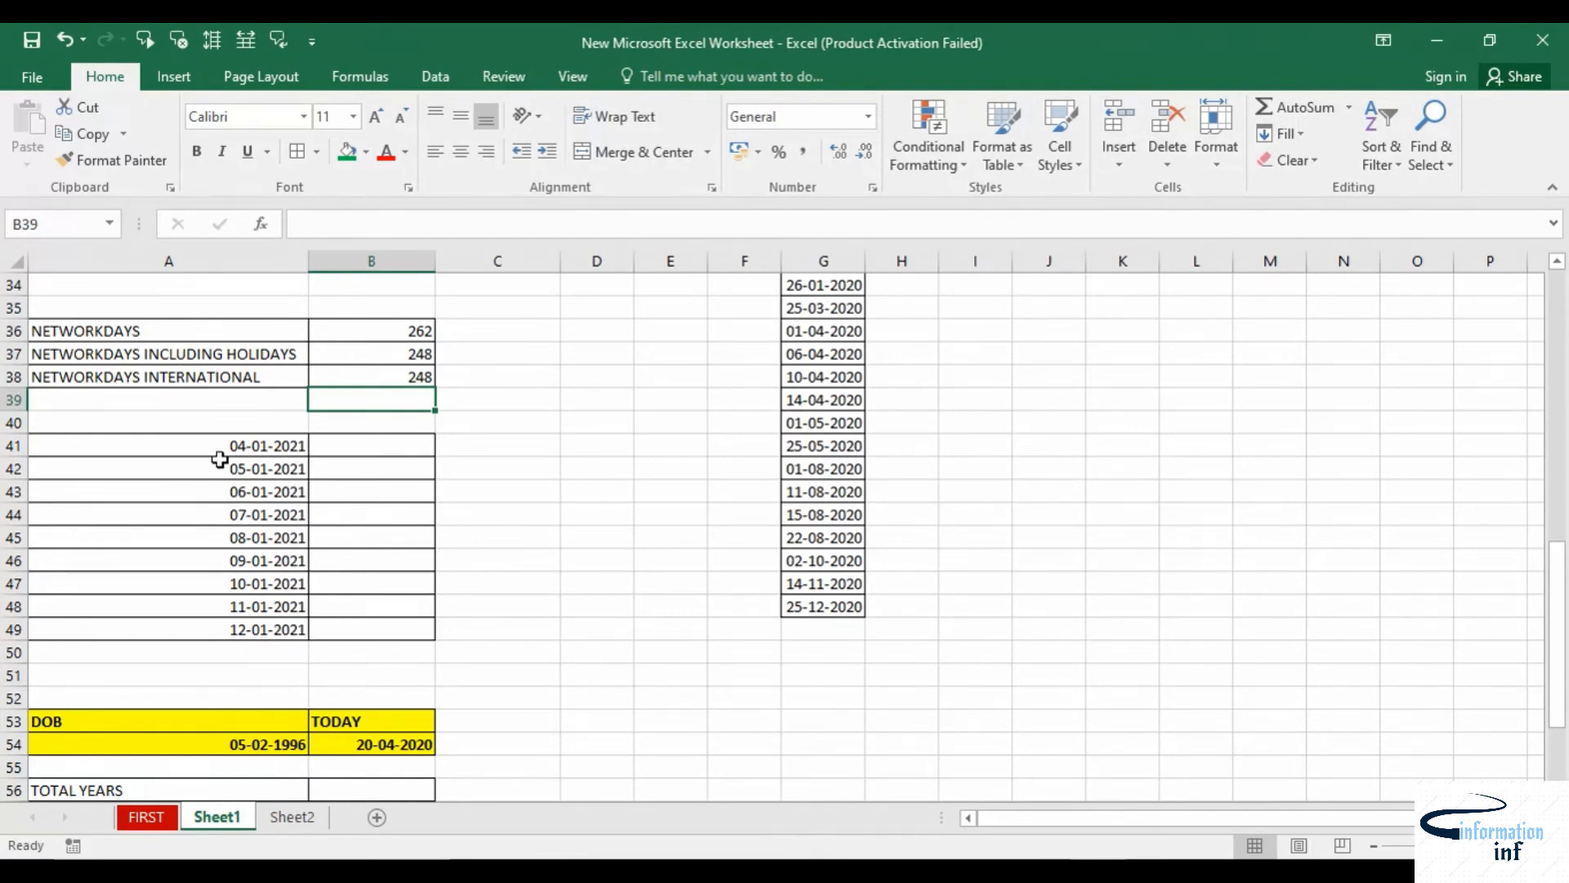
pyautogui.moveTo(218, 448); pyautogui.dragTo(237, 627)
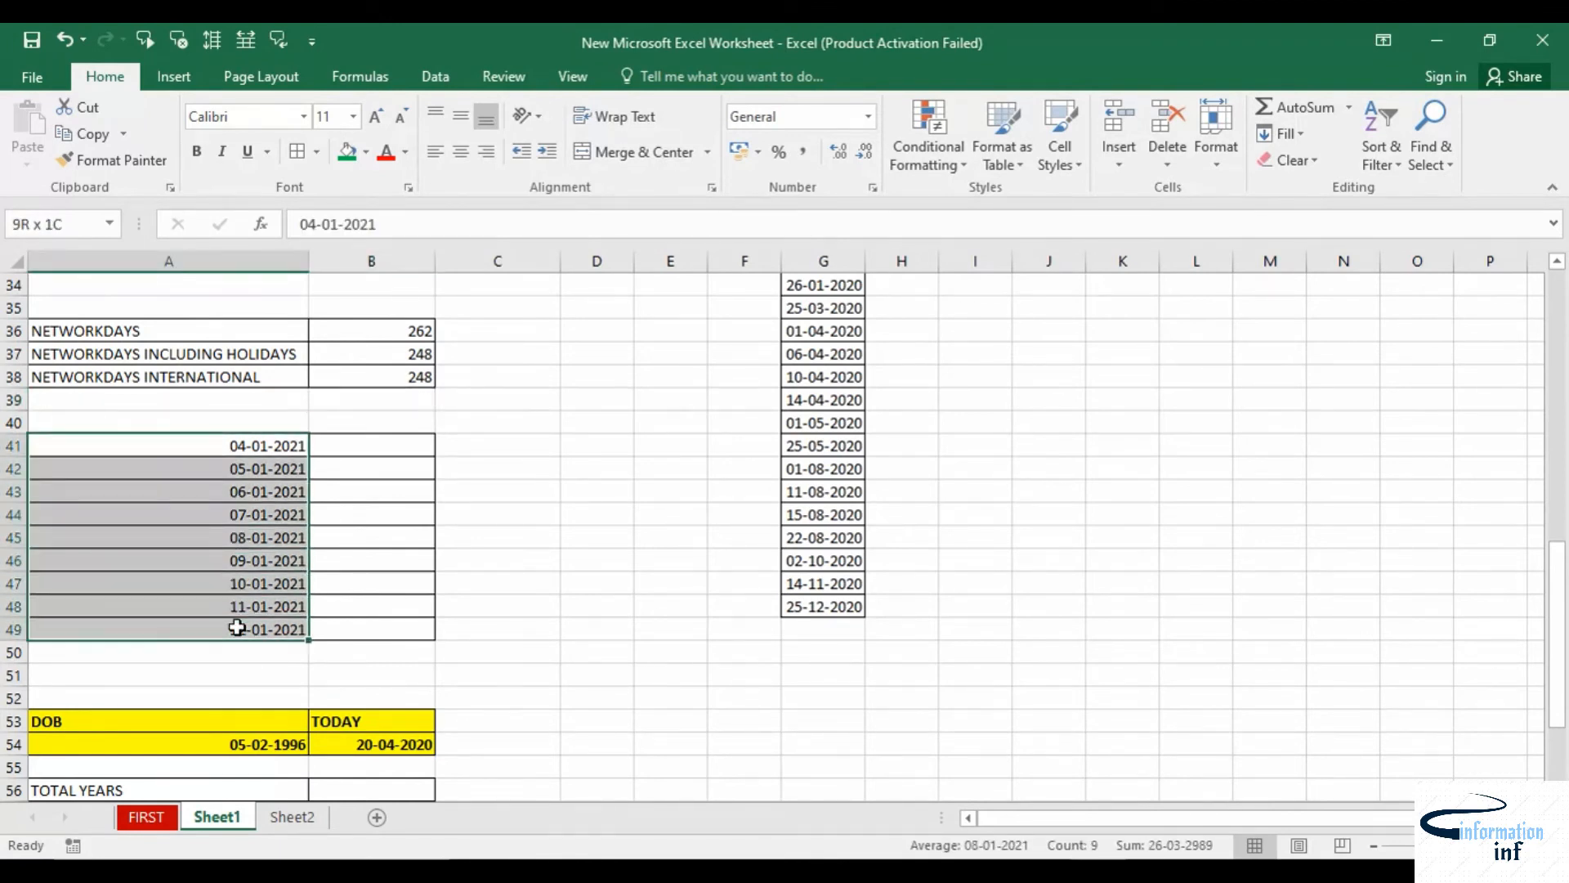
pyautogui.rightClick(211, 558)
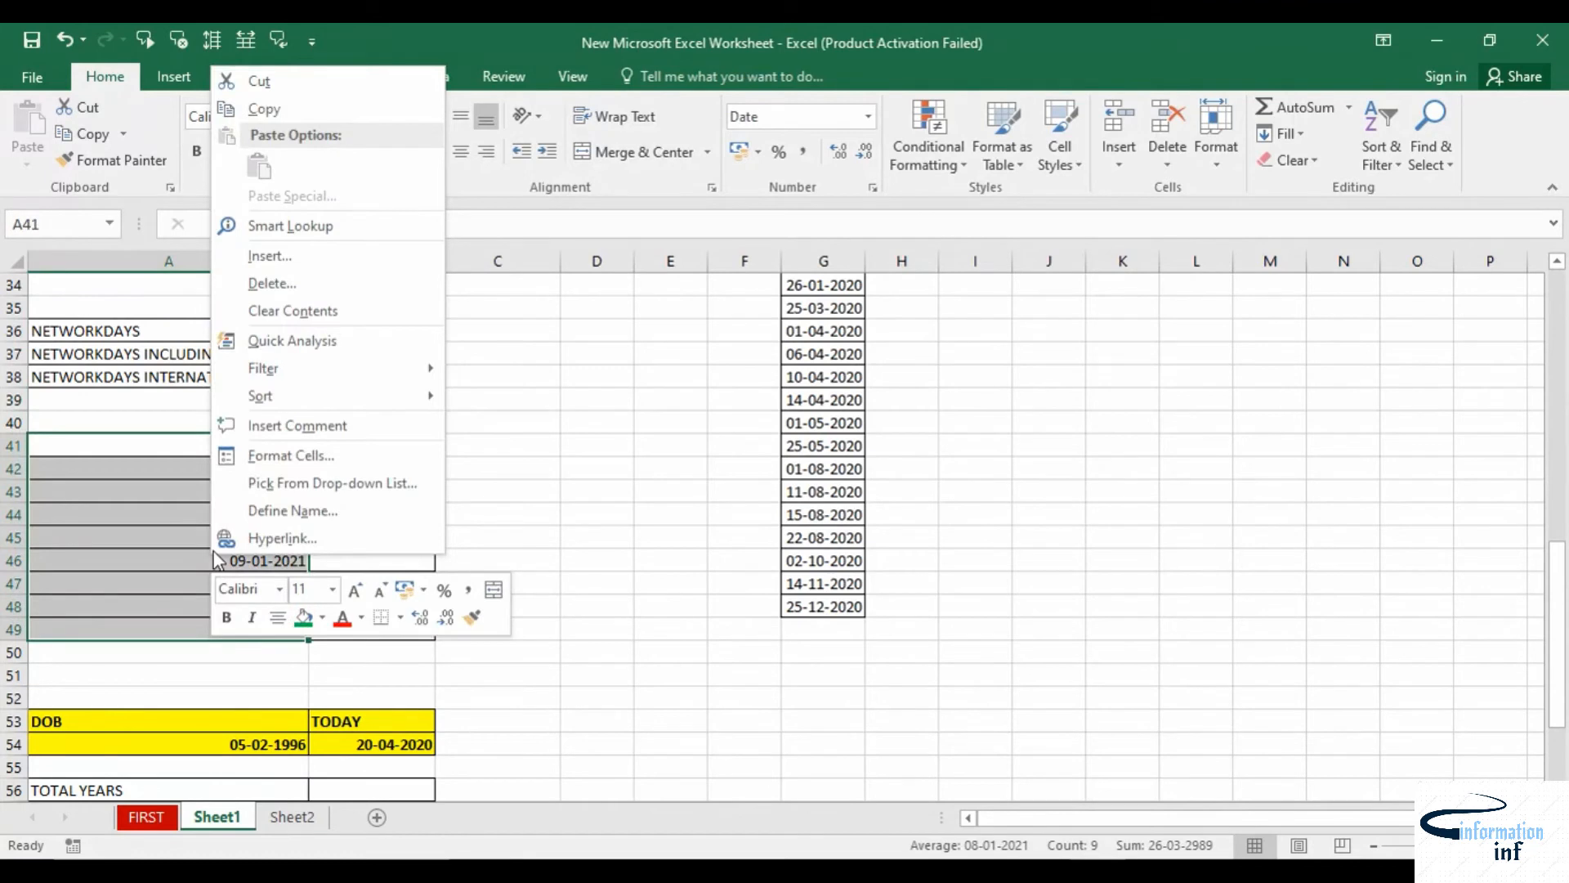
pyautogui.click(267, 458)
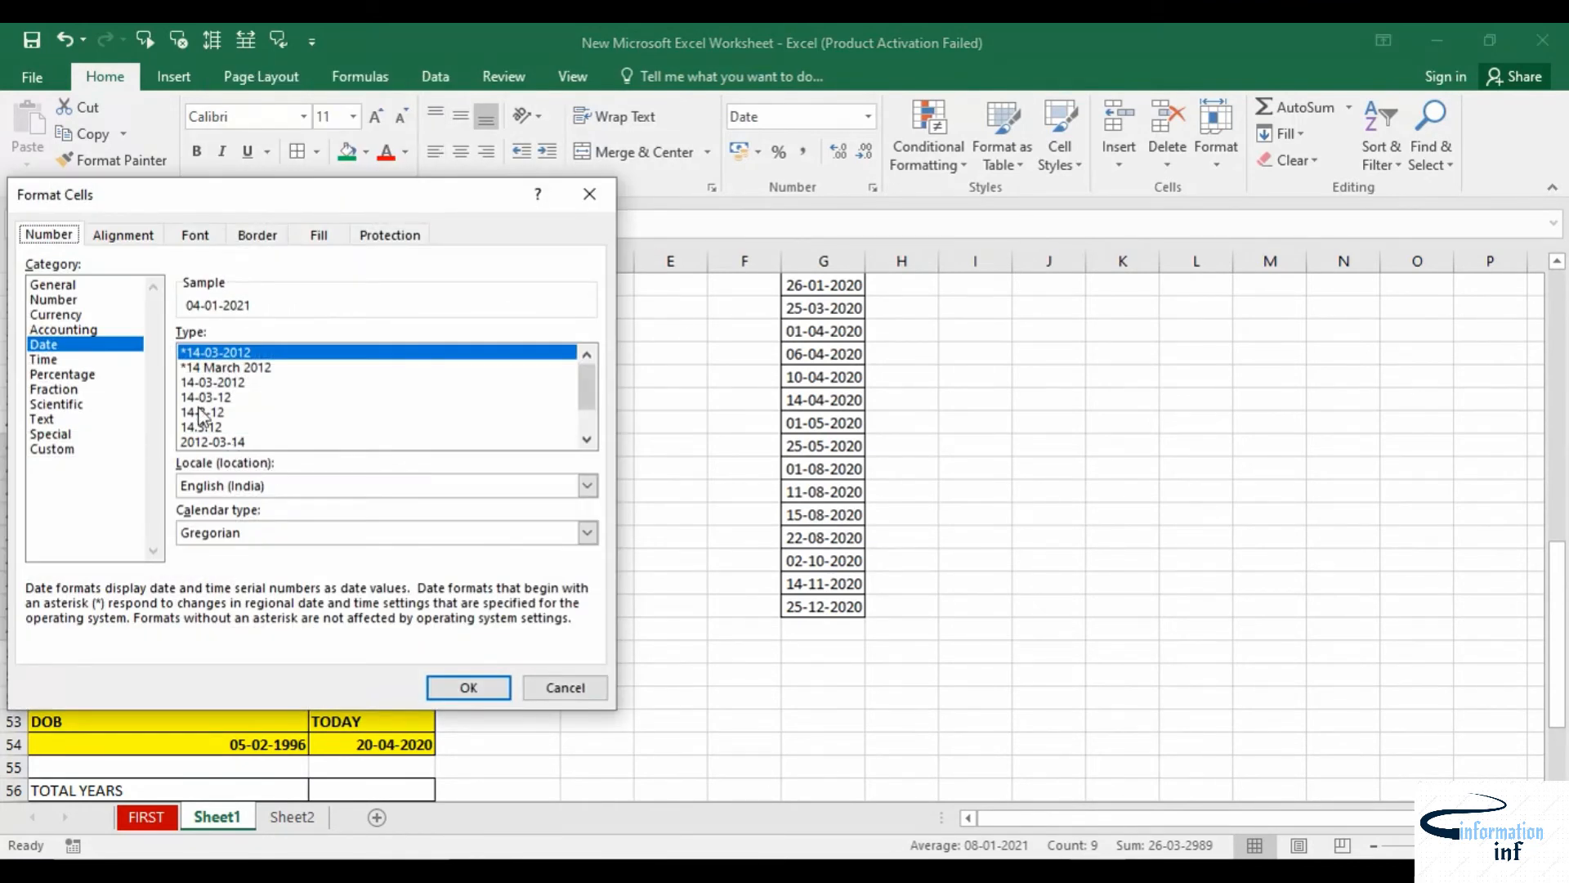
pyautogui.click(75, 435)
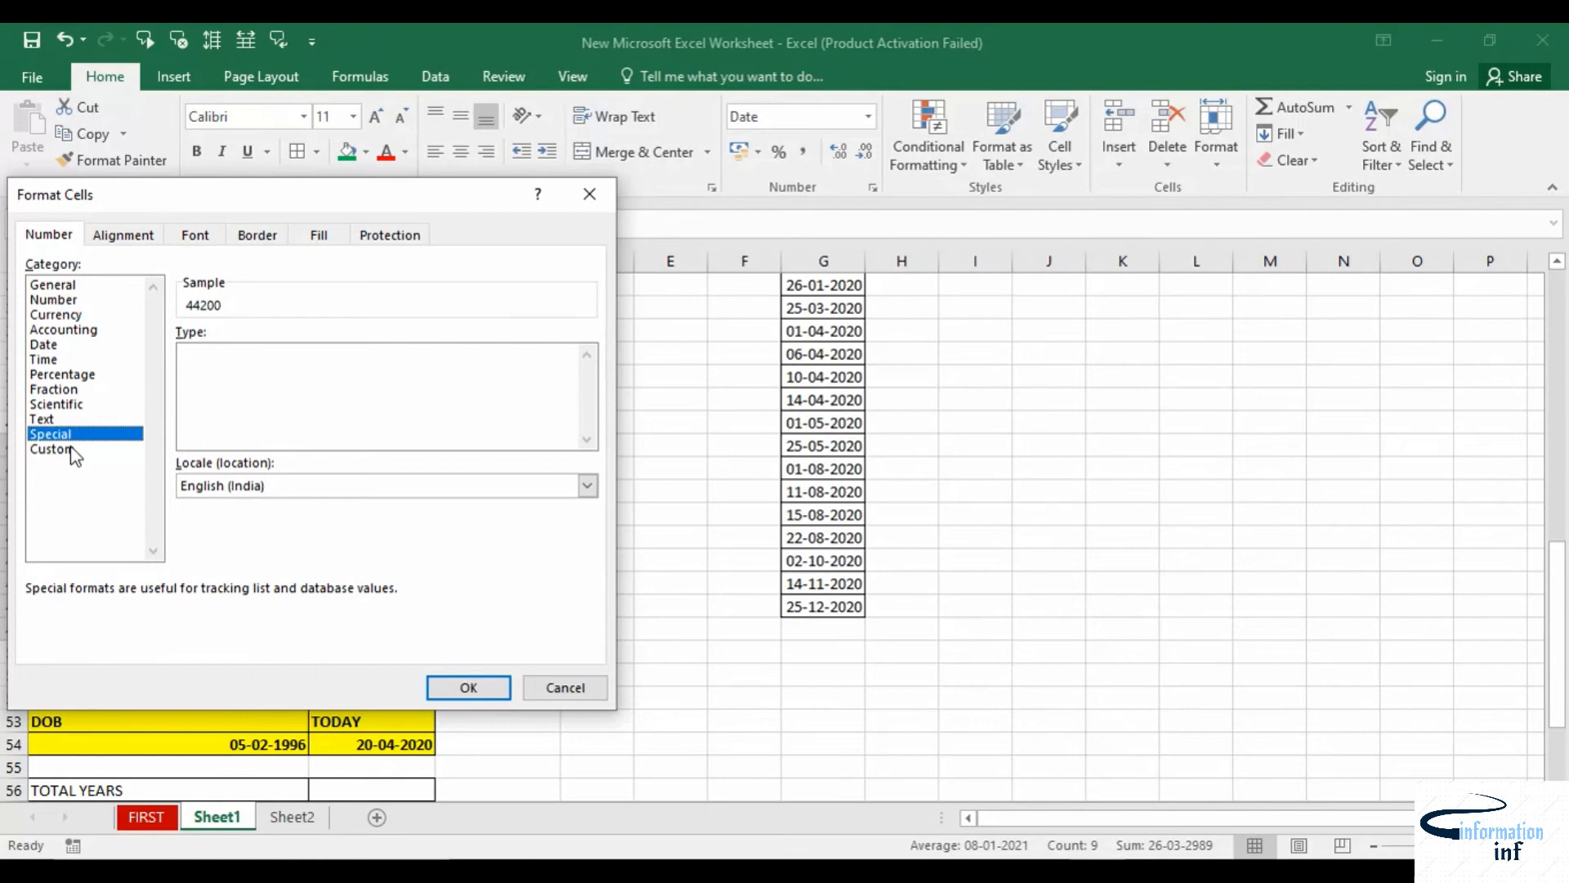
pyautogui.click(74, 448)
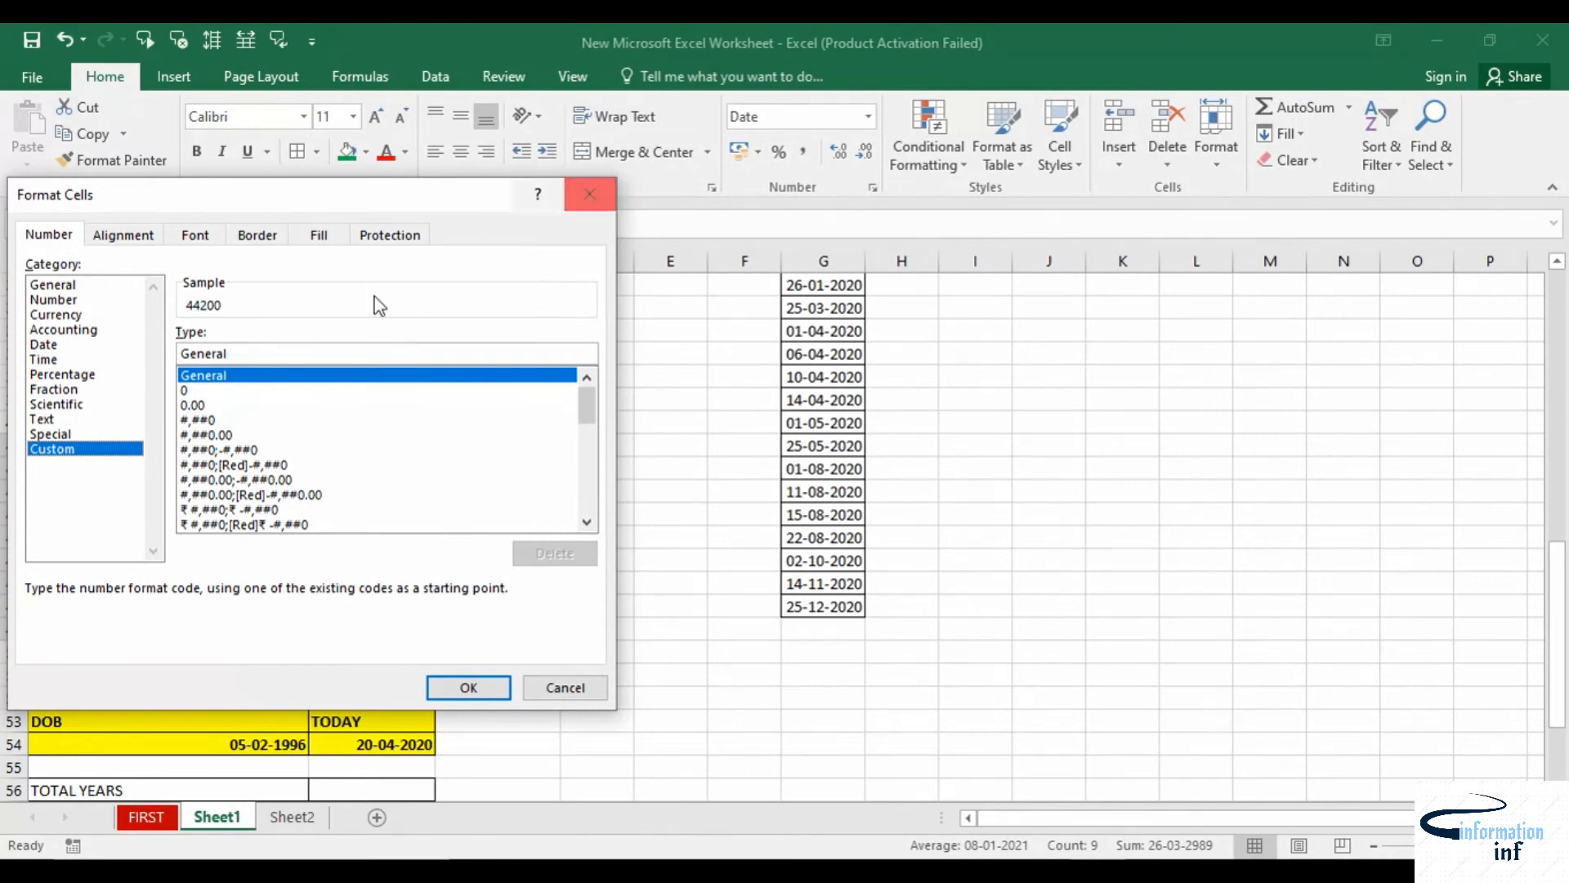
pyautogui.moveTo(252, 356); pyautogui.dragTo(172, 368)
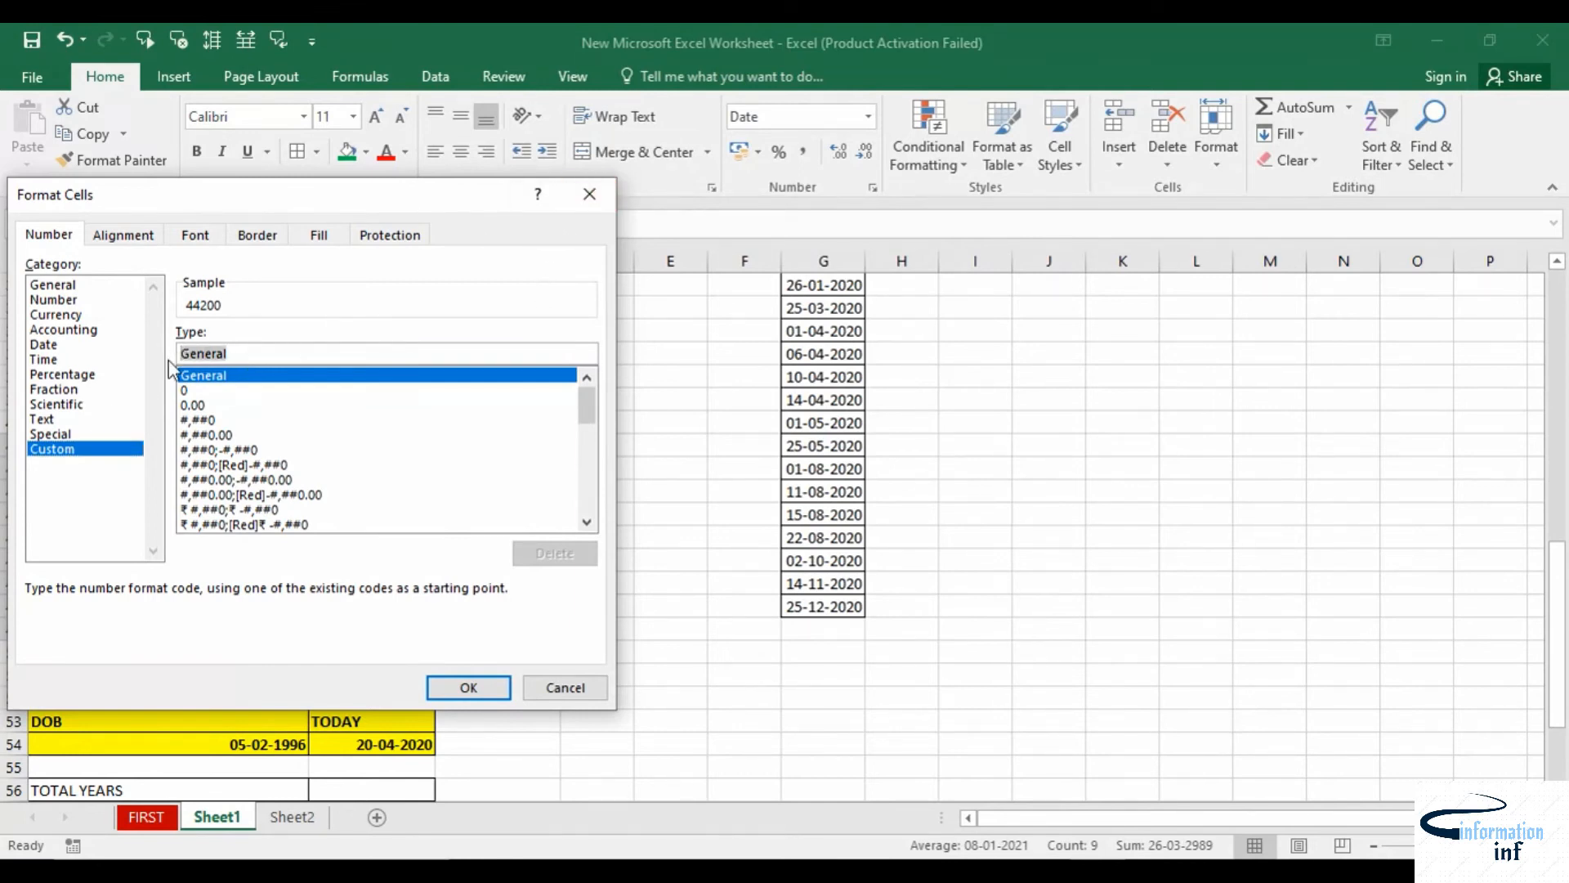
pyautogui.write('D')
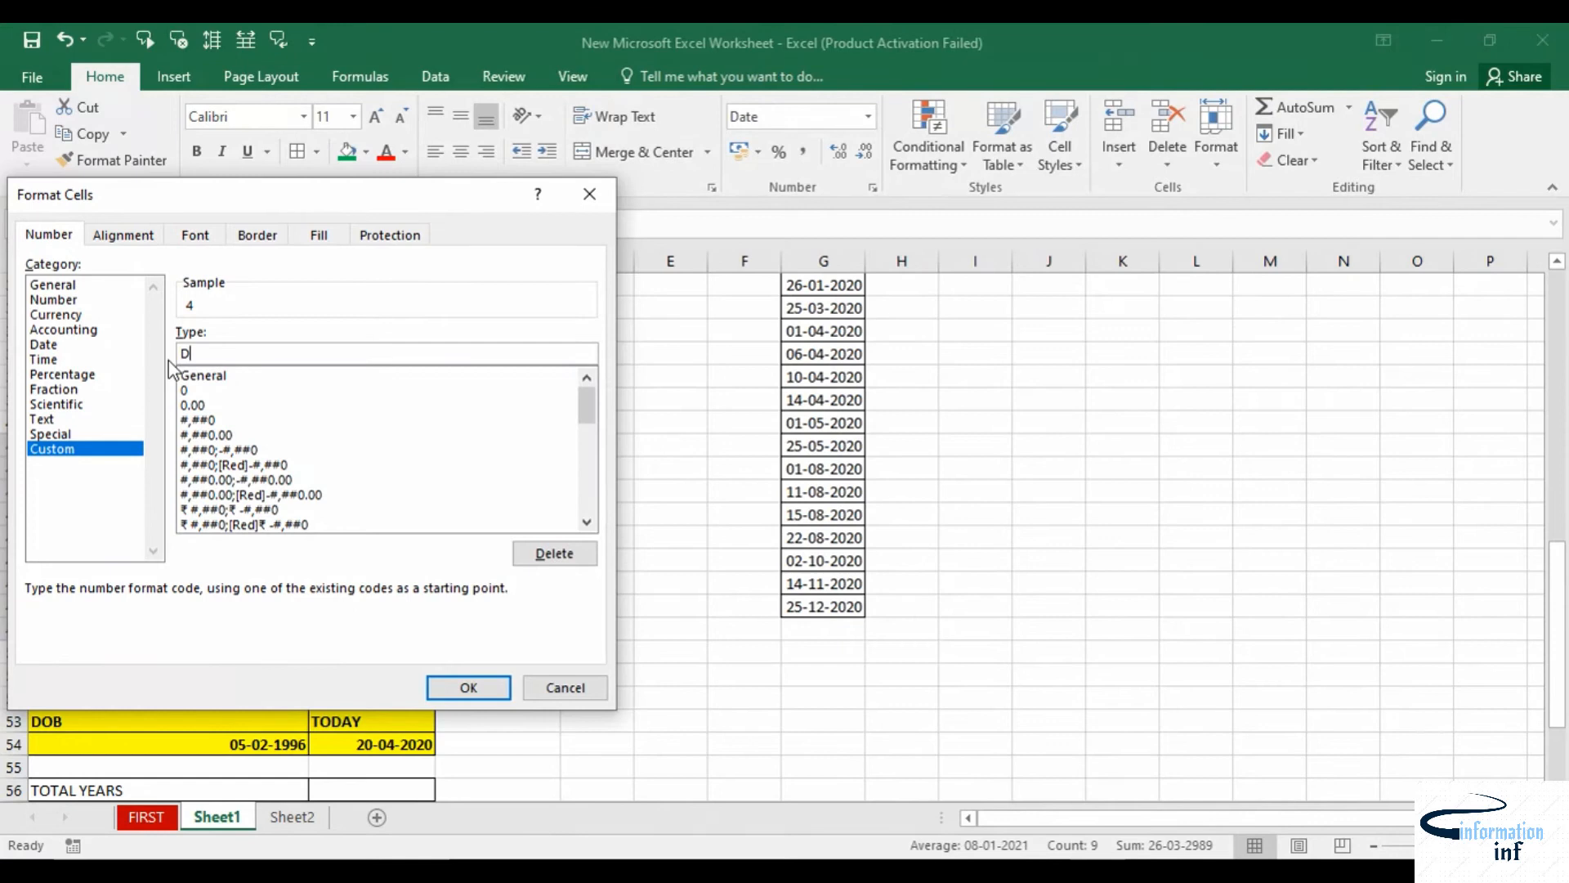
pyautogui.press('BackSpace')
pyautogui.write('dddd')
pyautogui.moveTo(365, 199); pyautogui.dragTo(853, 199)
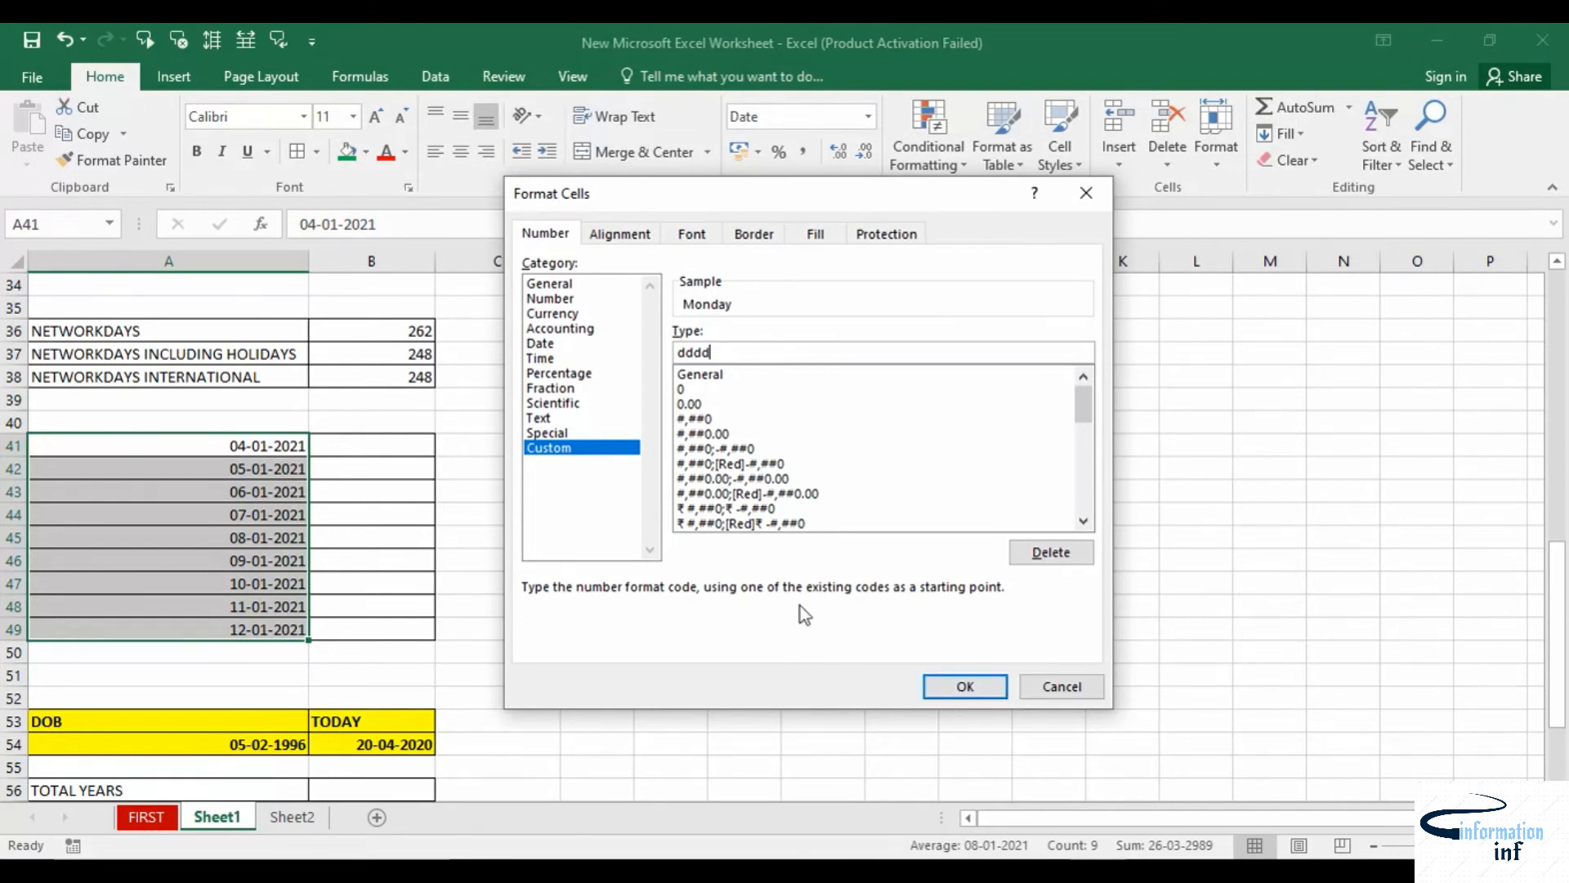
pyautogui.click(967, 687)
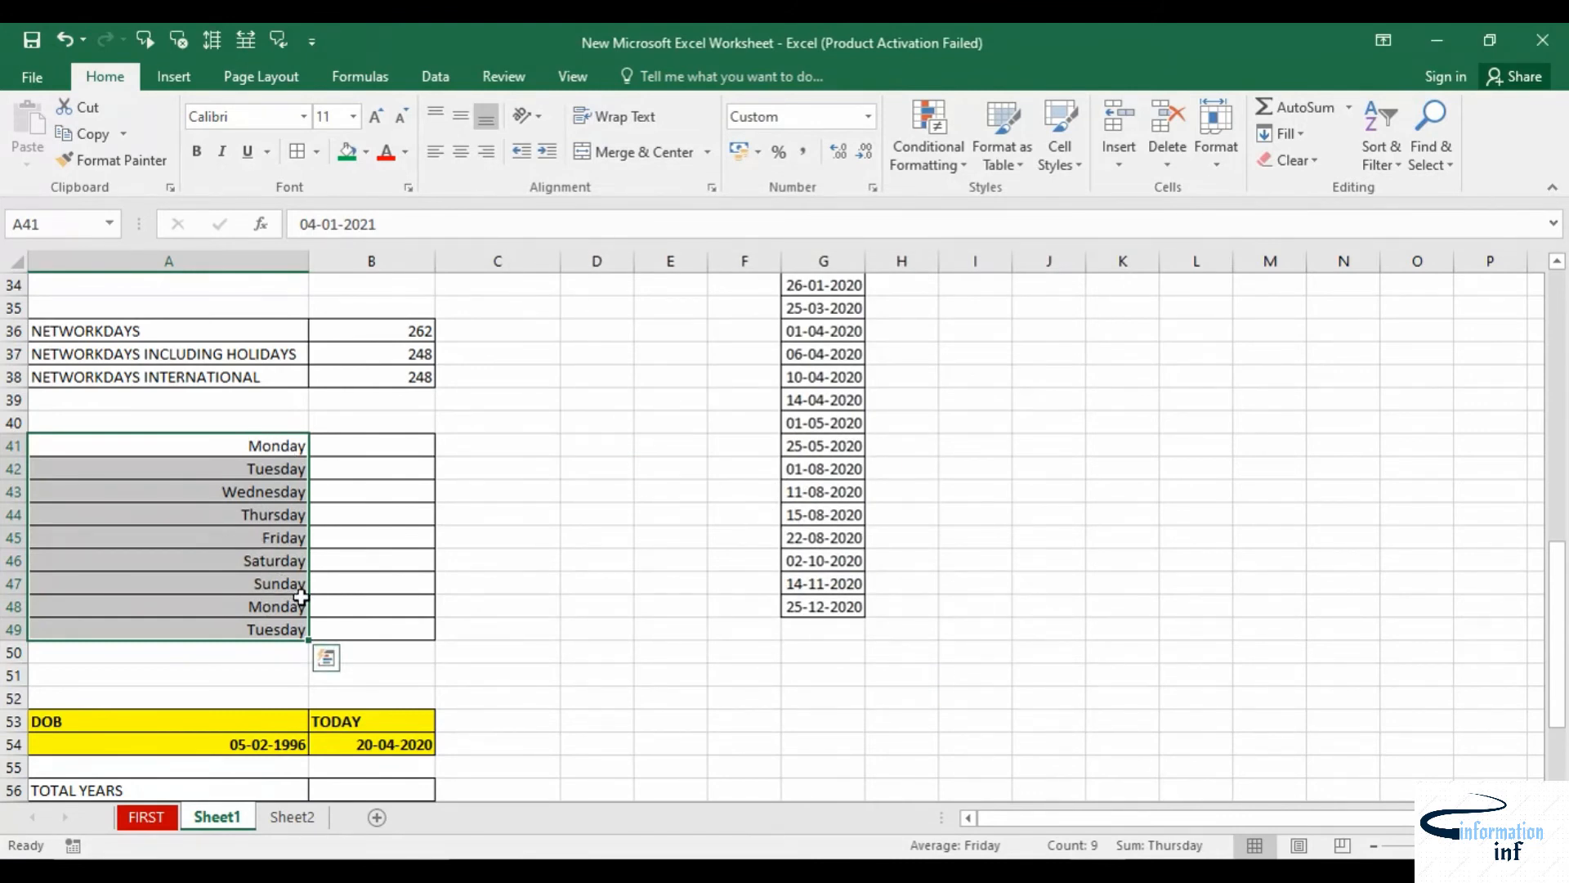
# Undo the weekday-name format on A41:A49 and fill those dates across into B41:B49
pyautogui.hotkey('ctrl', 'z')
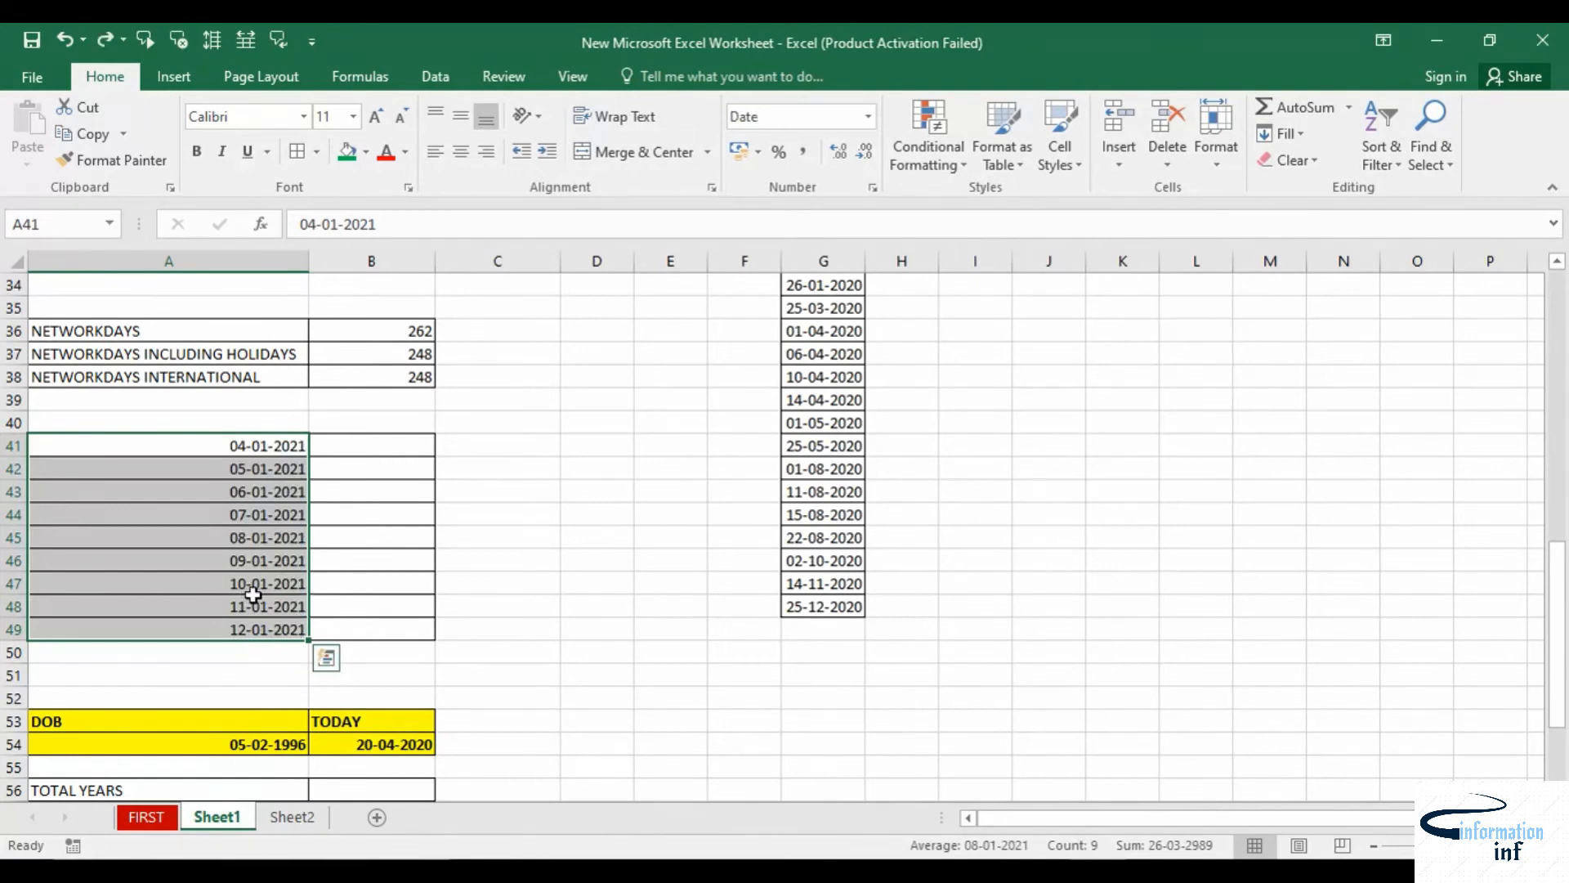
pyautogui.moveTo(308, 641); pyautogui.dragTo(428, 651)
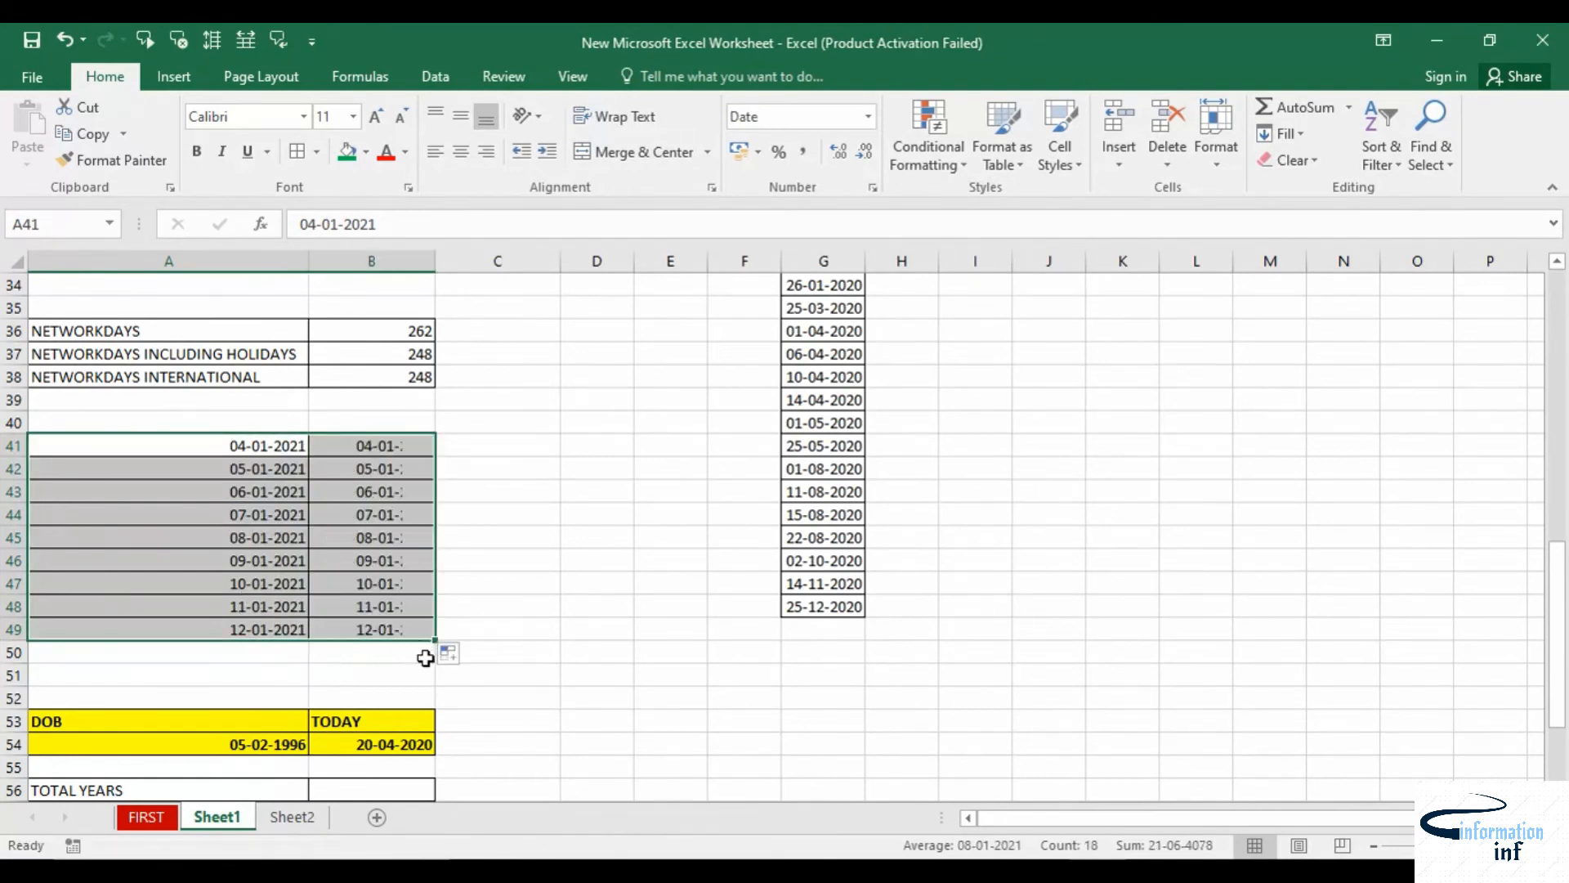
pyautogui.click(491, 532)
# Apply the custom number format dddd to the copied dates in B41:B49
pyautogui.moveTo(367, 445); pyautogui.dragTo(410, 629)
pyautogui.rightClick(388, 544)
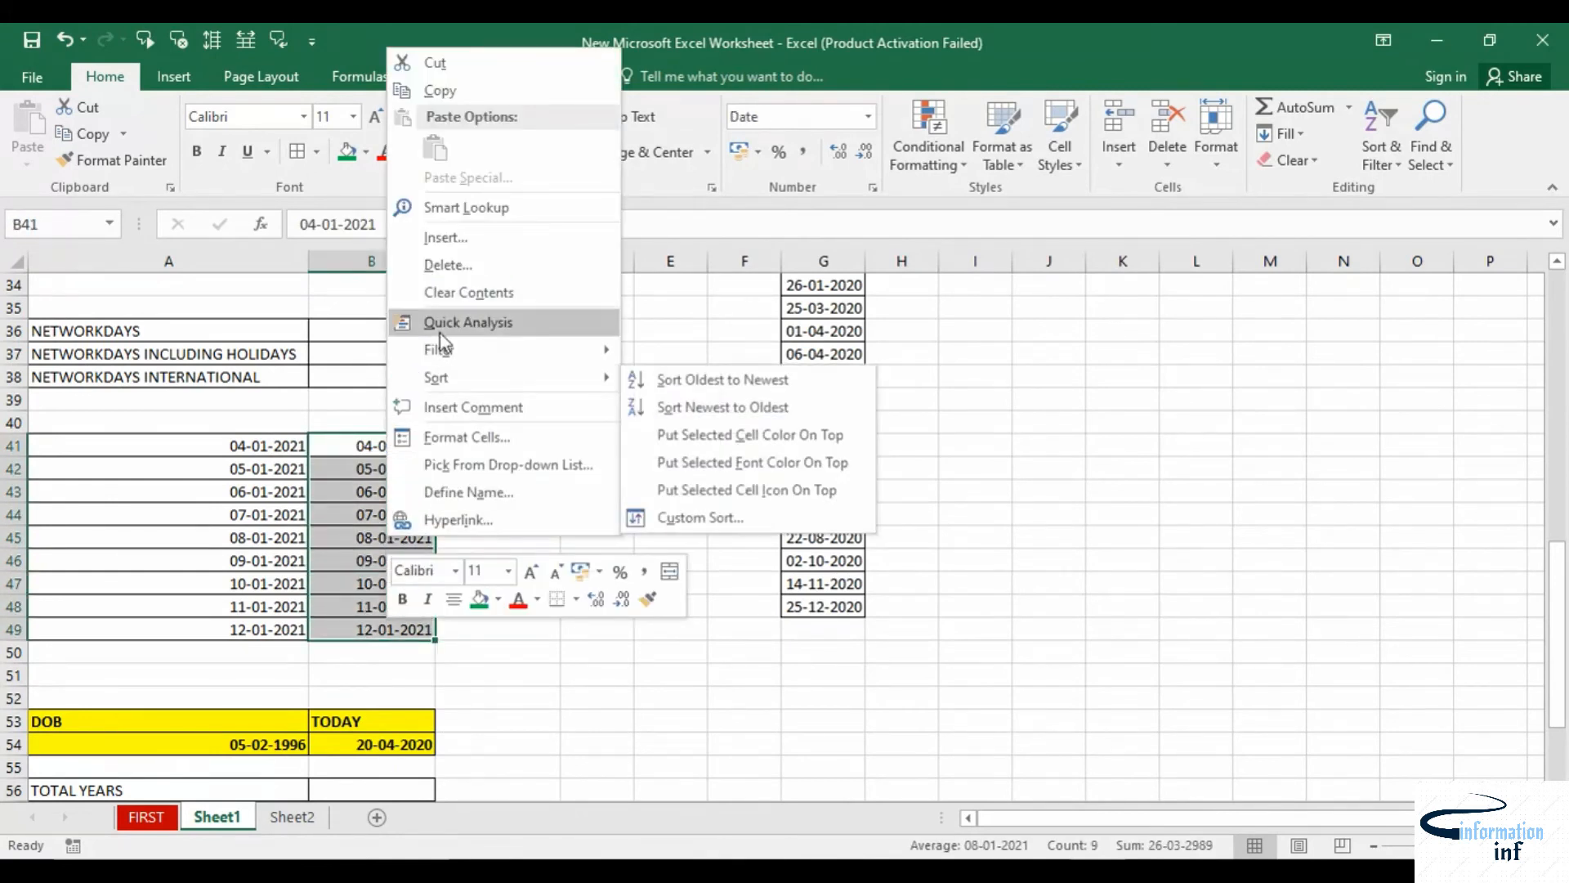
pyautogui.click(448, 448)
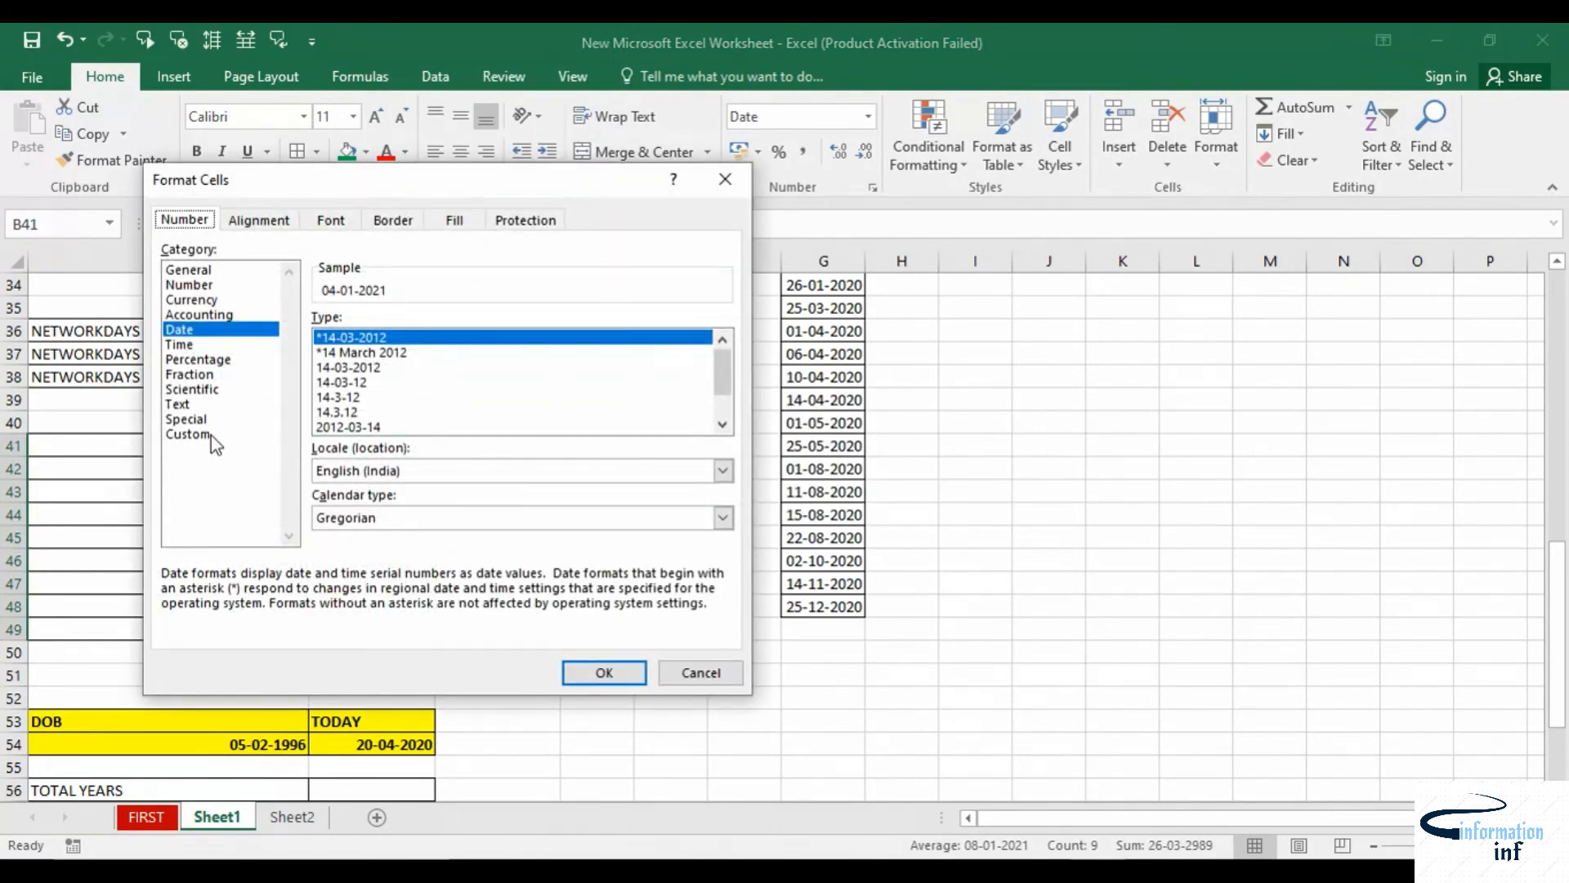
pyautogui.click(211, 434)
pyautogui.moveTo(407, 345); pyautogui.dragTo(296, 340)
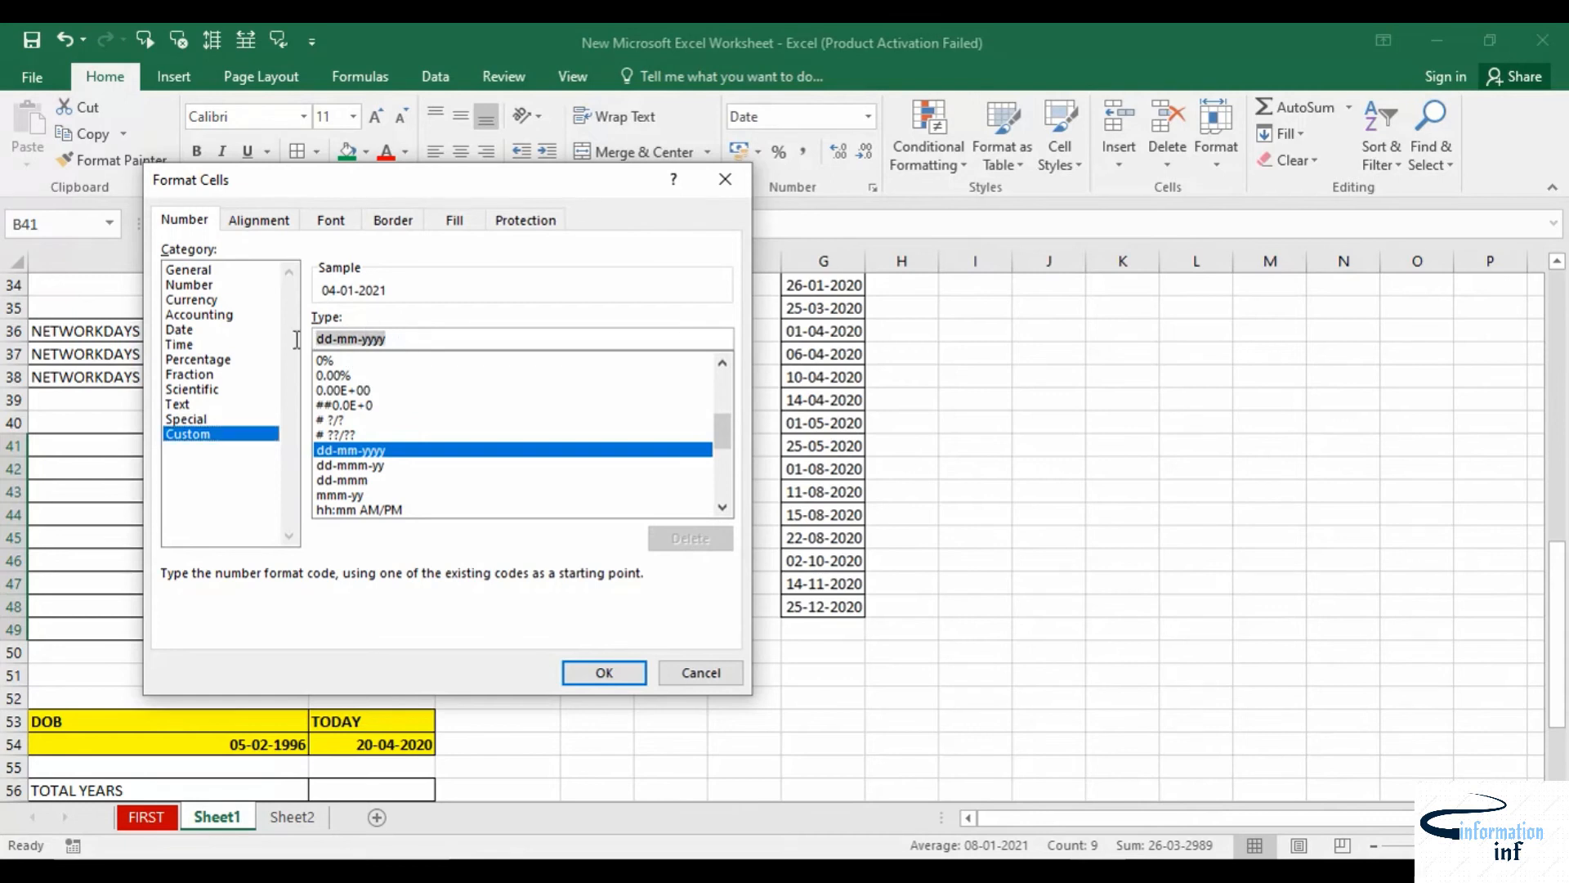
pyautogui.write('dddd')
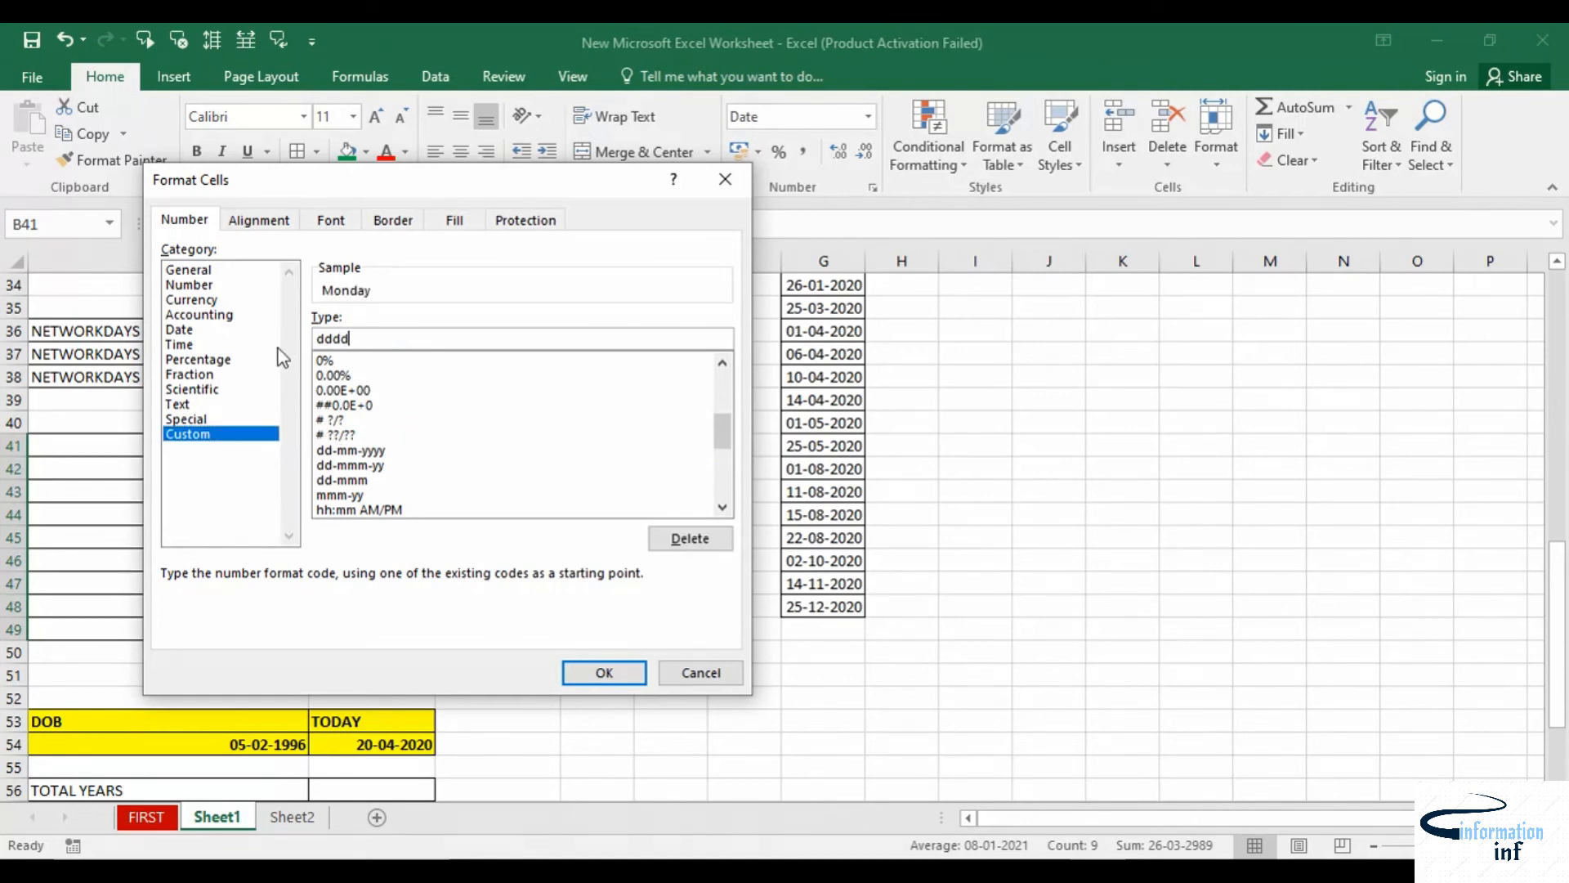
pyautogui.click(592, 670)
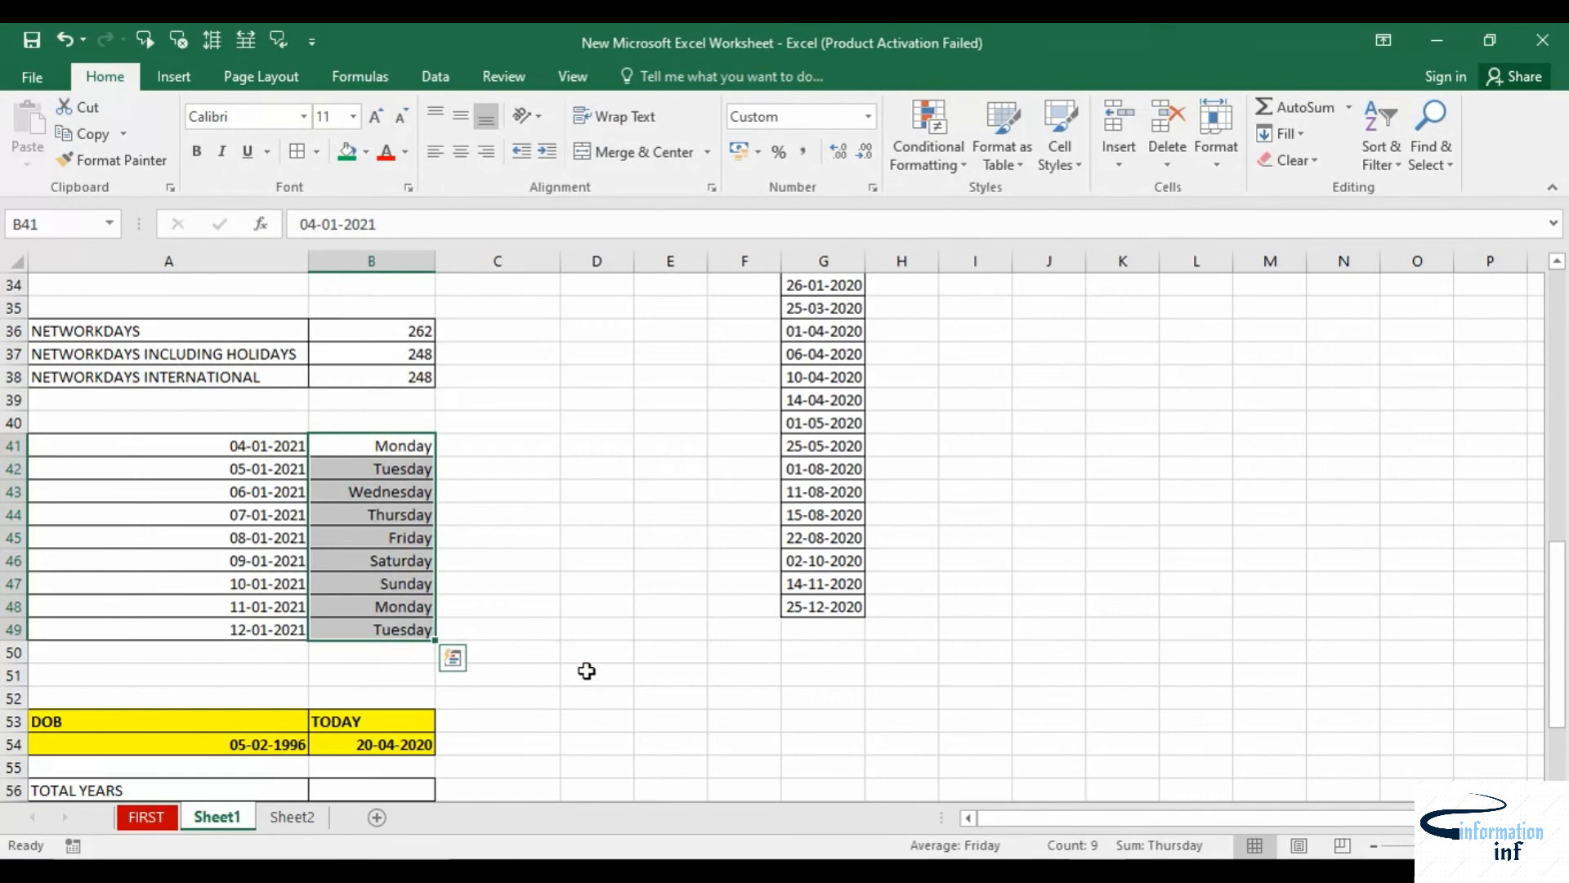
pyautogui.click(253, 443)
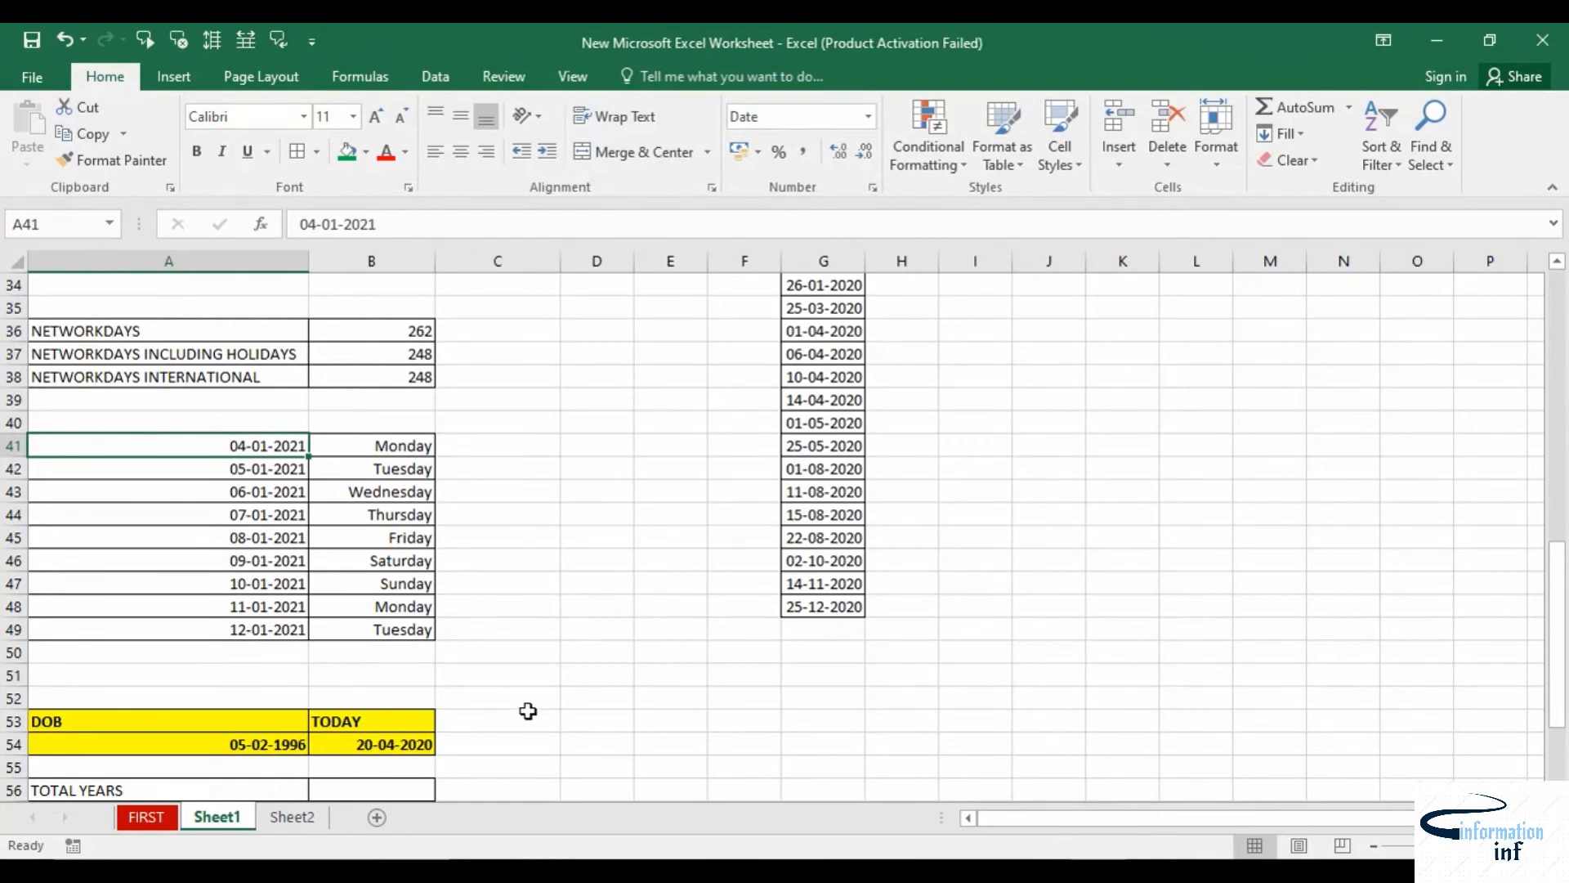
# Enter the label datedif in cell A55, just above the TOTAL YEARS row
pyautogui.scroll(-4, 528, 711)
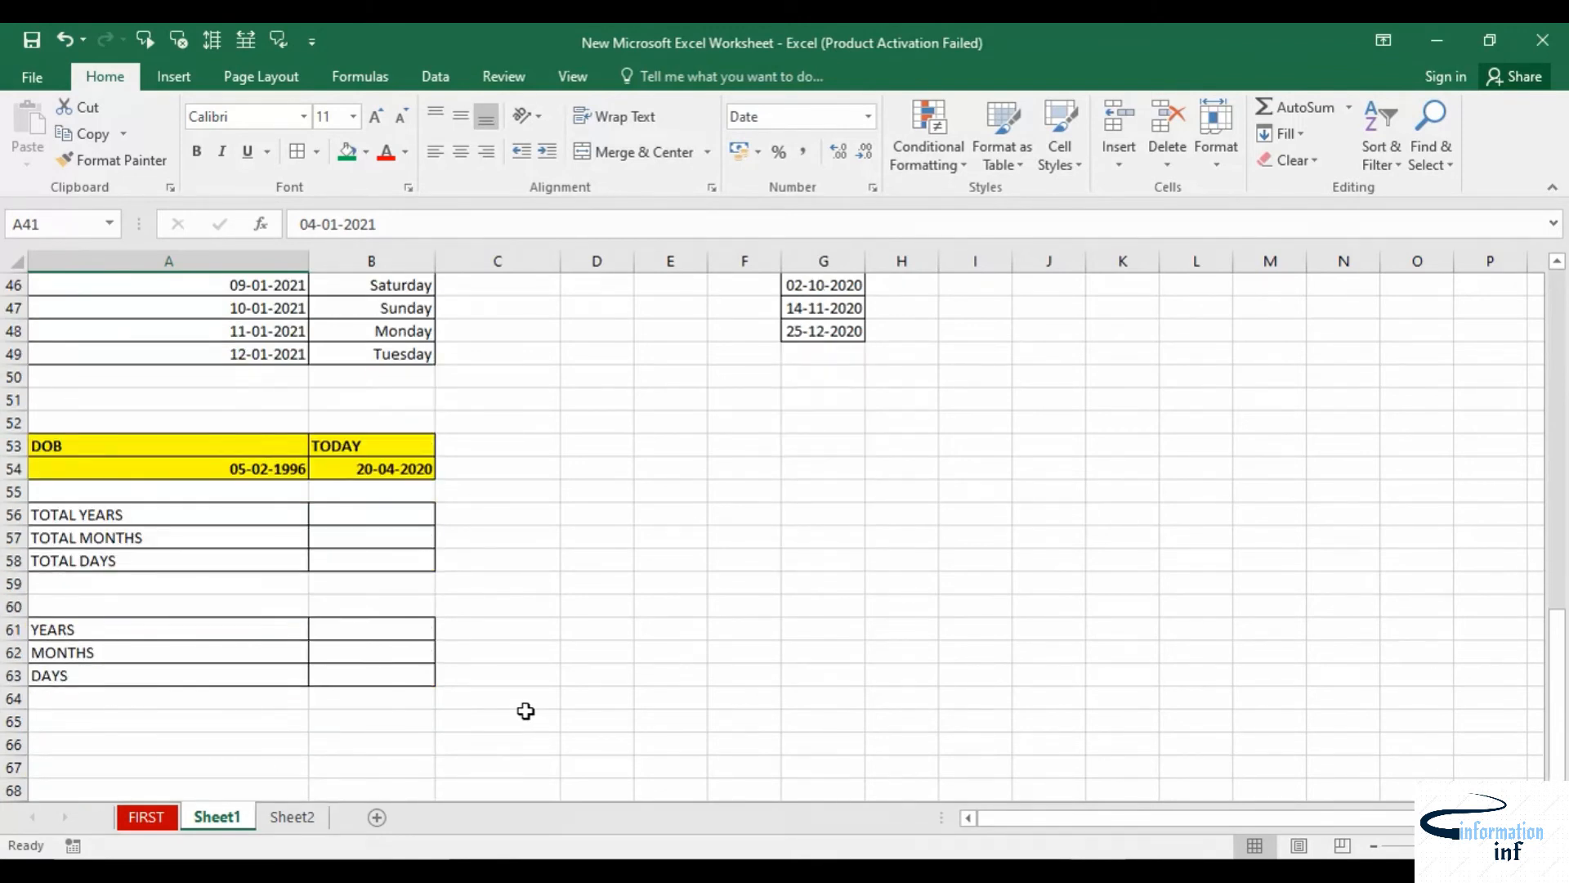
pyautogui.scroll(-2, 510, 675)
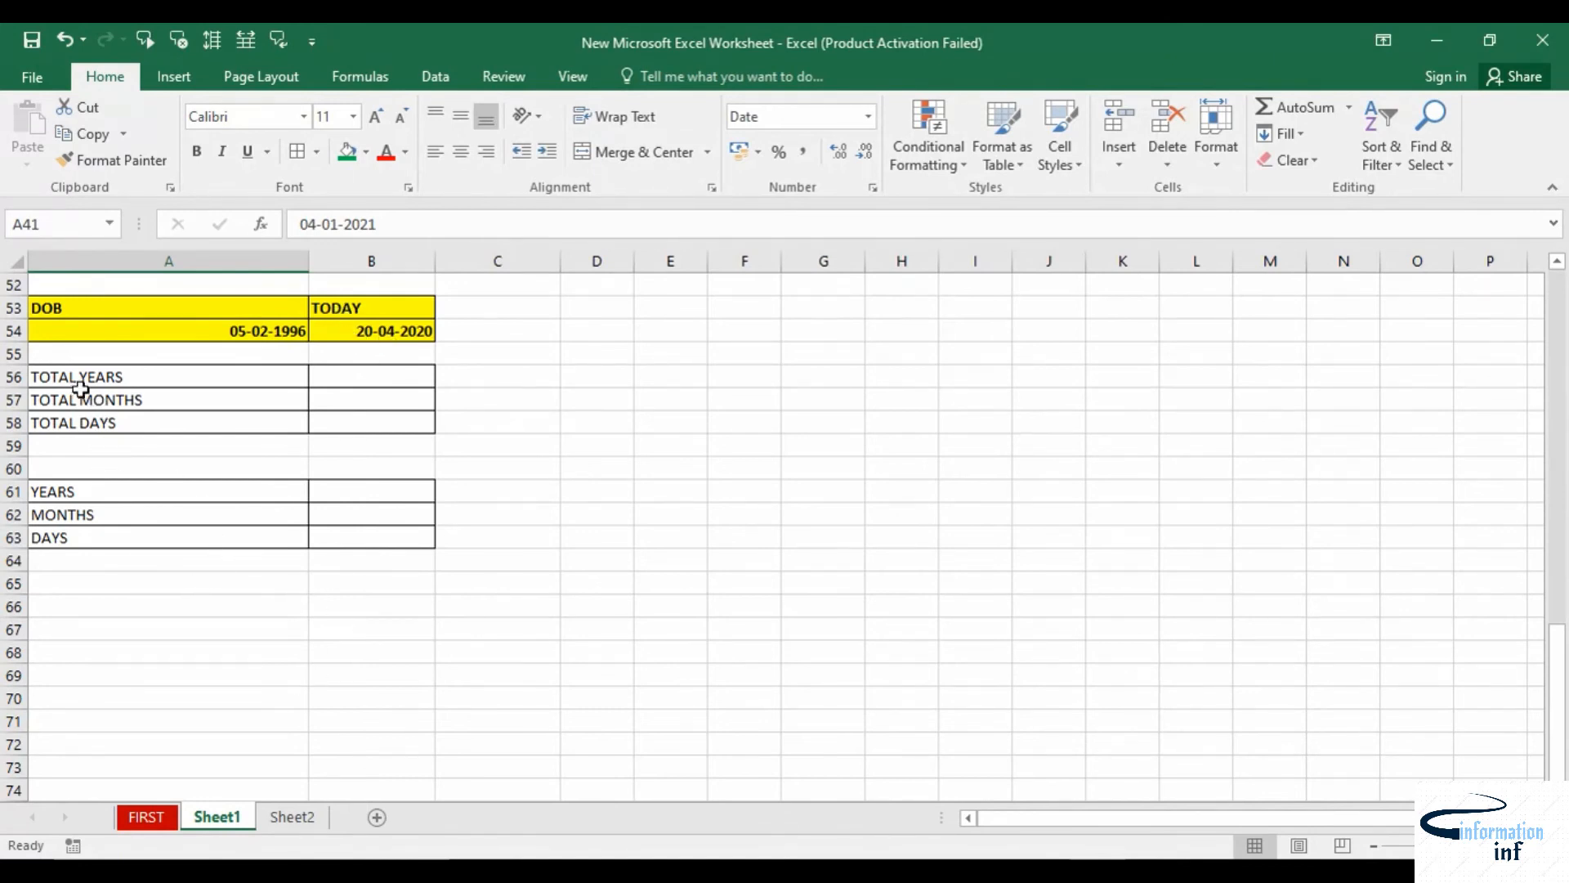
pyautogui.doubleClick(219, 355)
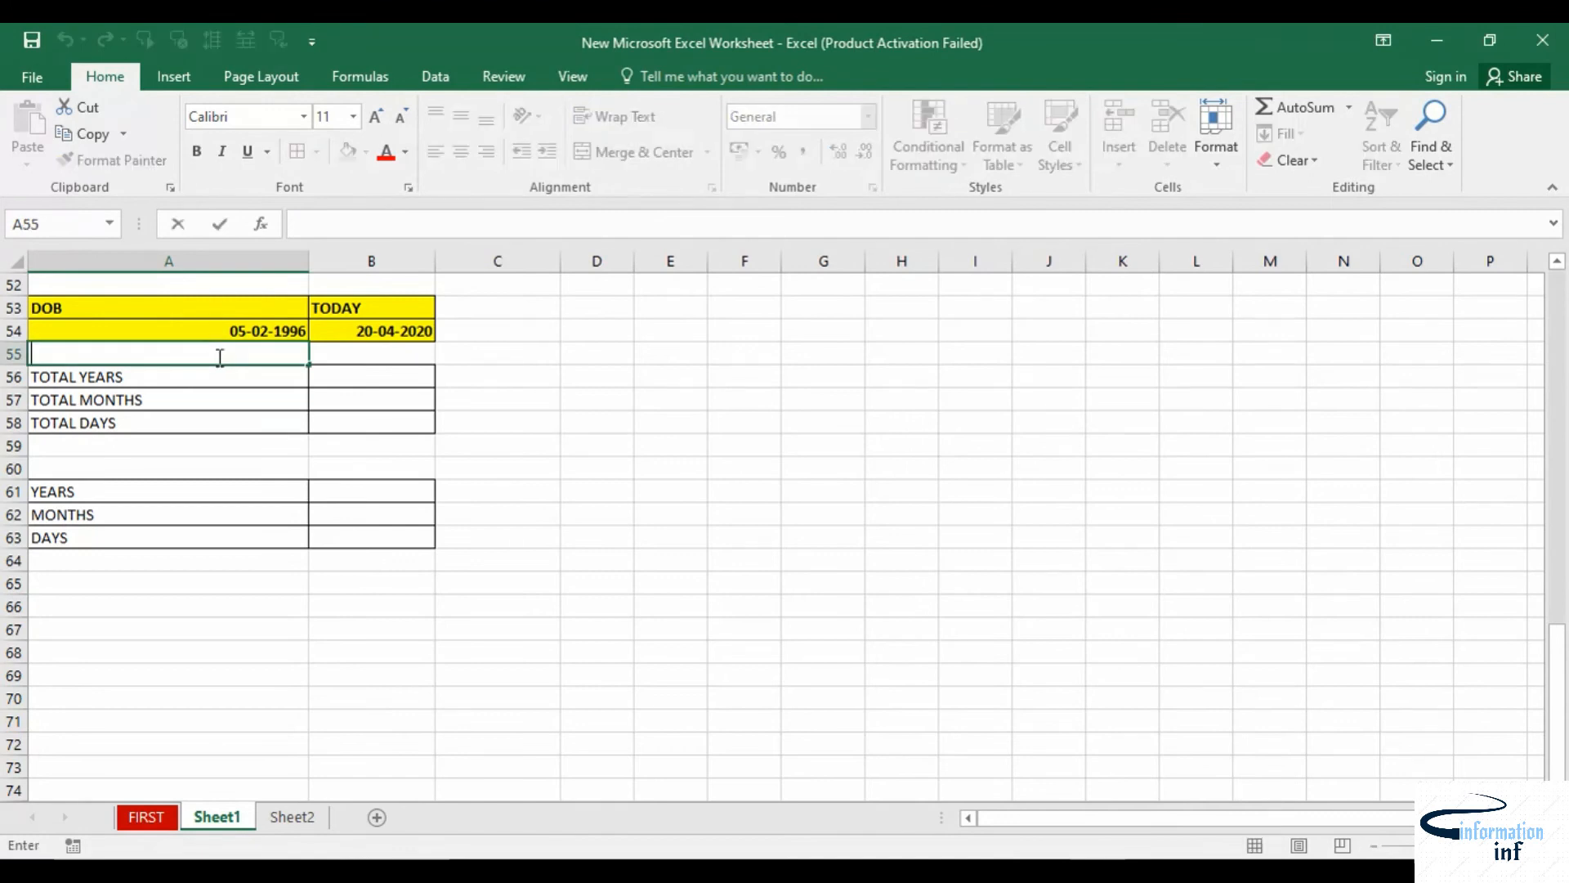
pyautogui.write('datedif')
pyautogui.click(1040, 463)
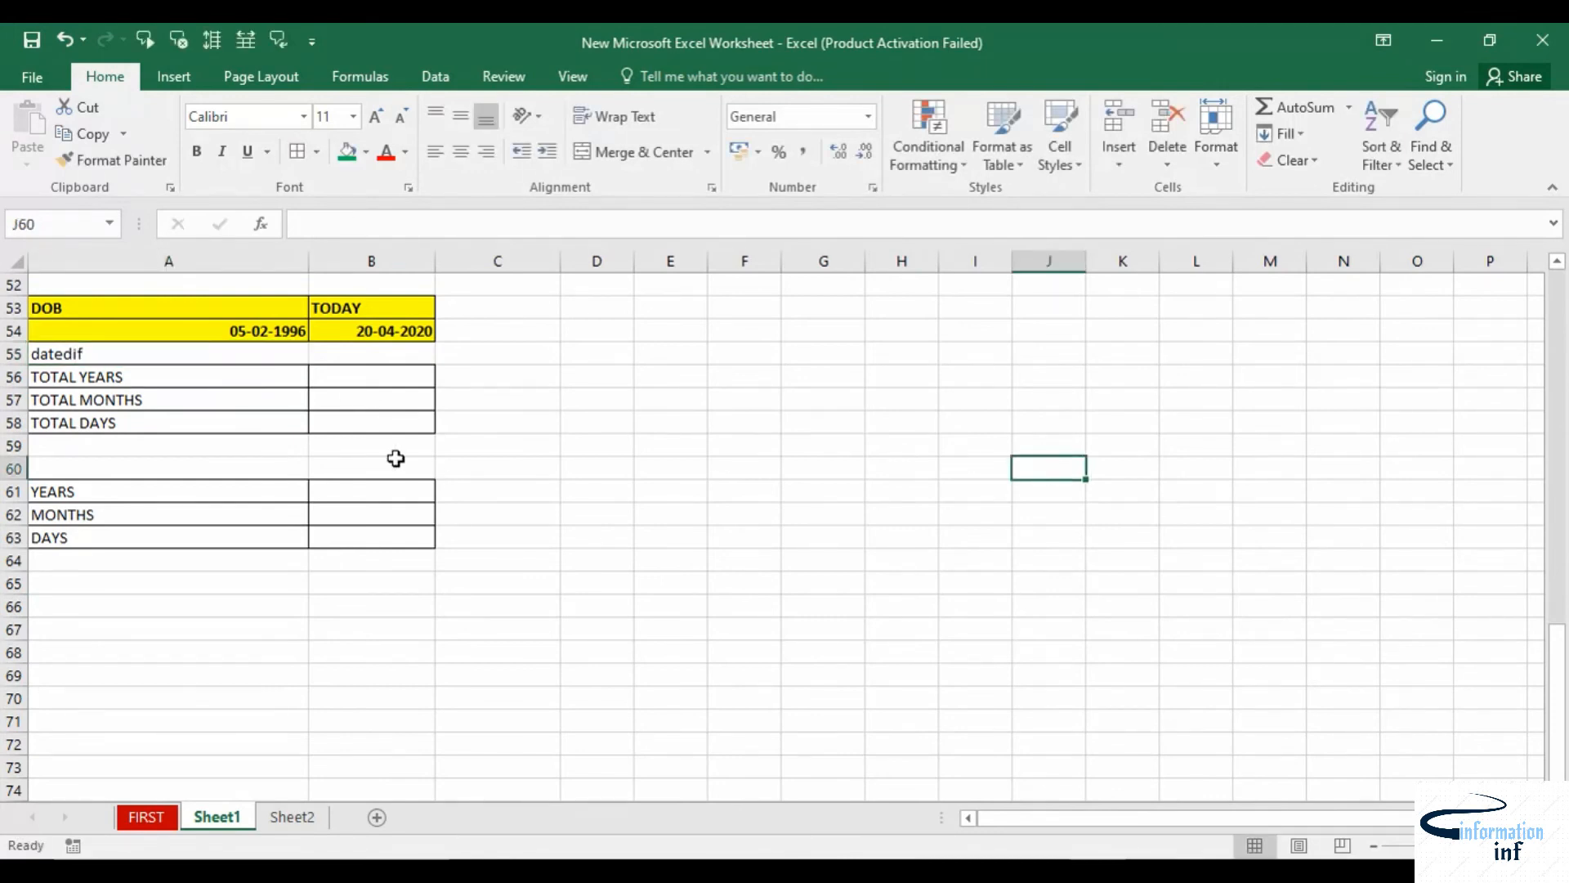
# Calculate TOTAL YEARS in B56 with a DATEDIF formula from A54 to B54 using the unit "Y"
pyautogui.click(367, 382)
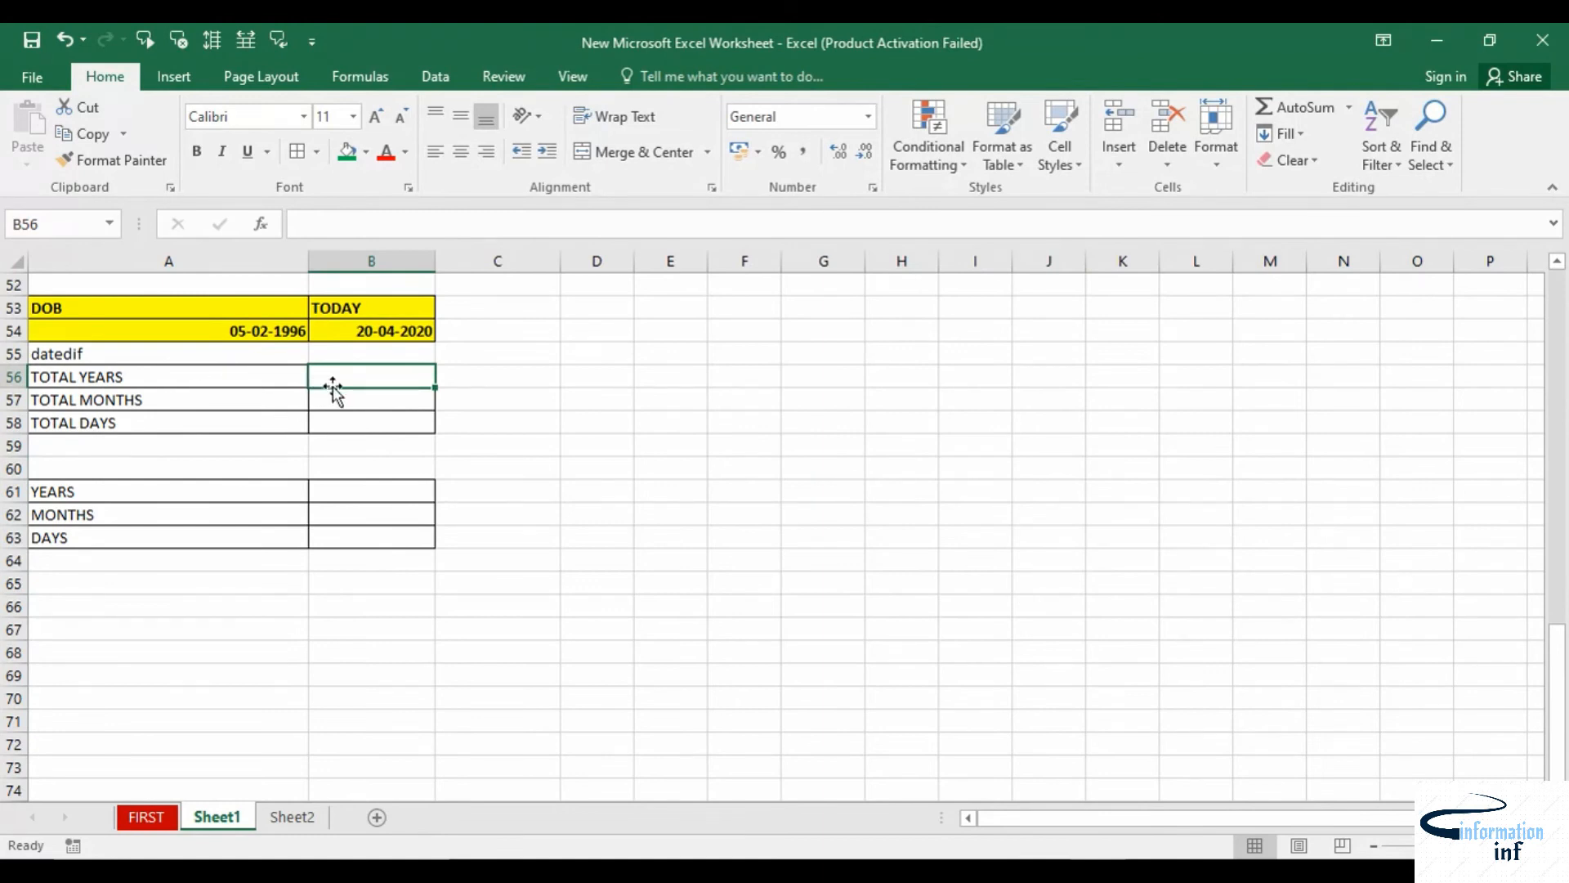
pyautogui.write('=date')
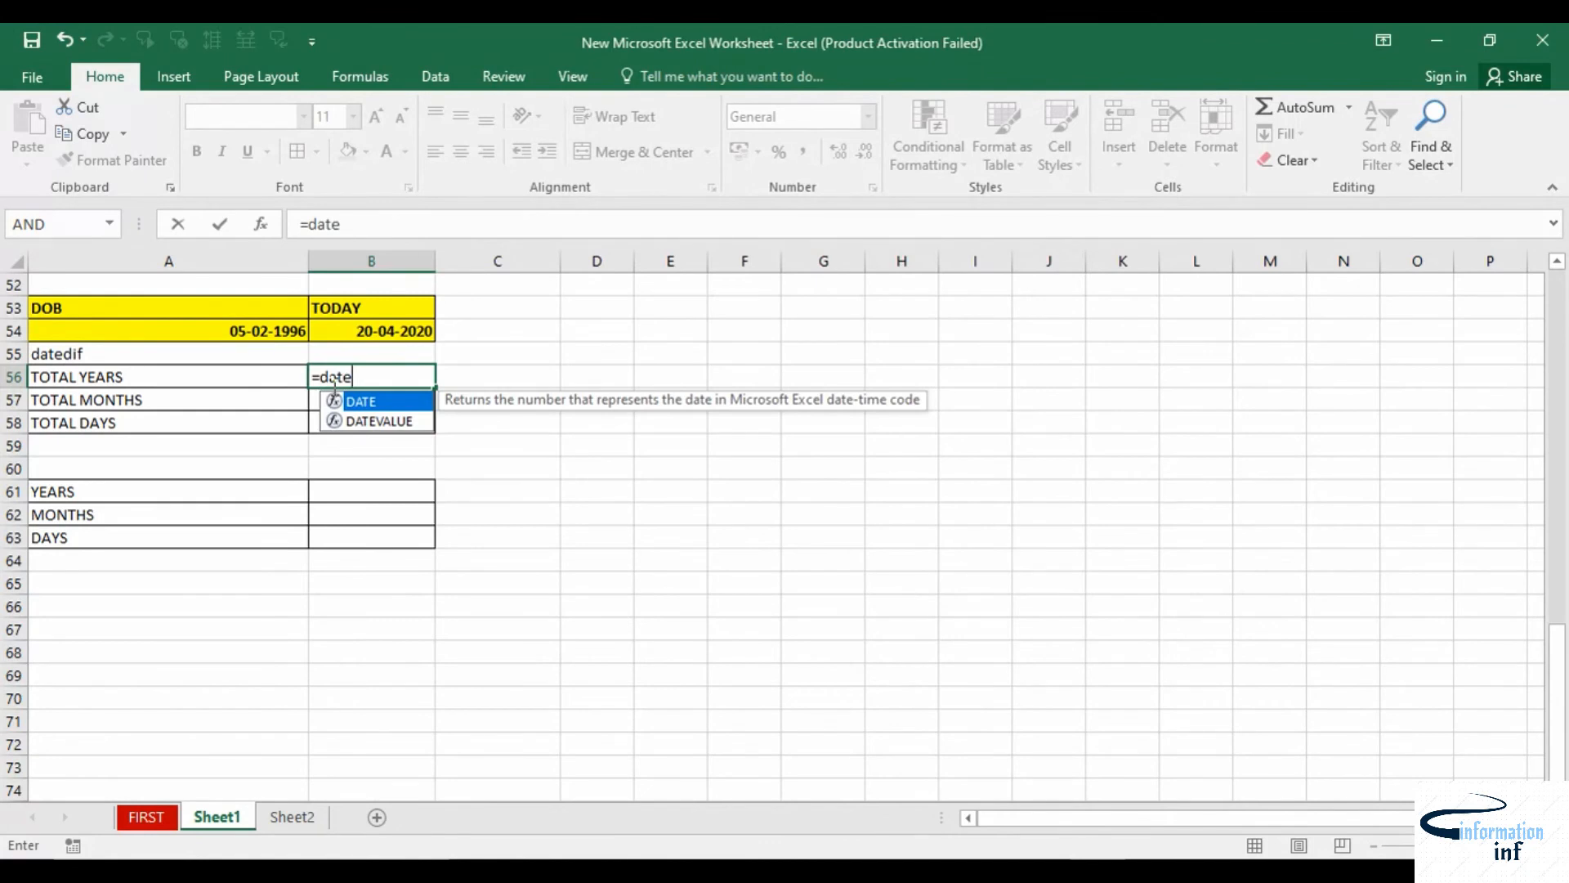
pyautogui.write('d')
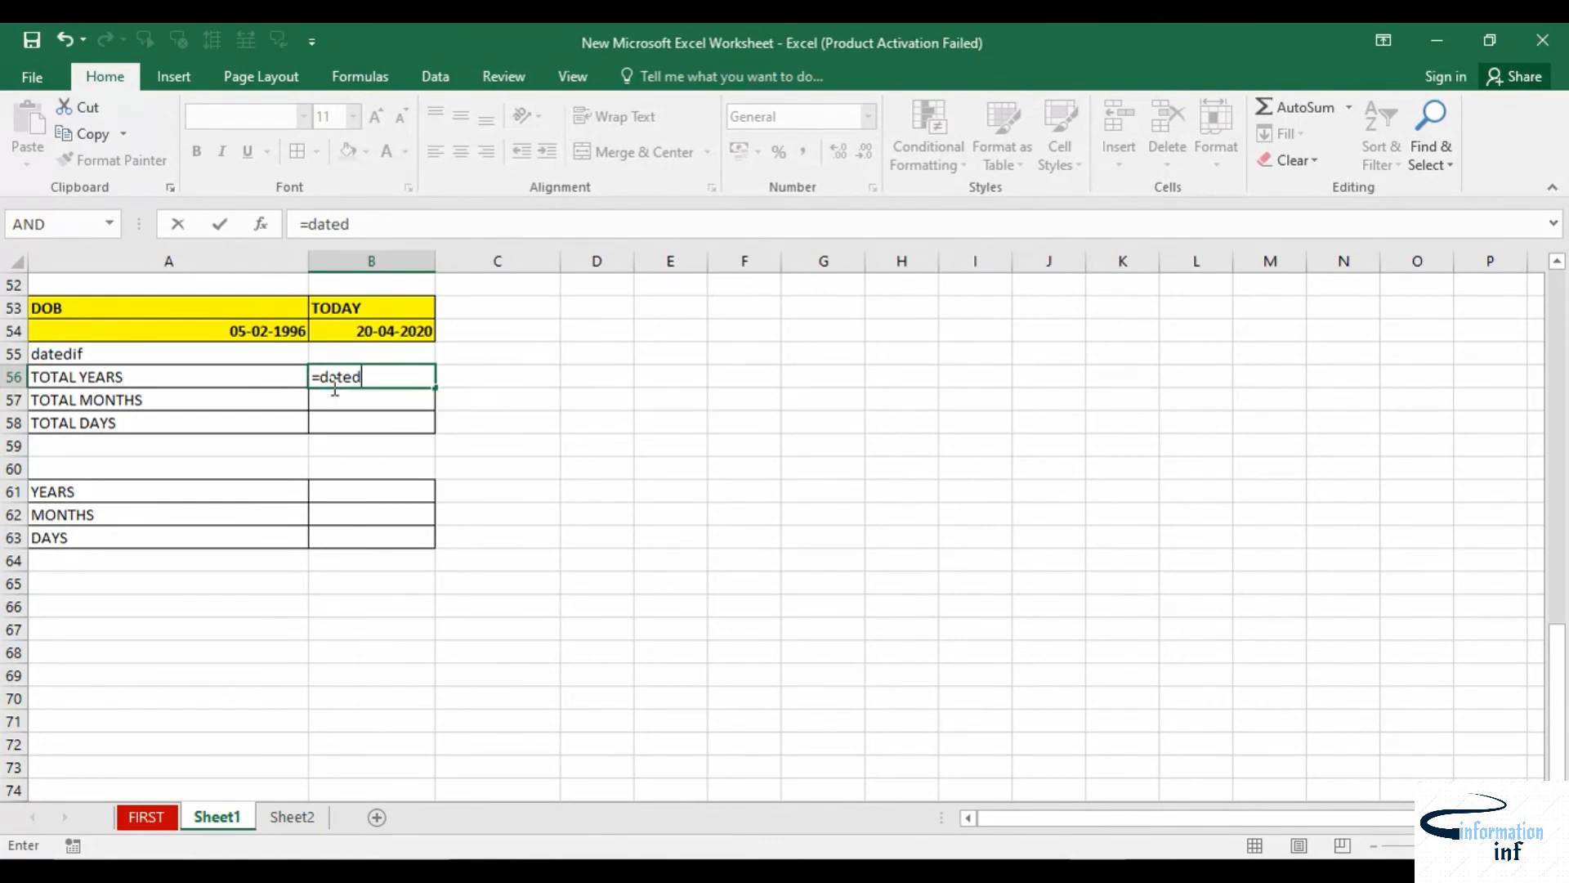
pyautogui.write('if(')
pyautogui.click(267, 327)
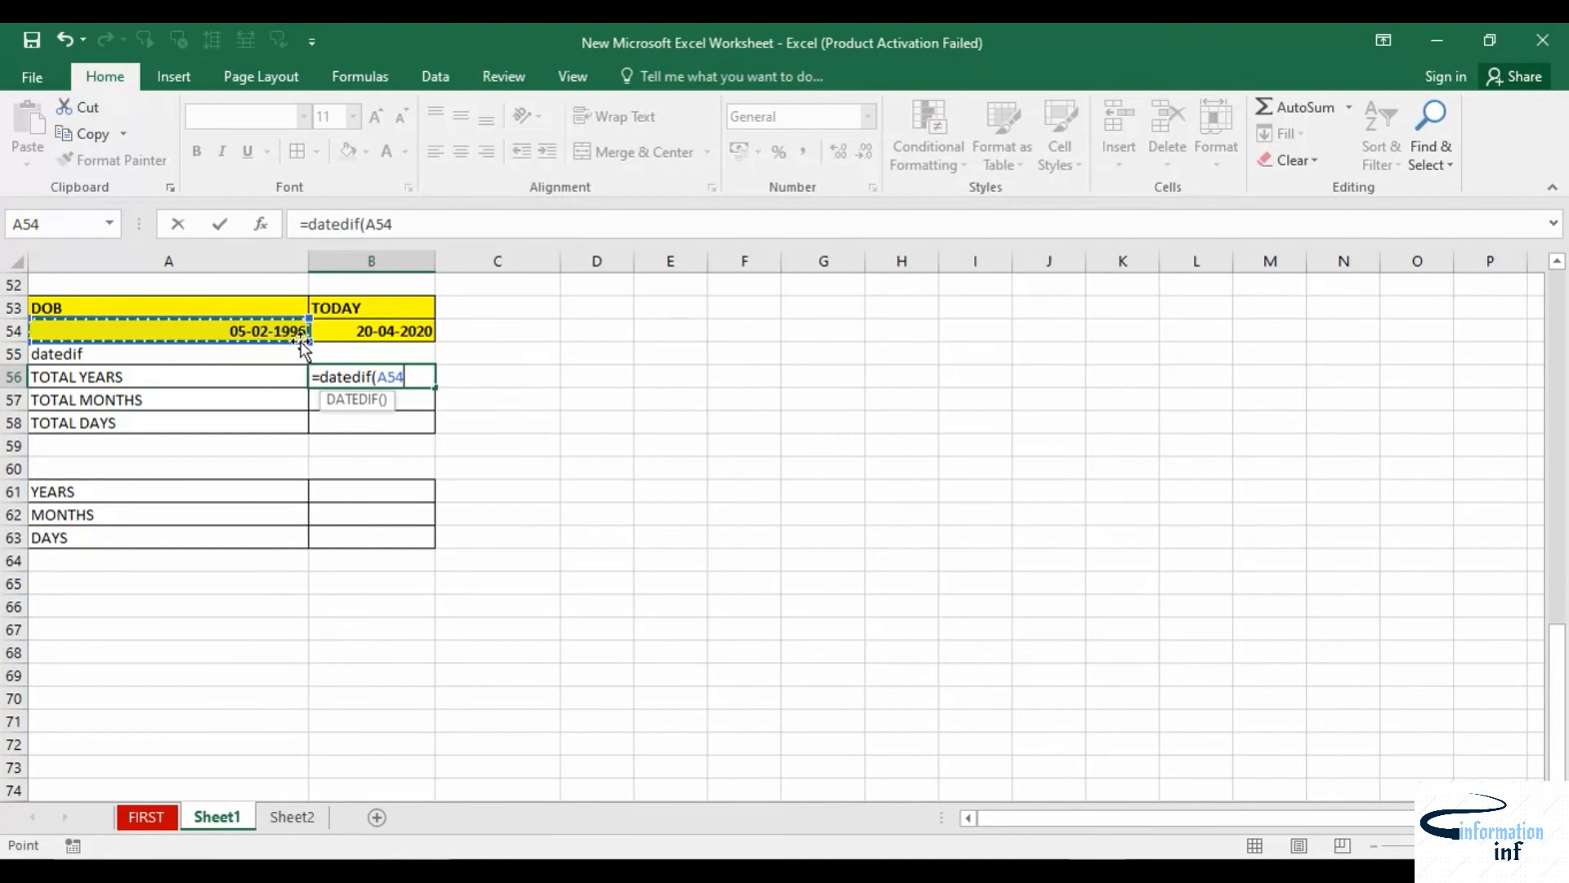
pyautogui.write(',')
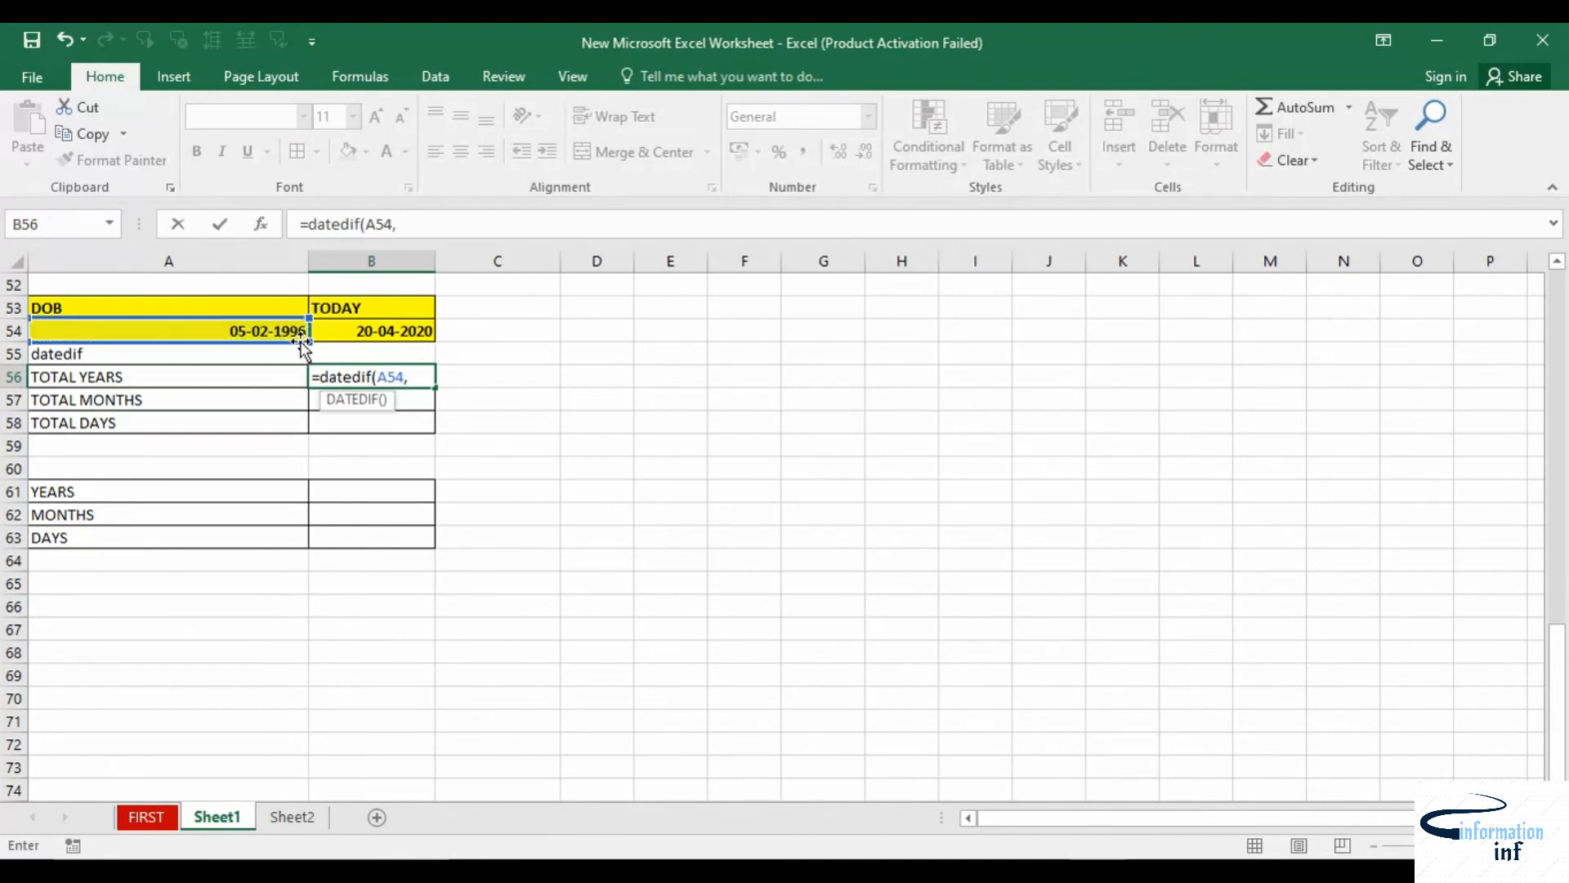
pyautogui.click(359, 335)
pyautogui.write(', B54,')
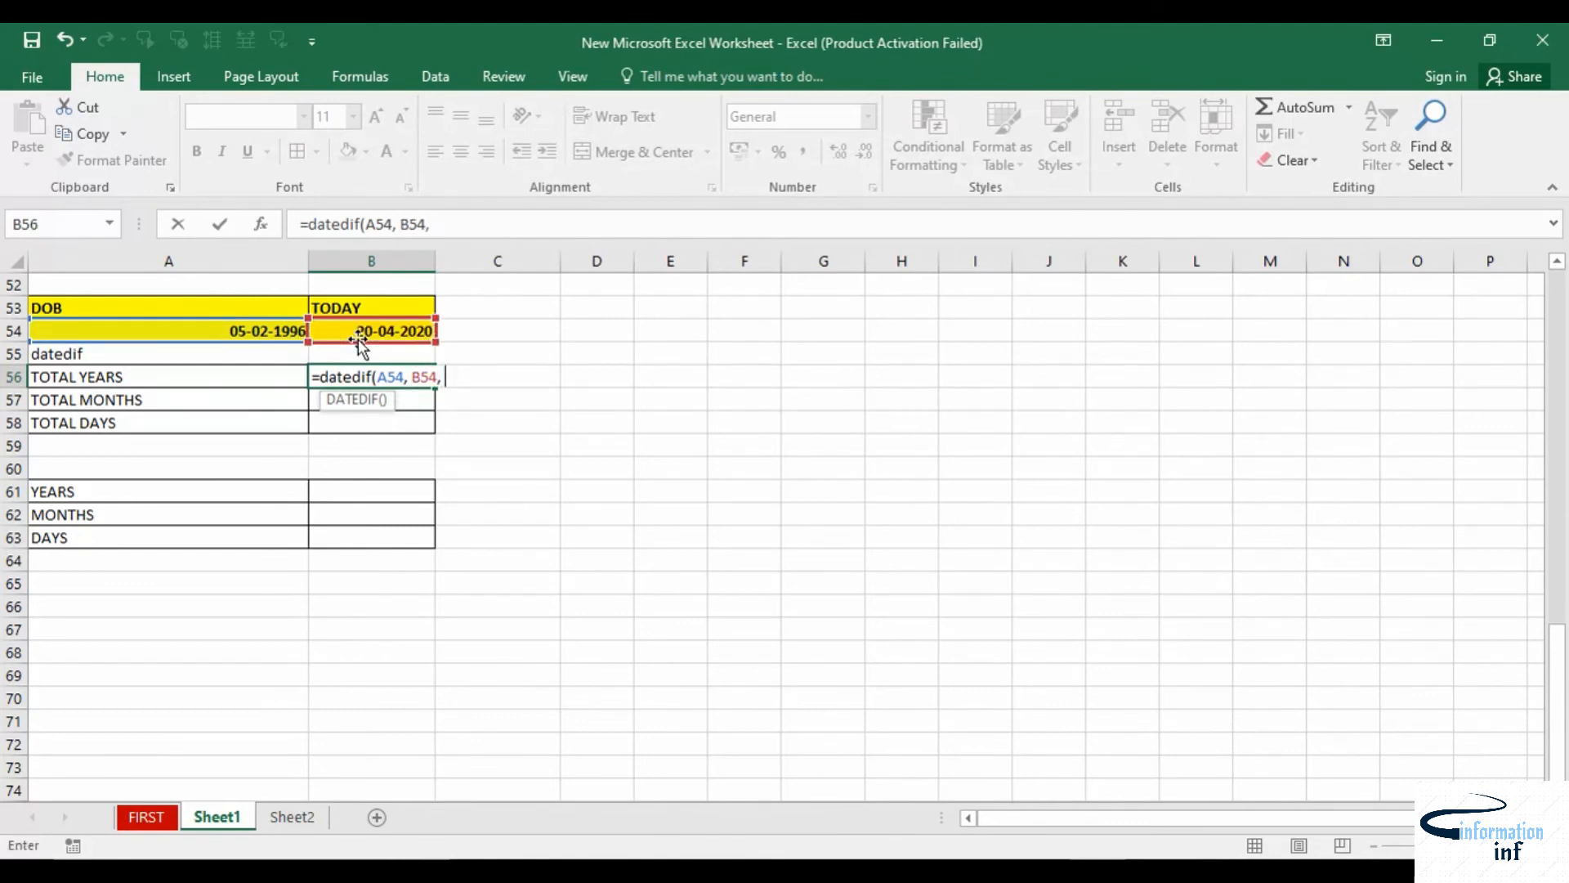
pyautogui.write('"Y")')
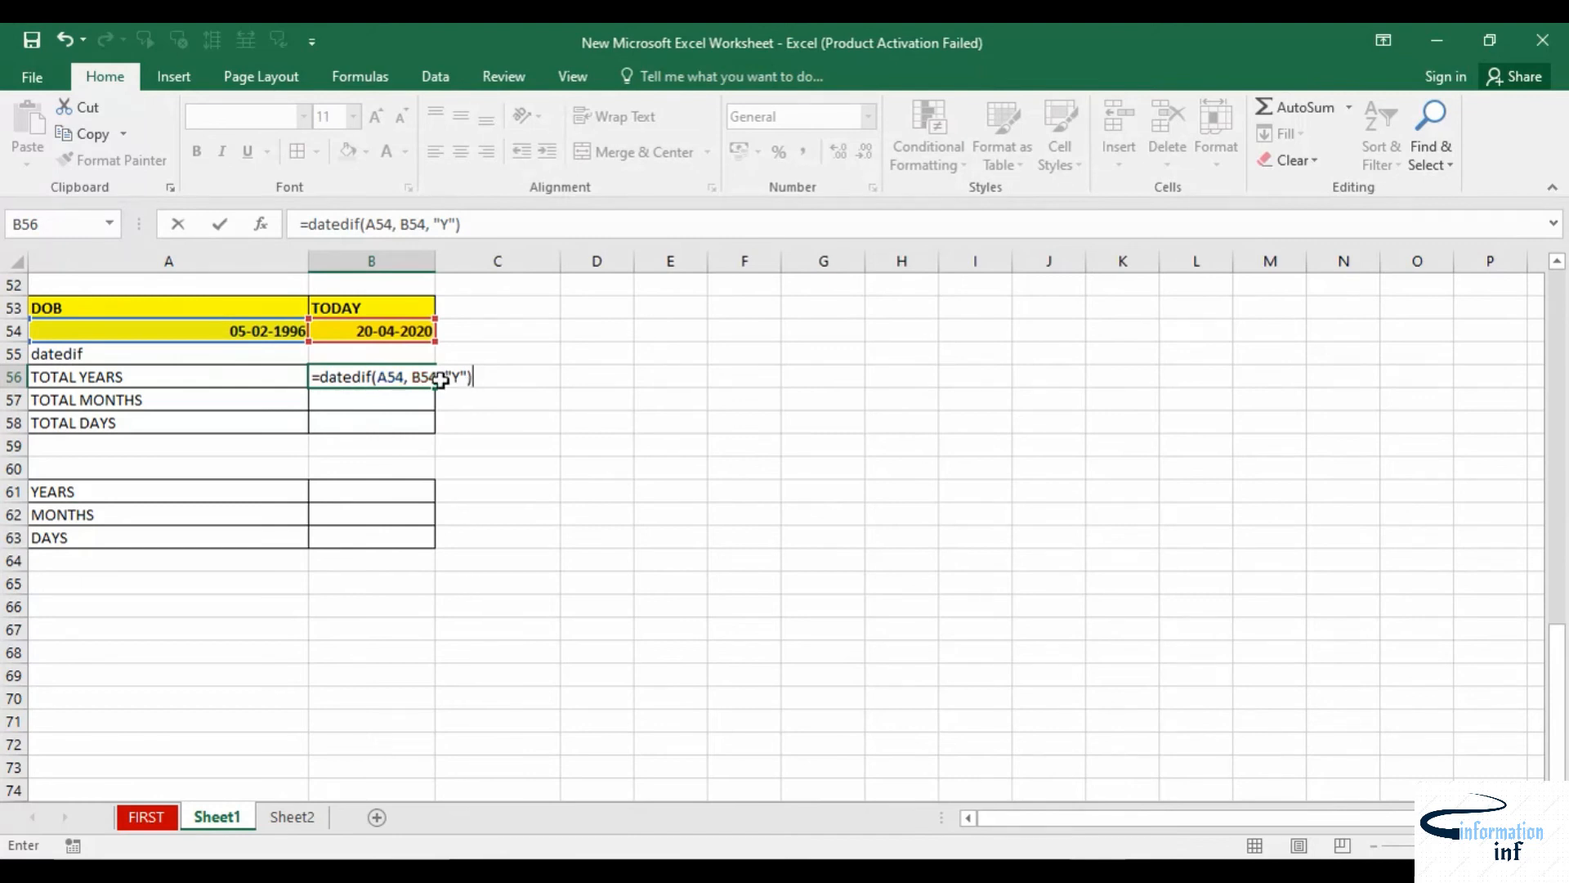
pyautogui.press('Return')
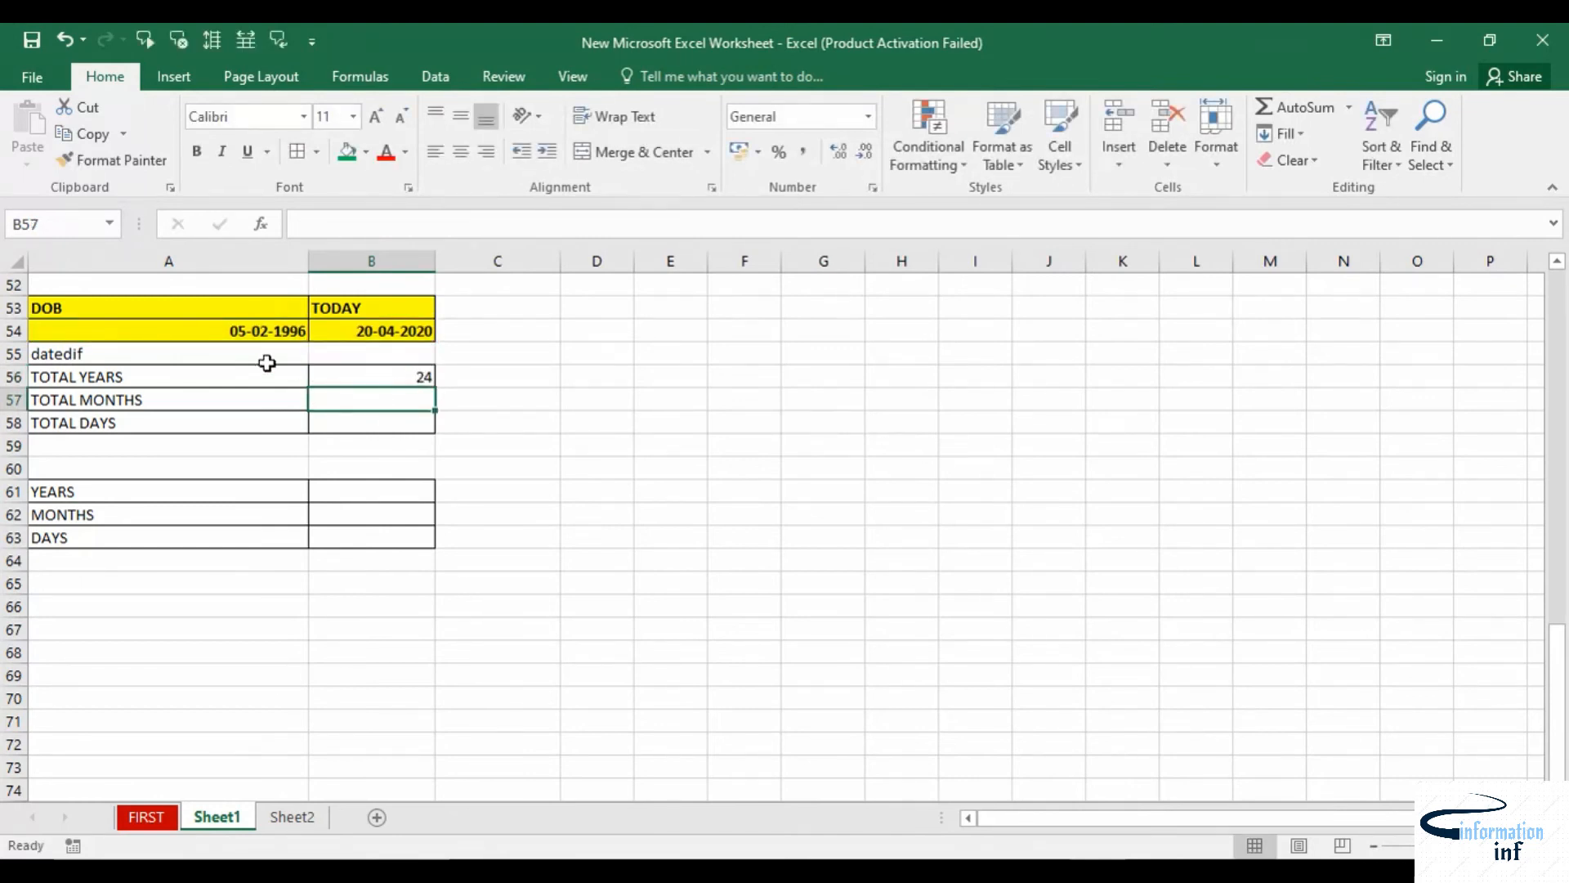
pyautogui.click(1051, 868)
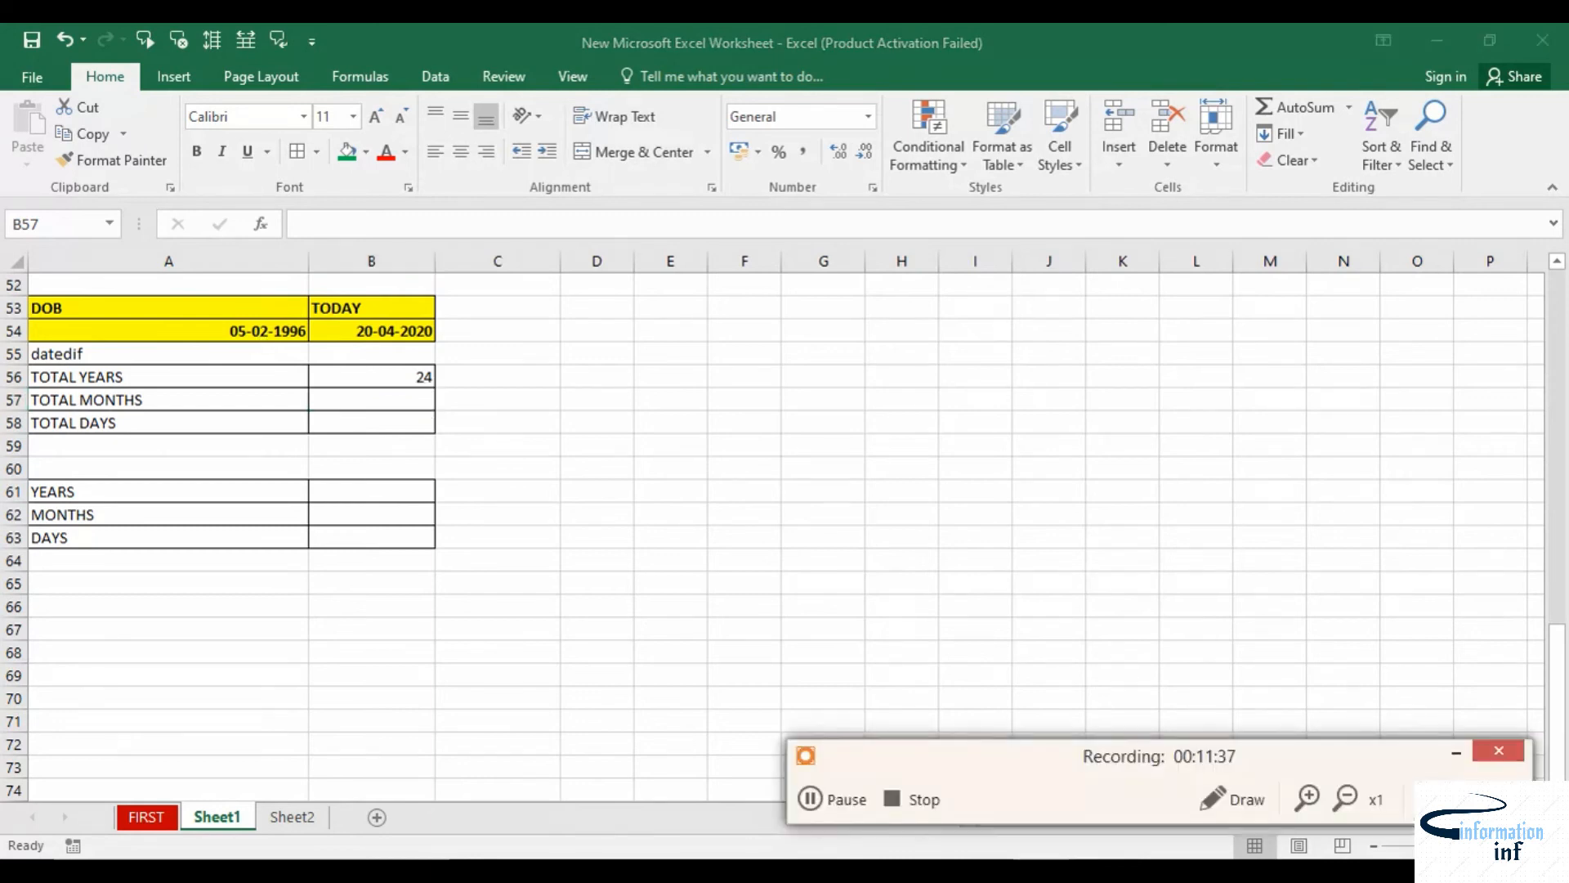
pyautogui.click(847, 803)
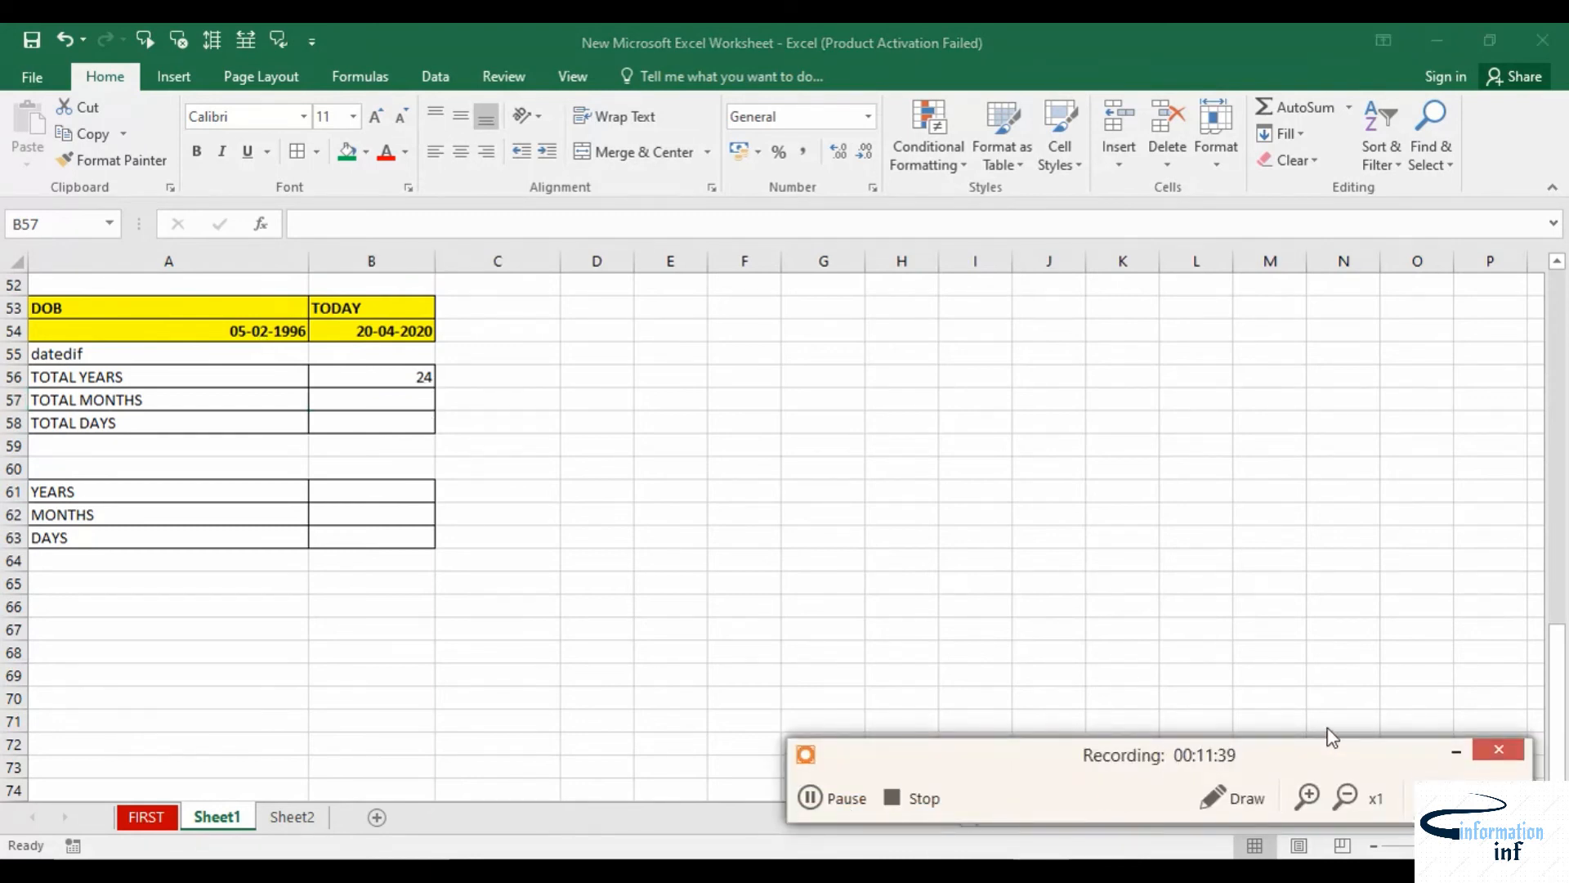
pyautogui.click(1456, 751)
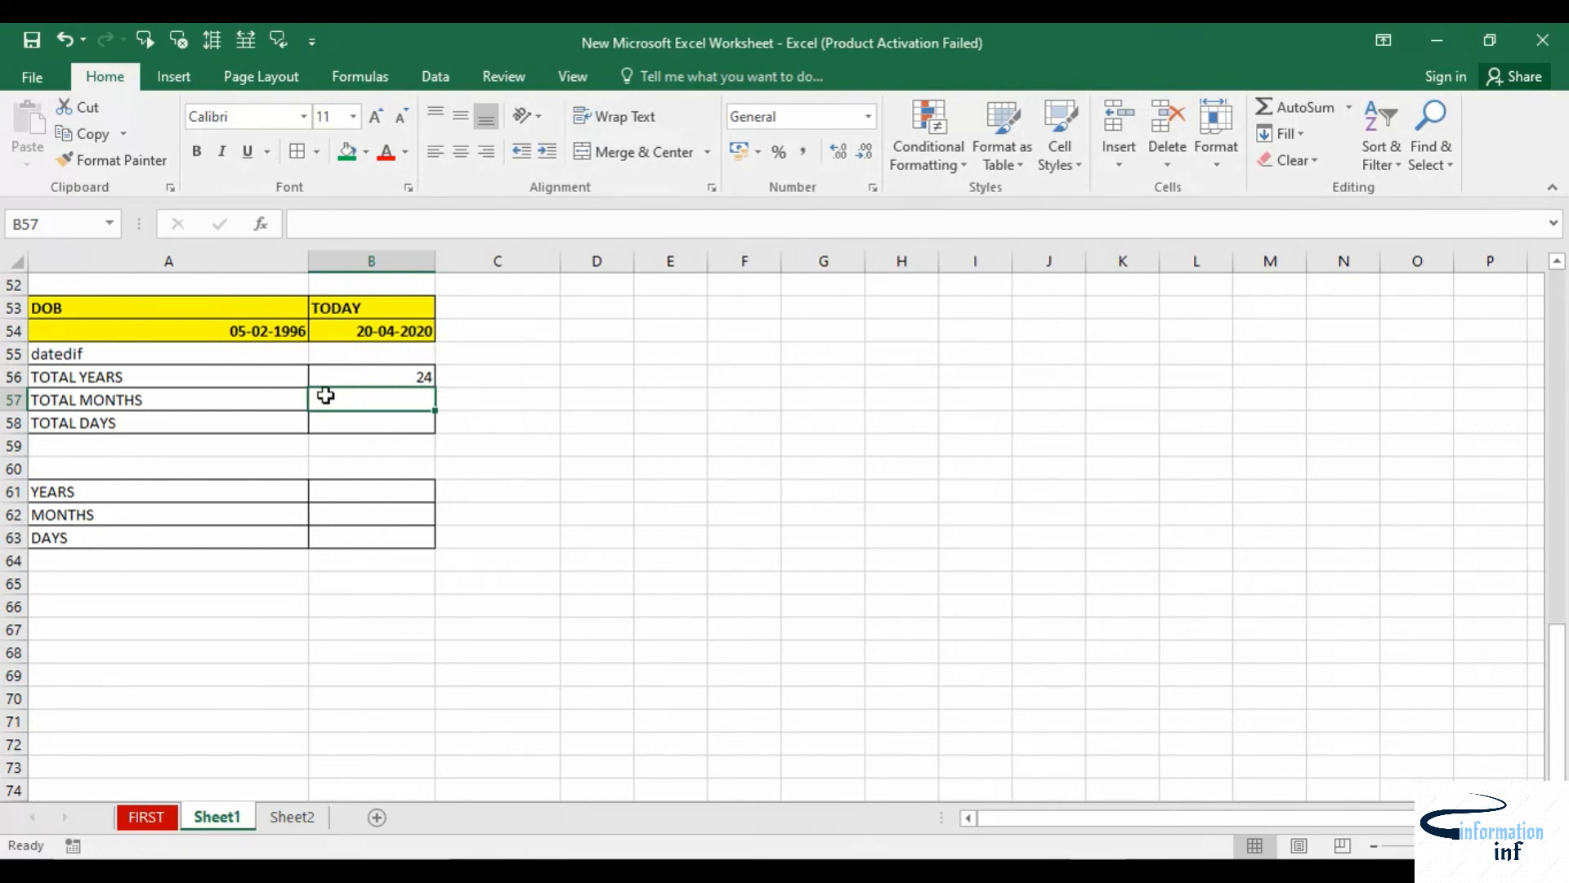
# Calculate TOTAL MONTHS in B57 with a DATEDIF formula from A54 to B54 using the unit "M"
pyautogui.write('=g')
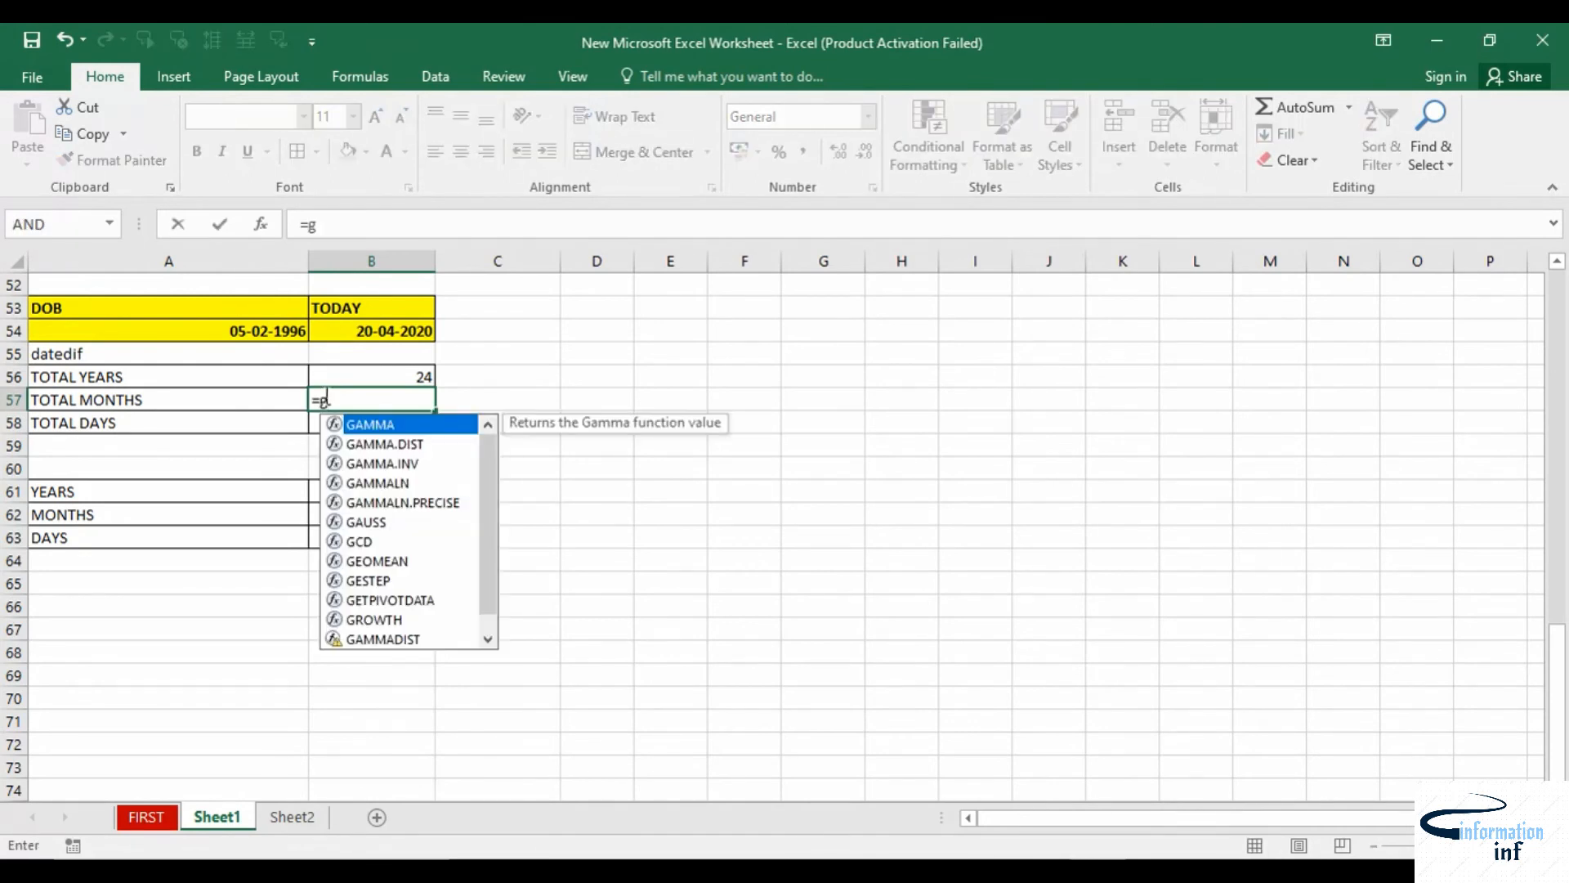
pyautogui.press('BackSpace')
pyautogui.write('datedi')
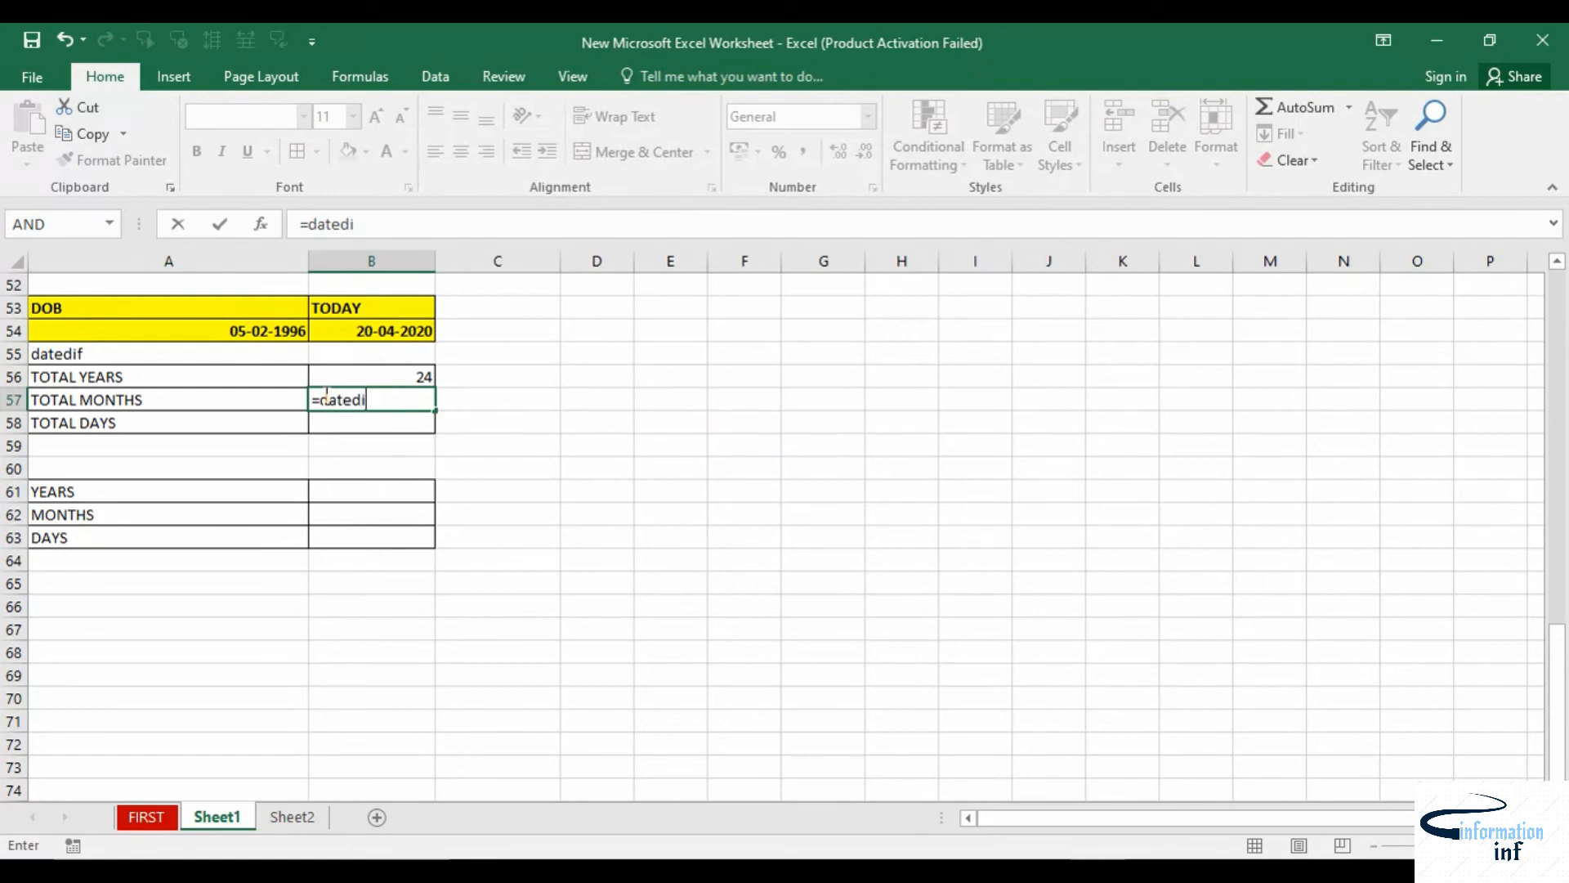
pyautogui.write('f(')
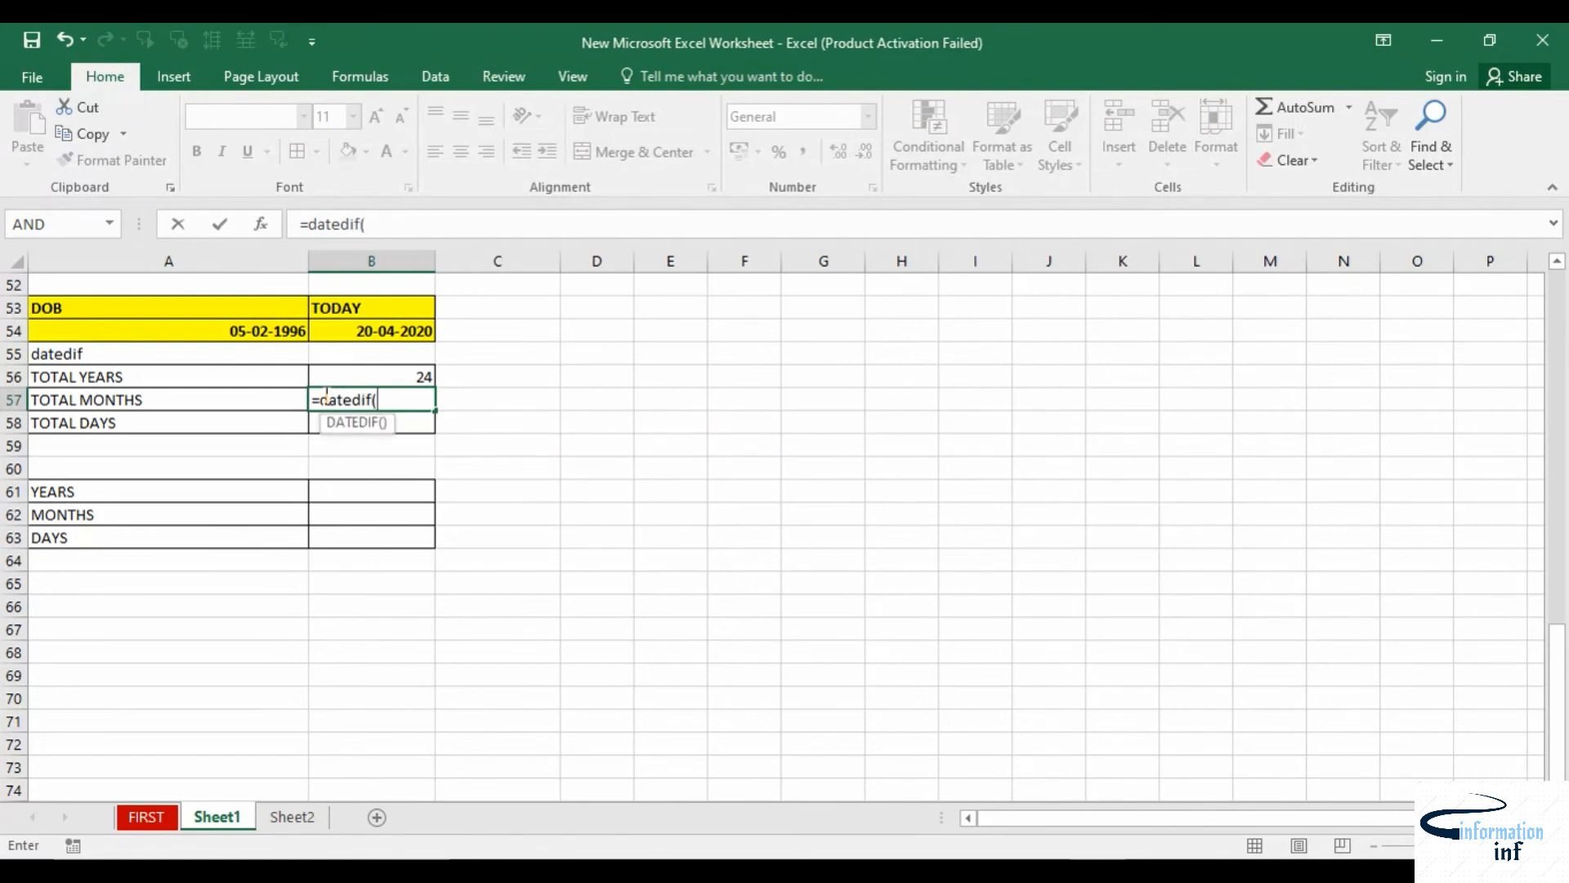
pyautogui.click(264, 338)
pyautogui.write(',')
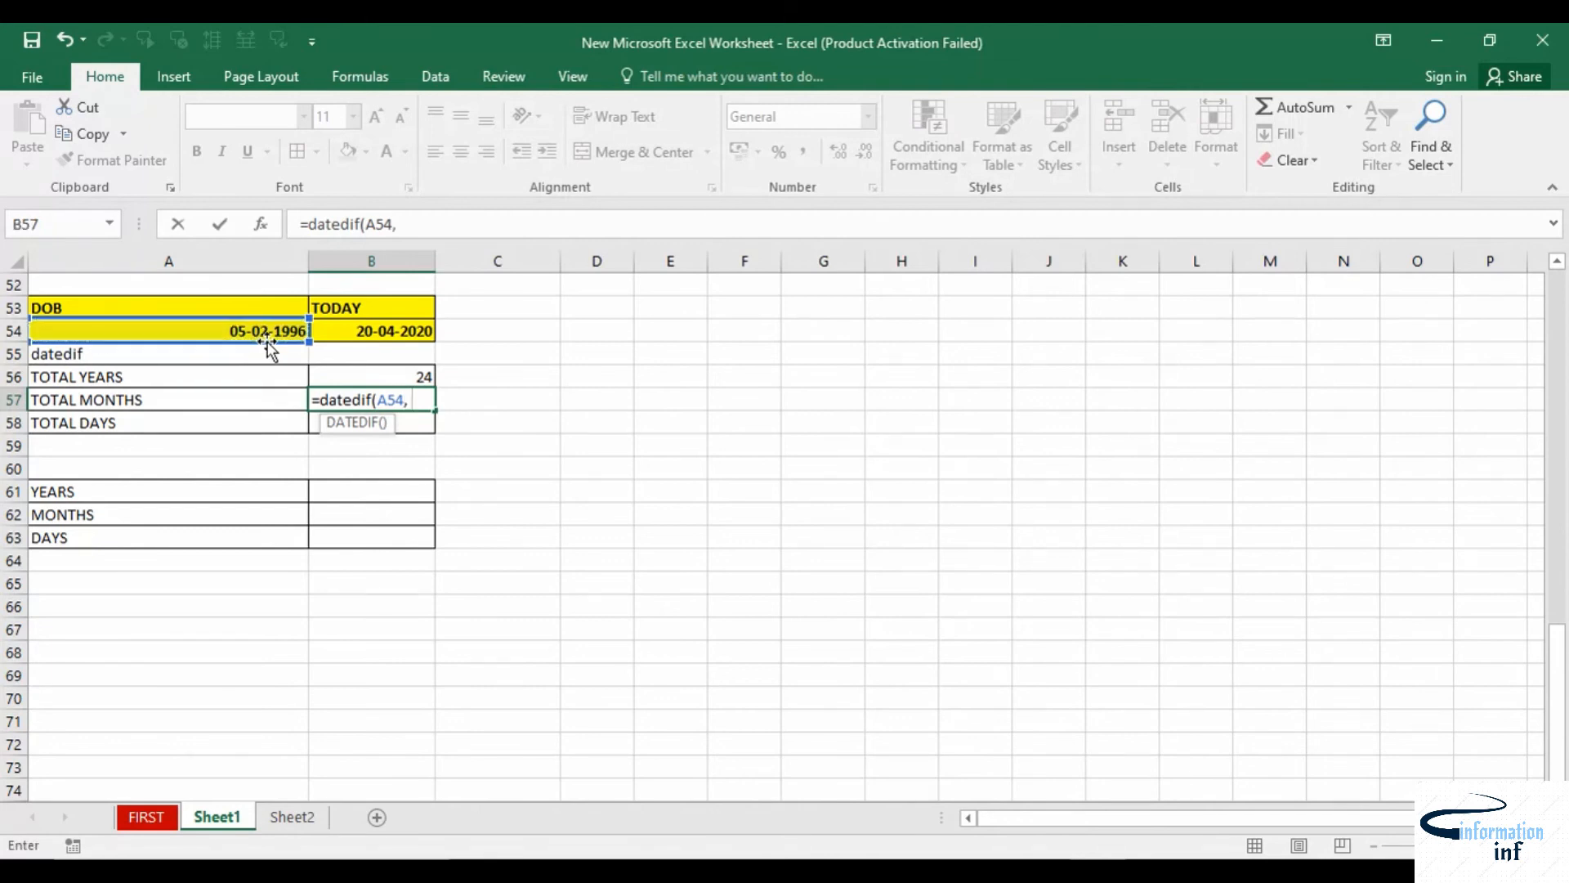
pyautogui.click(359, 333)
pyautogui.write(',')
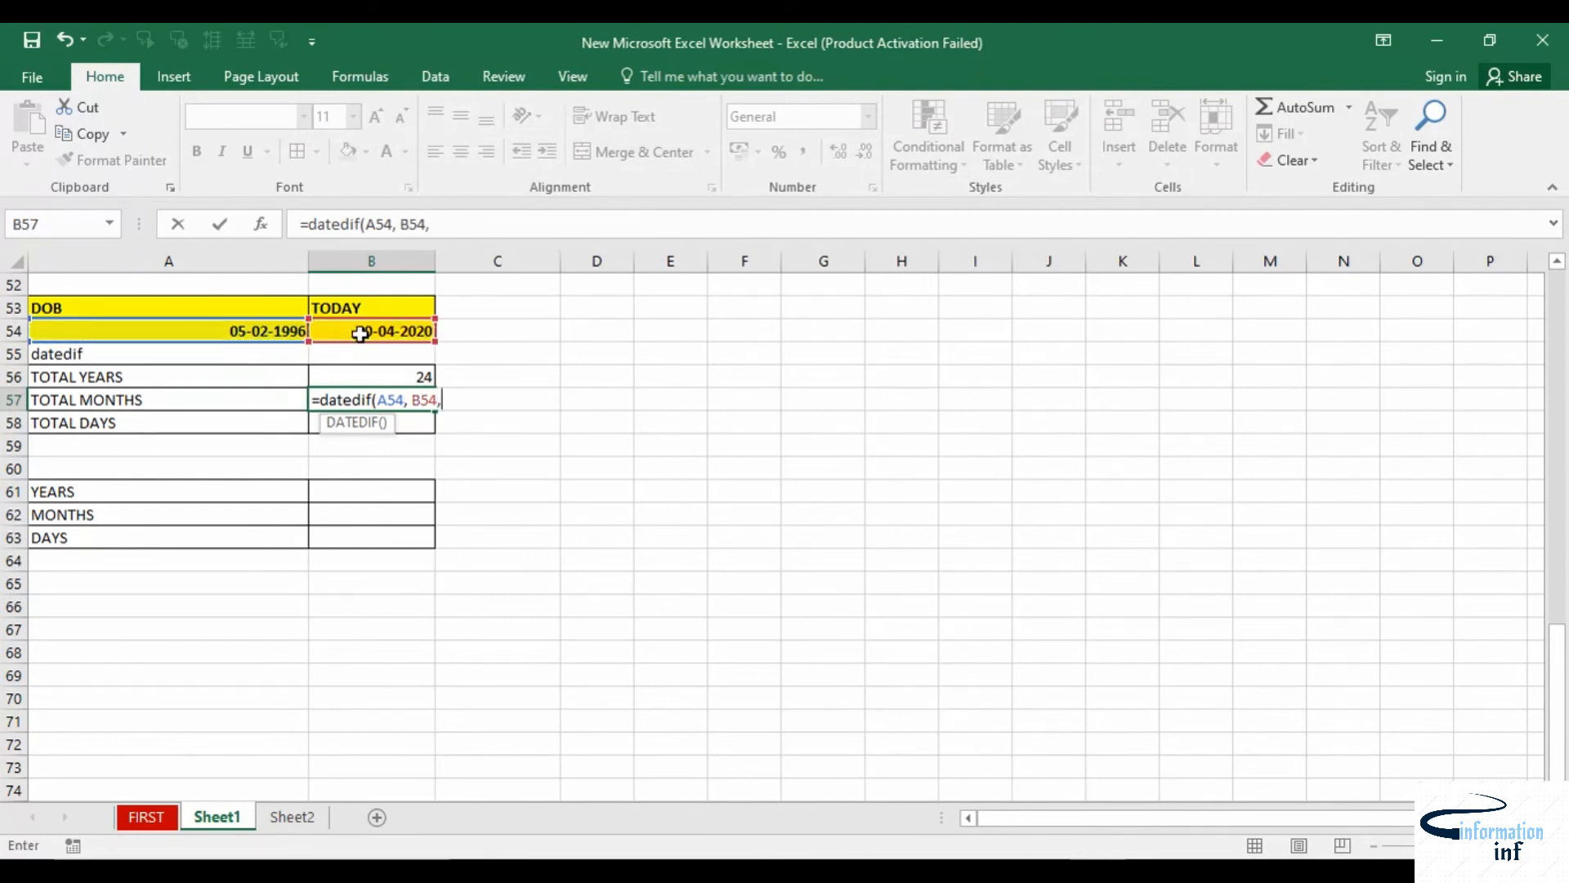
pyautogui.write(' "M')
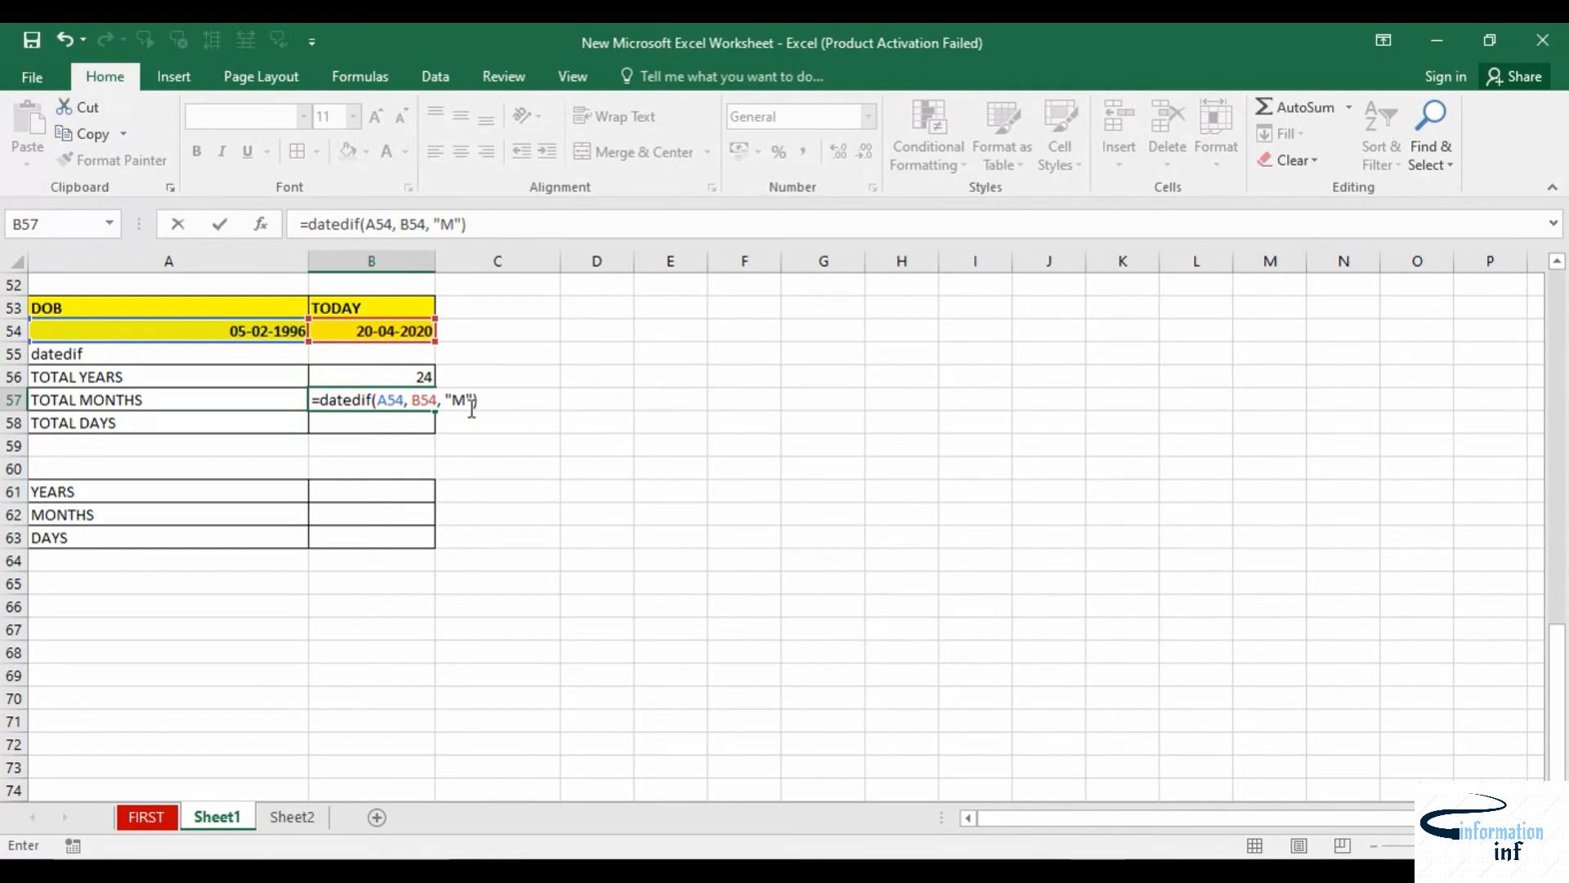
pyautogui.press('Return')
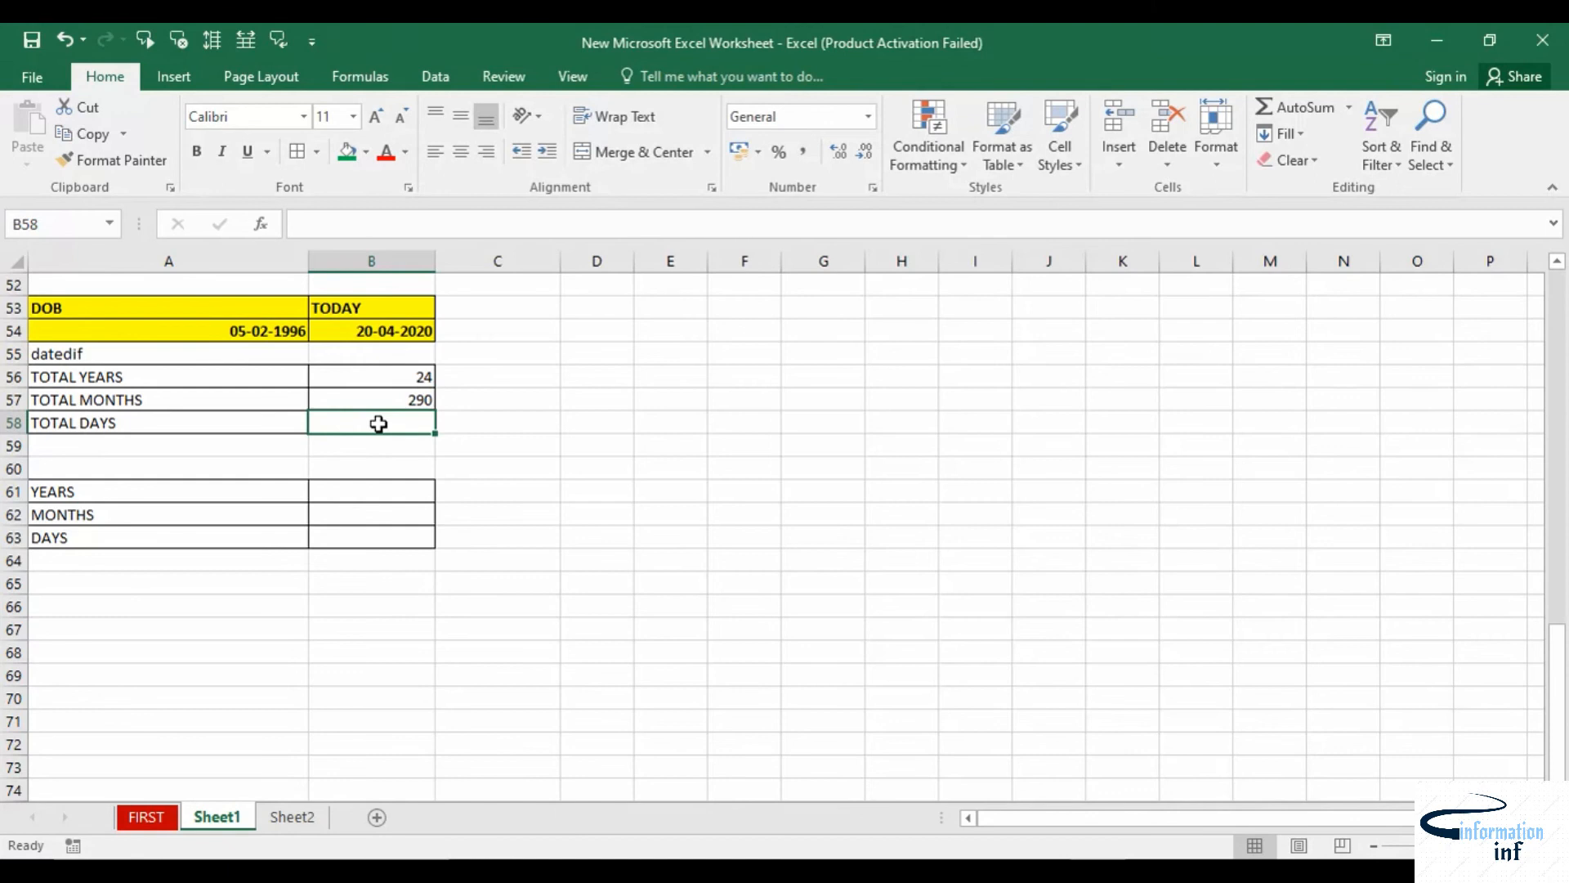
# Calculate TOTAL DAYS in B58 with a DATEDIF formula from A54 to B54 using the unit "D"
pyautogui.write('=dare')
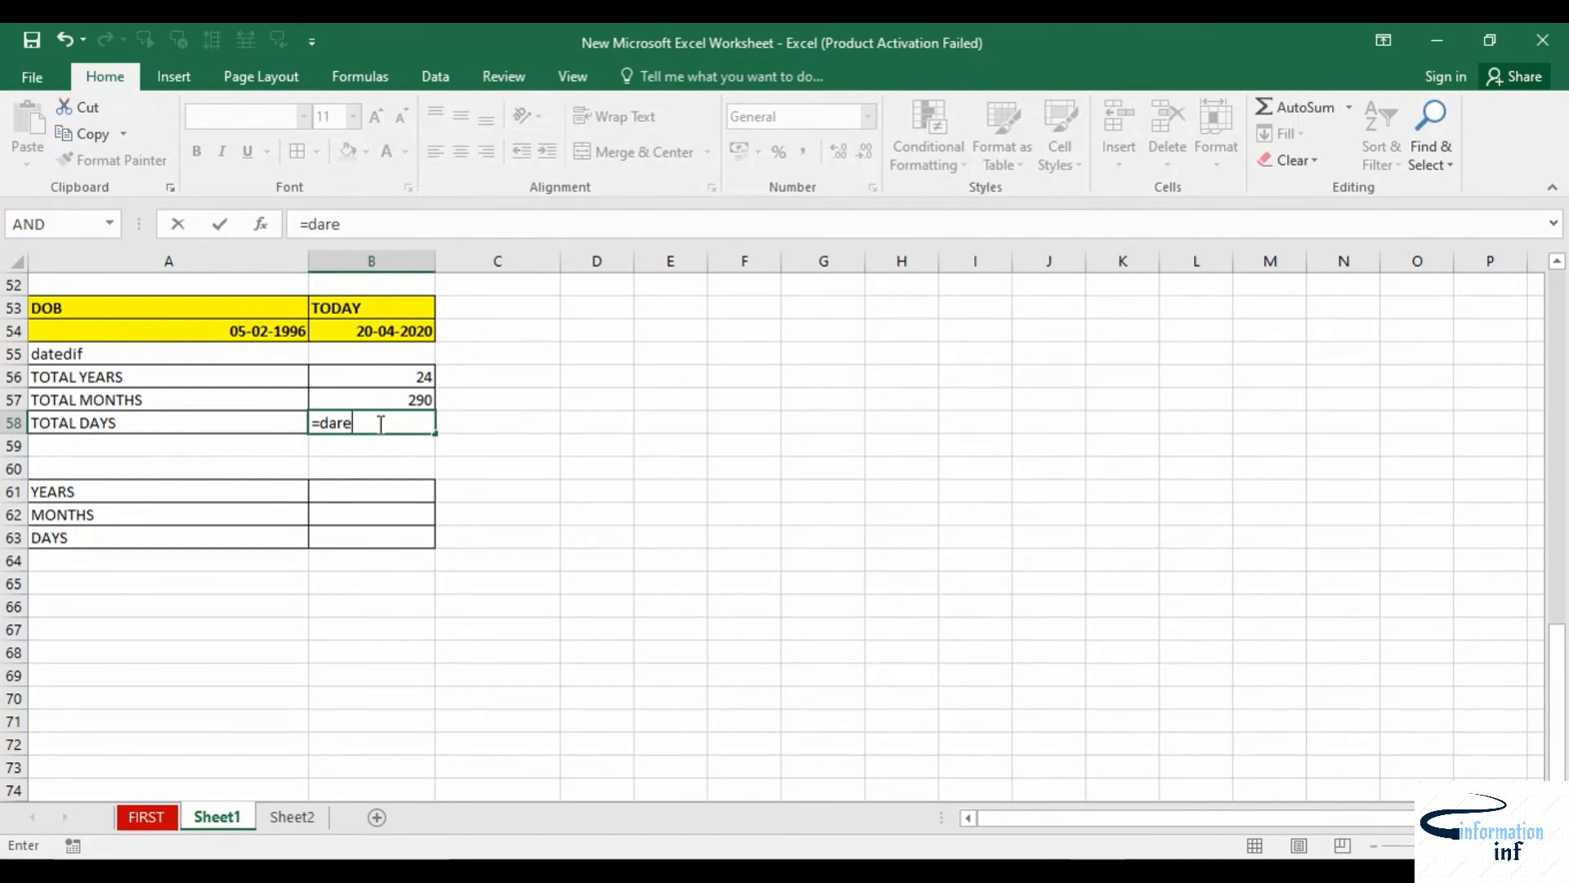
pyautogui.press('BackSpace')
pyautogui.press('BackSpace')
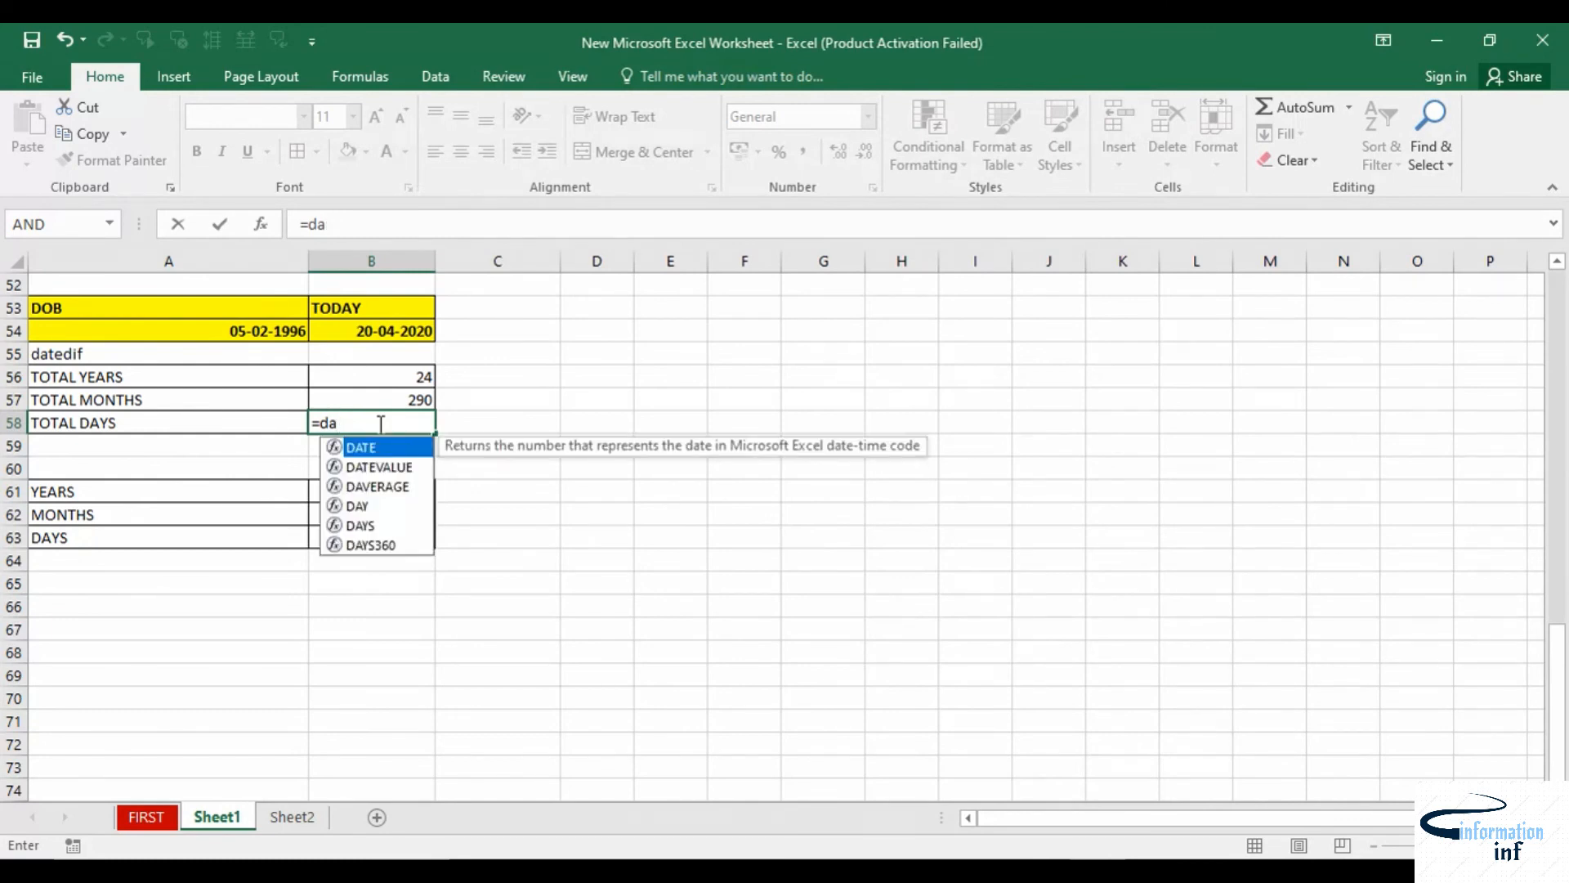
pyautogui.write('tedi')
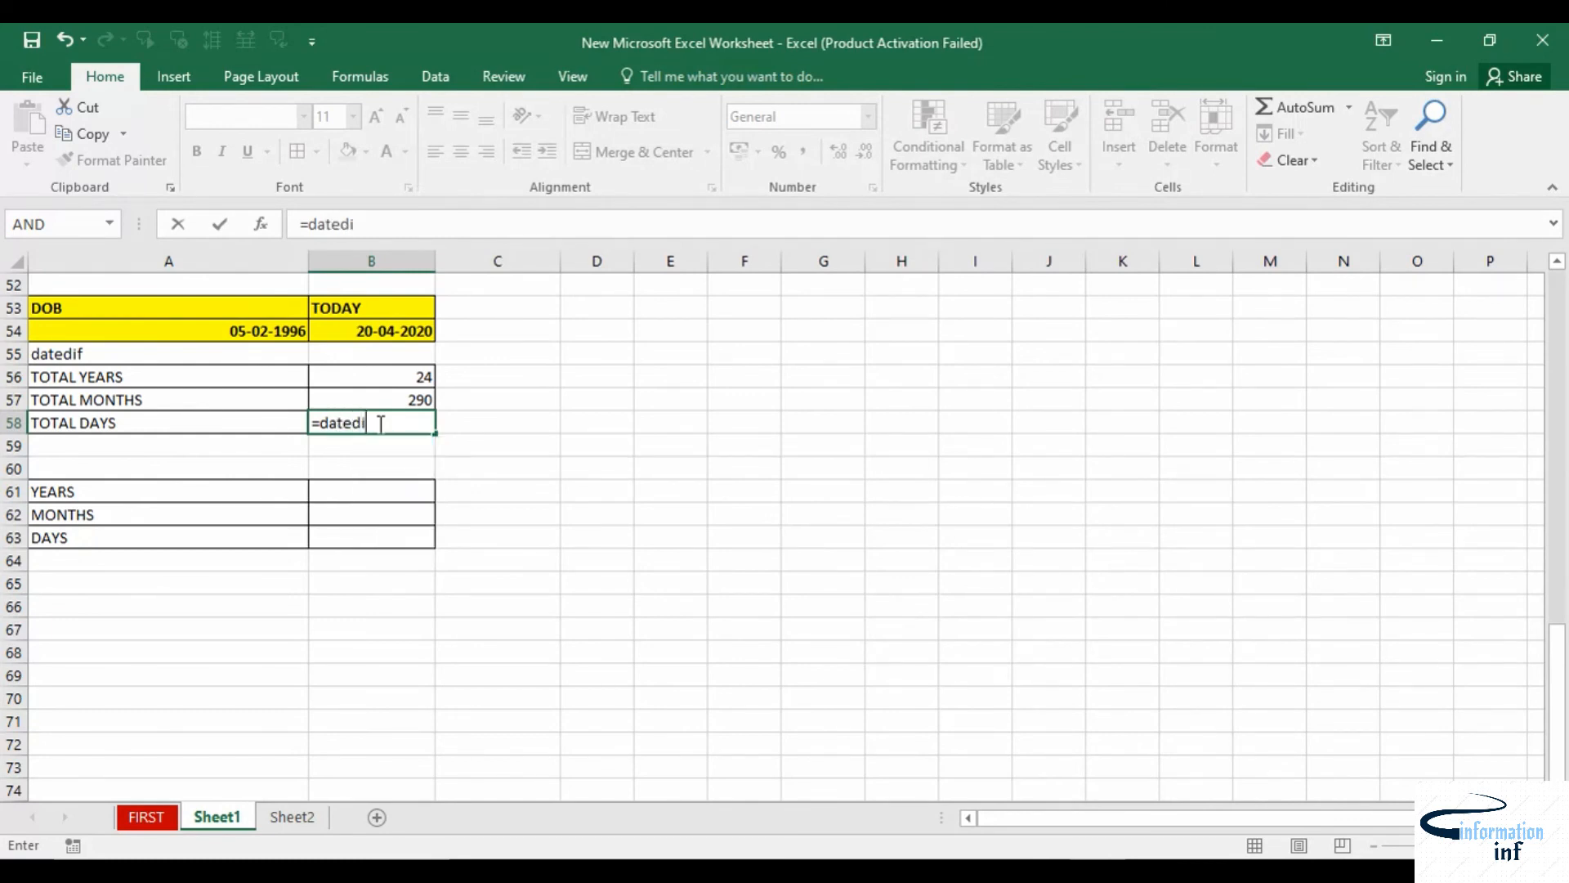
pyautogui.write('f(')
pyautogui.click(294, 339)
pyautogui.write(',')
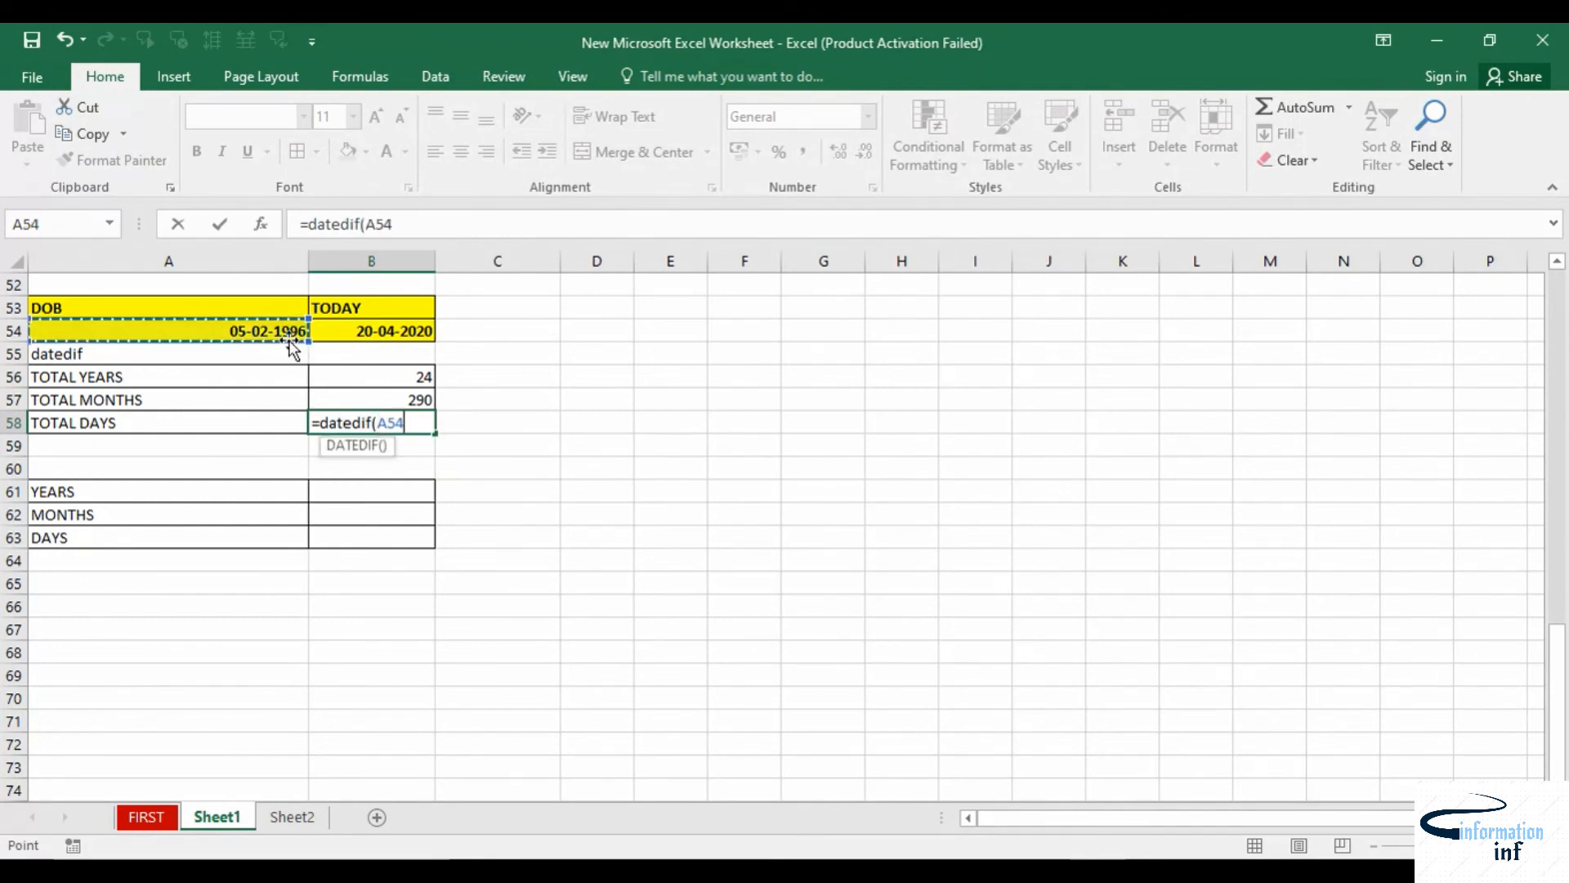
pyautogui.click(347, 331)
pyautogui.write(',')
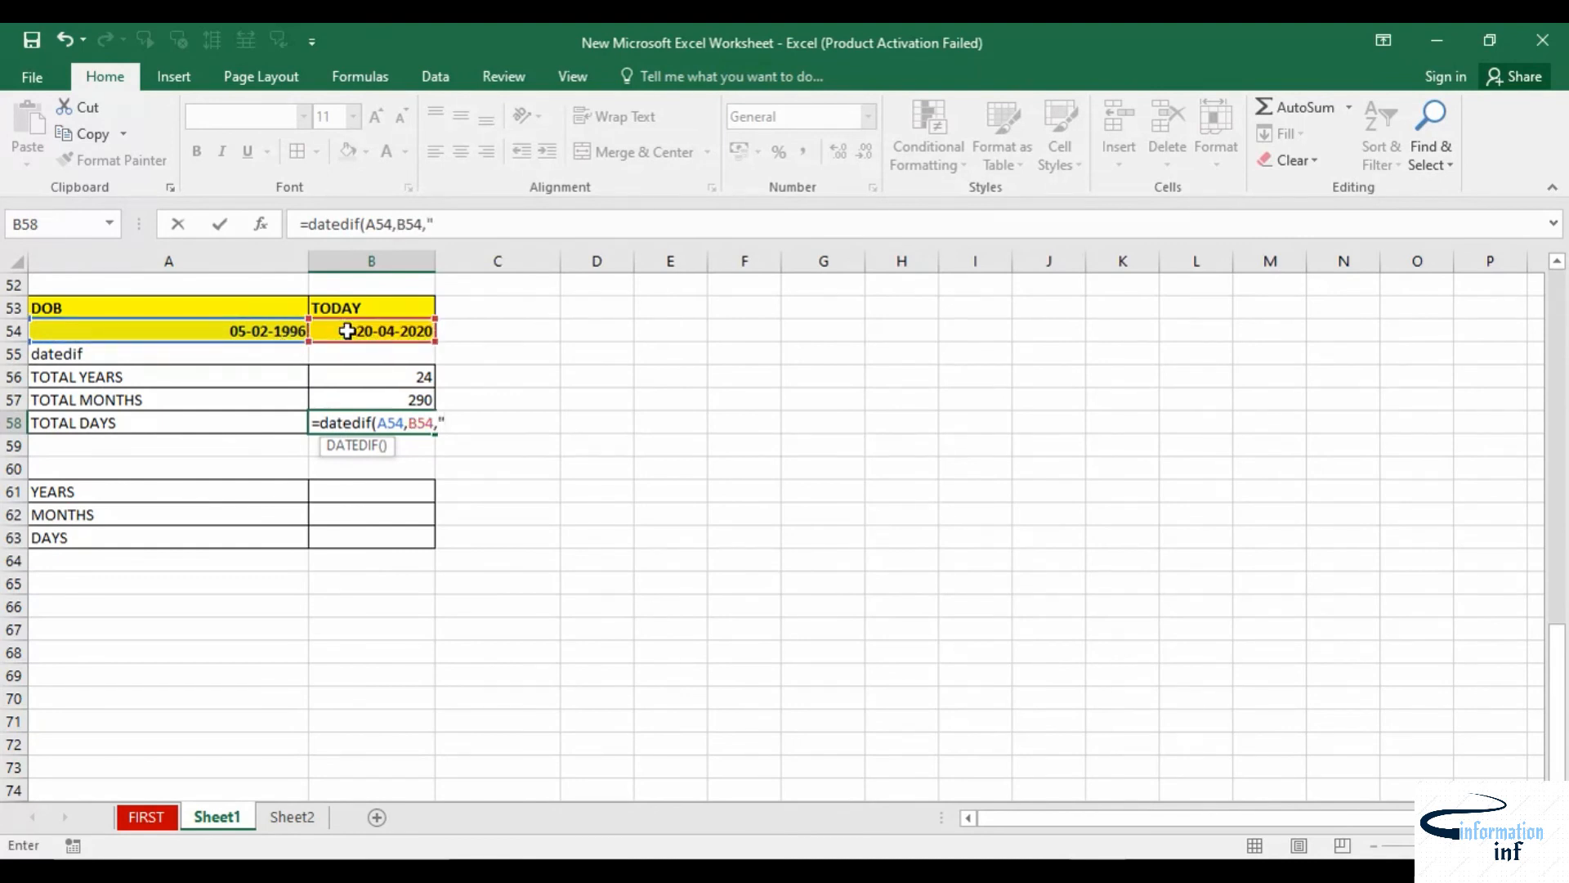
pyautogui.write('"D')
pyautogui.press('Return')
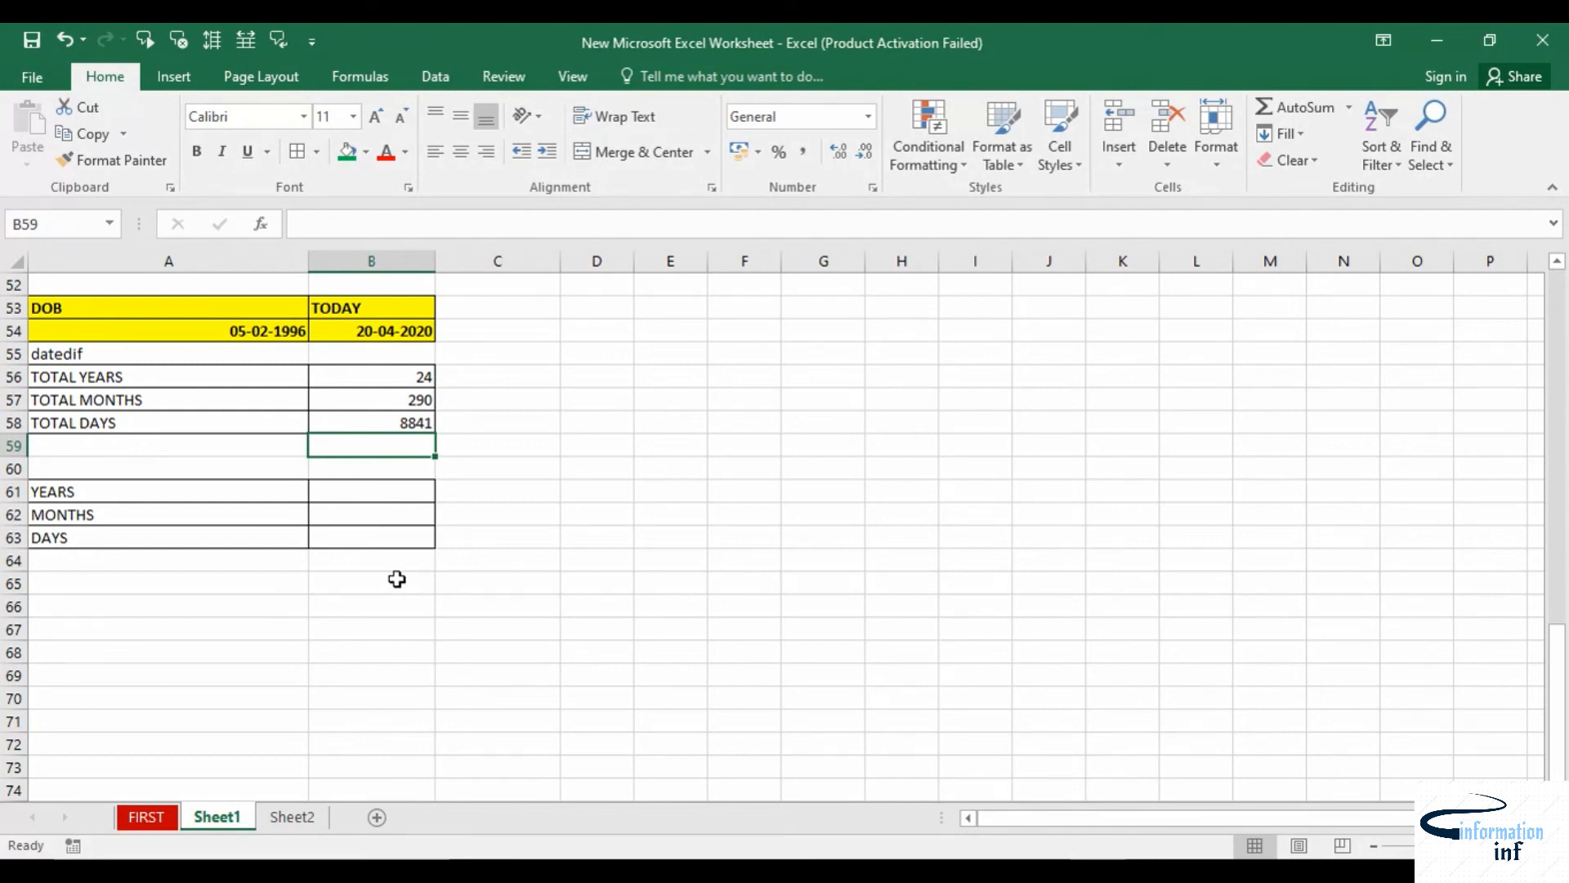
# Calculate YEARS in B61 with a DATEDIF formula from A54 to B54 using the unit "Y"
pyautogui.click(377, 491)
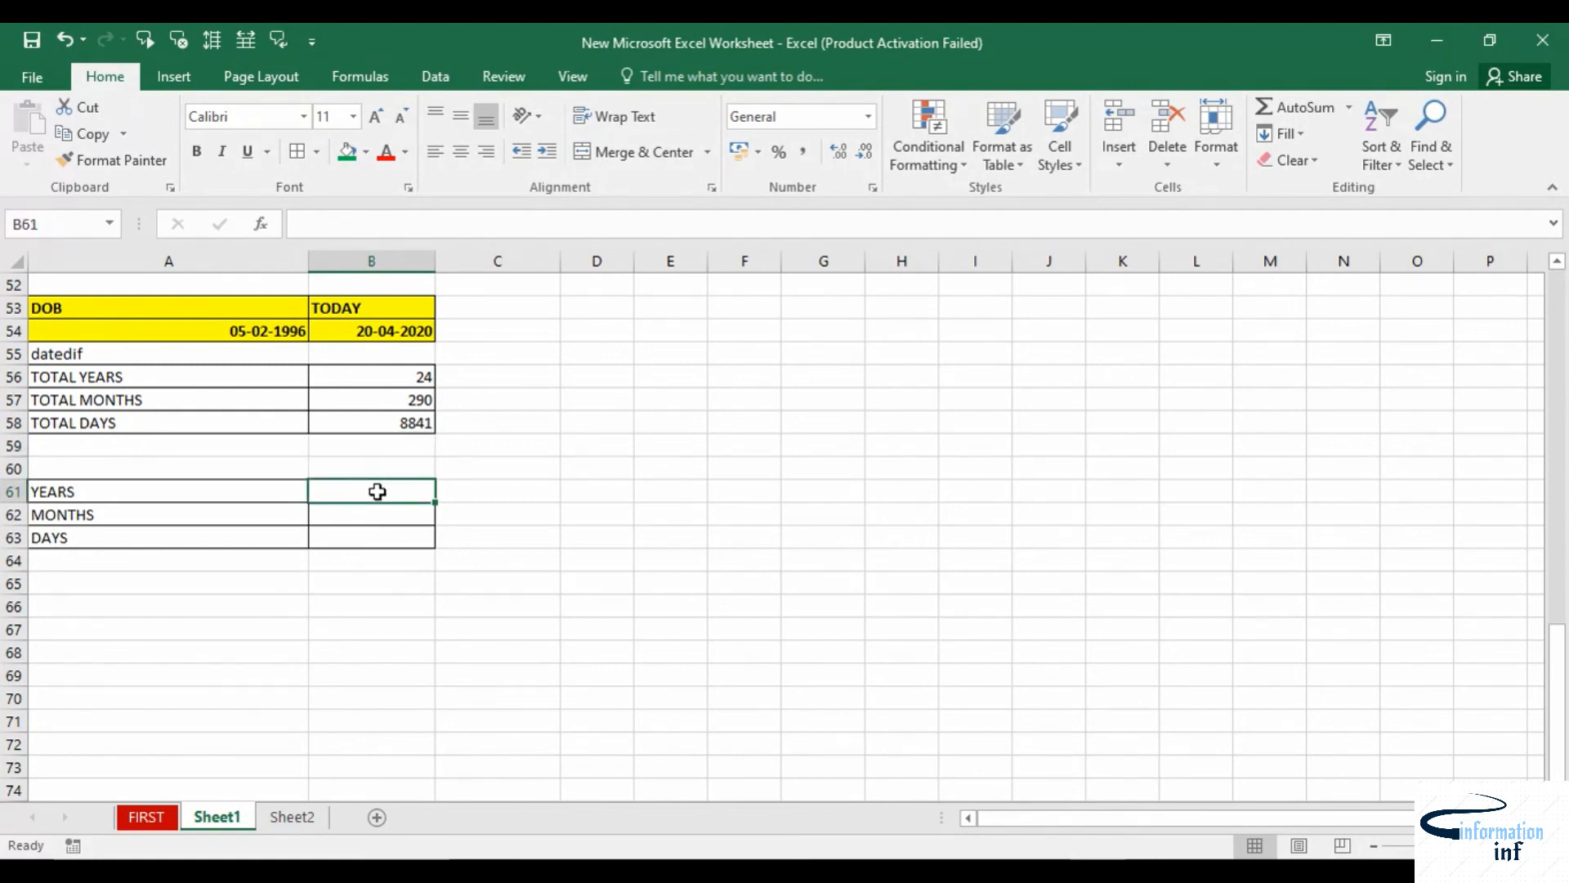
pyautogui.write('=d')
pyautogui.write('ate')
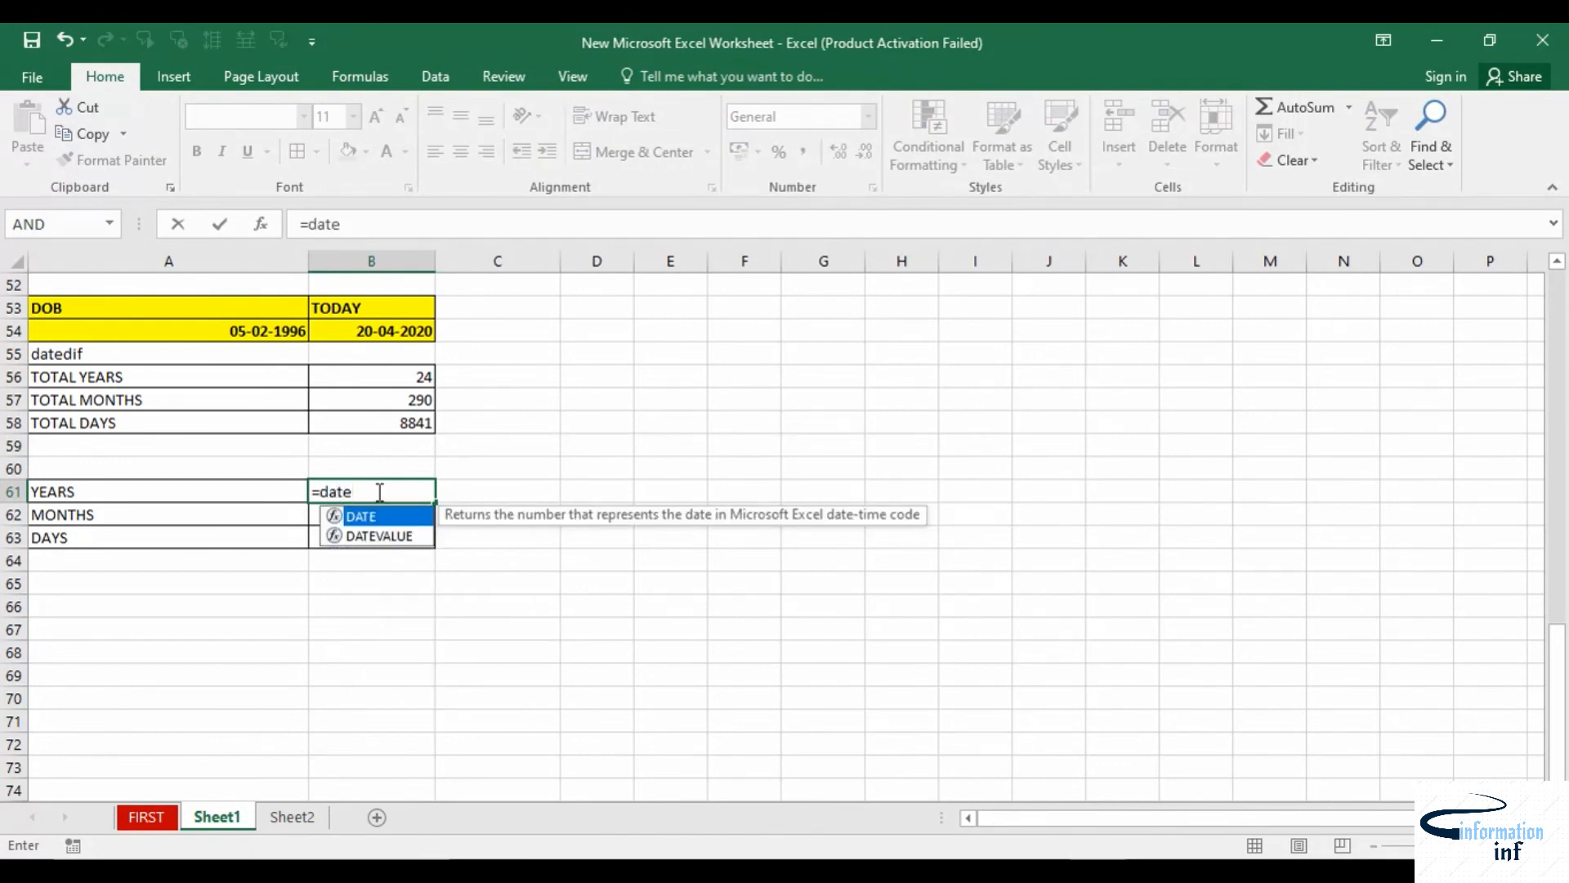
pyautogui.write('dif')
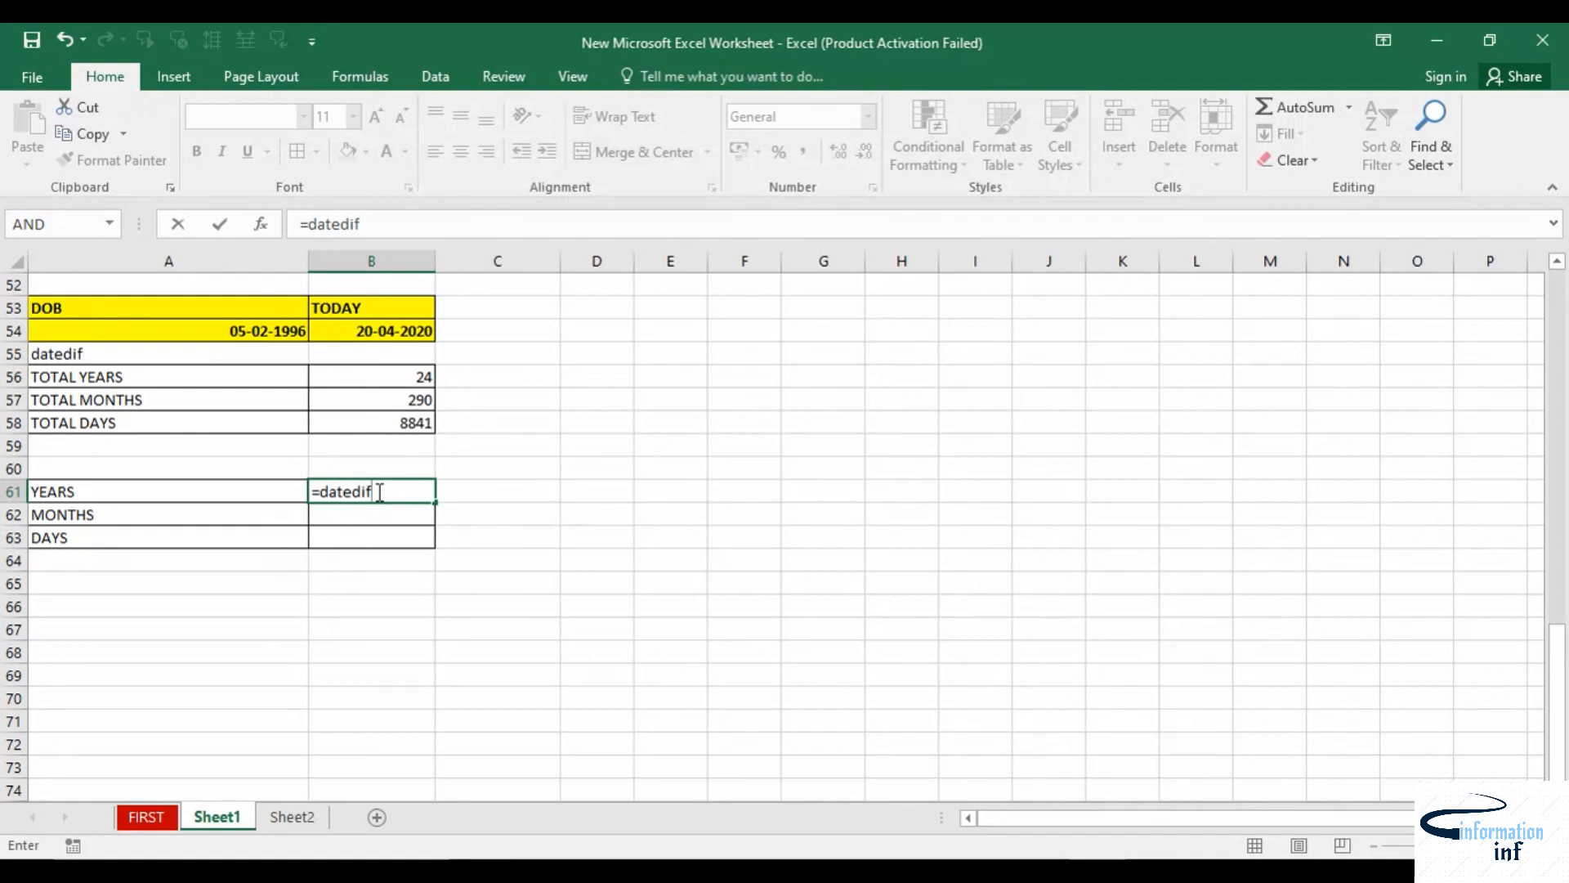
pyautogui.write('(')
pyautogui.click(243, 341)
pyautogui.write(',')
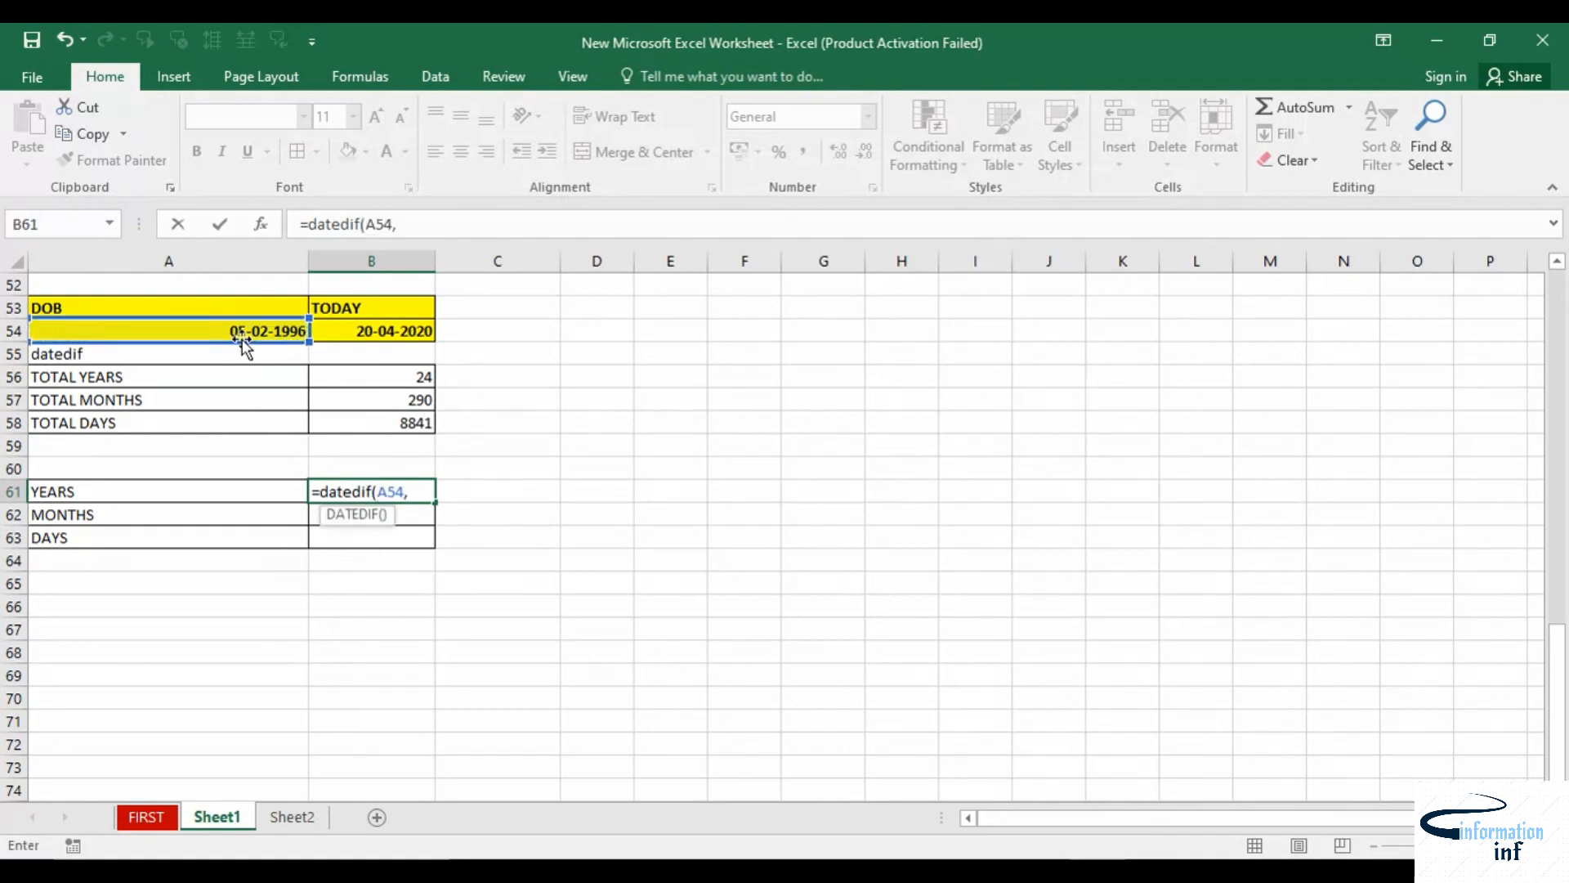
pyautogui.click(353, 330)
pyautogui.write(', B54,')
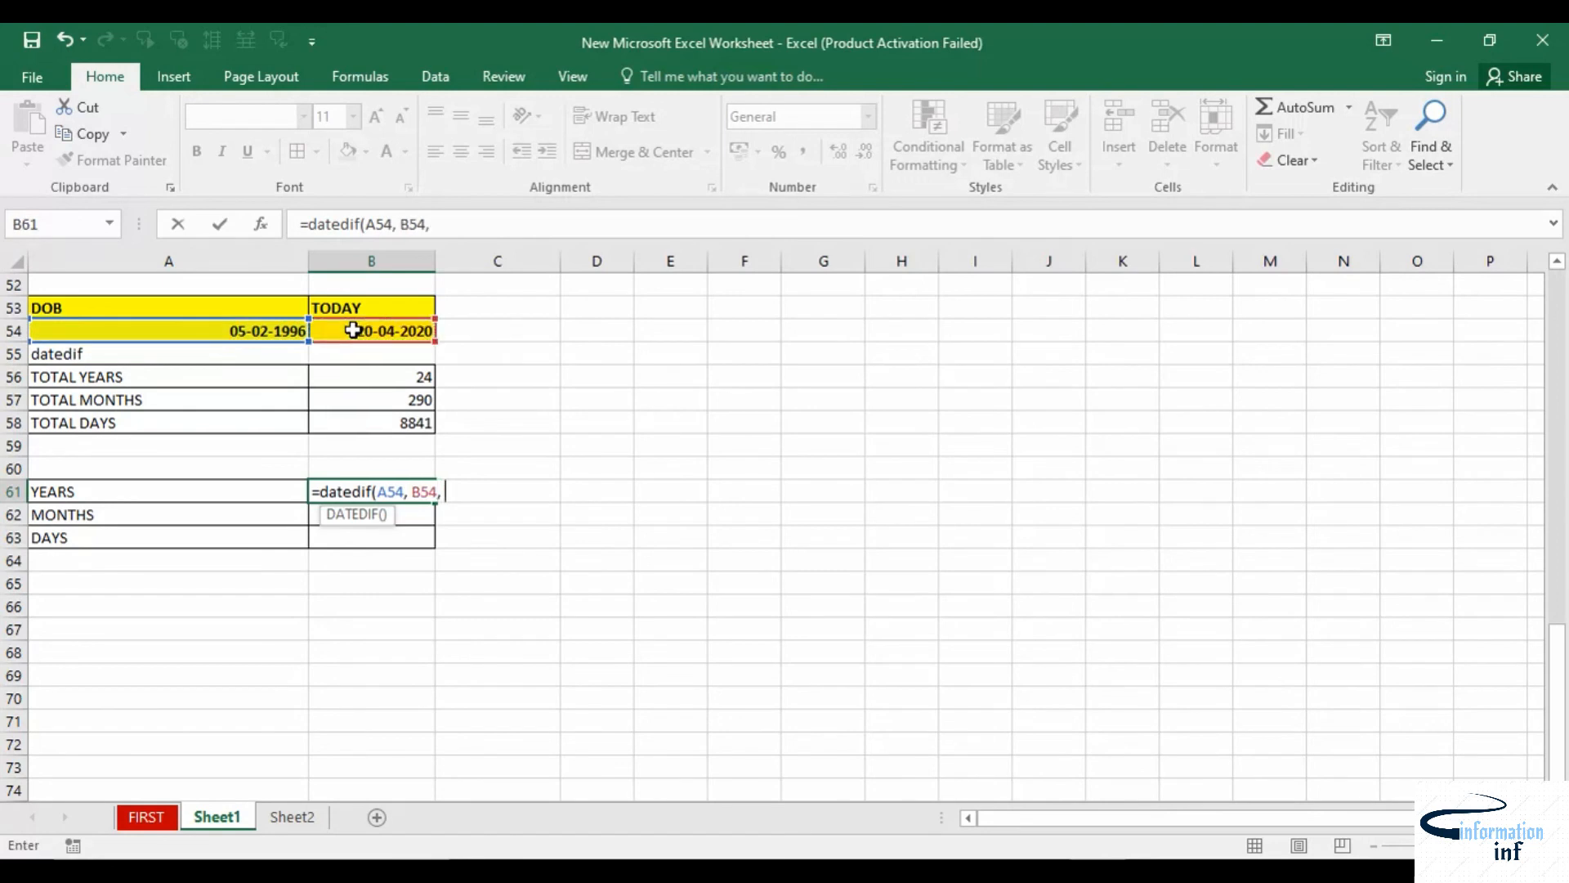
pyautogui.write('"Y")')
pyautogui.press('Return')
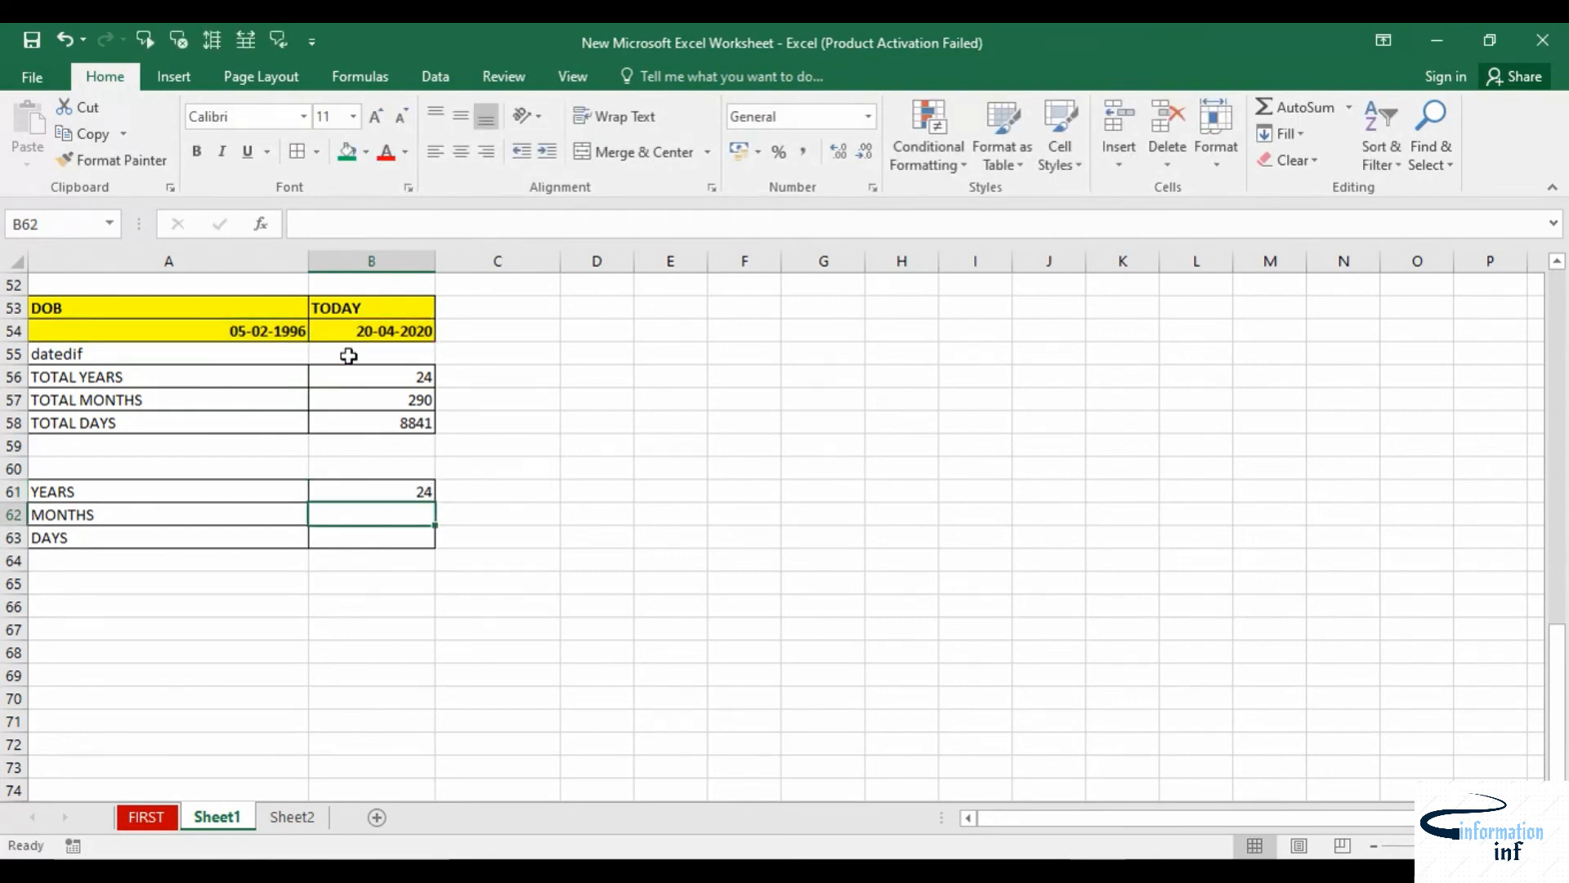
# Calculate the remaining MONTHS in B62 with a DATEDIF formula from A54 to B54 using the unit "YM"
pyautogui.write('=')
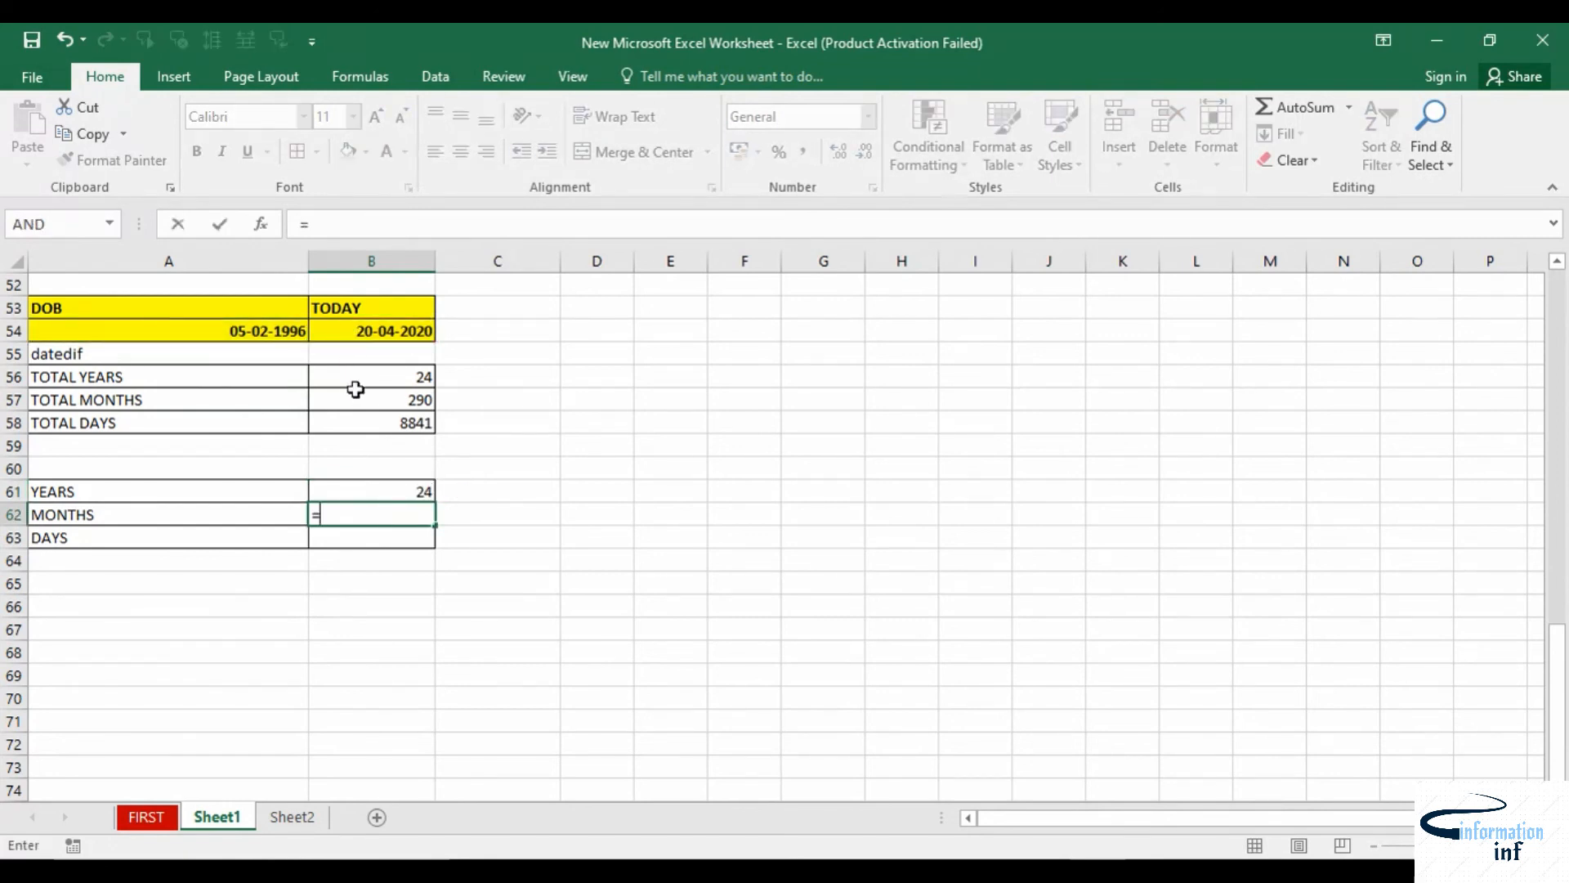
pyautogui.write('date')
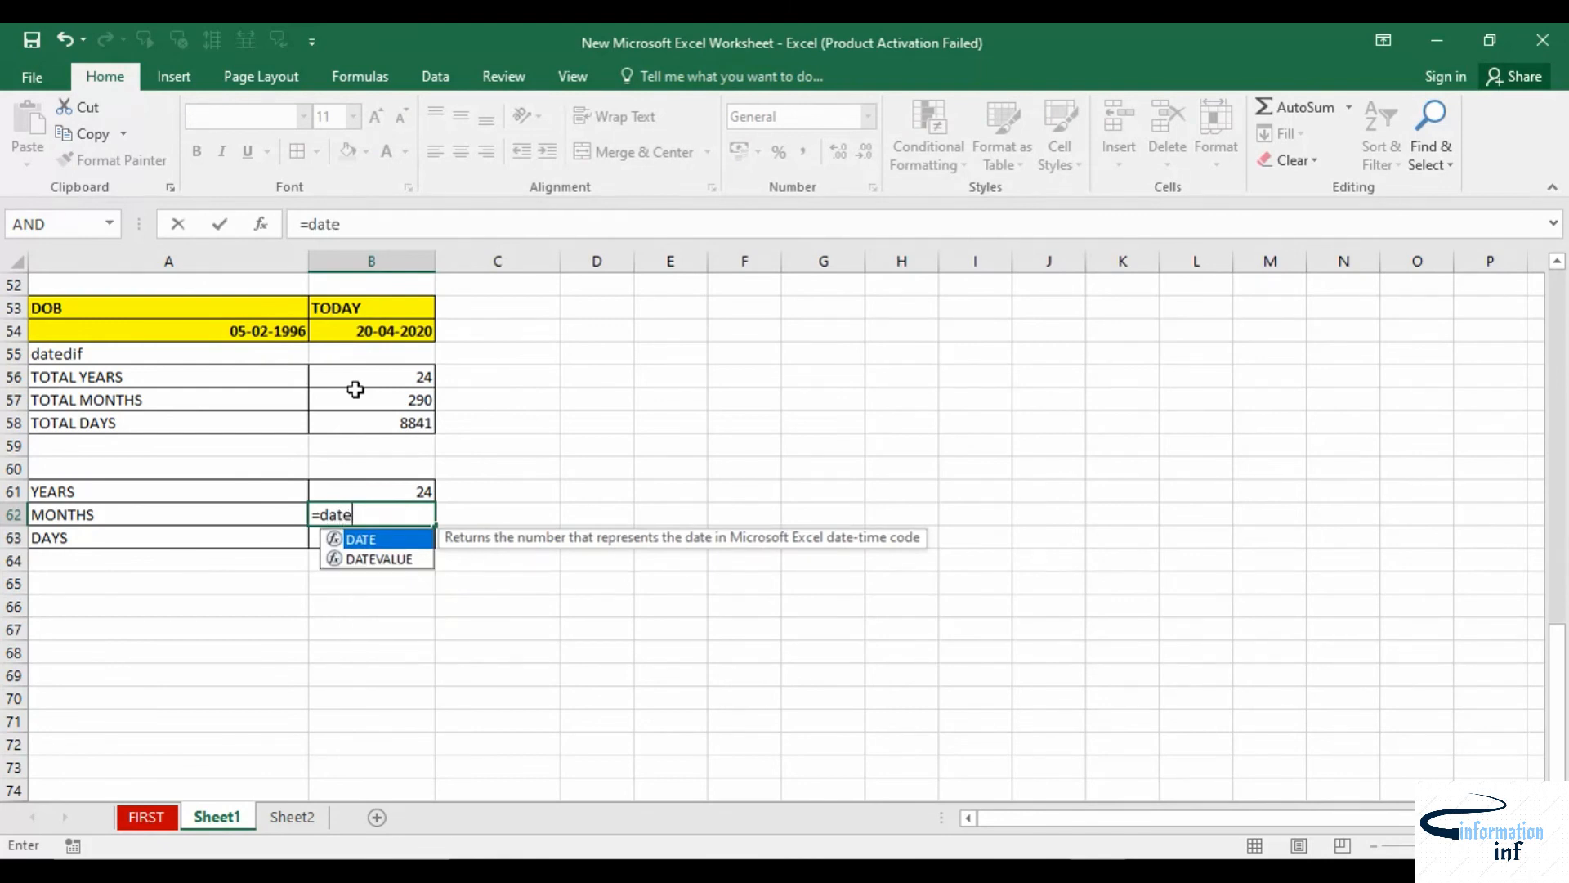
pyautogui.write('dif')
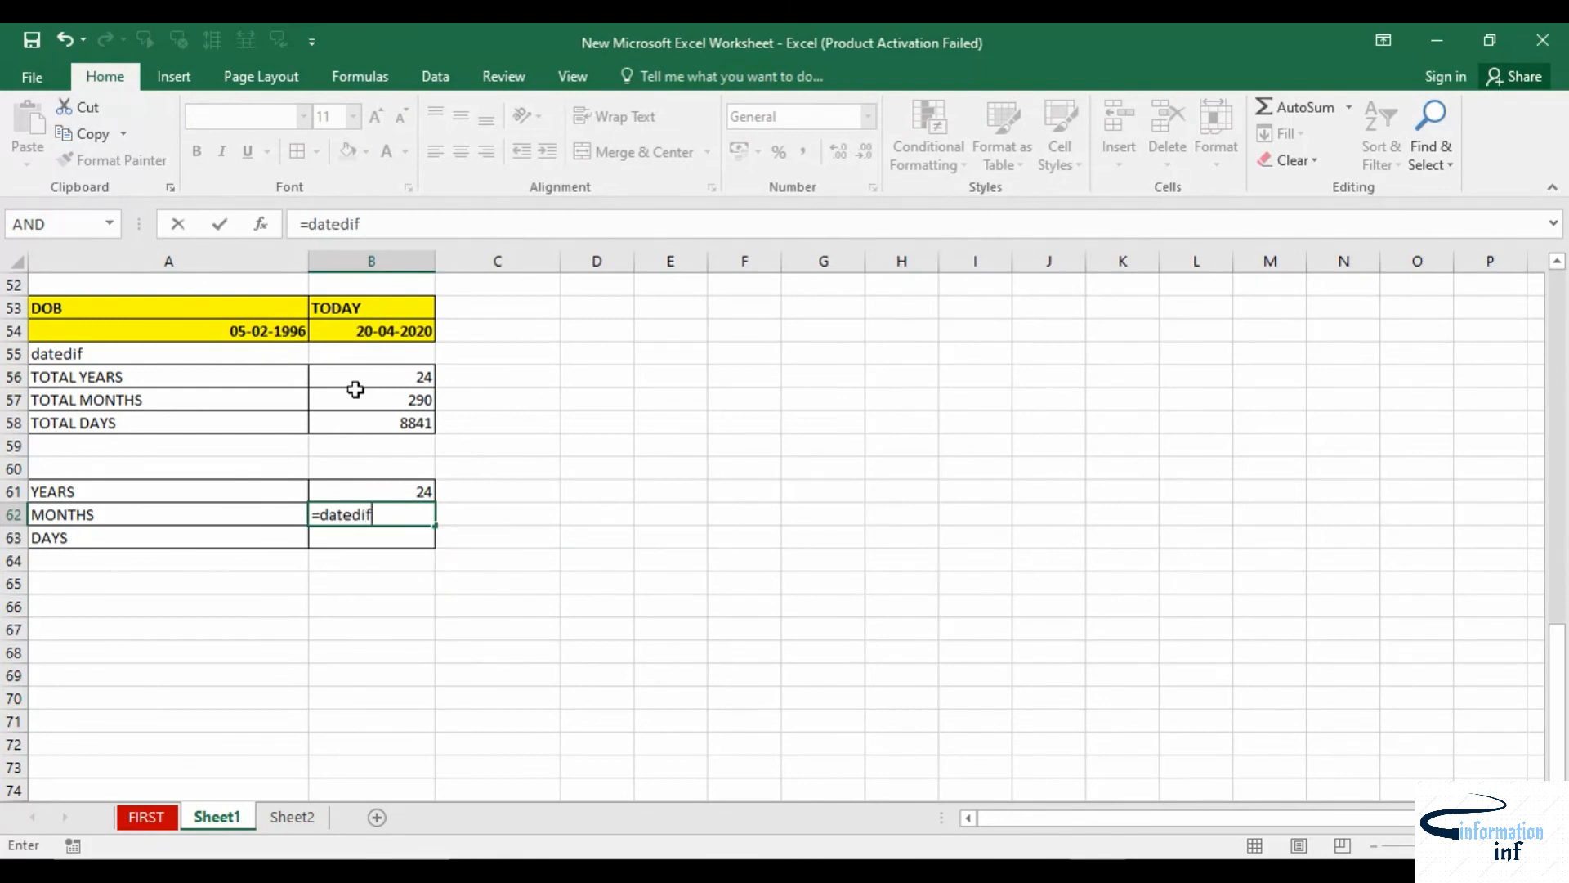
pyautogui.write(')(')
pyautogui.press('BackSpace')
pyautogui.press('BackSpace')
pyautogui.write('(')
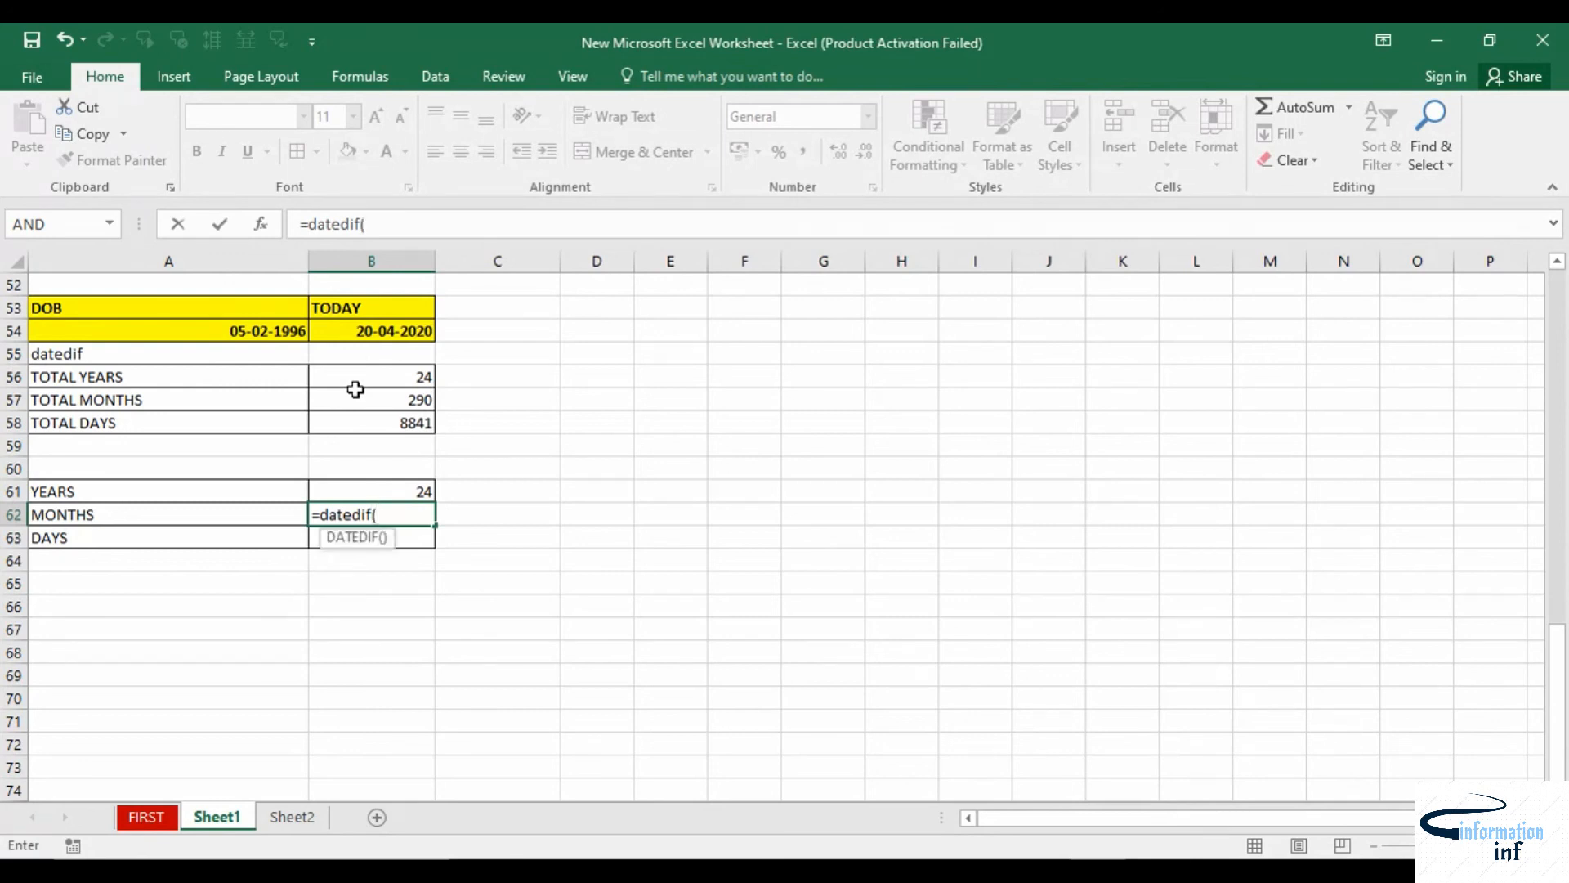
pyautogui.click(294, 331)
pyautogui.write(',')
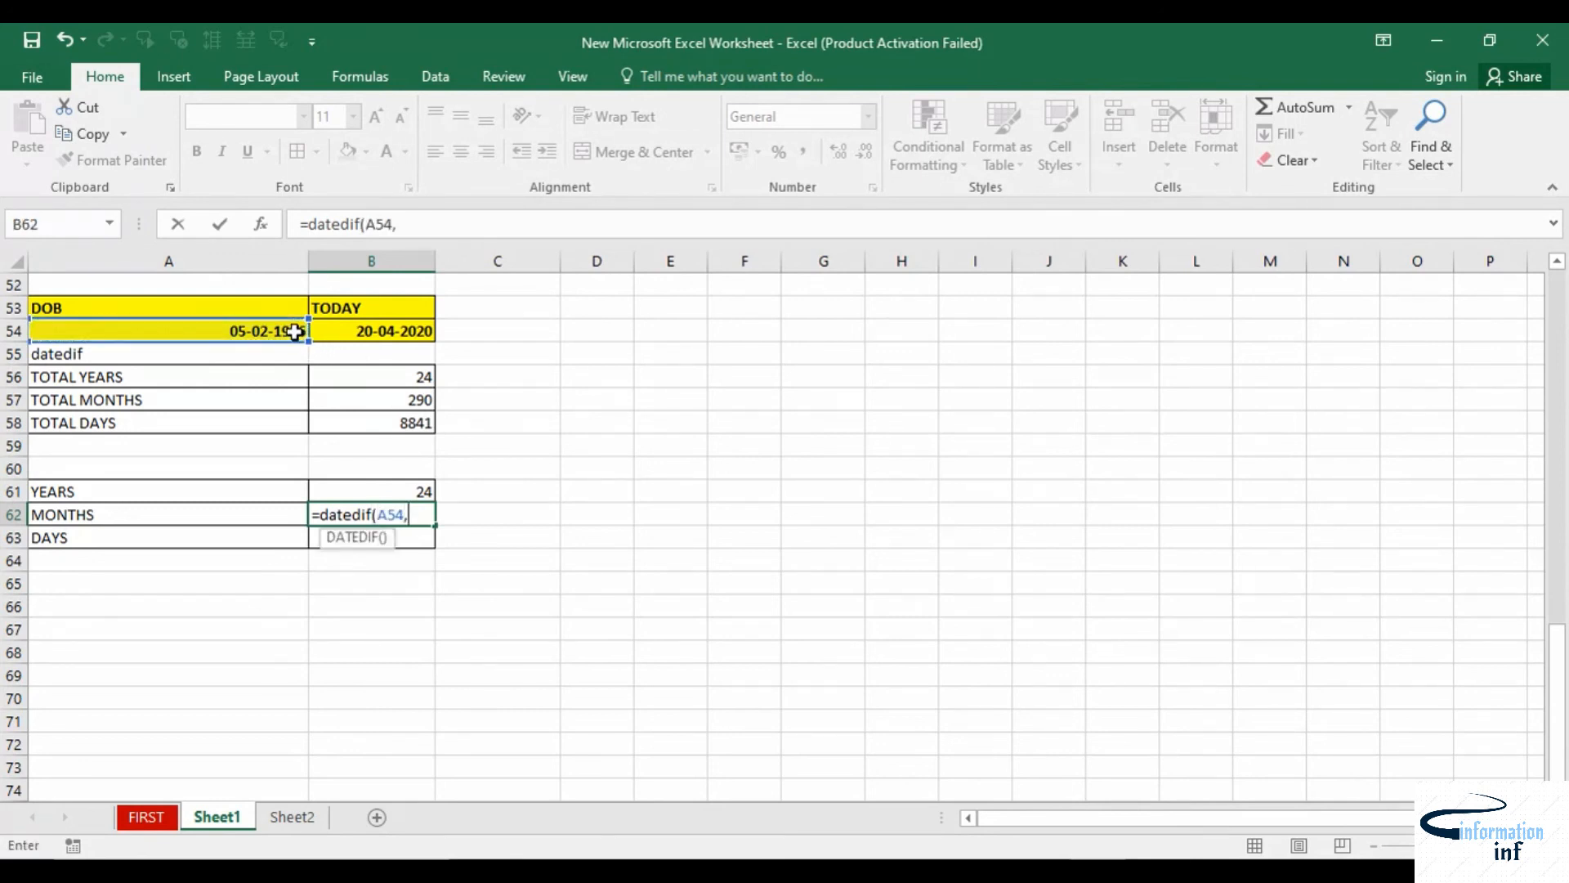
pyautogui.click(350, 337)
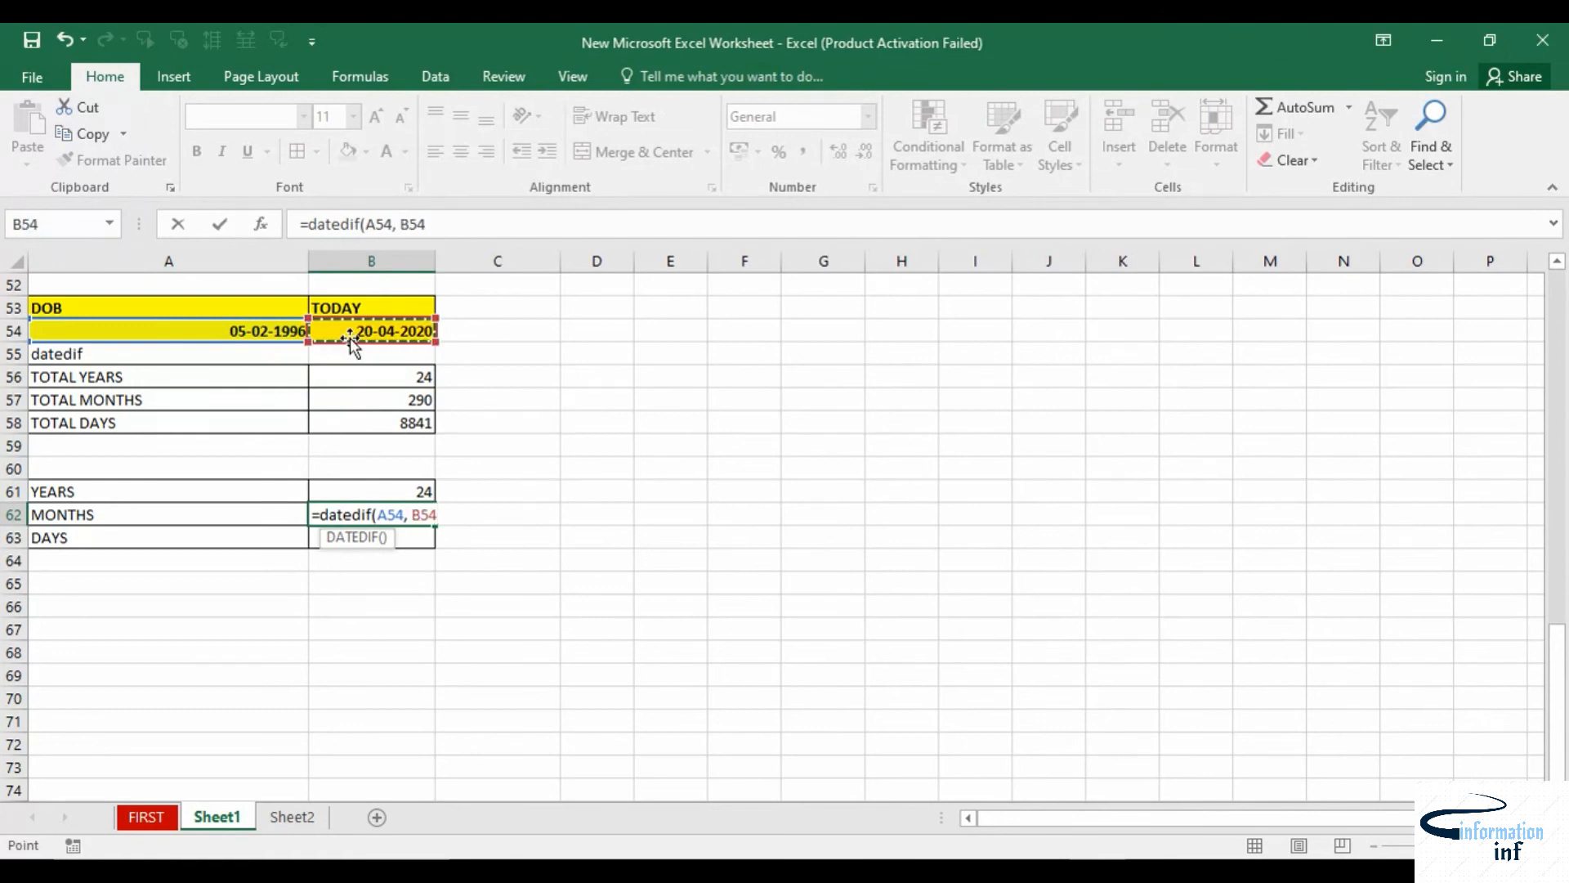
pyautogui.write(', "Y')
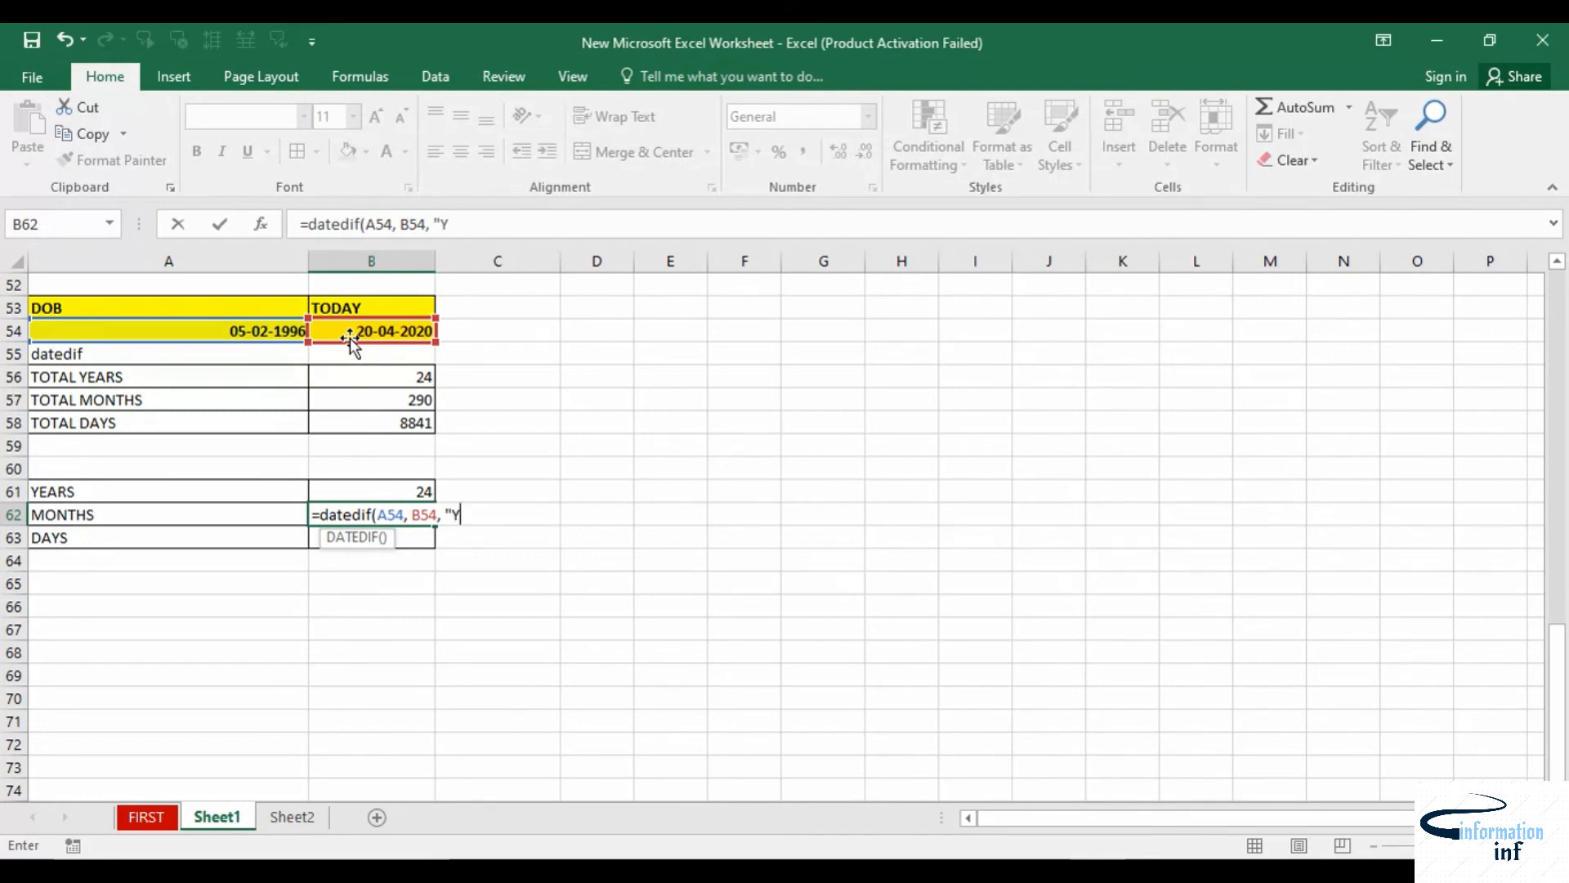
pyautogui.write('M")')
pyautogui.press('Return')
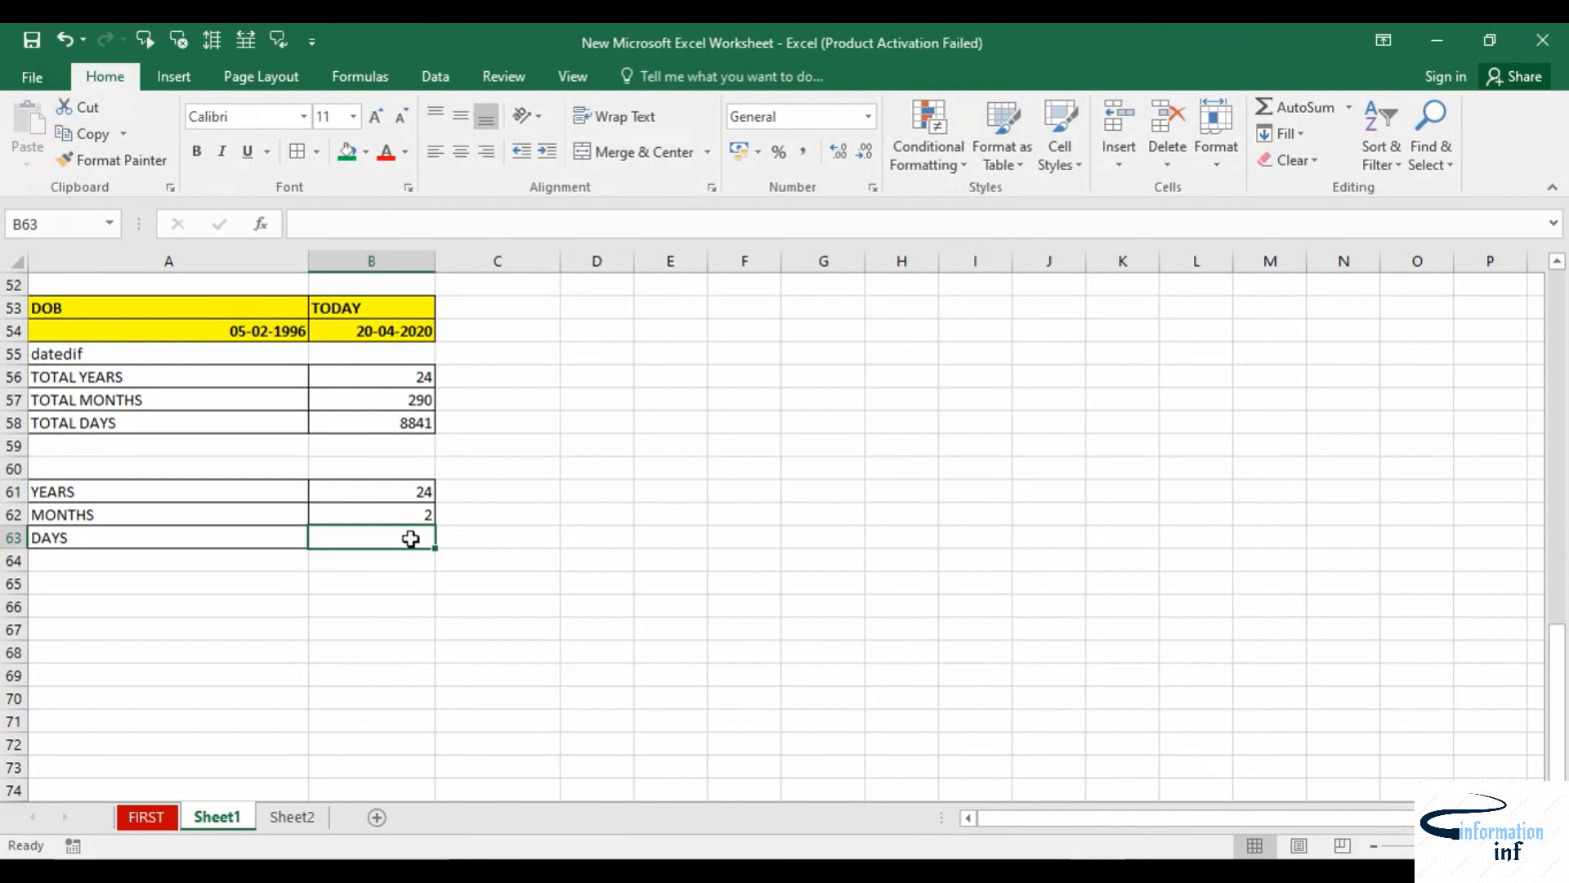
# Calculate the remaining DAYS in B63 with a DATEDIF formula from A54 to B54 using the unit "MD"
pyautogui.write('=')
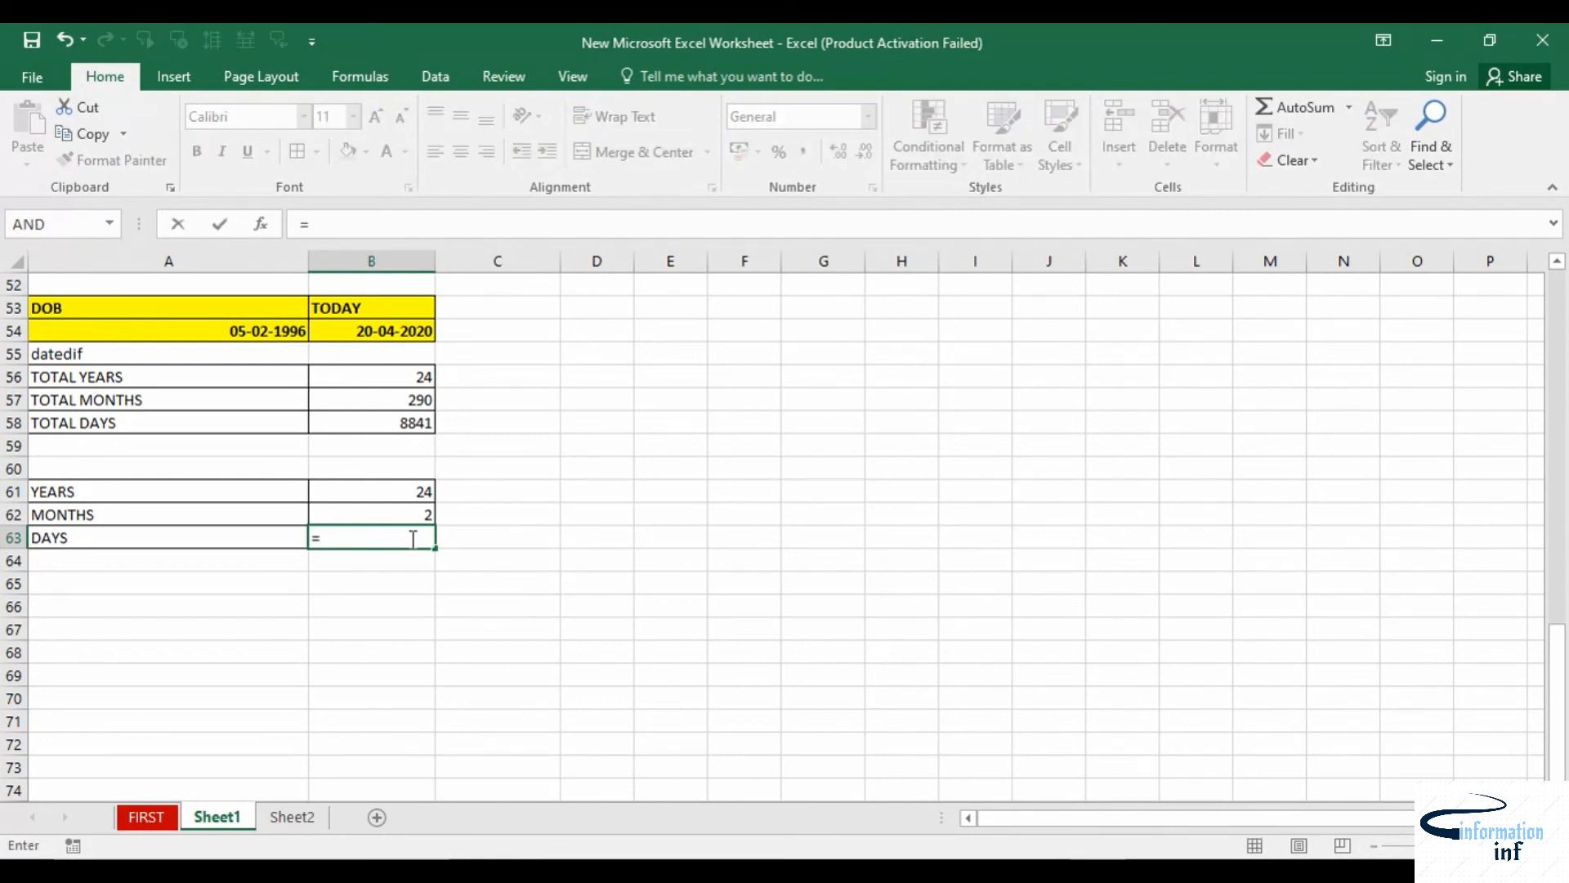
pyautogui.write('date')
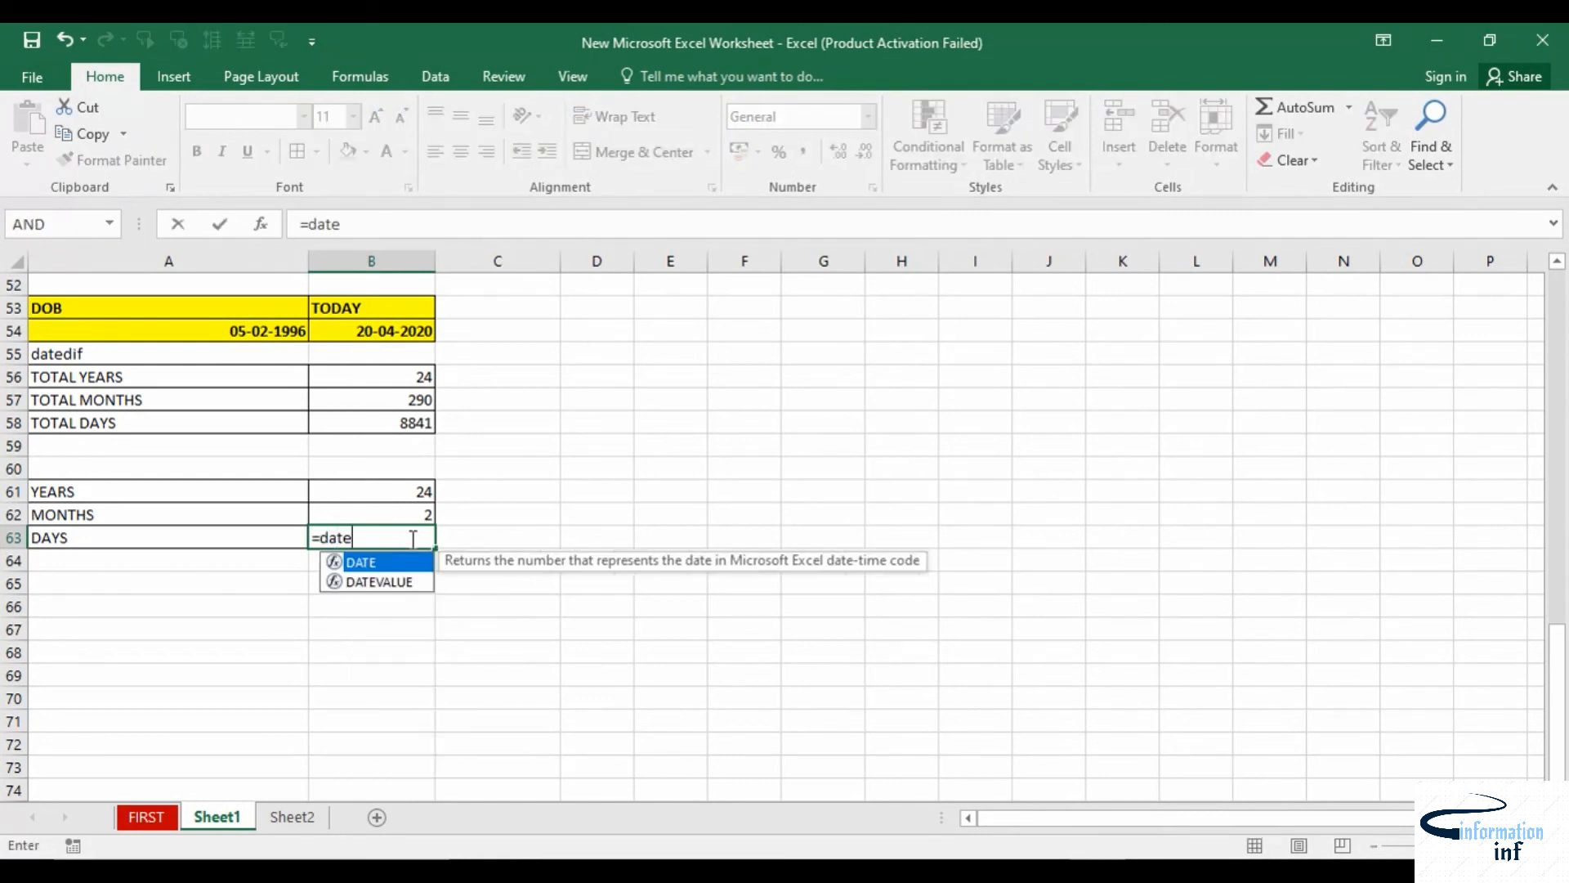
pyautogui.write('dif')
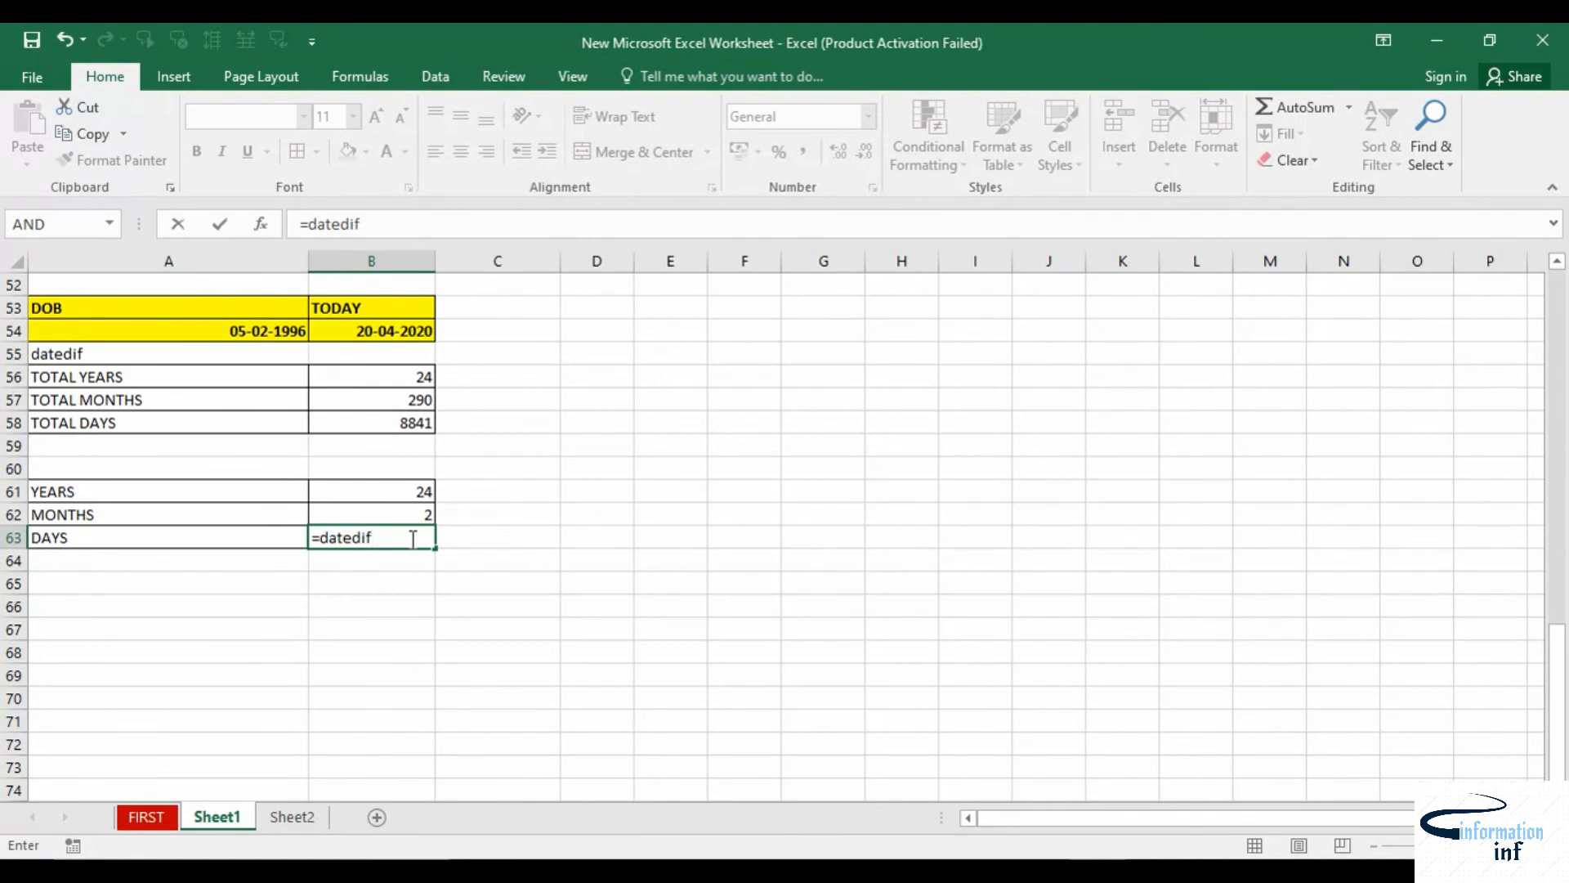
pyautogui.write('(')
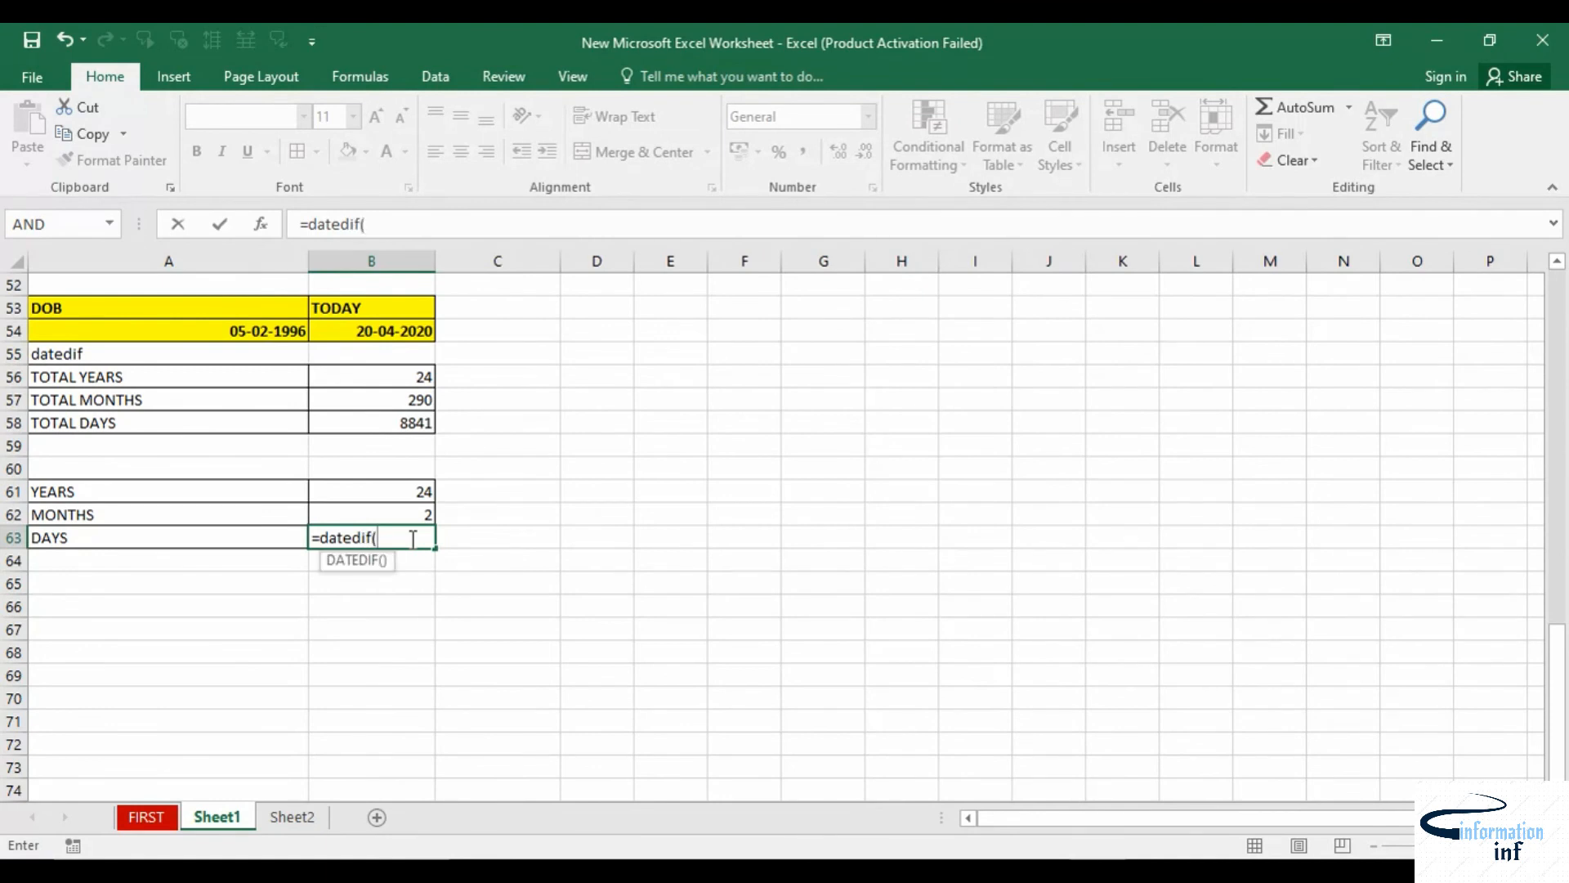
pyautogui.click(260, 339)
pyautogui.write(',')
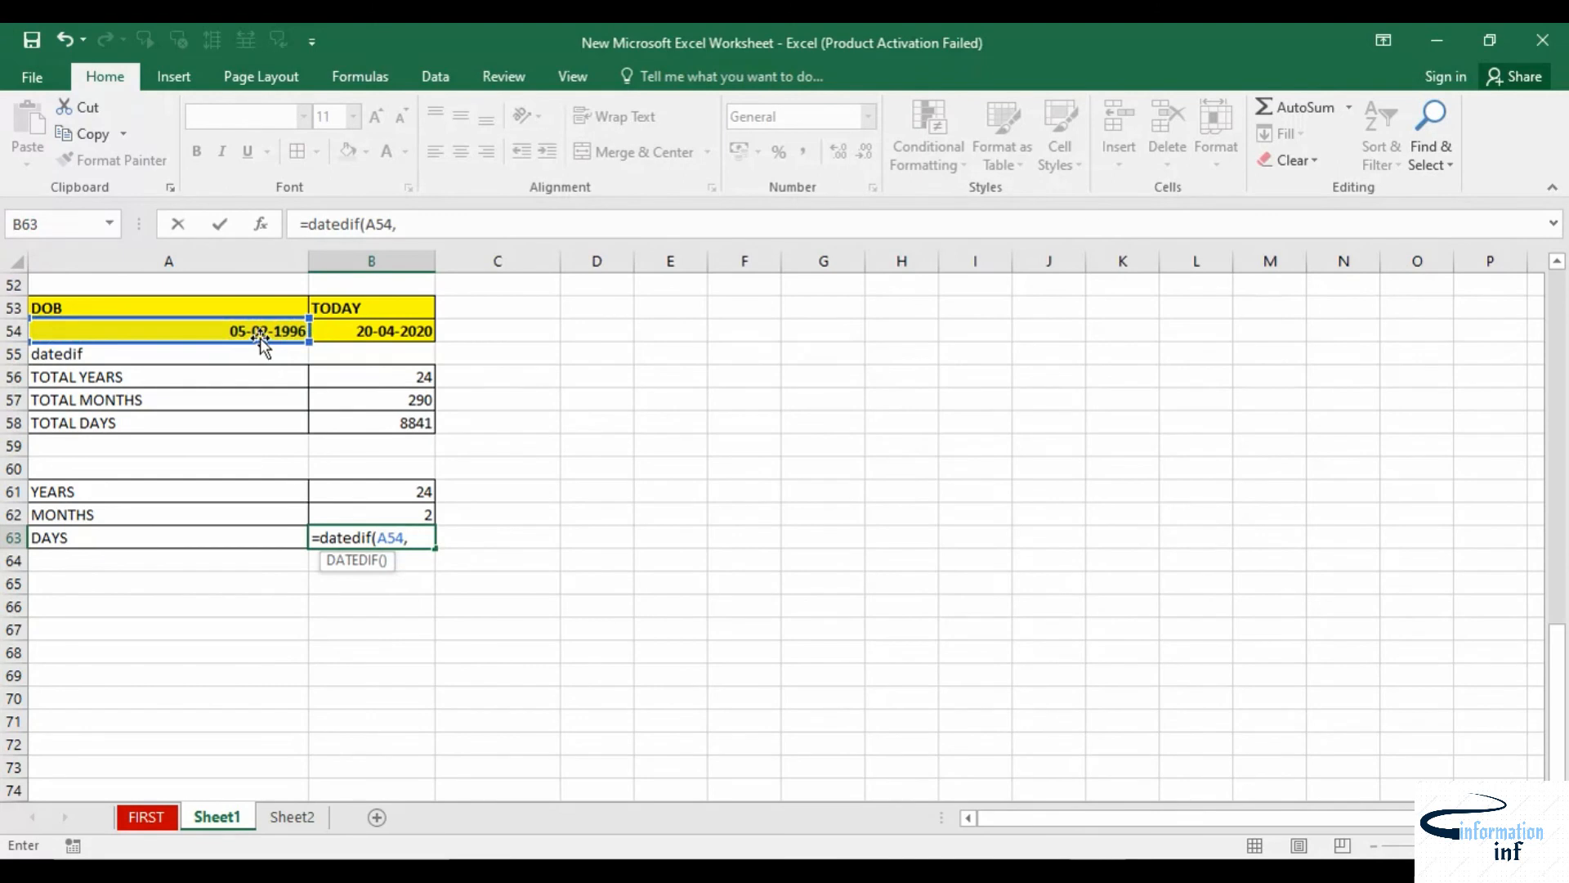
pyautogui.click(370, 333)
pyautogui.write(', ')
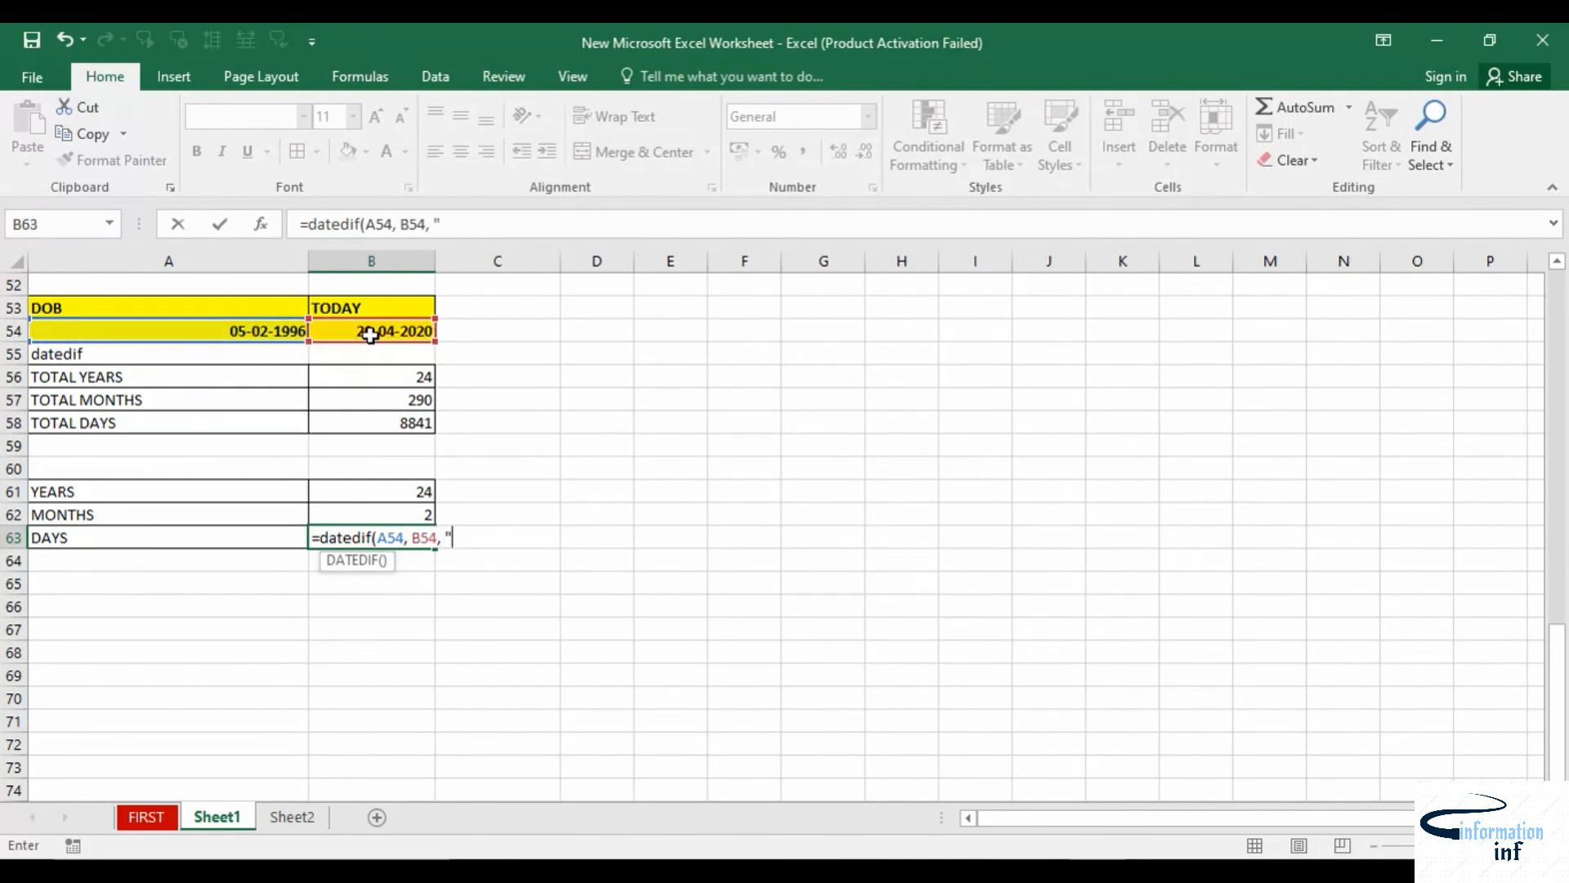
pyautogui.write('"MD")')
pyautogui.press('Return')
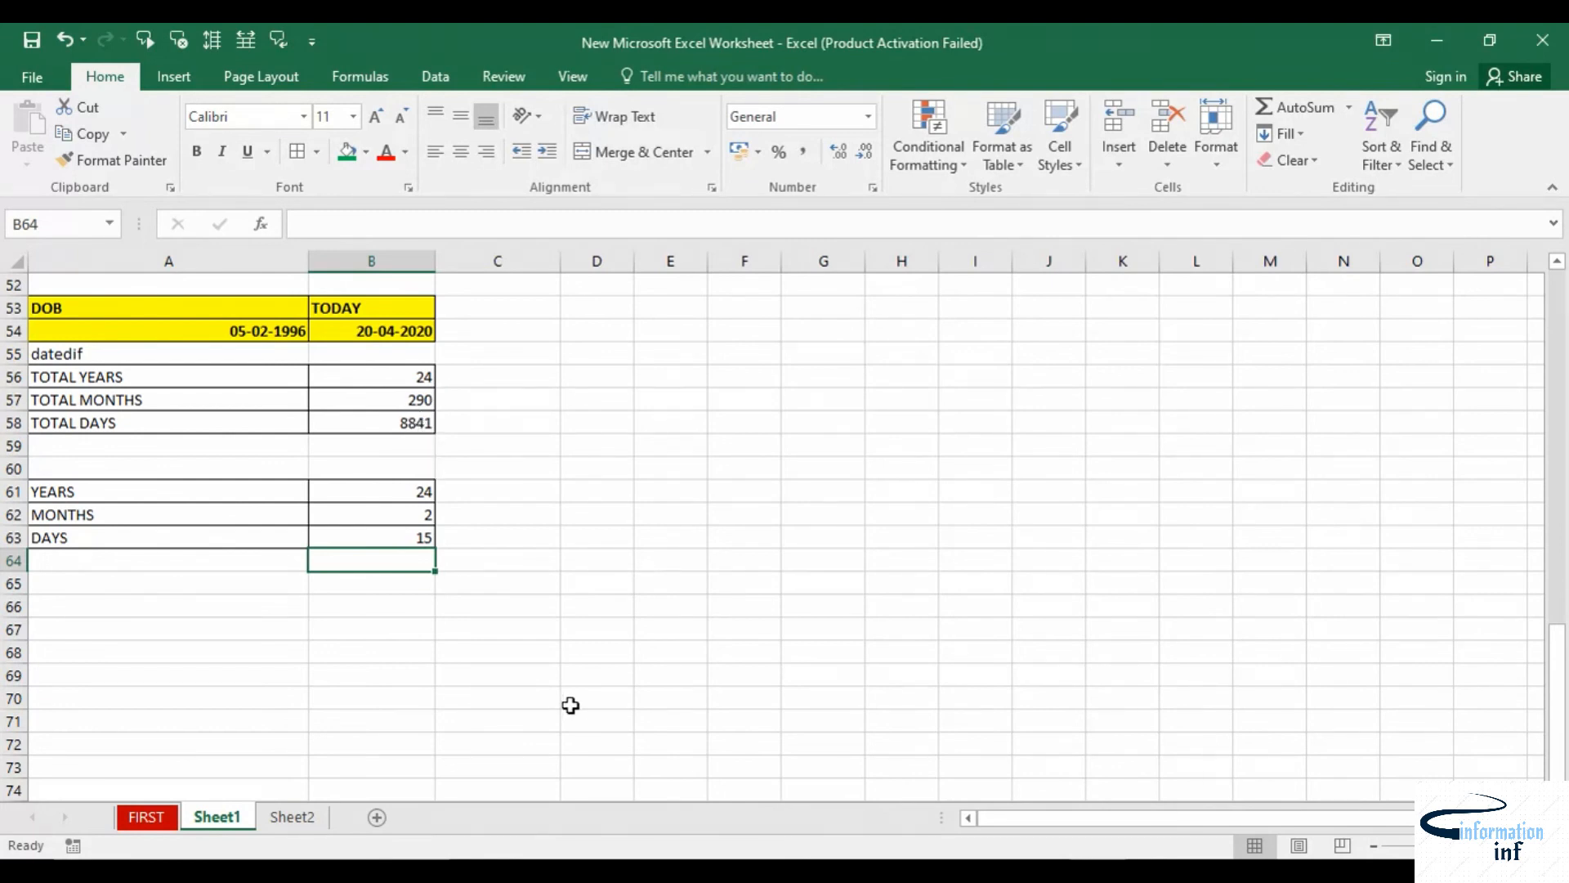
pyautogui.click(558, 612)
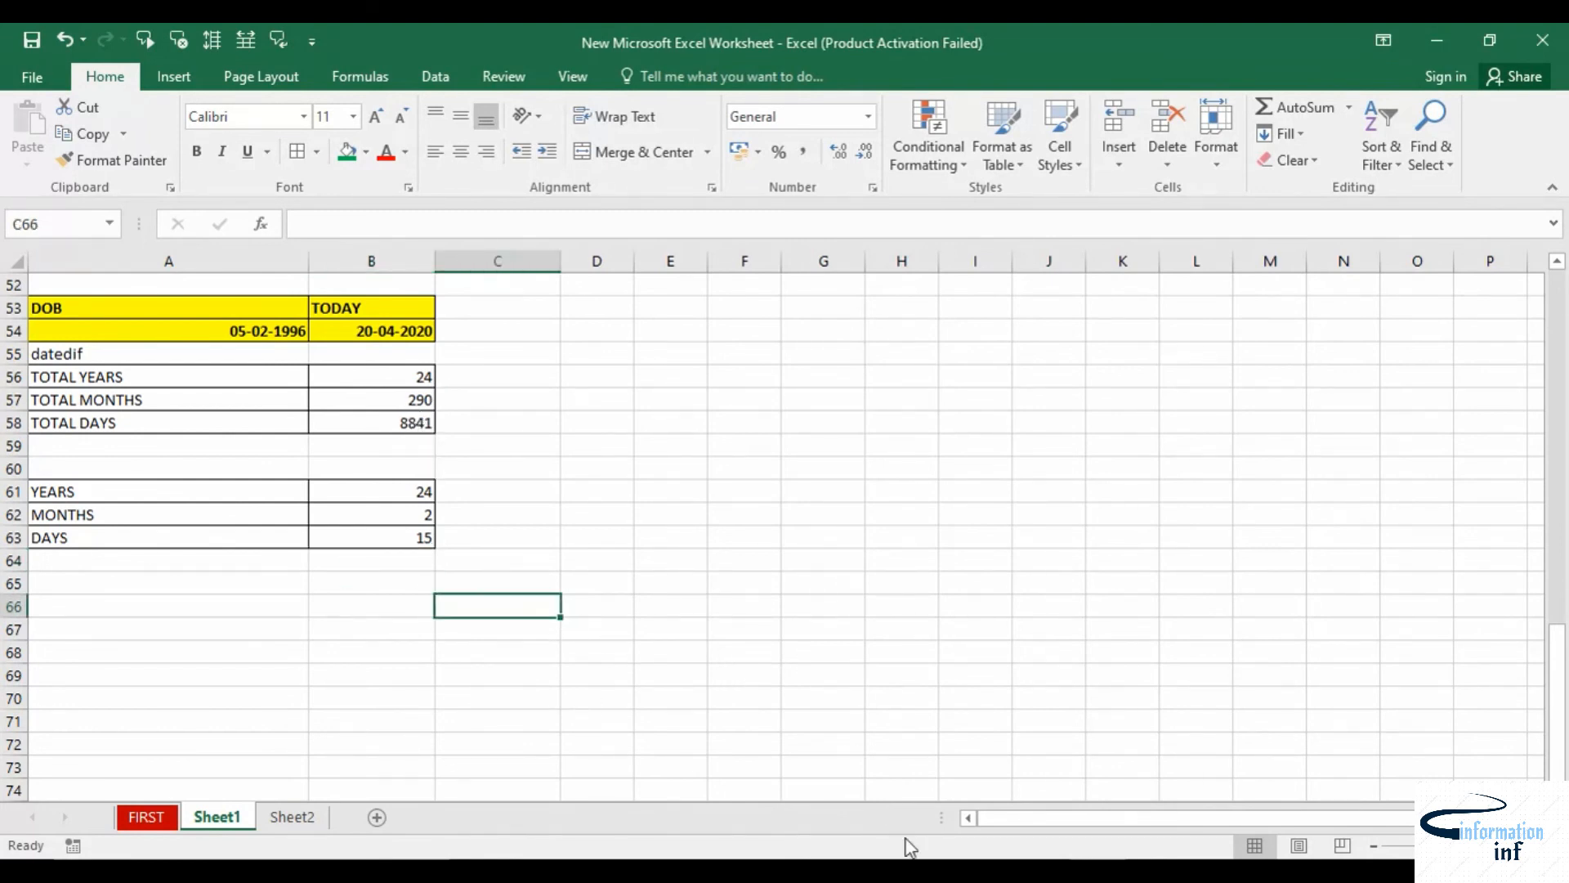
pyautogui.click(920, 869)
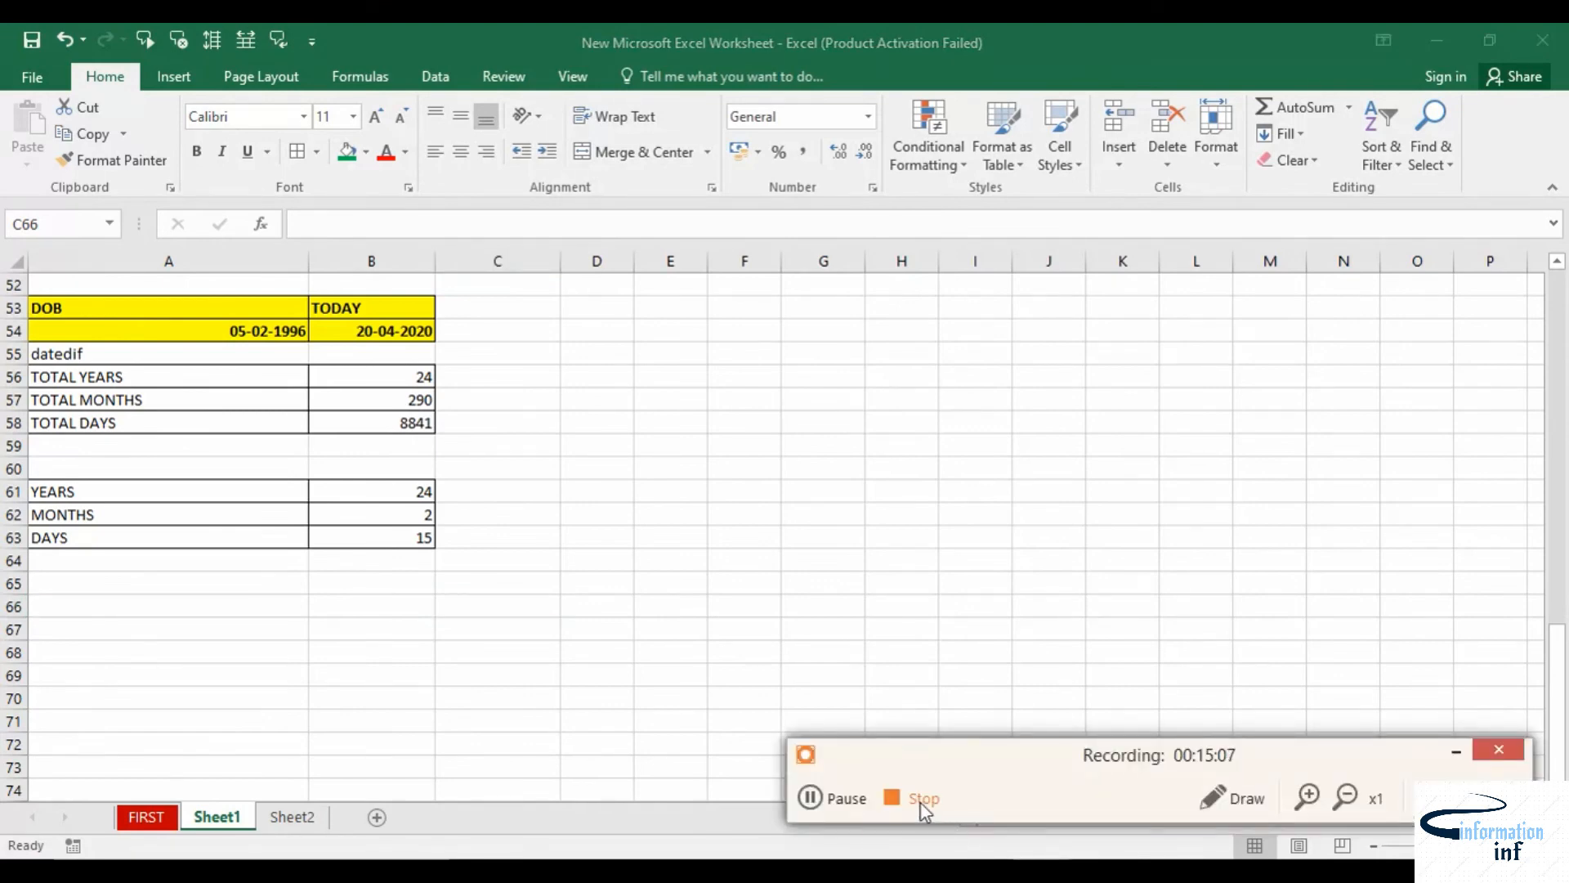
pyautogui.click(919, 801)
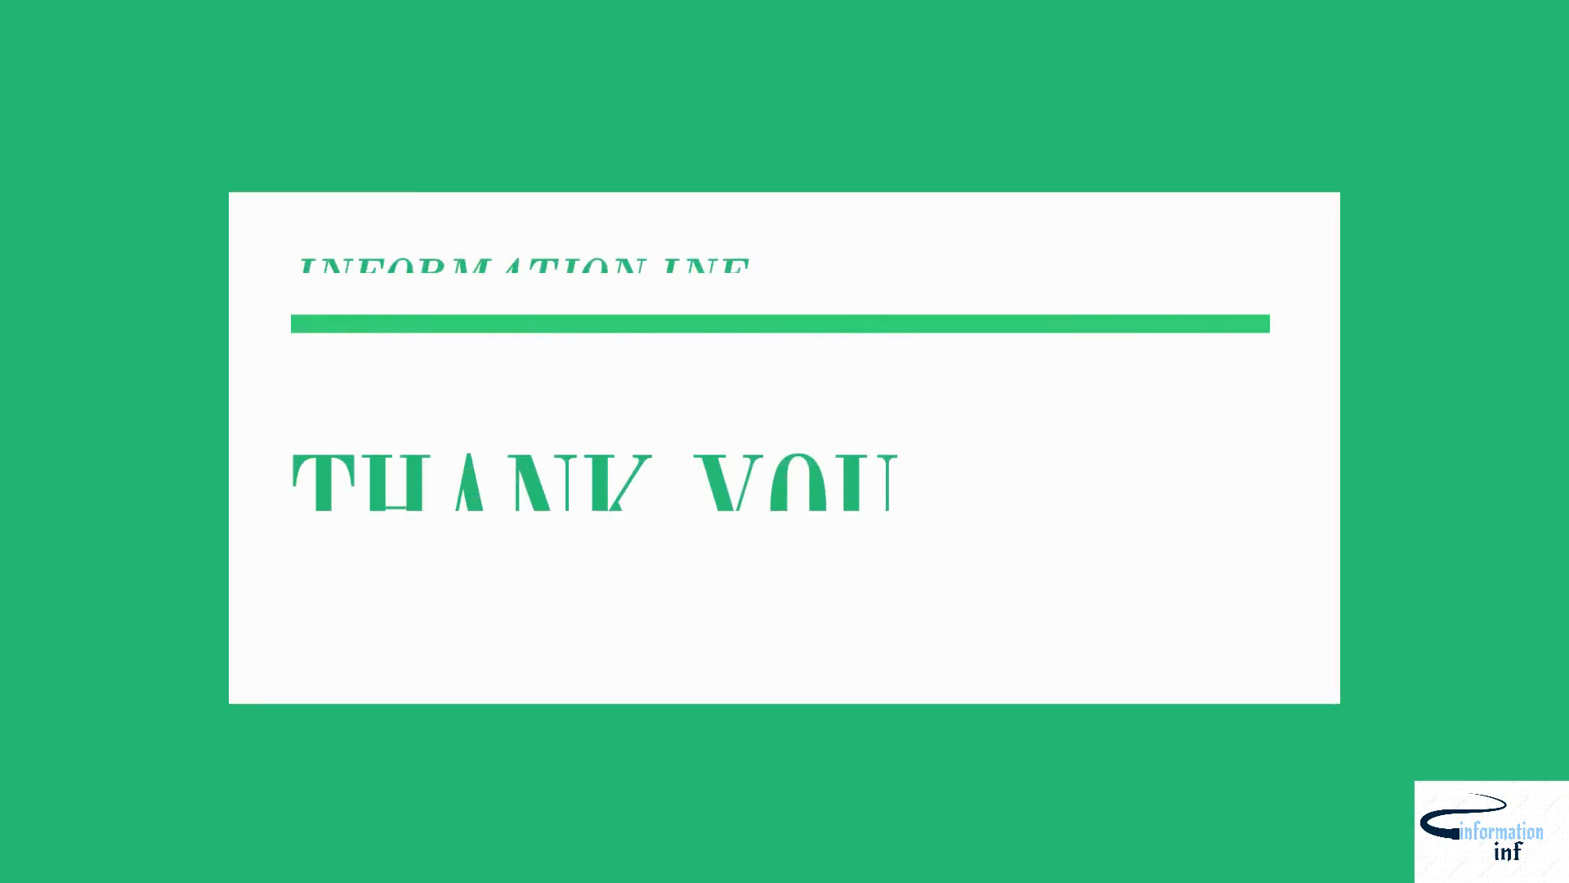